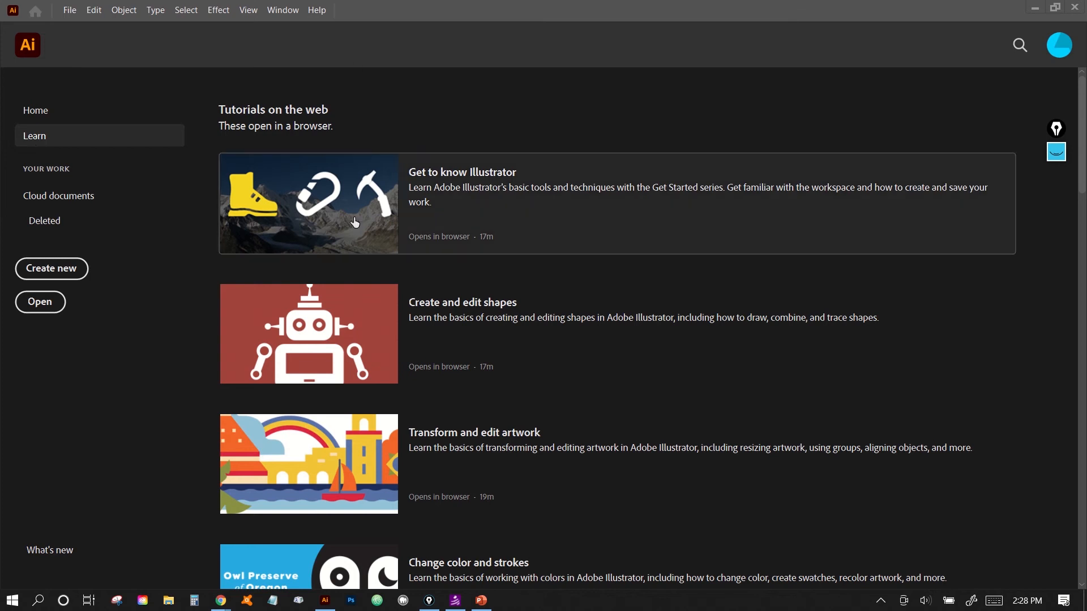
Create a new document from the Web-Large preset, 1920 x 1080 px, with RGB color and 72 ppi raster effects
scroll(387, 468, down, 5)
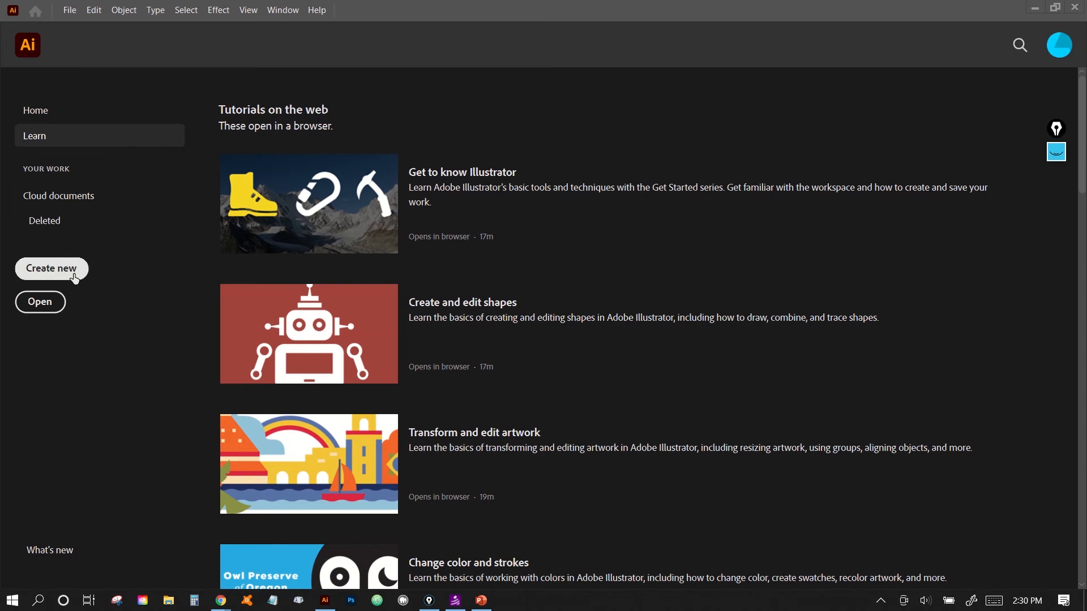
click(74, 275)
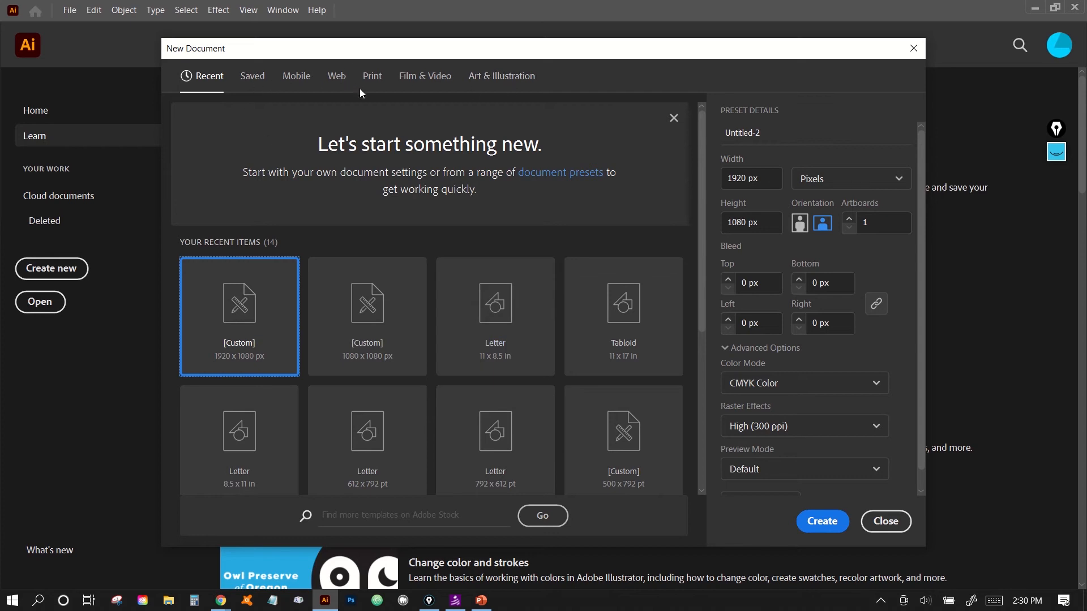
click(337, 78)
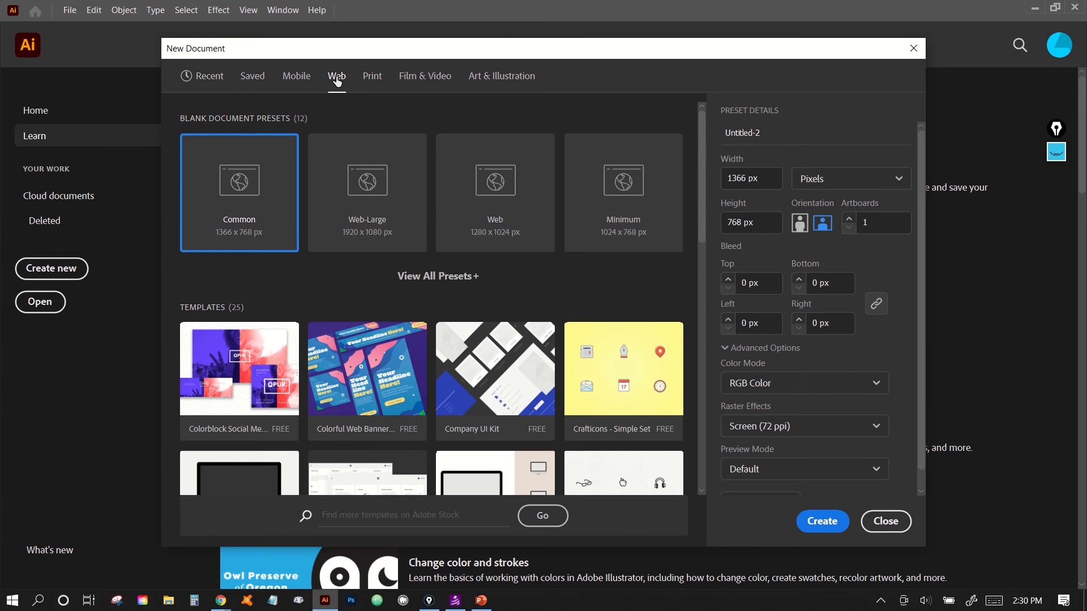
click(385, 215)
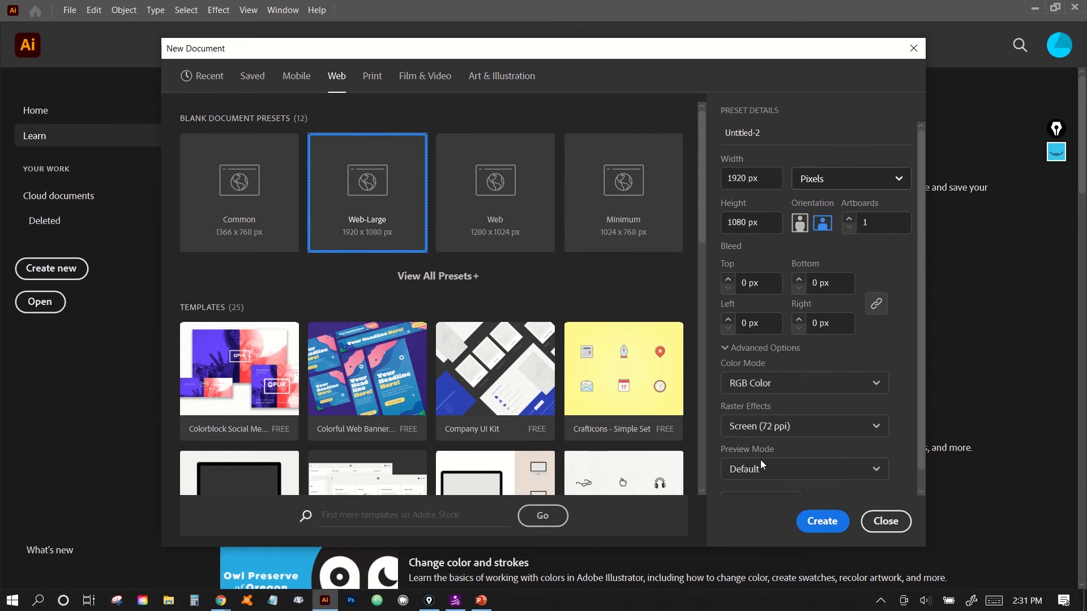
click(817, 526)
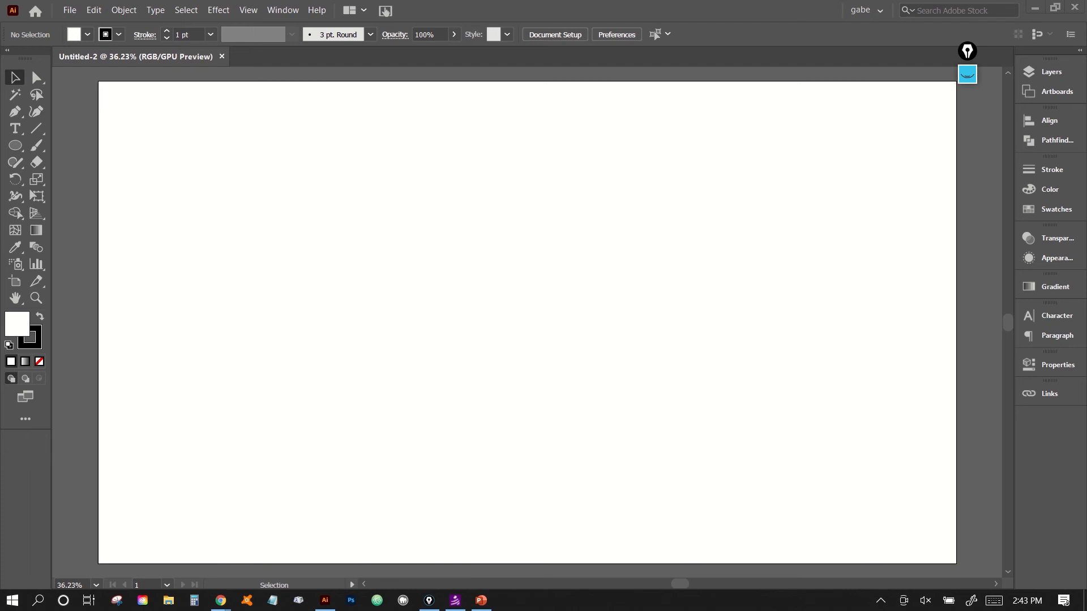
click(78, 8)
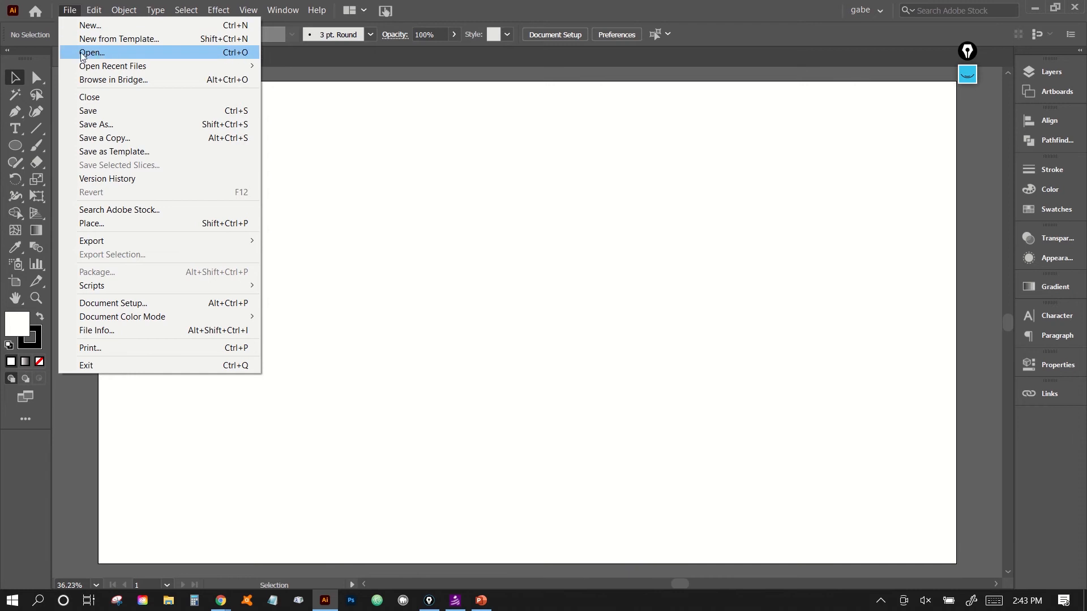
mouse_move(93, 9)
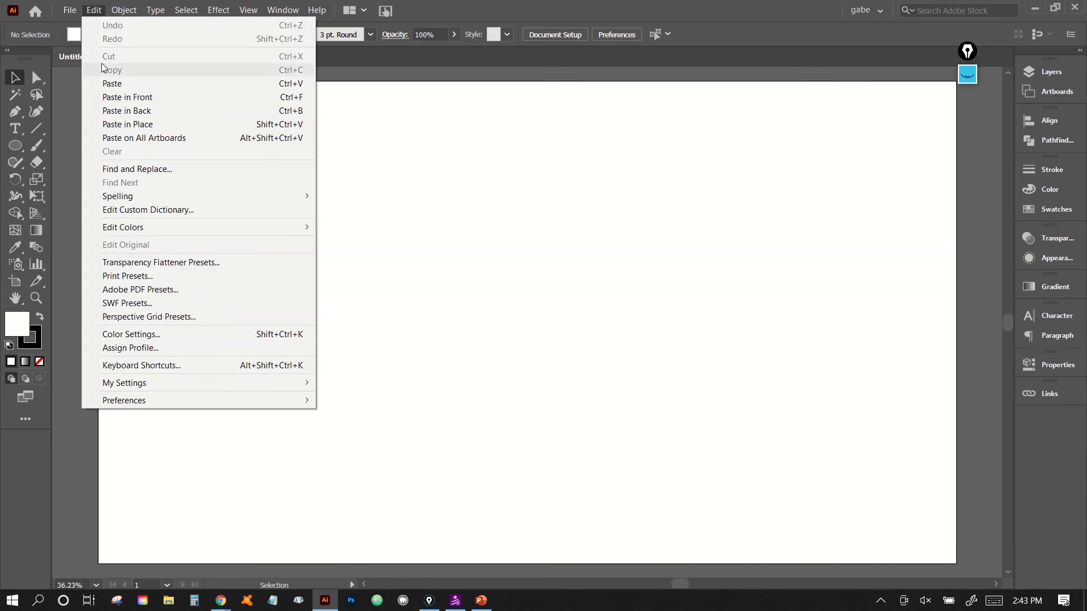
mouse_move(129, 16)
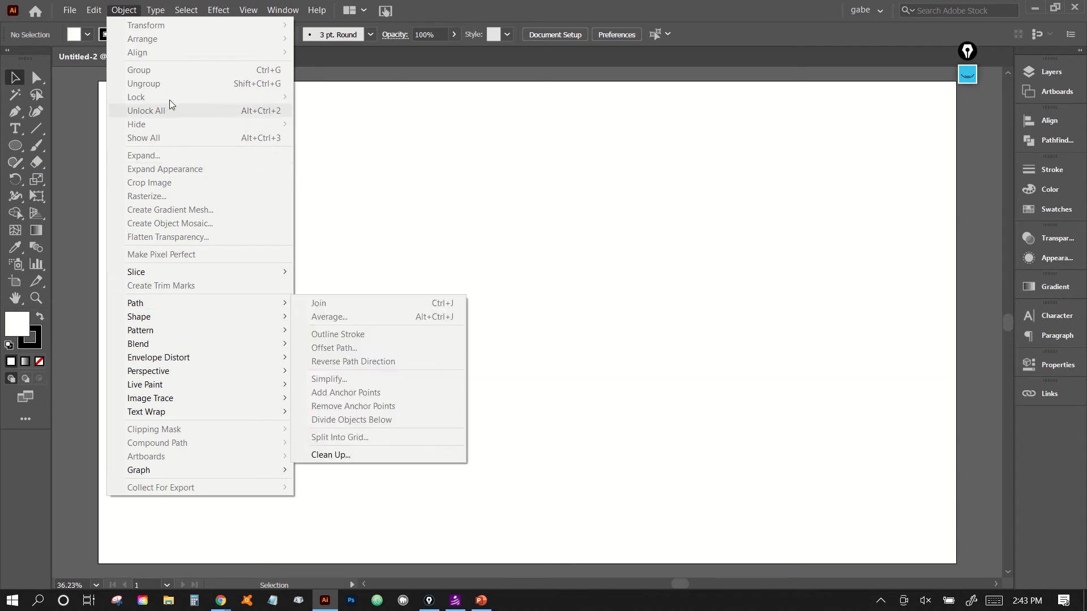
mouse_move(162, 12)
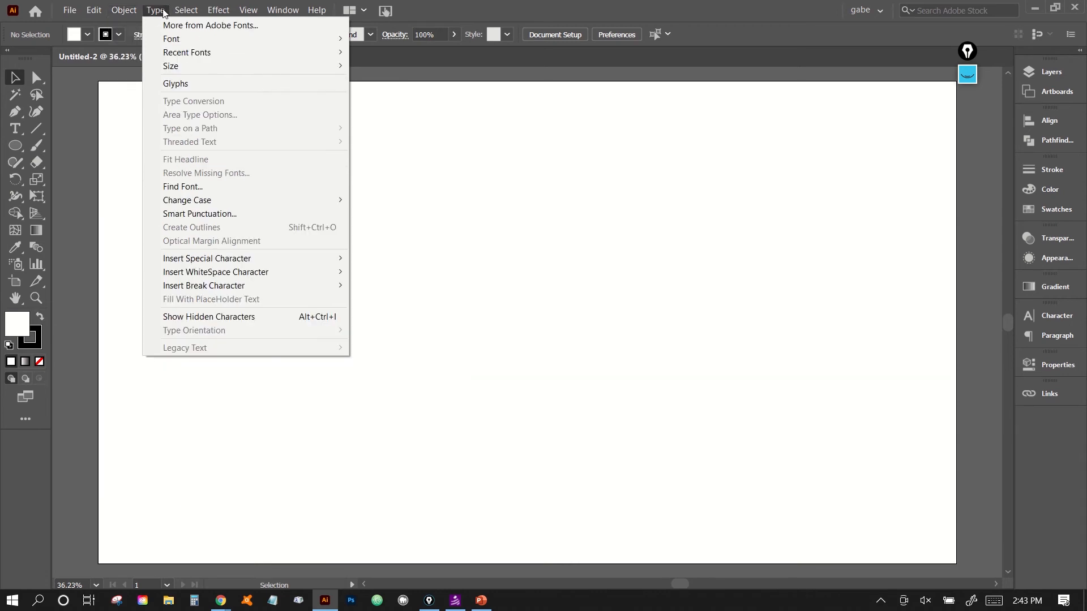
mouse_move(247, 14)
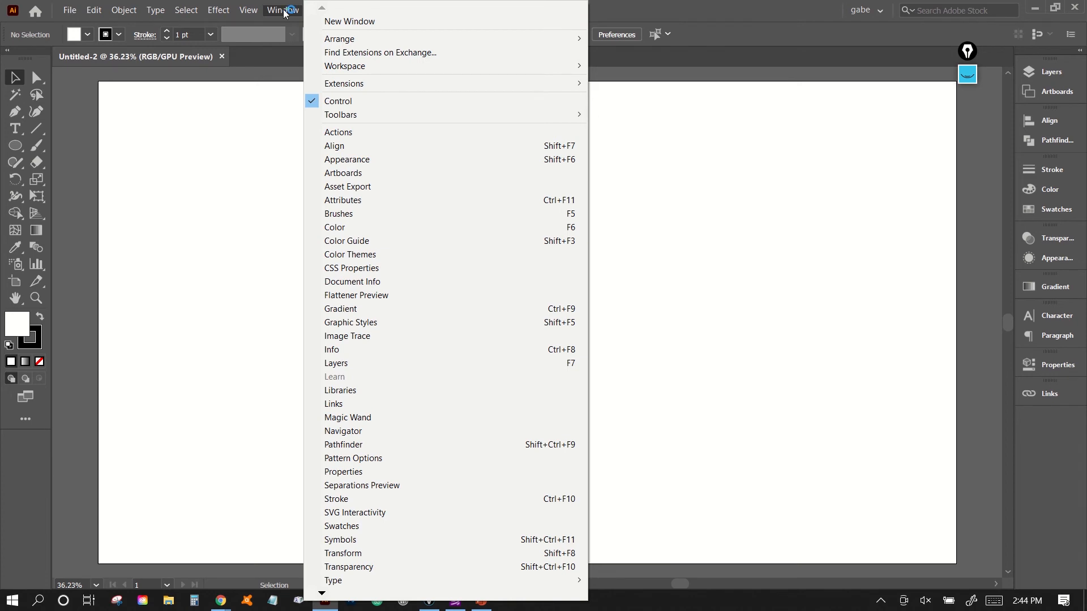
click(259, 197)
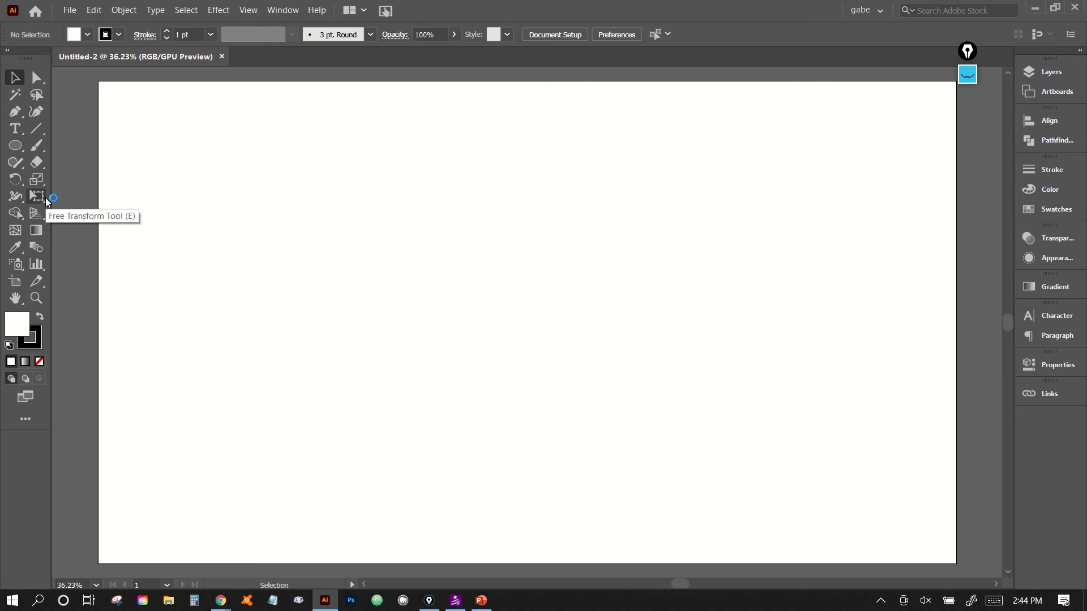
Draw an ellipse about 489 px wide and 516 px high on the left half of the artboard
click(15, 145)
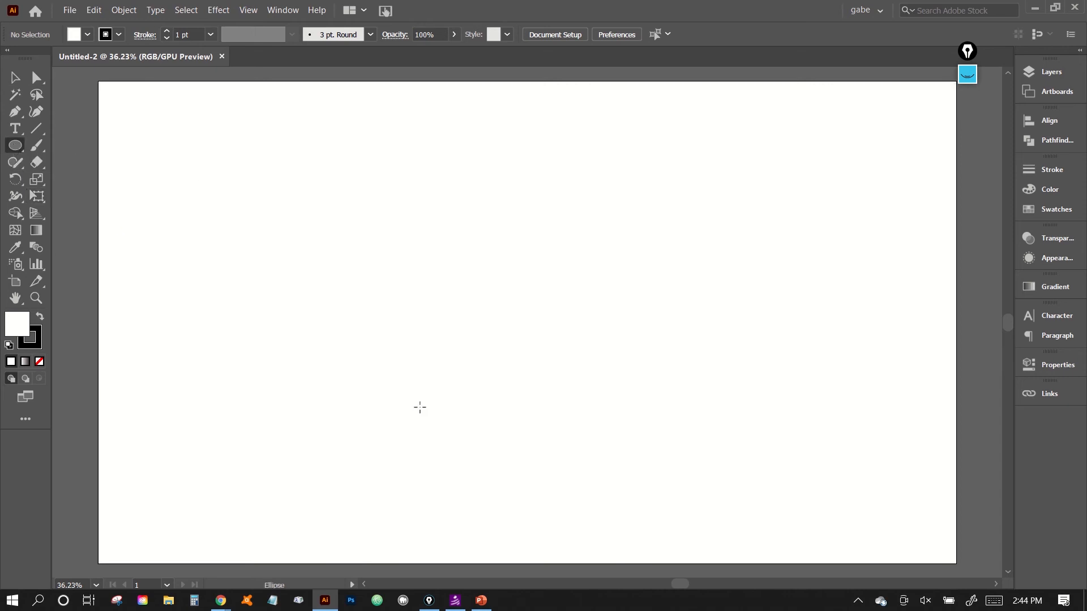
drag(420, 407, 295, 176)
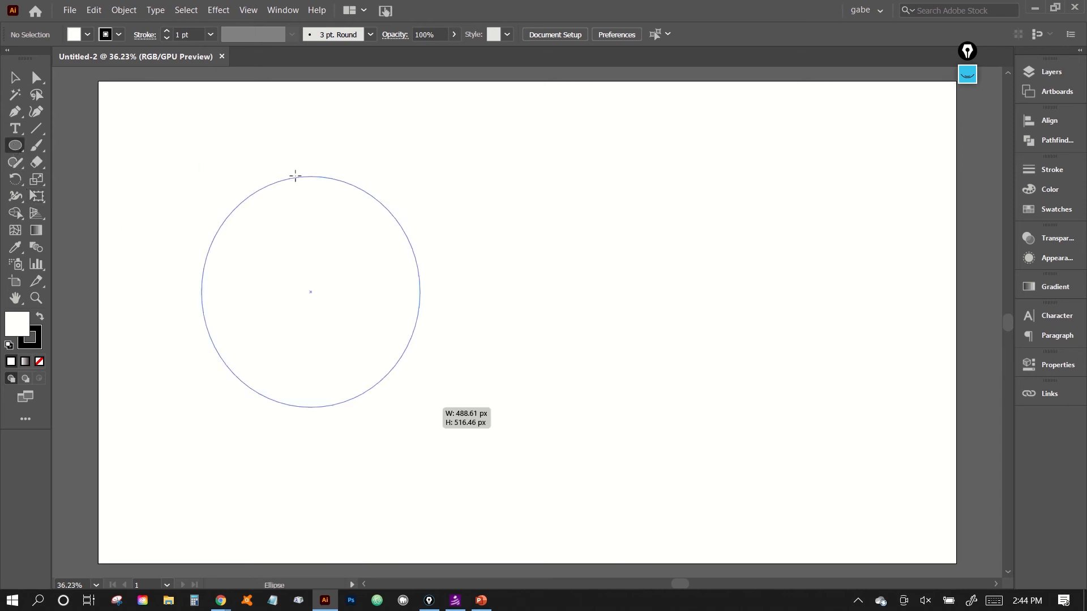
click(295, 176)
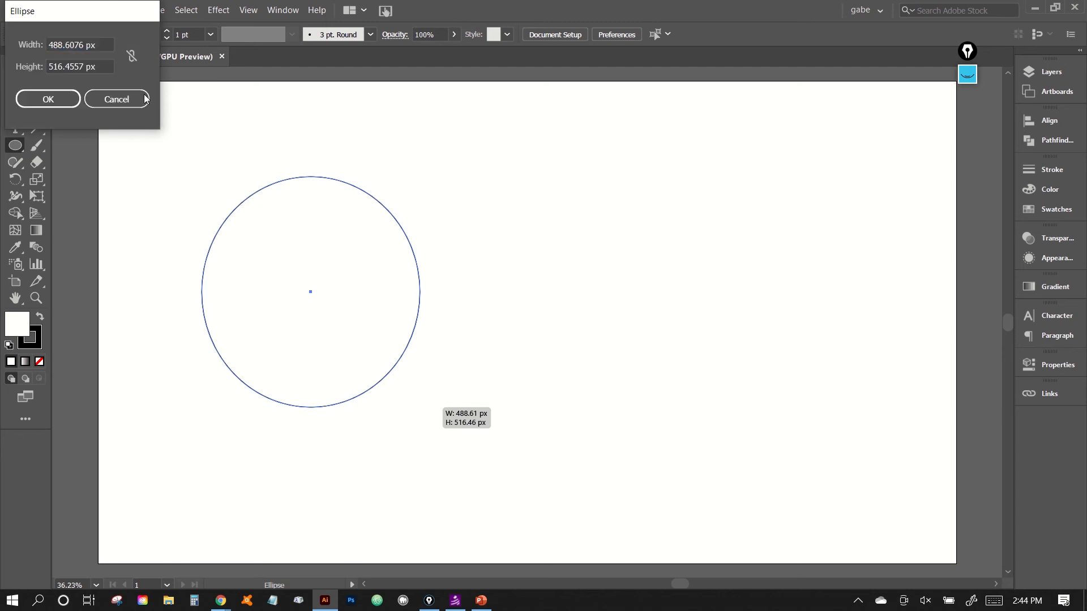
click(136, 97)
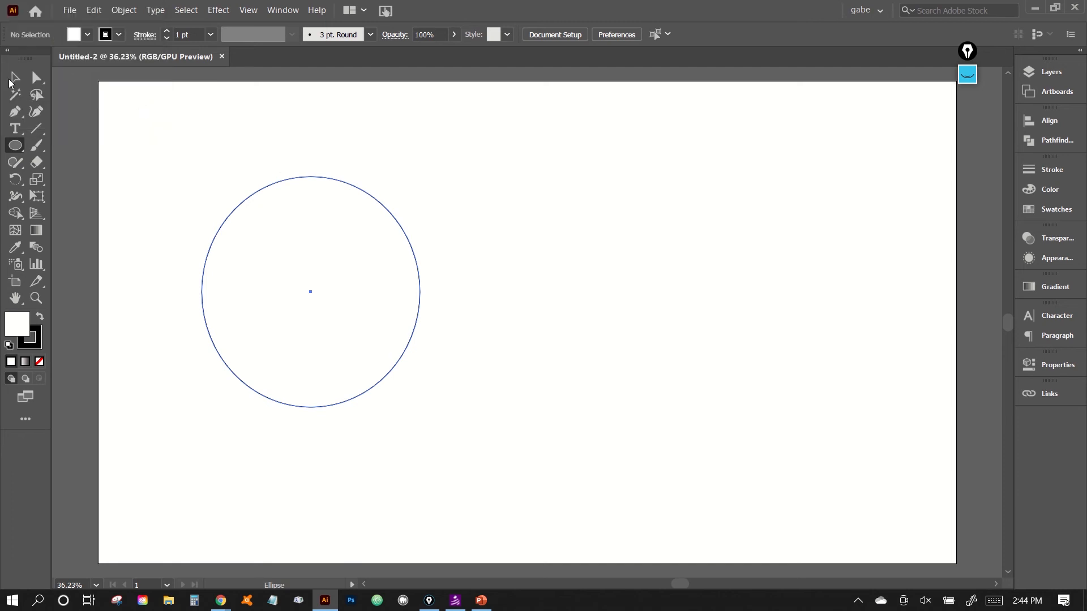
Move the ellipse sideways toward the artboard's centre and deselect it
click(10, 80)
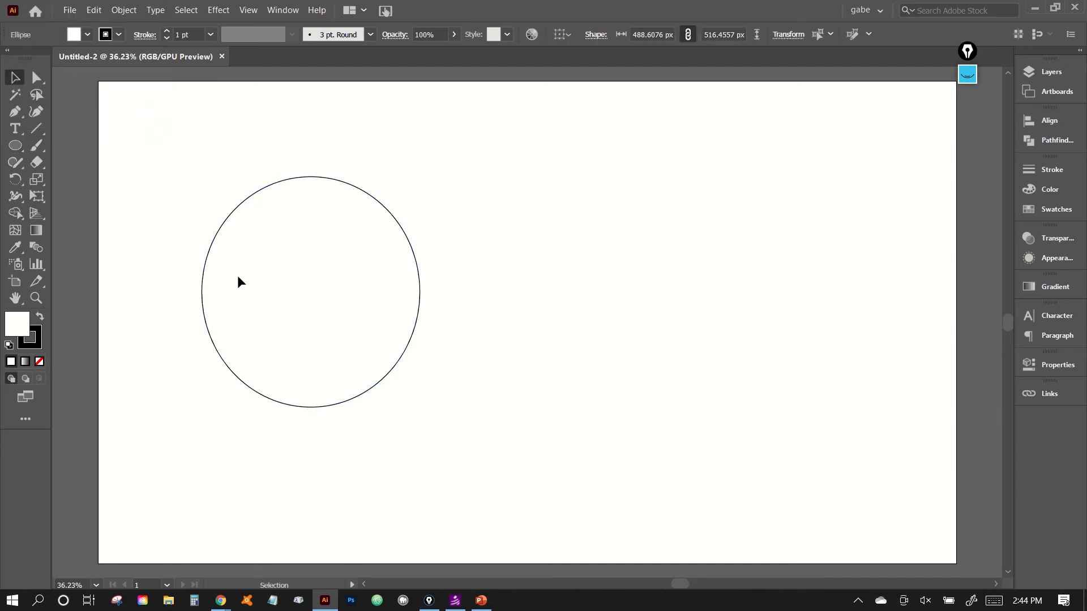
drag(213, 240, 299, 238)
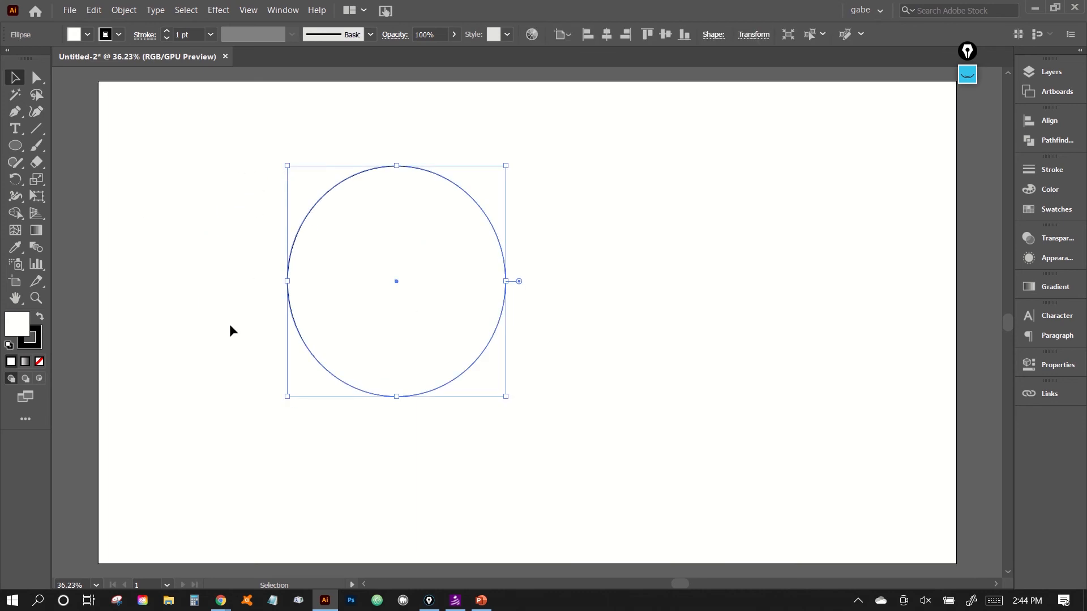
click(242, 229)
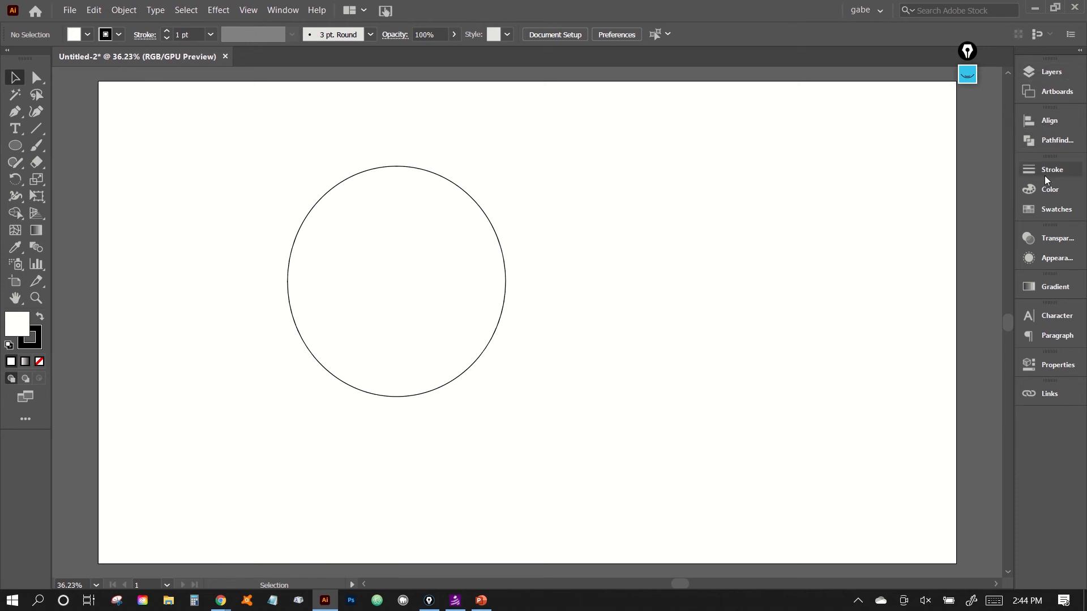
Fill the ellipse with the dark grayish-brown color swatch
click(1031, 76)
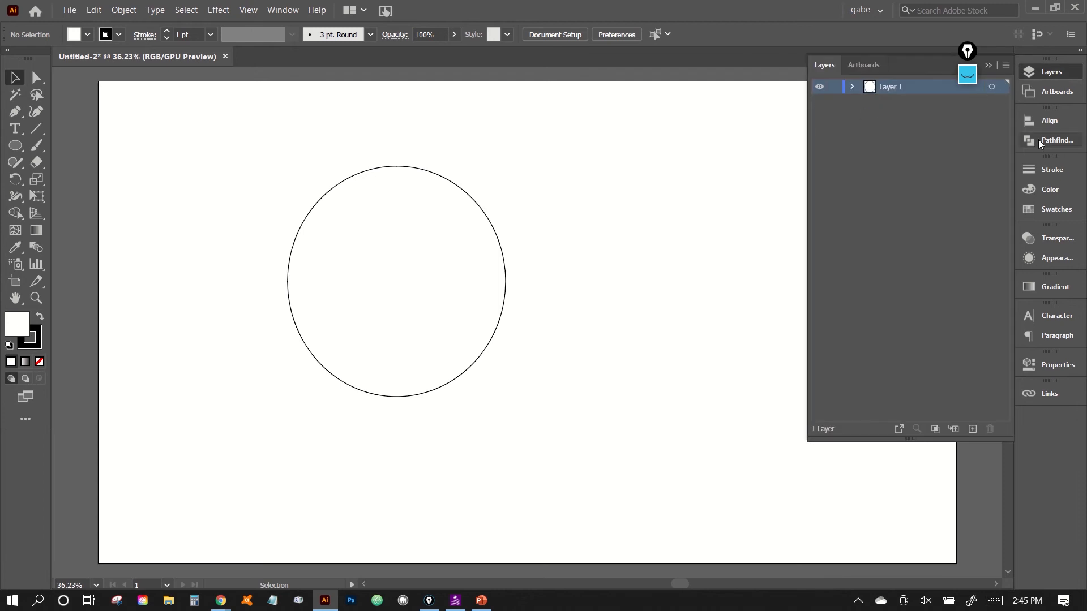
click(1041, 210)
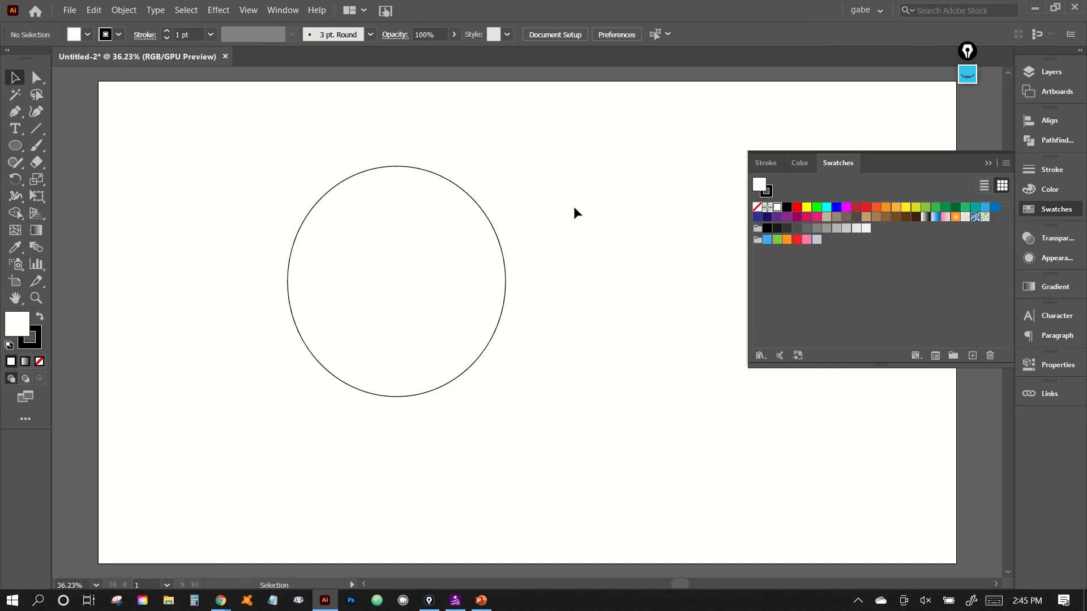
drag(530, 200, 450, 270)
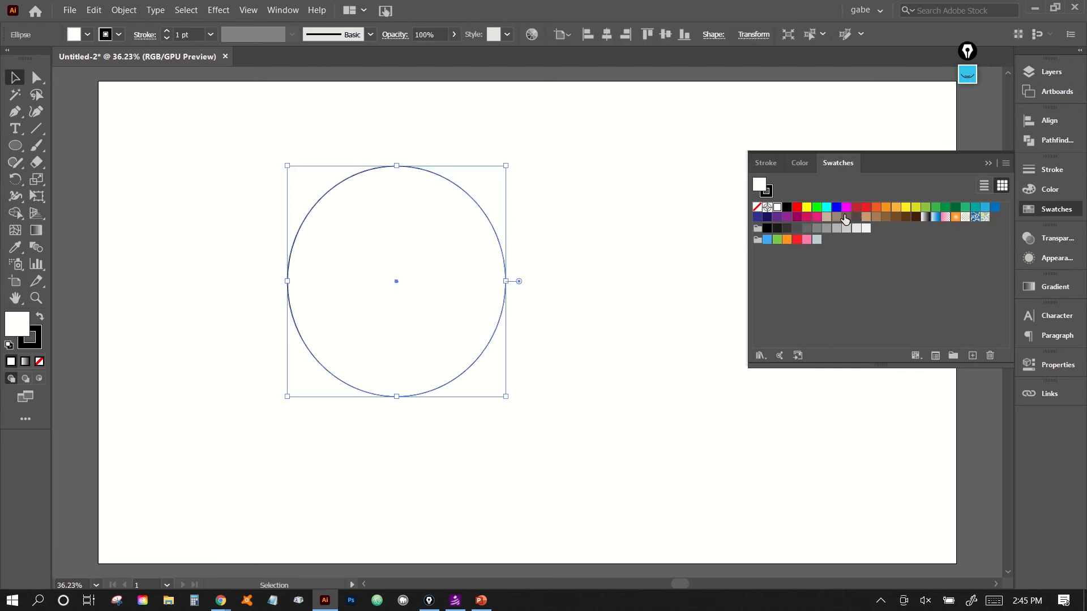
click(846, 217)
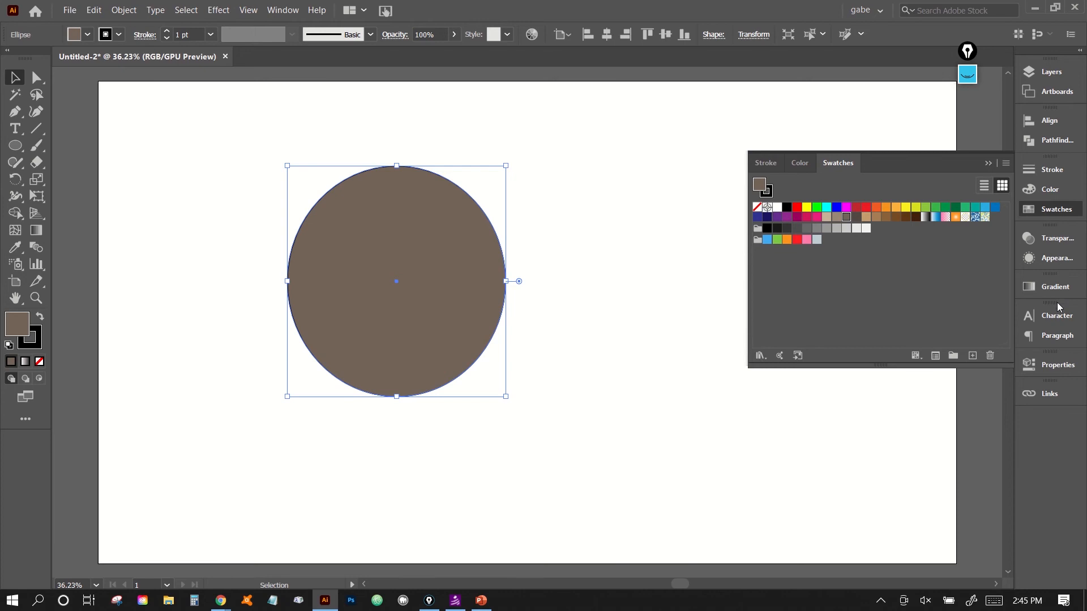
Separate the Character panel from Paragraph, dock it as its own group below Links, and leave it collapsed
click(1041, 316)
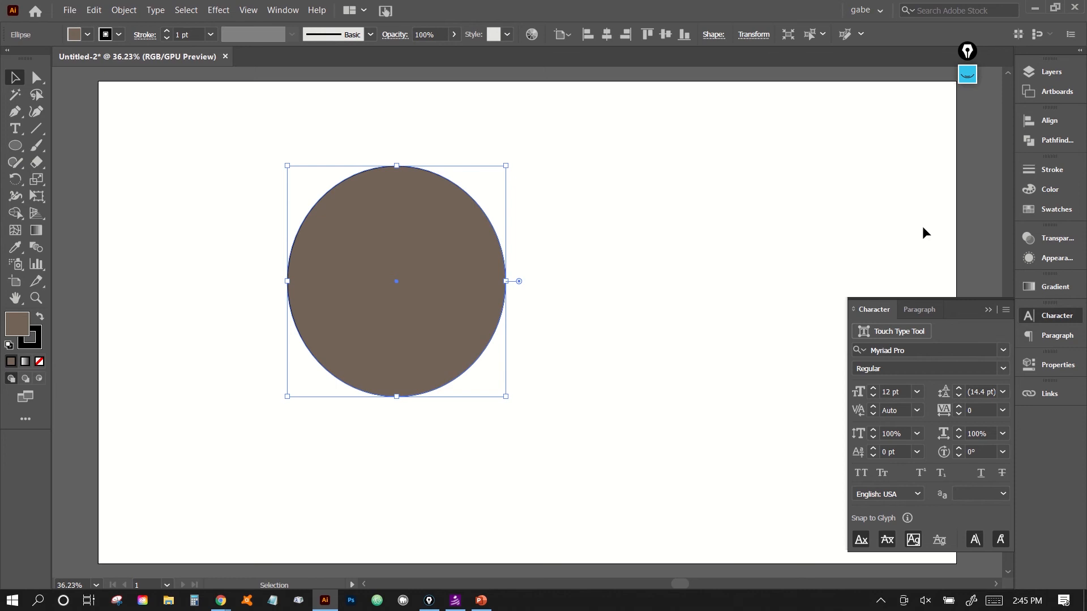
click(274, 12)
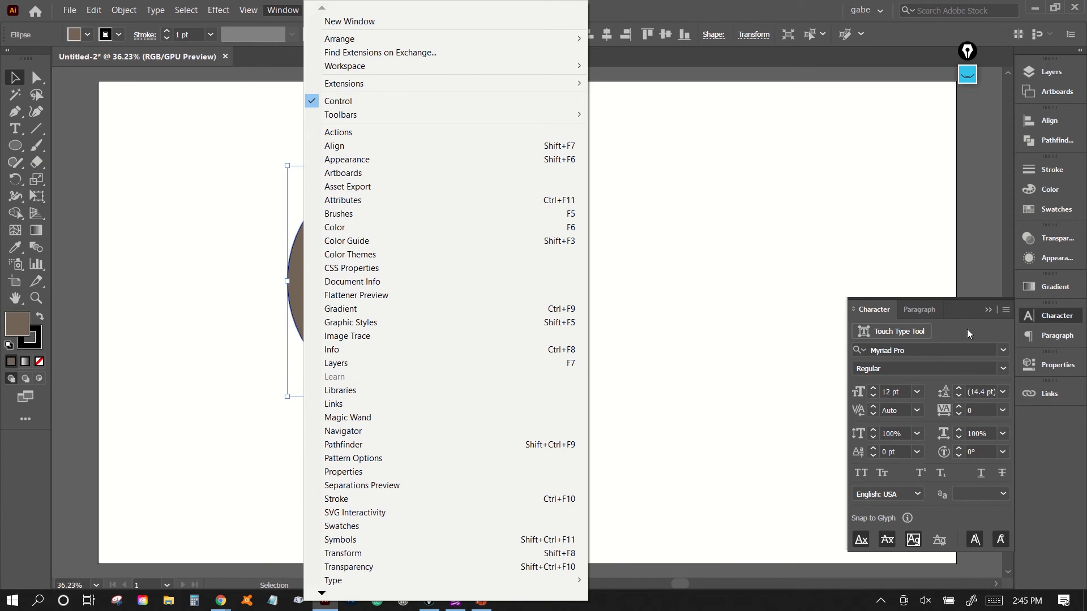
click(1054, 461)
drag(872, 311, 1047, 409)
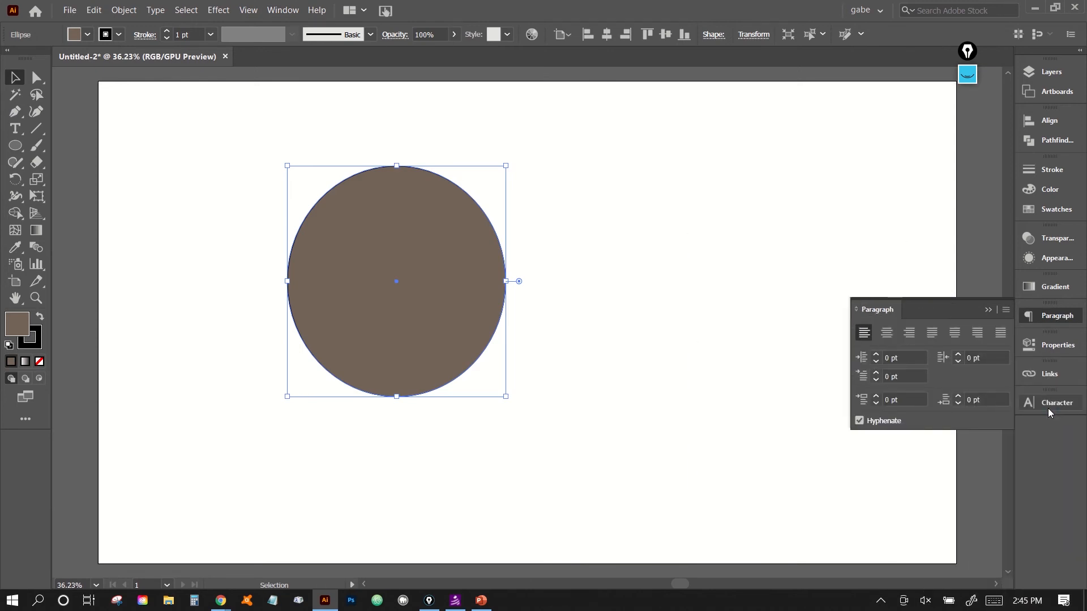
click(1041, 405)
click(1040, 405)
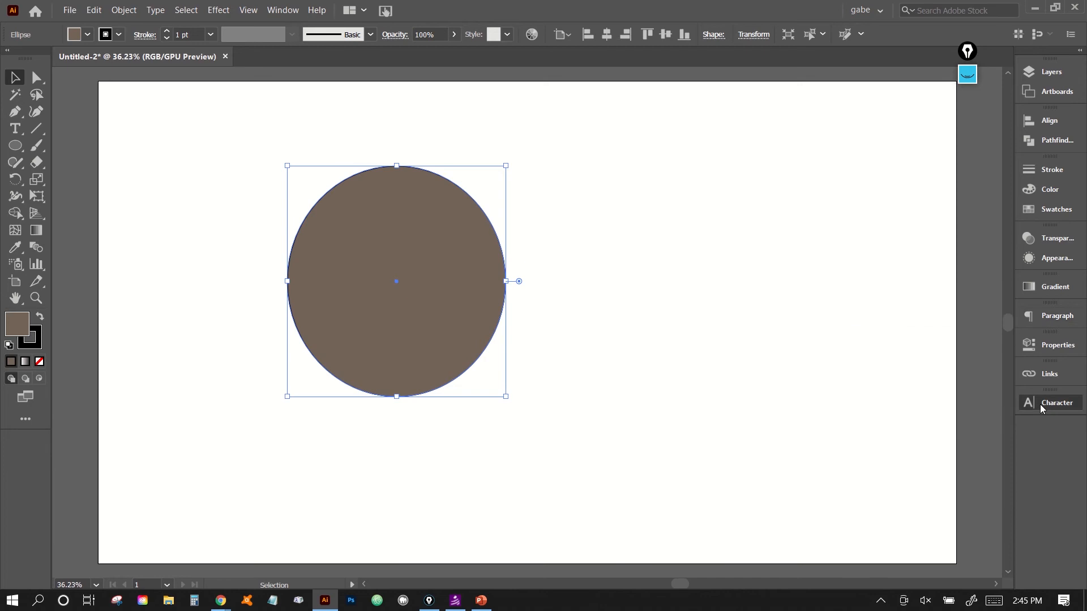
click(282, 10)
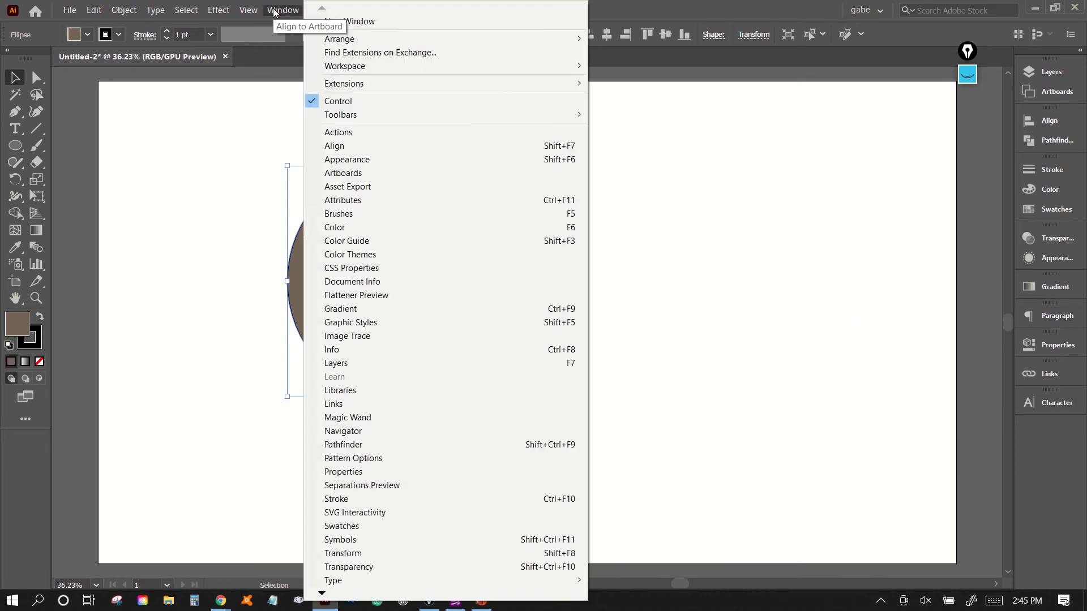
mouse_move(372, 66)
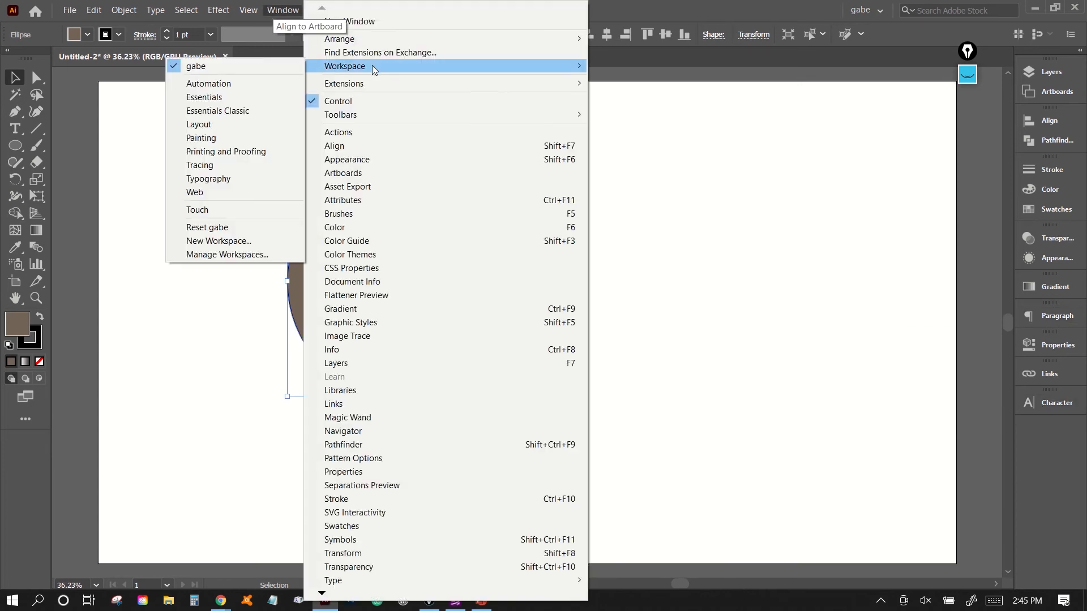
click(257, 111)
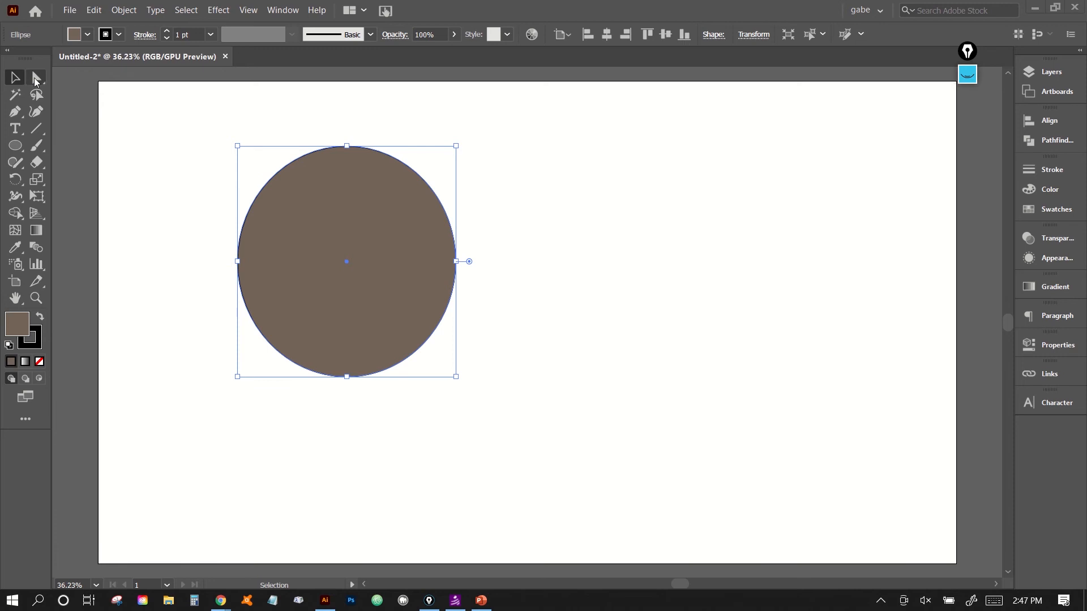
click(18, 150)
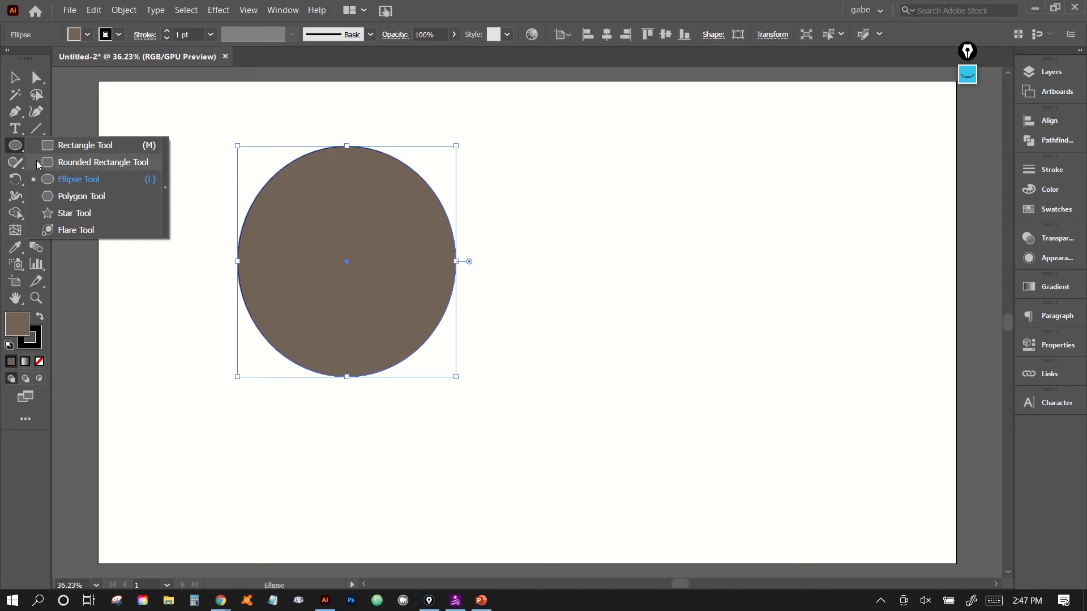
click(17, 149)
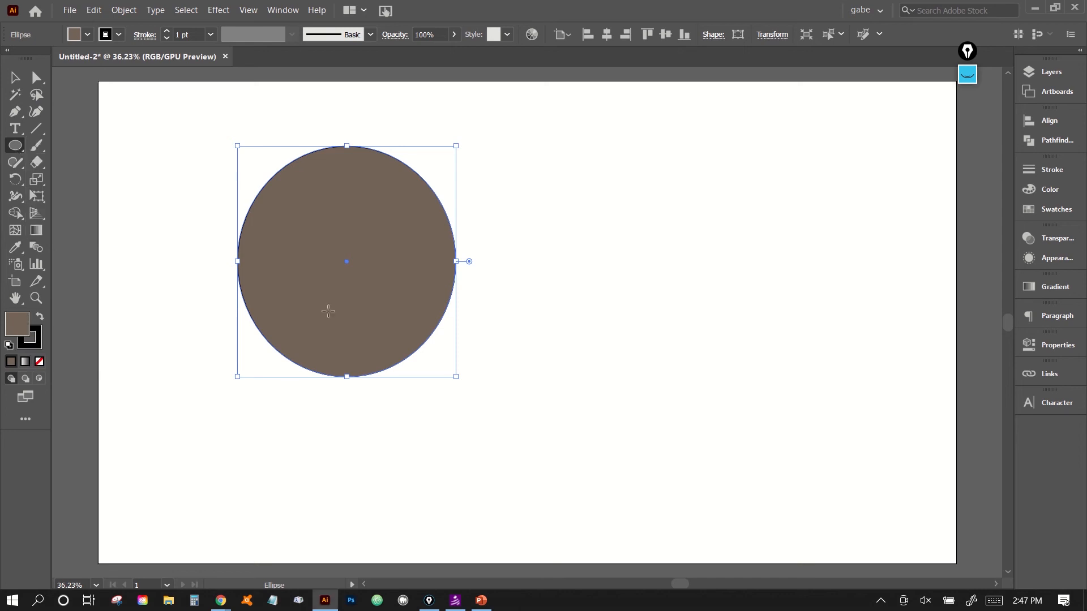
click(1044, 121)
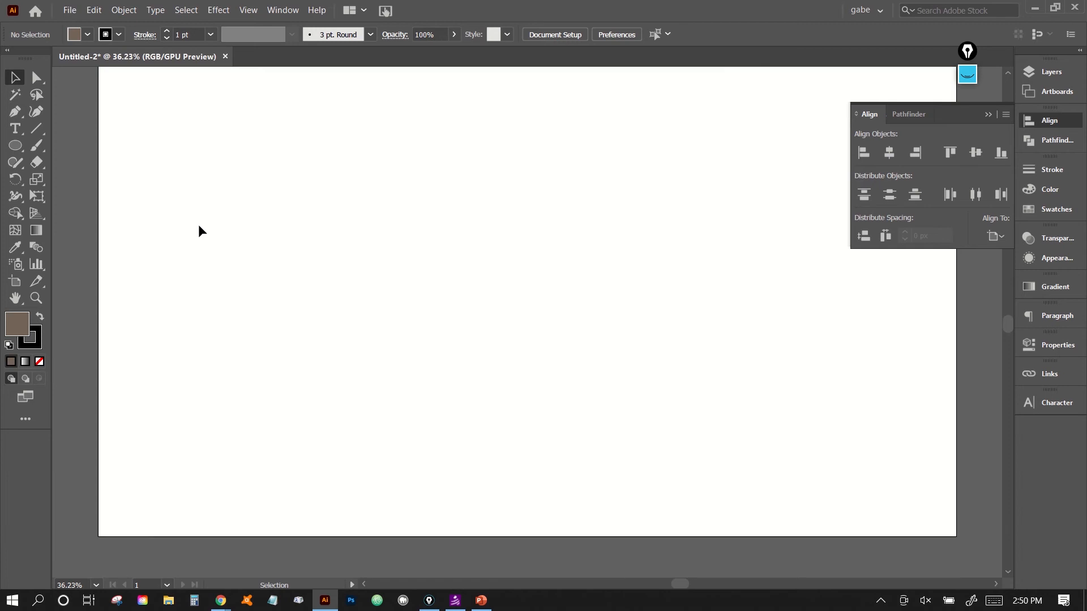
Zoom out until the empty artboard is displayed at 8.33% and collapse the Align panel
key(a)
key(ctrl+minus)
key(ctrl+minus)
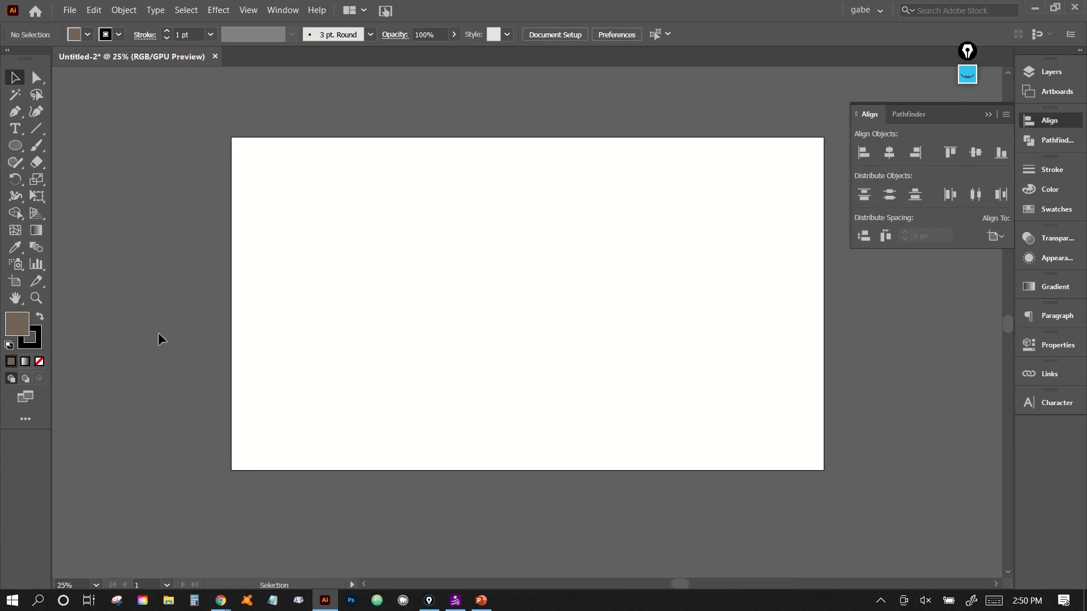
key(ctrl+minus)
key(ctrl+minus)
key(ctrl+minus)
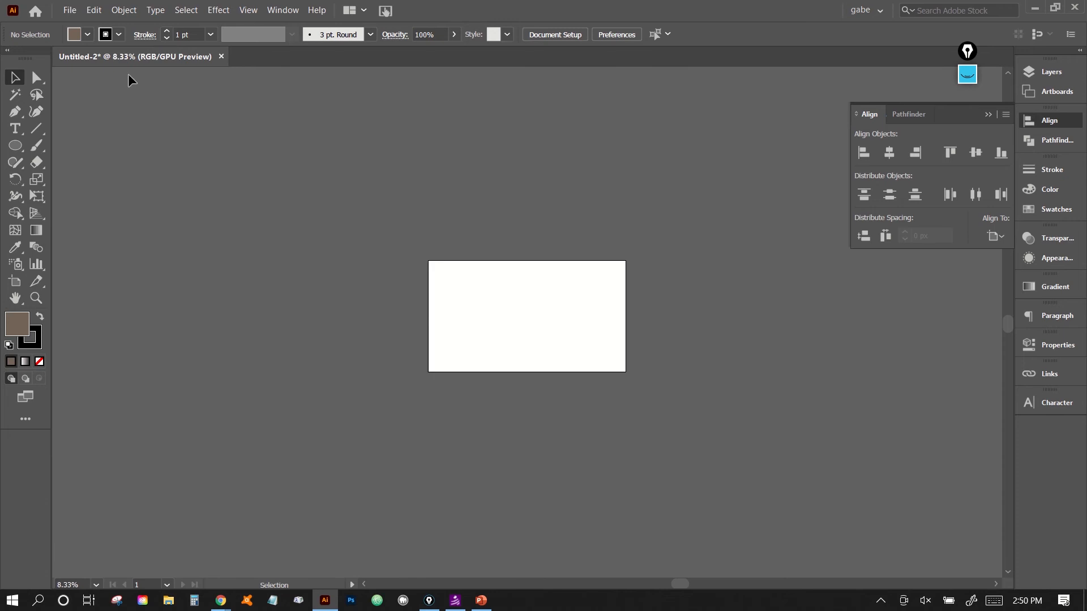
click(988, 115)
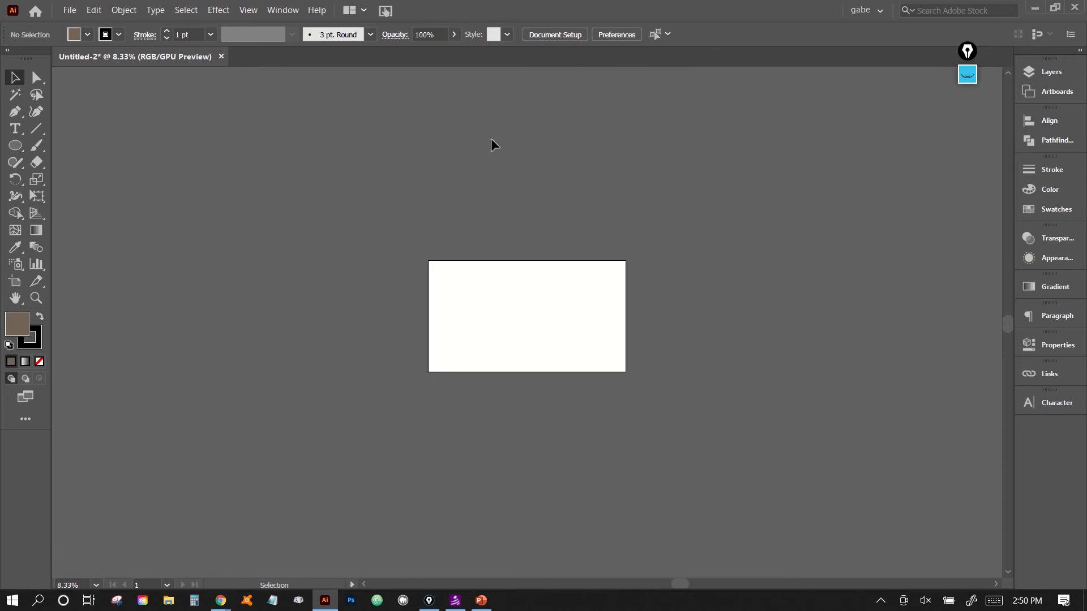
Draw a large circle with the Ellipse tool on the left half of the artboard, spanning most of its height
key(ctrl+plus)
key(ctrl+plus)
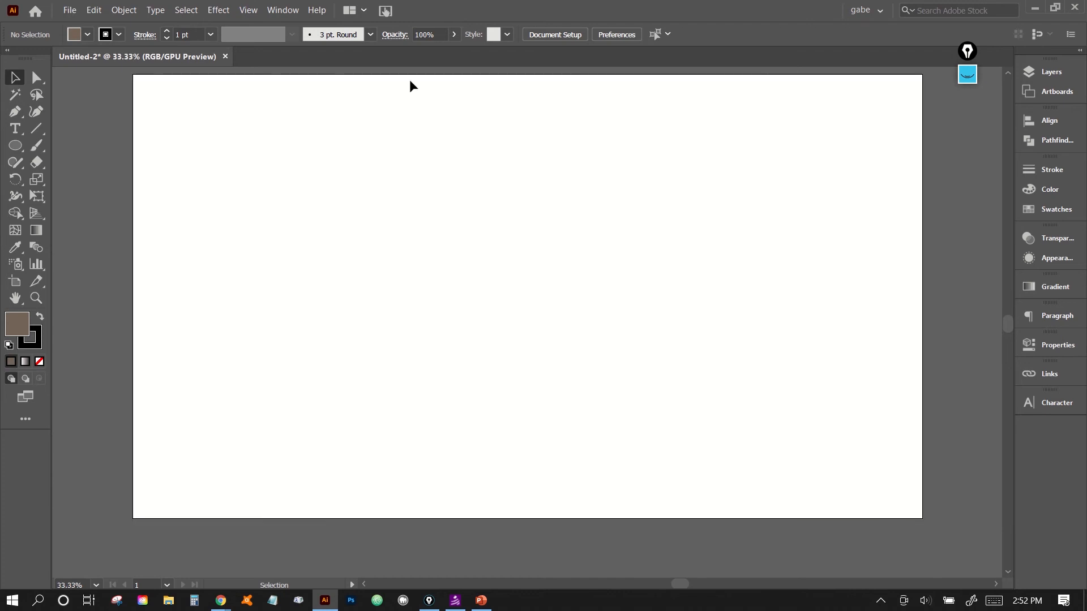
key(l)
drag(229, 124, 577, 456)
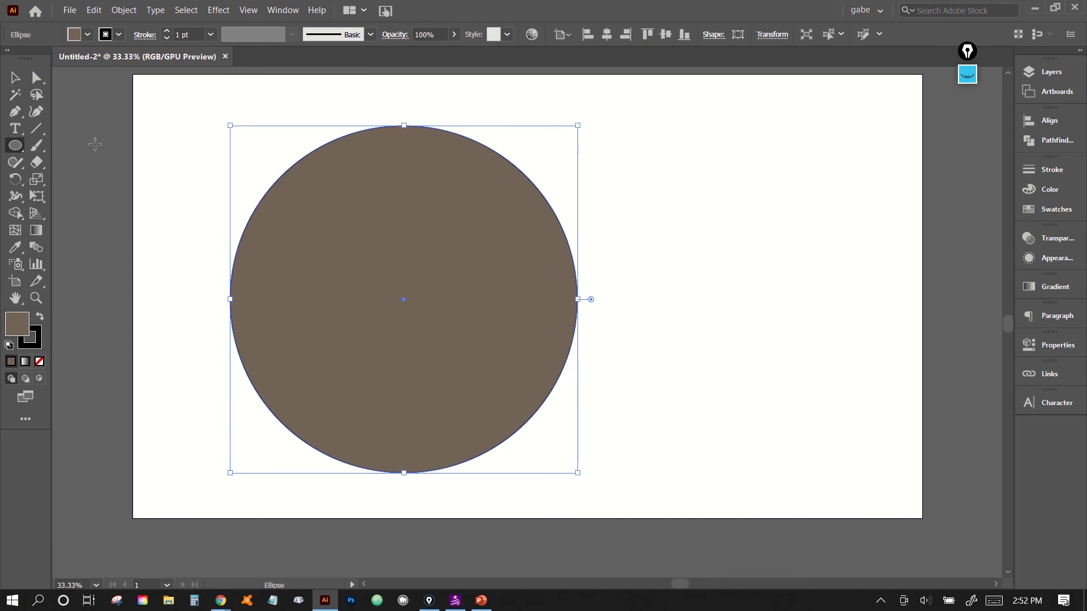
right_click(15, 145)
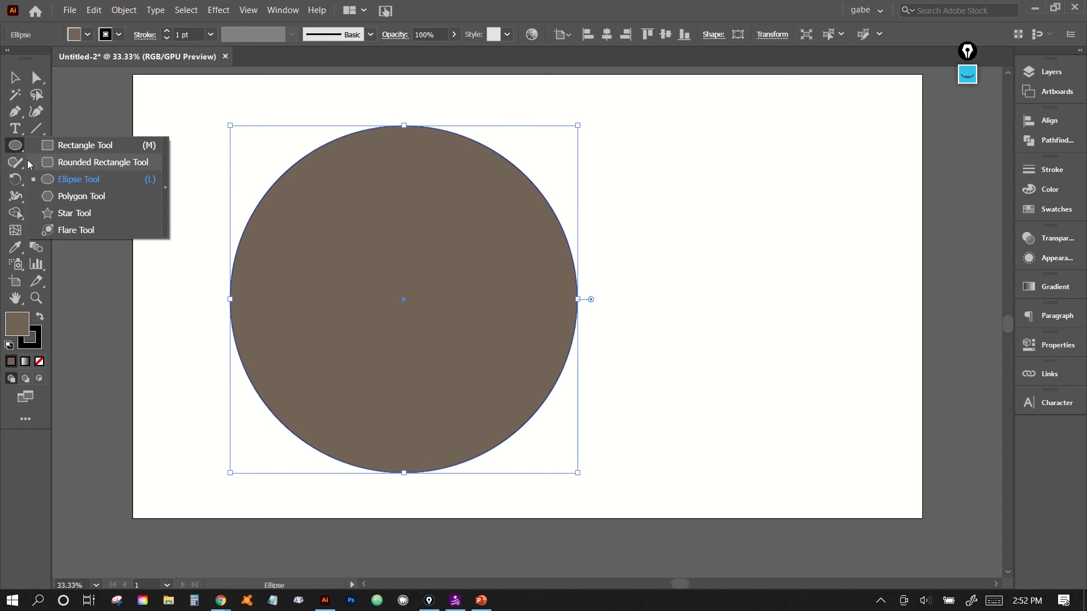
Try placing Lorem ipsum point text beside the circle, enlarge it to about 110 pt, and delete it
click(16, 128)
click(614, 175)
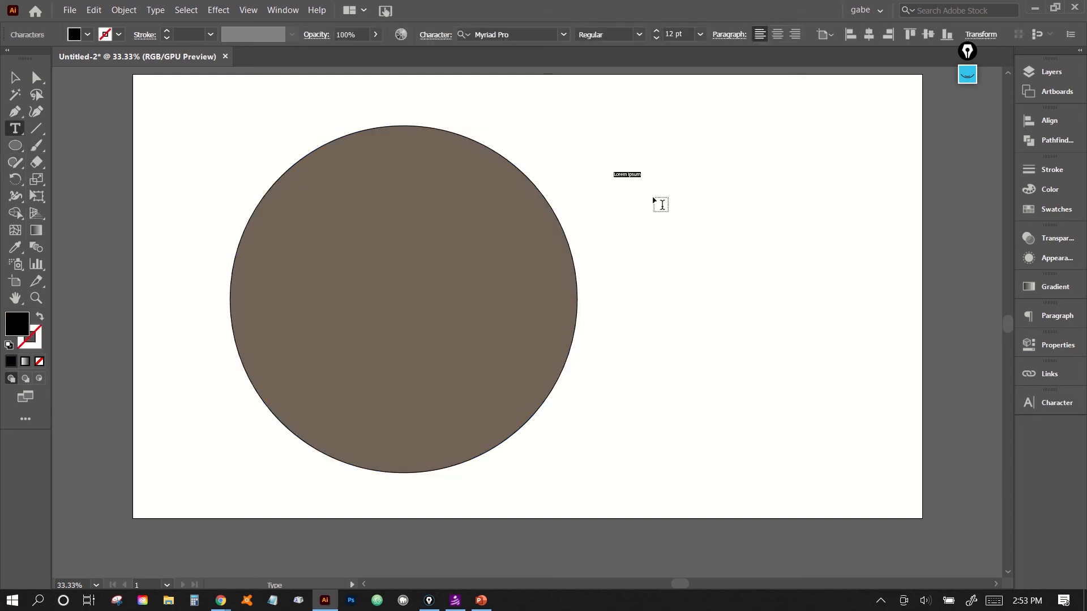
key(Escape)
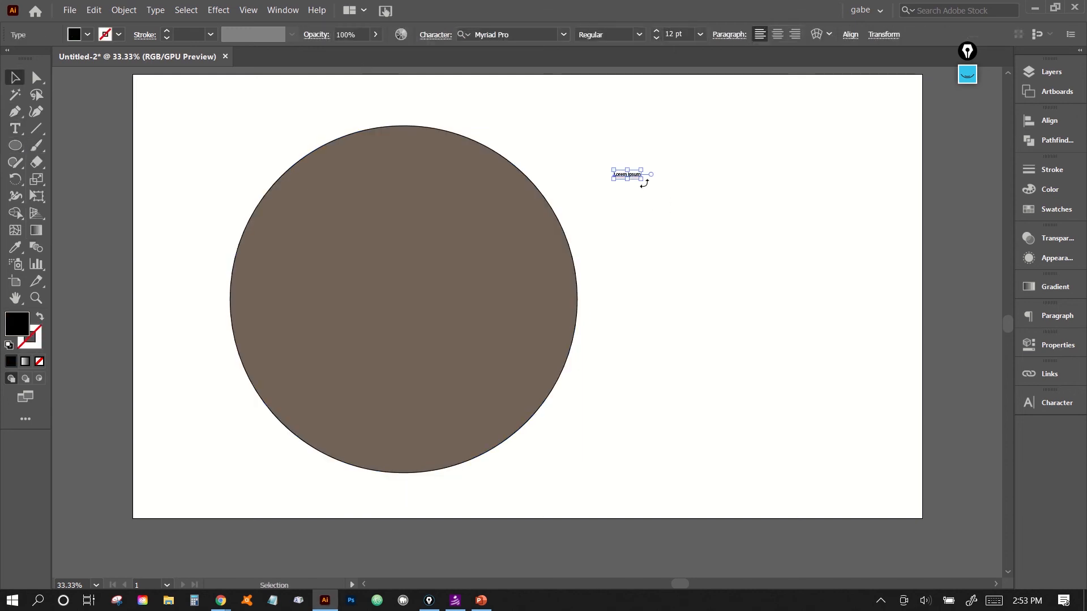
drag(642, 180, 861, 271)
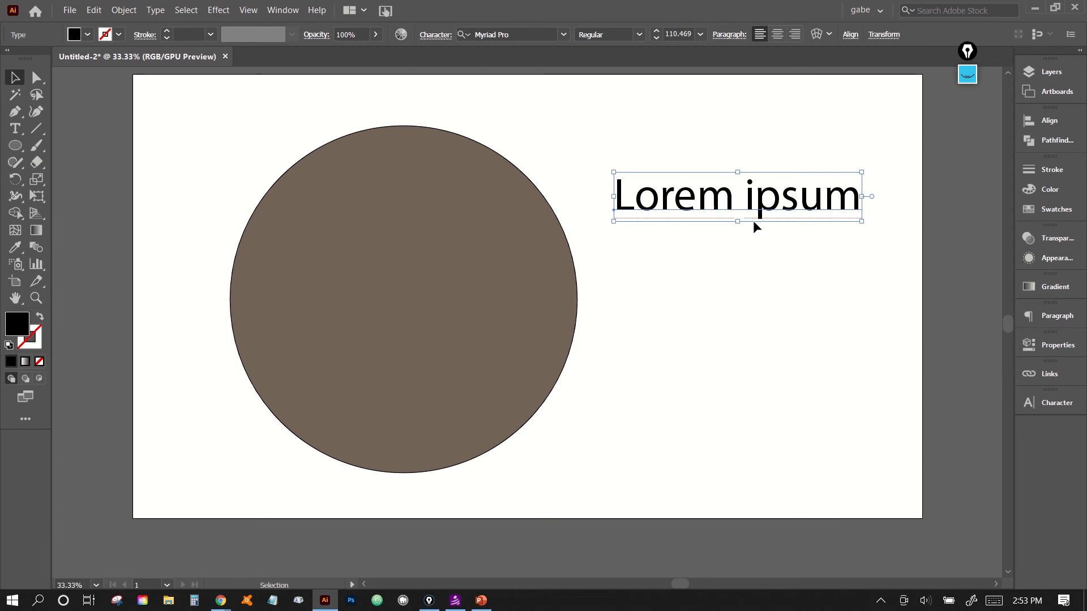
key(Delete)
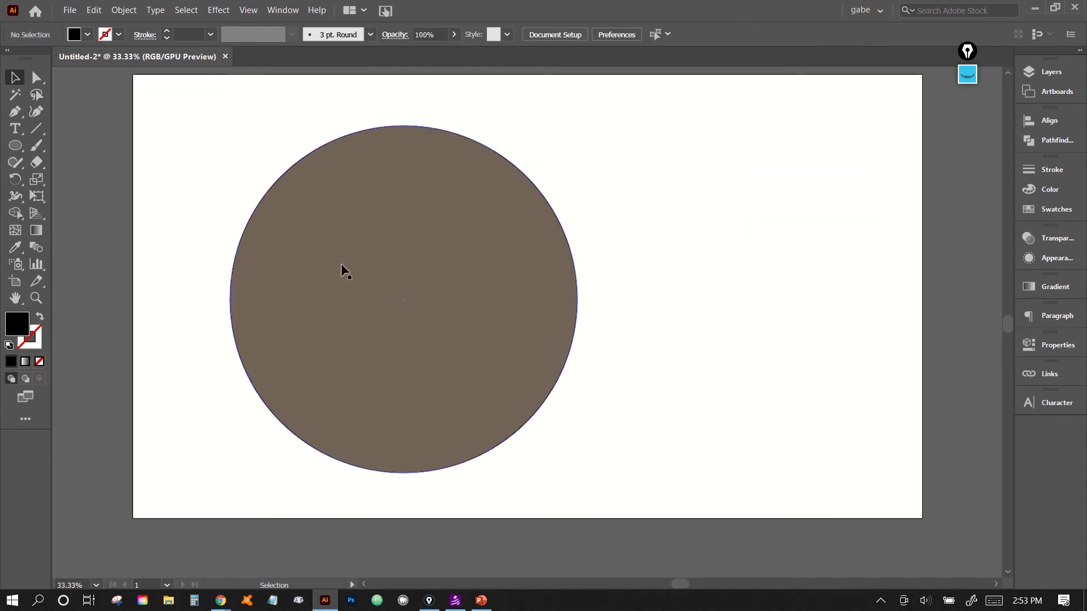
Scale the circle down proportionally in two passes and reposition it slightly left of the artboard's centre
drag(350, 237, 478, 222)
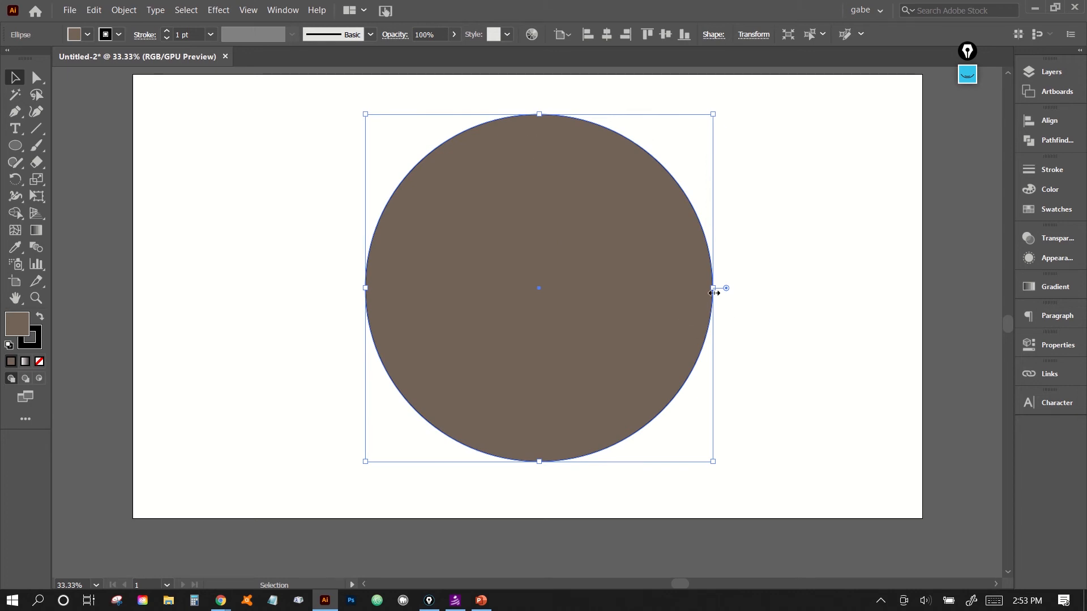
drag(713, 287, 665, 296)
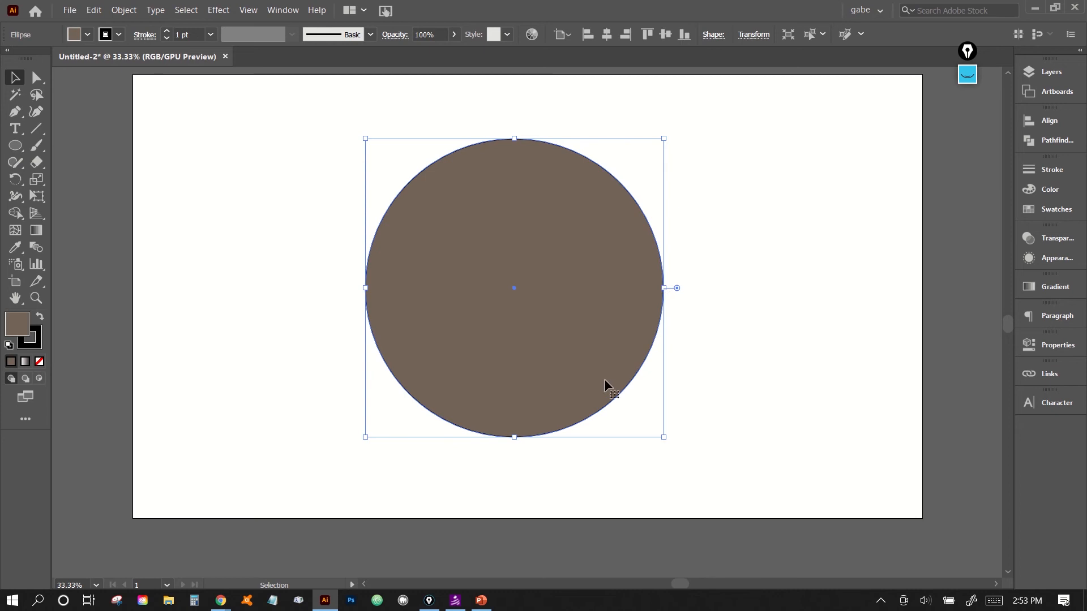
drag(664, 440, 628, 403)
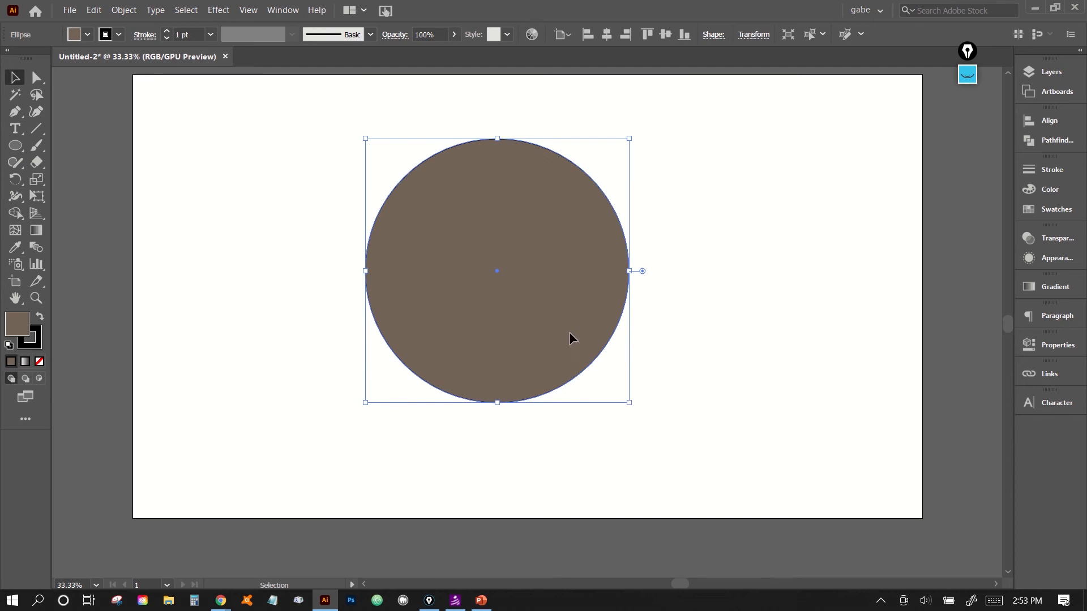
drag(569, 332, 492, 350)
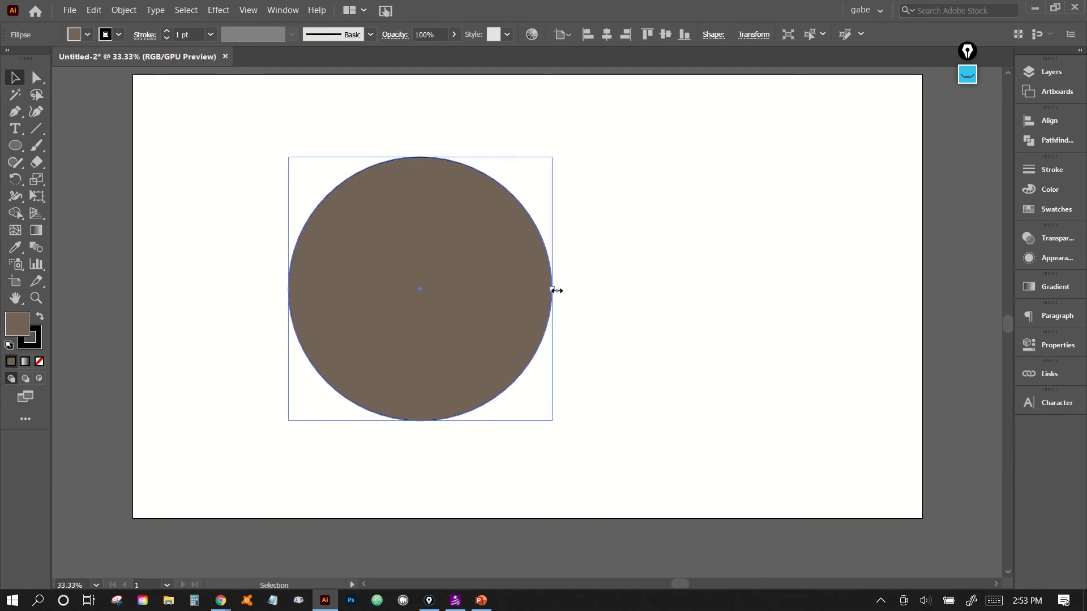
Try squashing the circle horizontally and vertically without constraining its proportions, undoing each distortion
drag(551, 289, 417, 281)
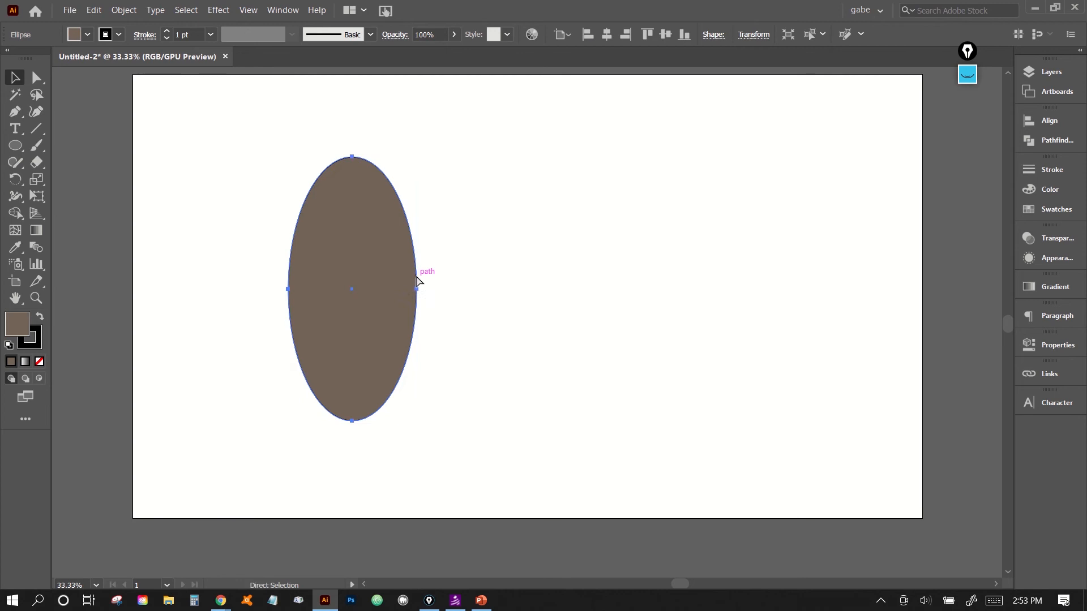
key(ctrl+z)
drag(420, 420, 397, 234)
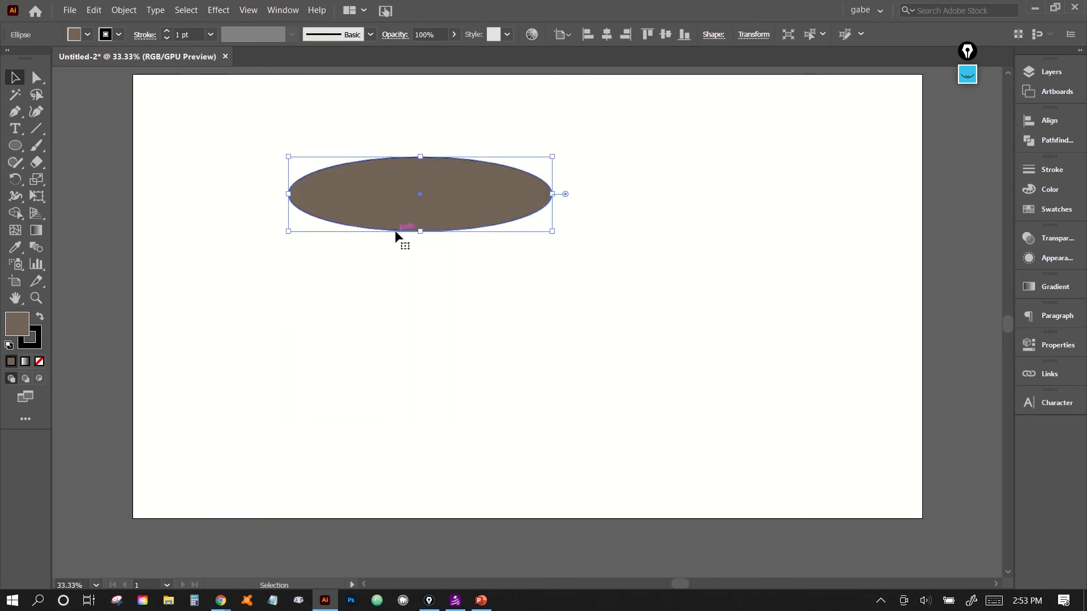
key(ctrl+z)
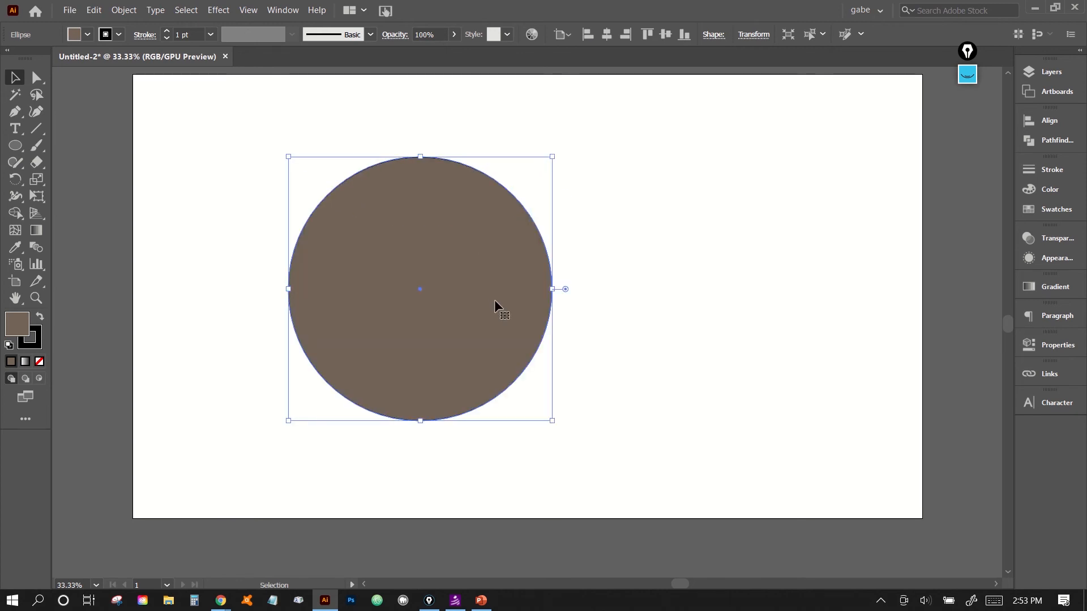
Enlarge the circle proportionally from its lower-right and upper-left corners until it nearly fills the artboard's height
scroll(494, 300, left, 1)
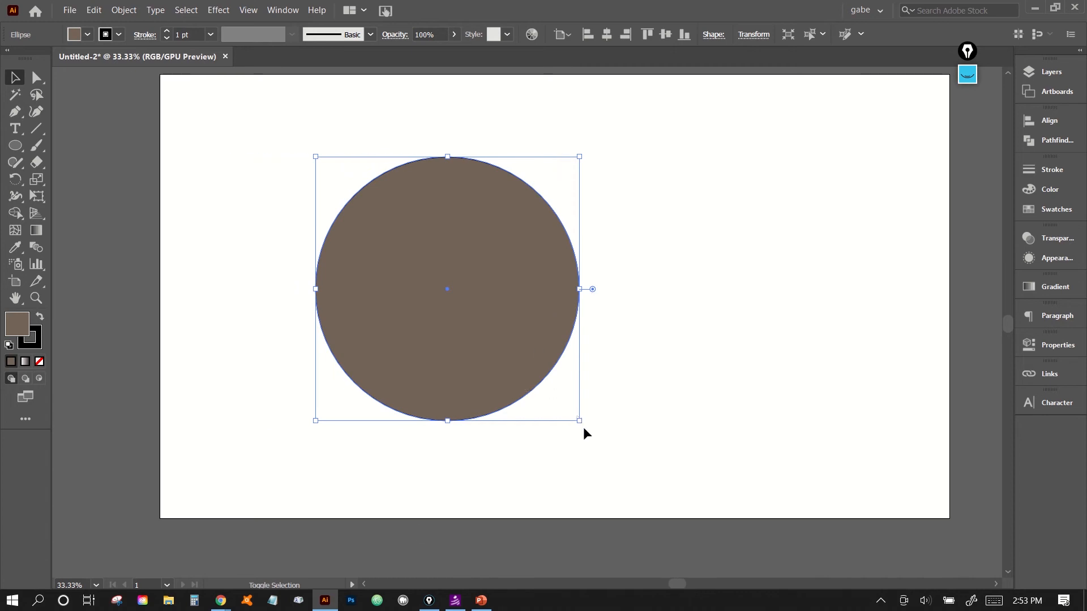
drag(579, 421, 679, 484)
drag(315, 157, 263, 104)
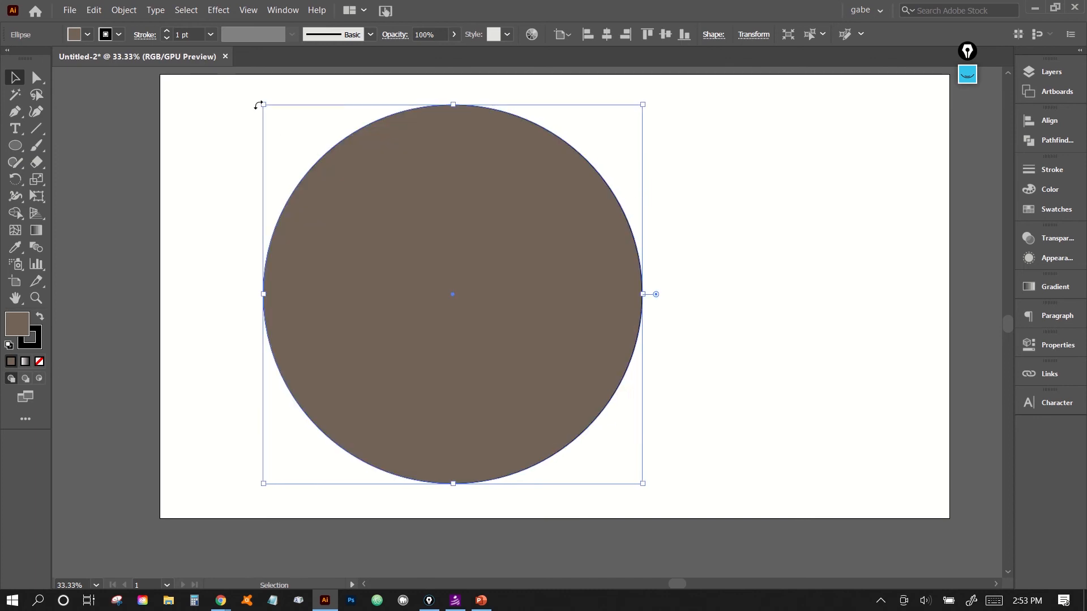
Compare how the circle's bounding box and anchor points display with the Selection and Direct Selection tools
click(36, 81)
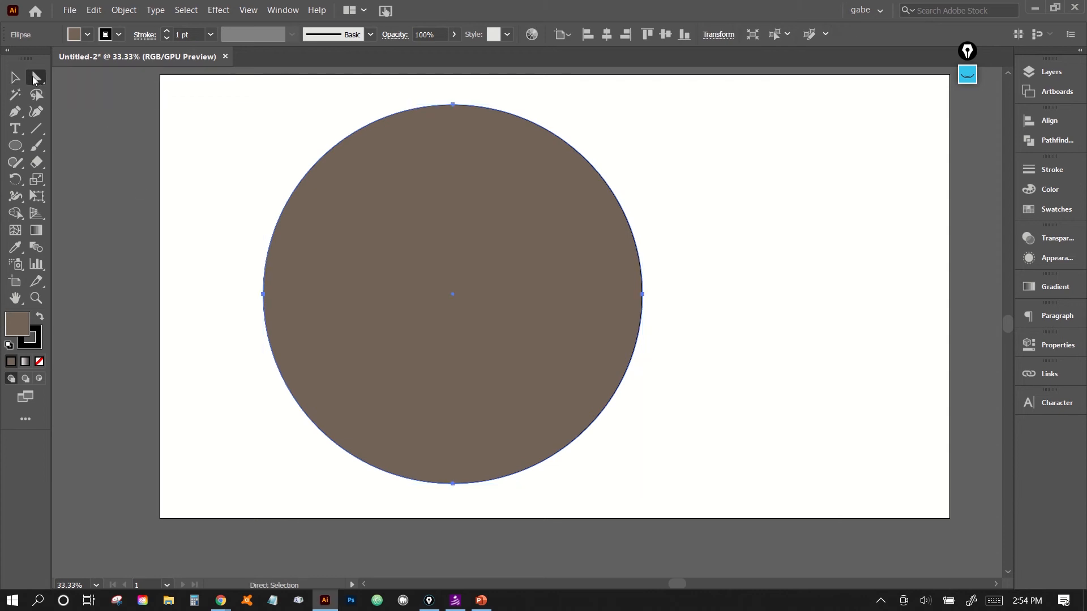
key(v)
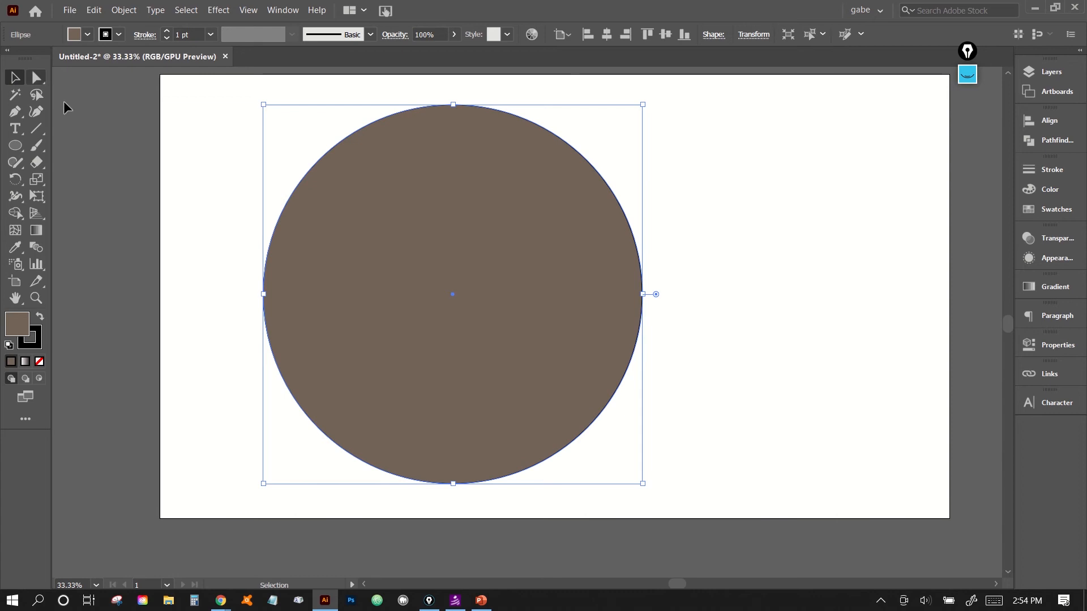
click(179, 175)
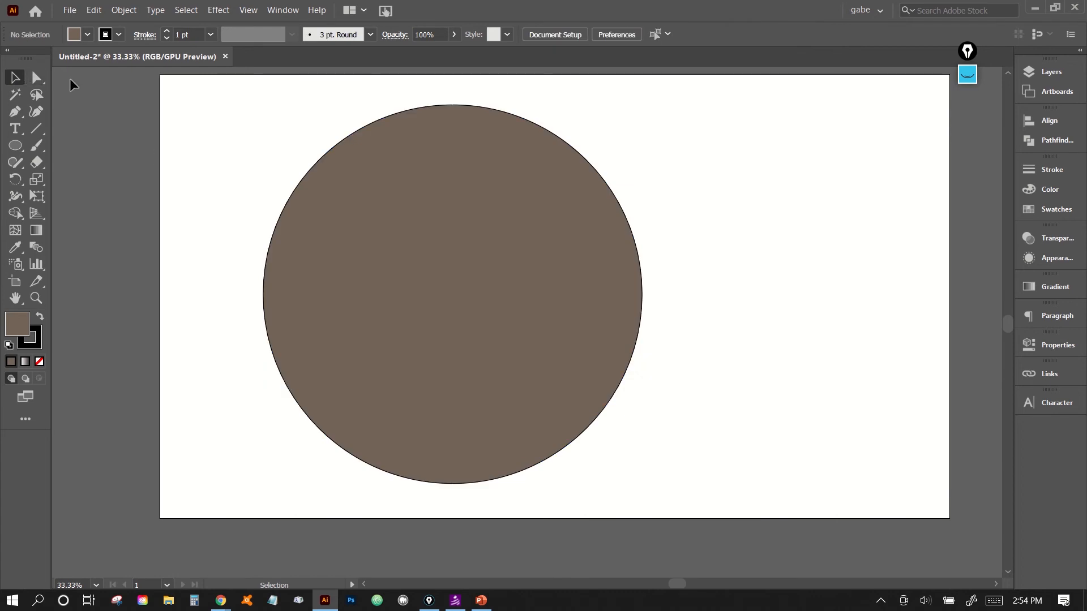
click(382, 221)
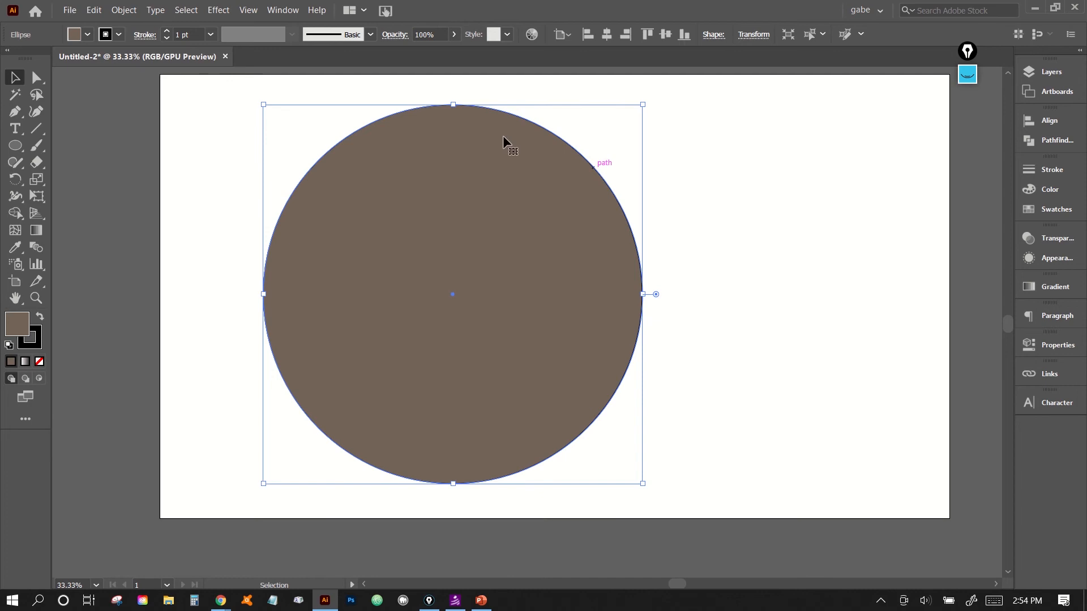
click(38, 78)
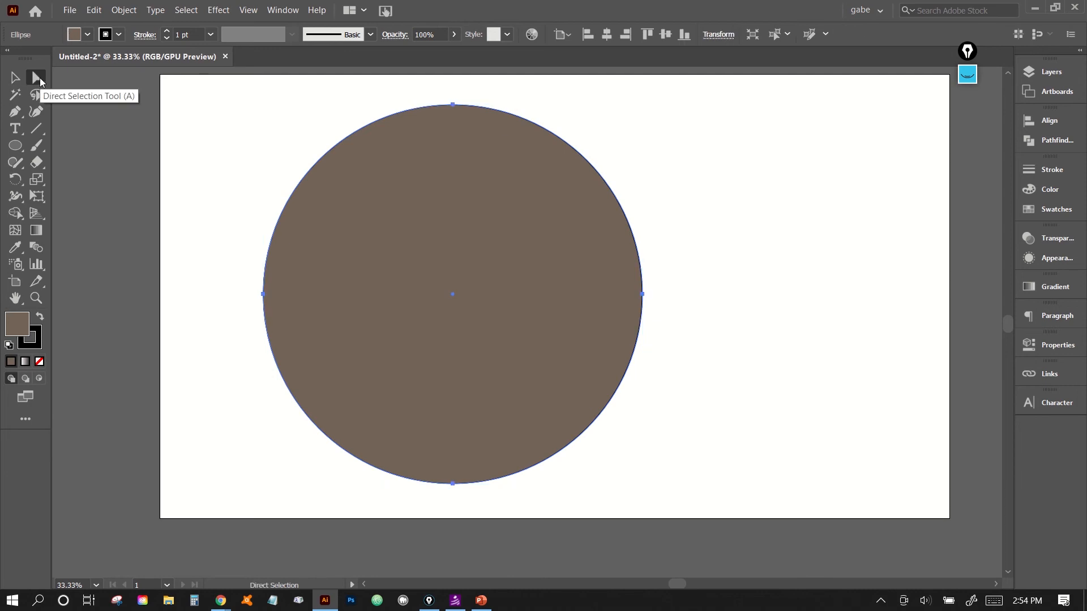
click(220, 195)
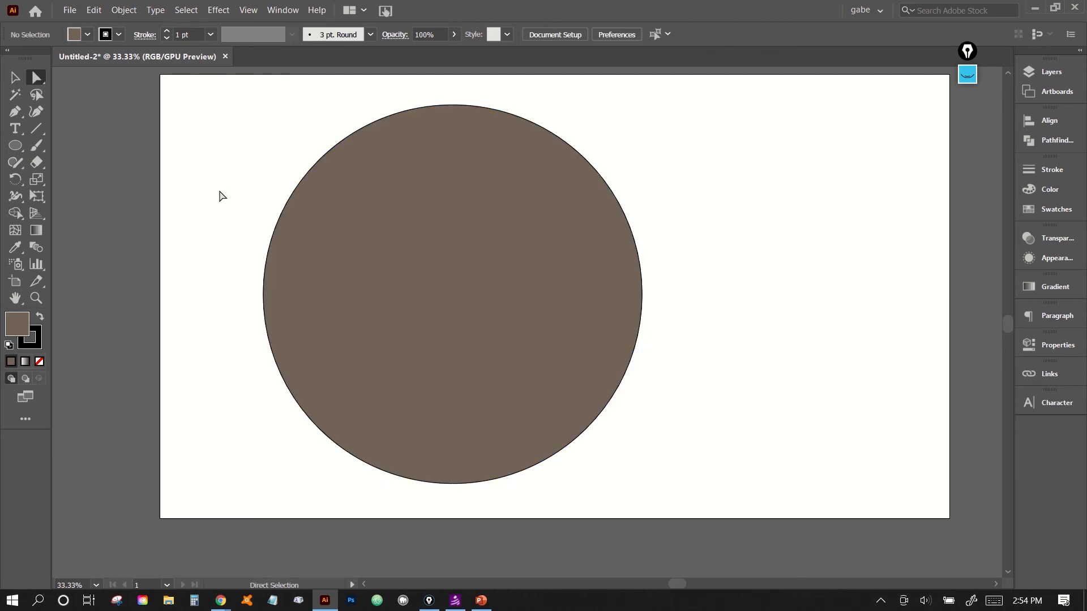
click(358, 278)
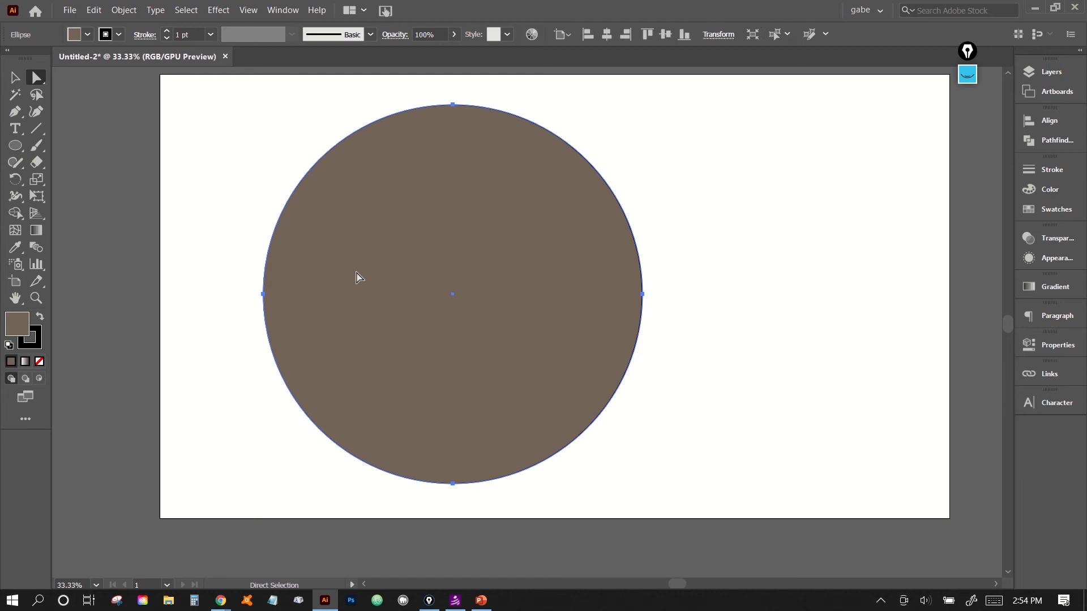
click(237, 274)
Move only the circle's top anchor point straight down to about Y 329 px with the Direct Selection tool
drag(434, 92, 474, 128)
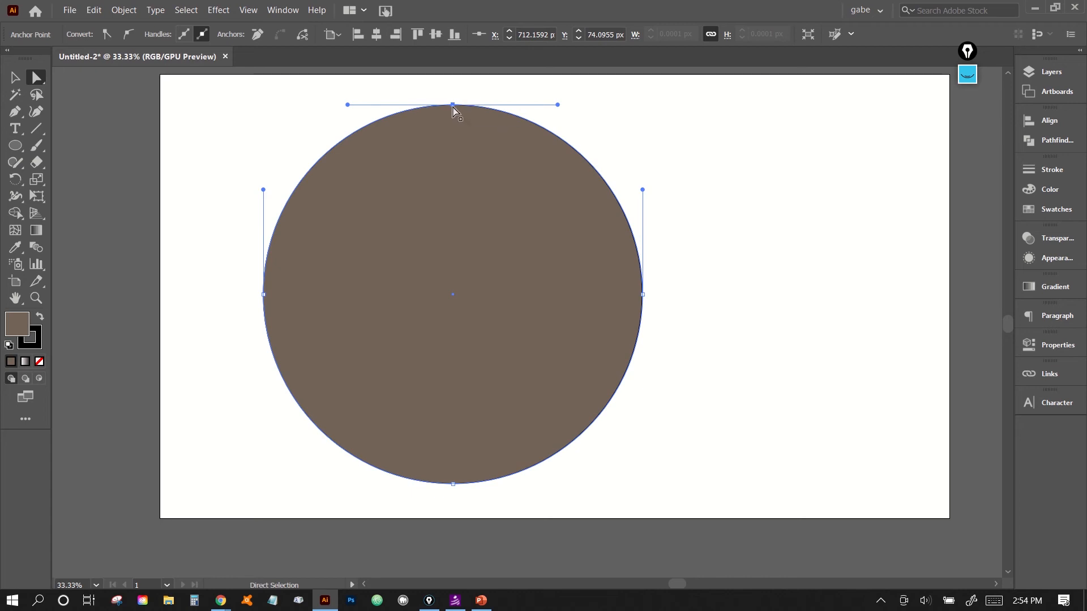
key(shift)
click(647, 114)
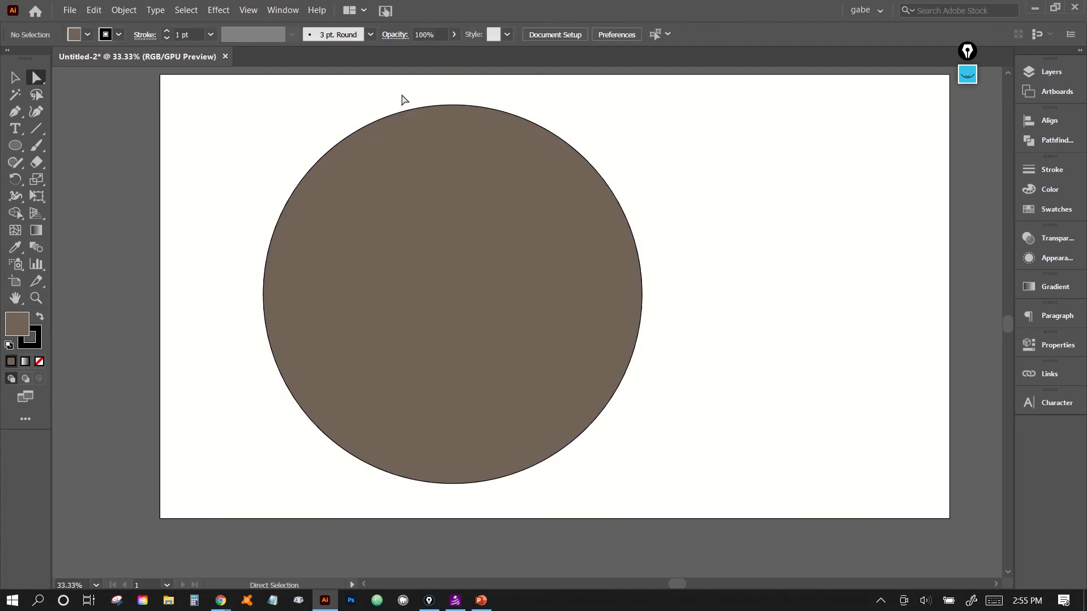
click(452, 106)
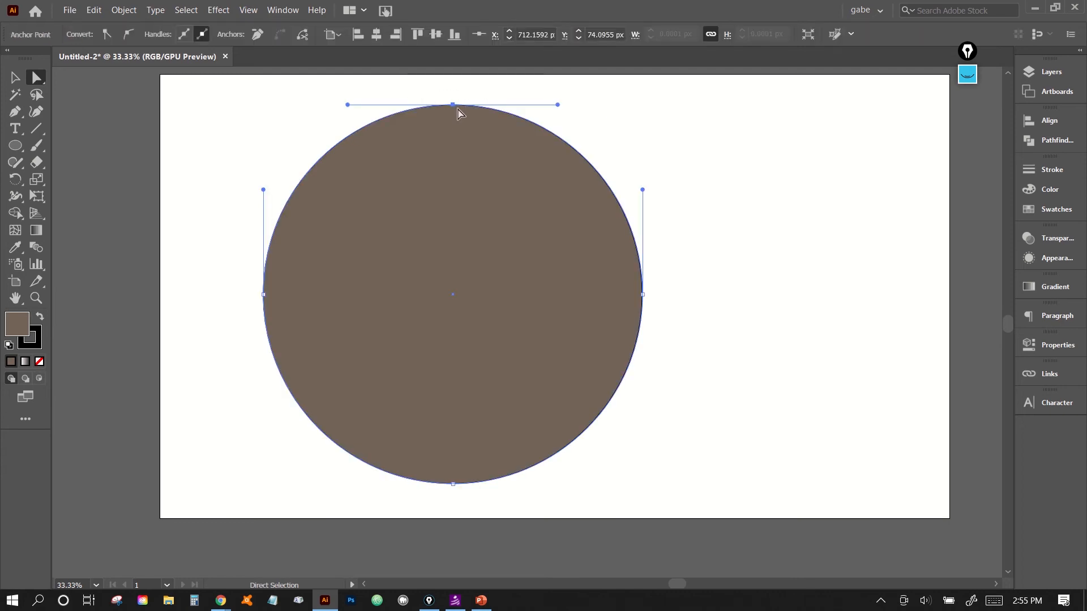
drag(458, 113, 453, 212)
click(580, 308)
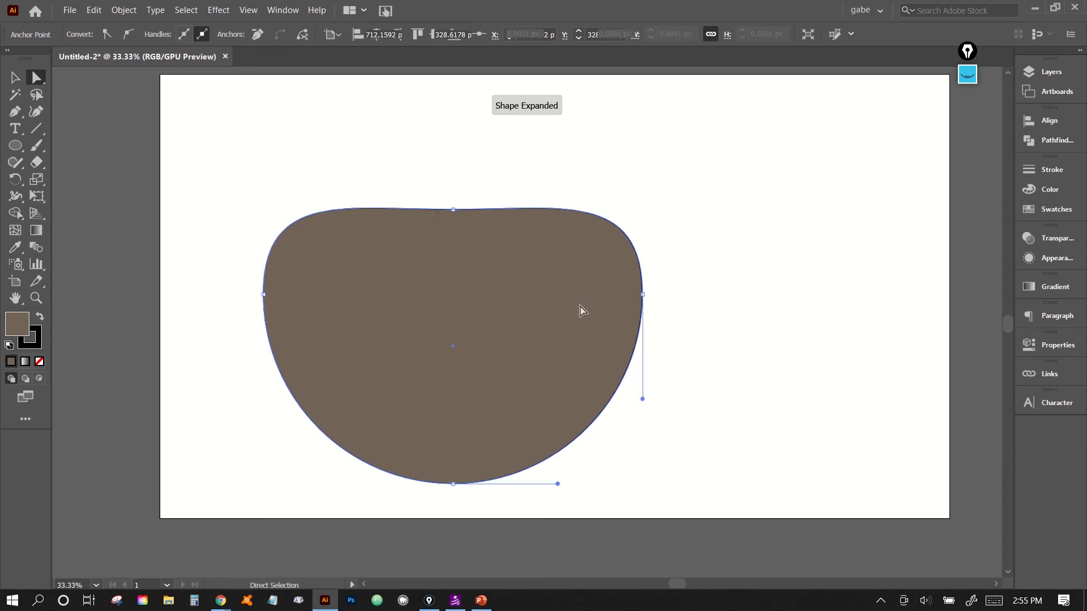
Move the shape's right anchor point inward to about X 1005, Y 563 px and tilt its direction handles clockwise
click(643, 294)
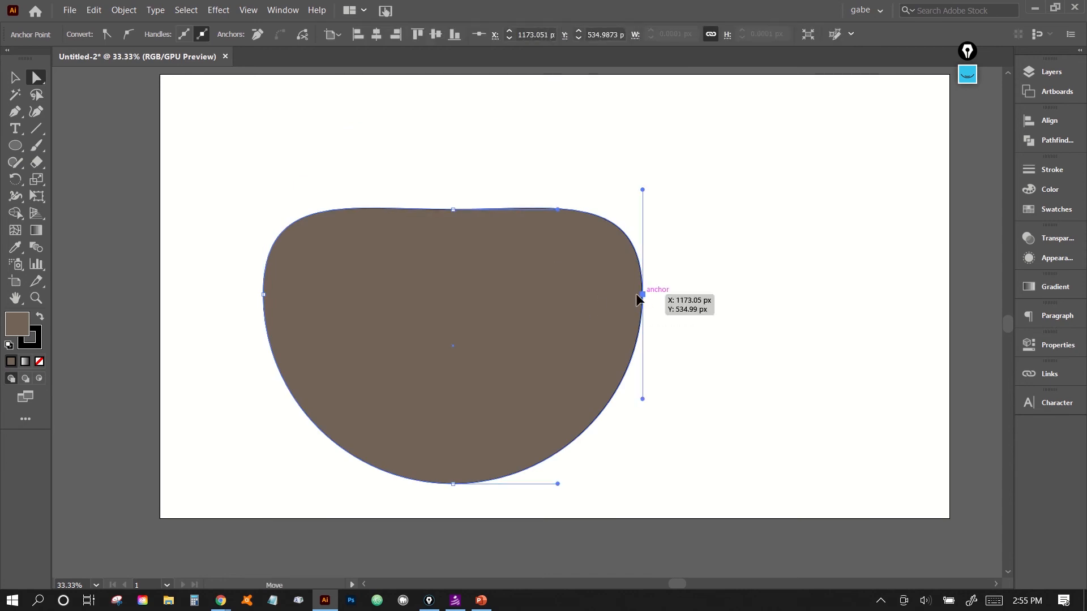
drag(639, 295, 574, 306)
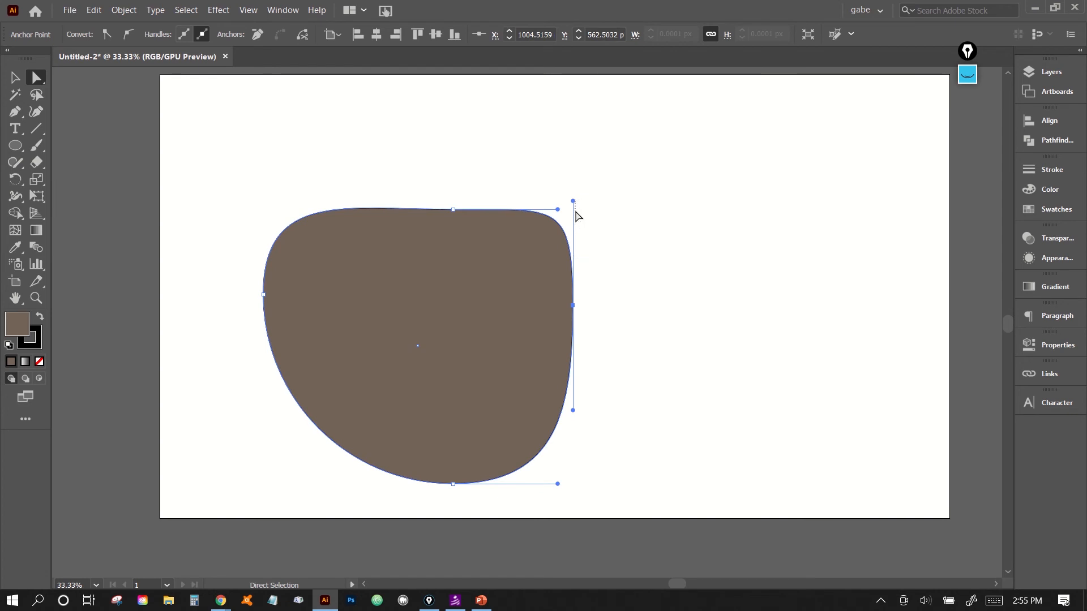
click(576, 214)
drag(621, 293, 521, 417)
drag(573, 201, 597, 277)
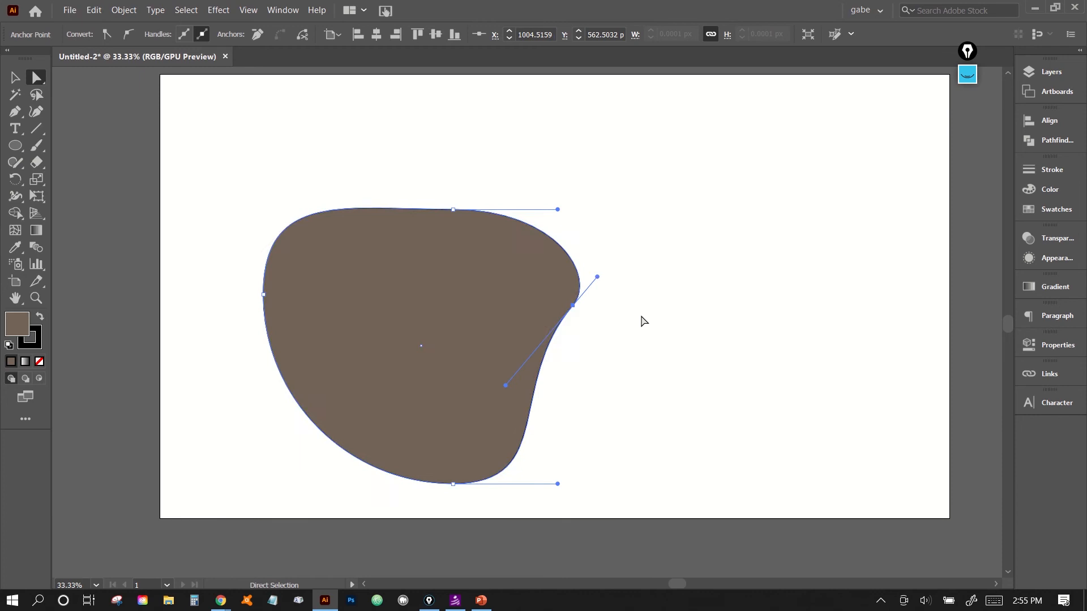
click(642, 318)
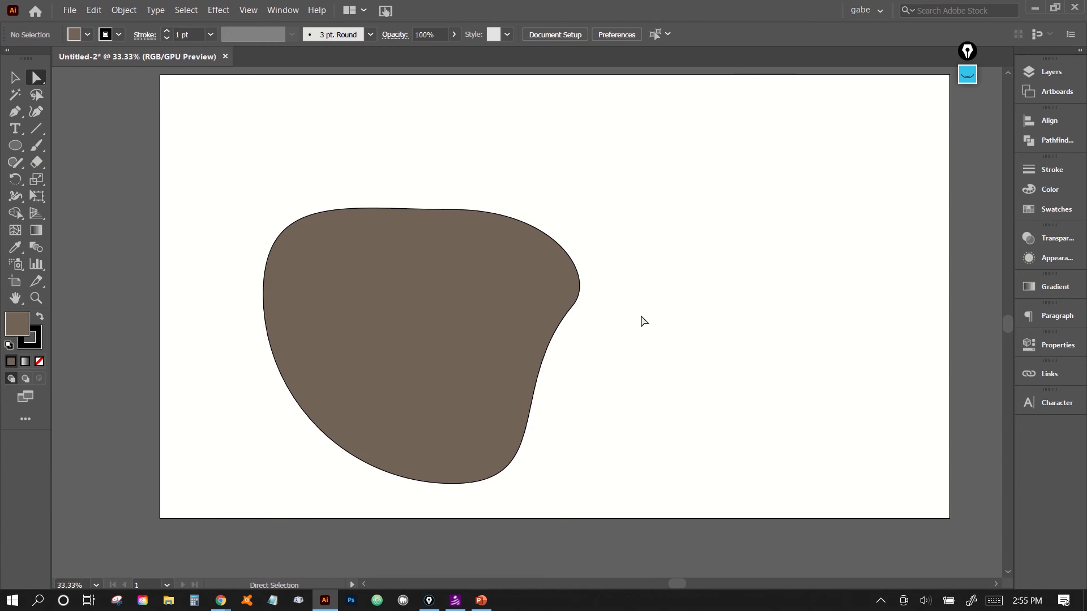
Undo the direction handle adjustment and the inward move of the right anchor point
click(94, 16)
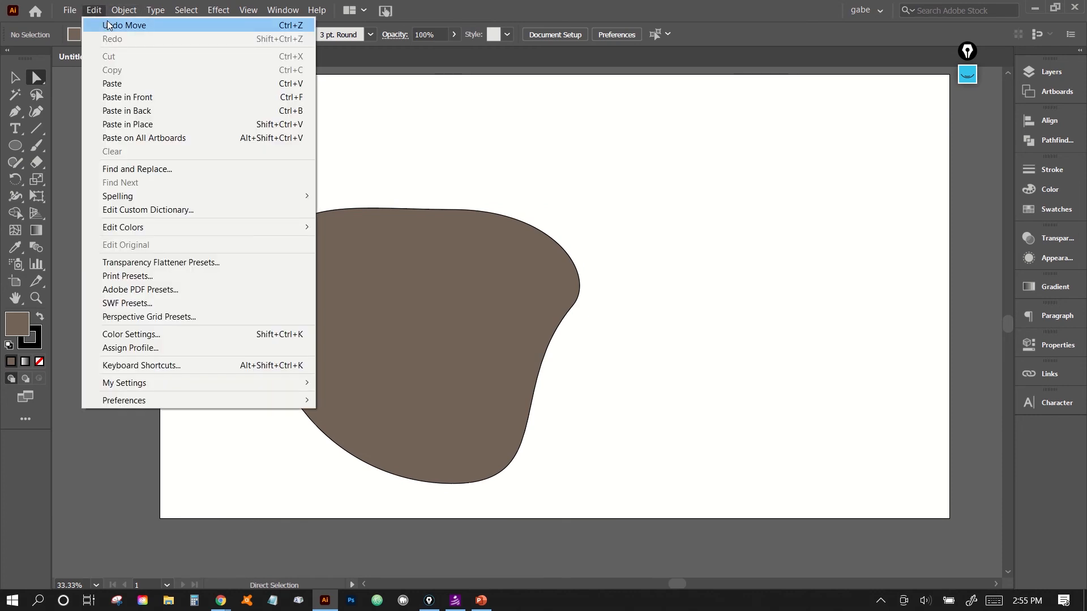
click(106, 21)
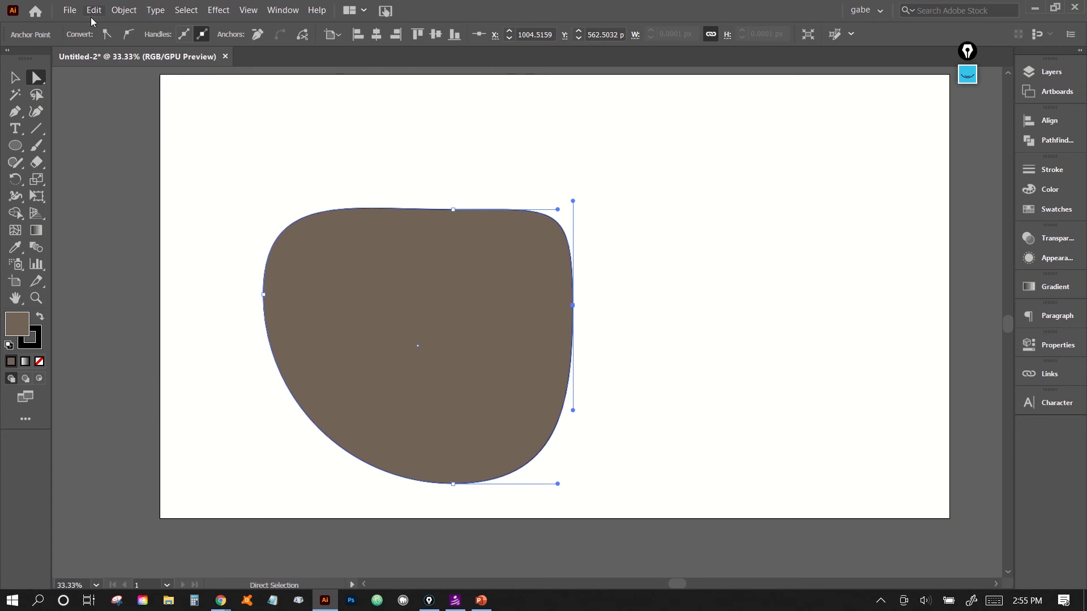
click(91, 17)
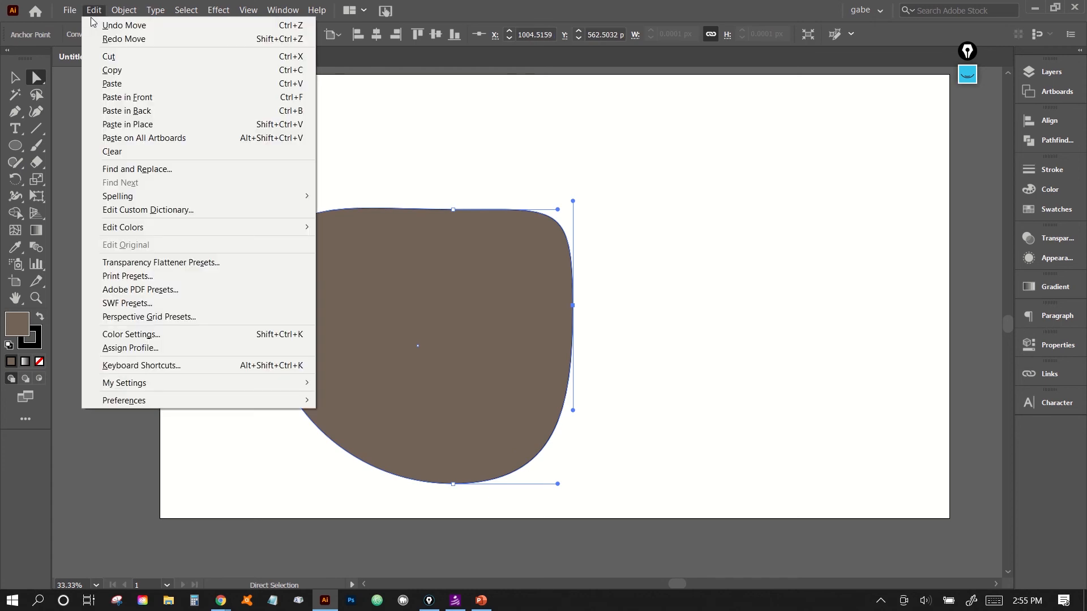
click(102, 25)
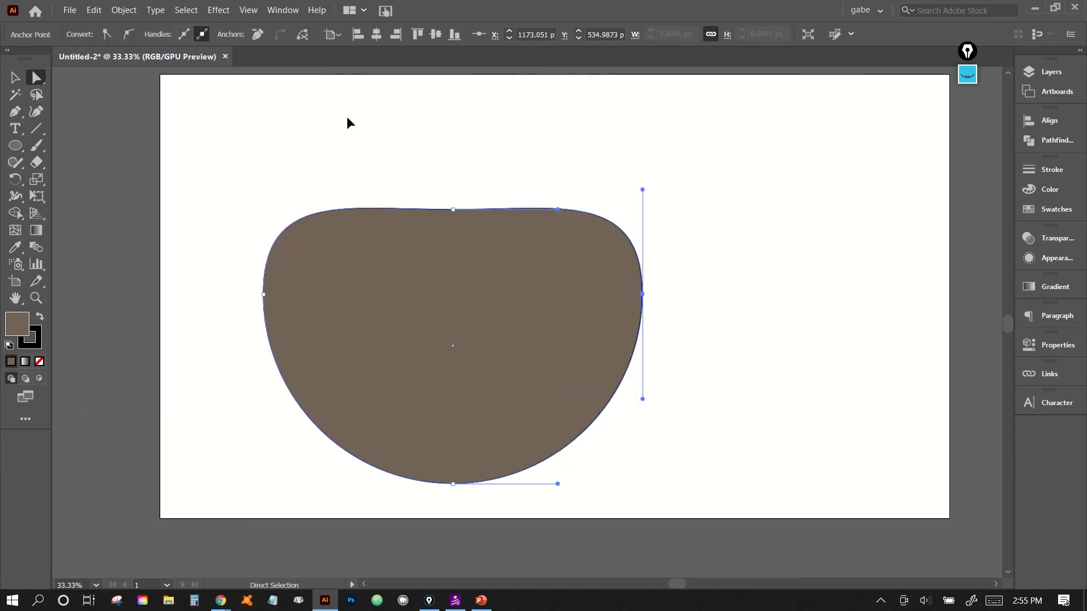
Undo the downward move of the top anchor point and deselect the circle
key(ctrl+z)
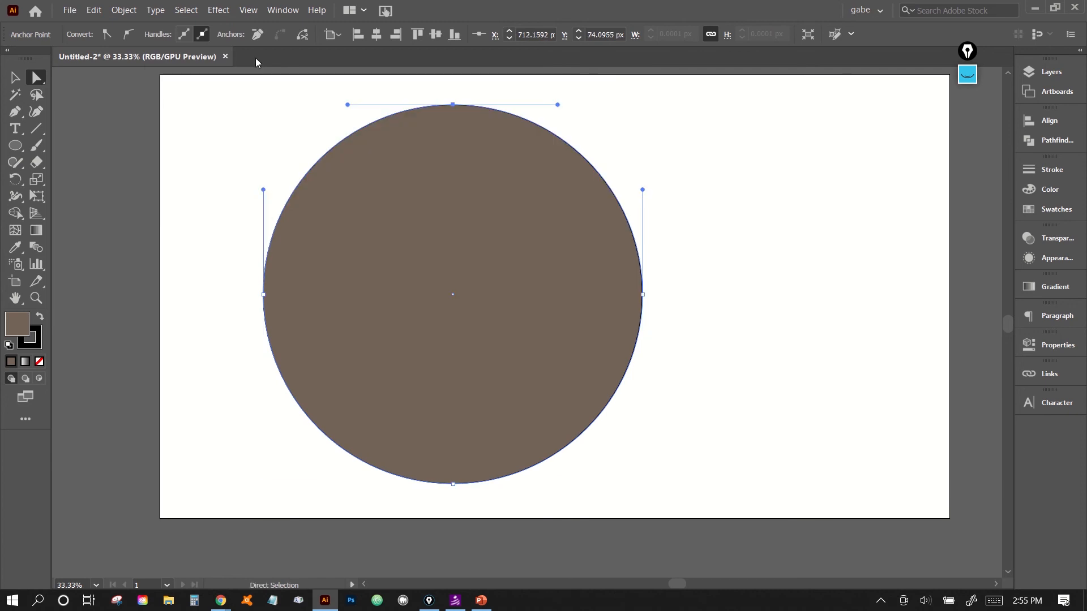
click(236, 146)
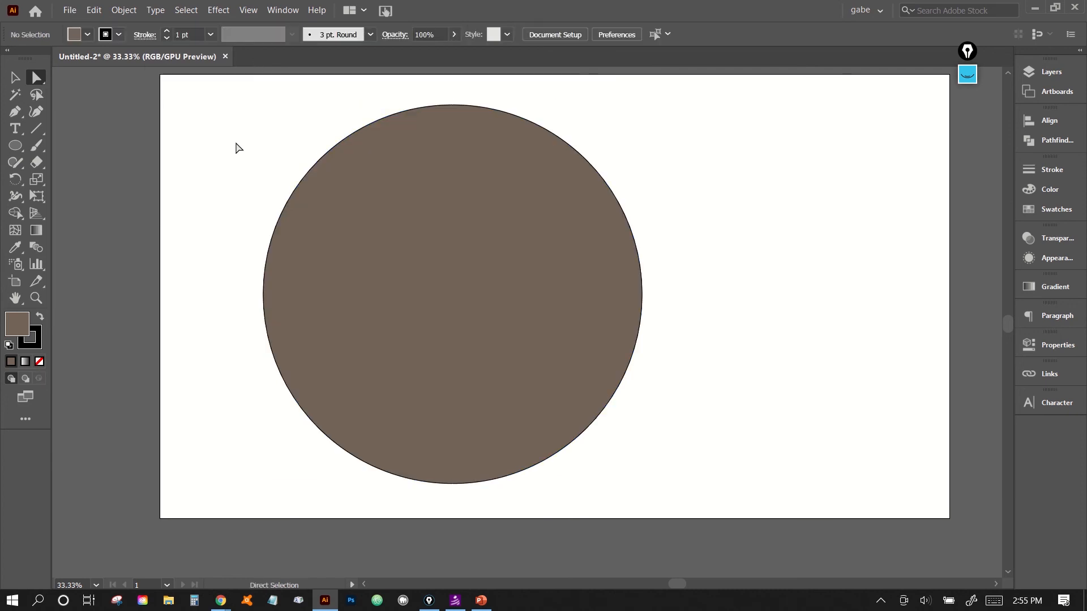
Try to bend the circle's lower-left path segment inward with the Direct Selection tool twice, undoing each attempt
drag(258, 266, 298, 342)
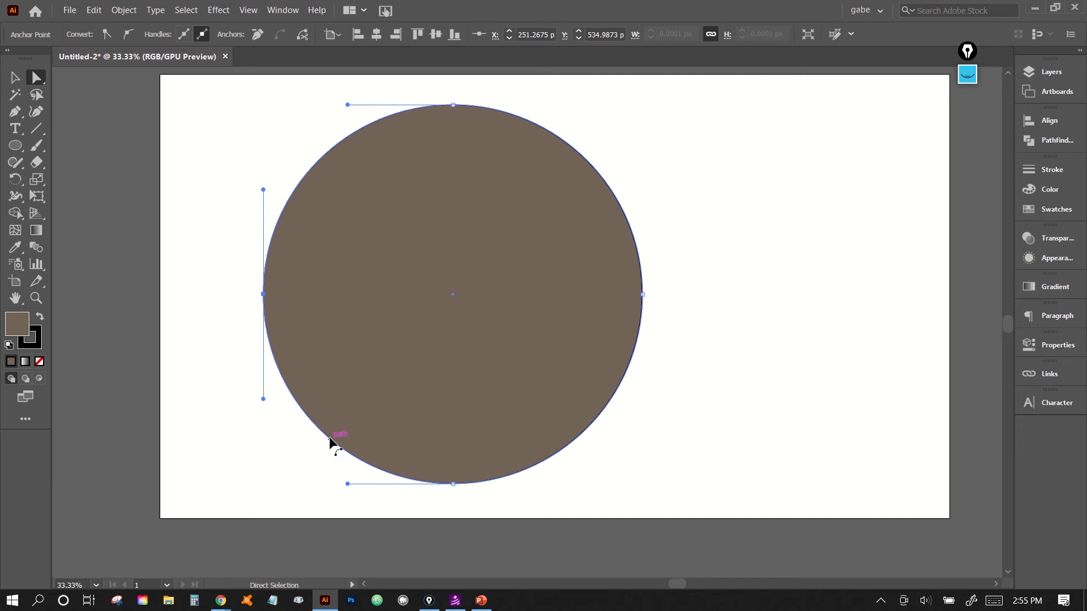
drag(330, 440, 378, 390)
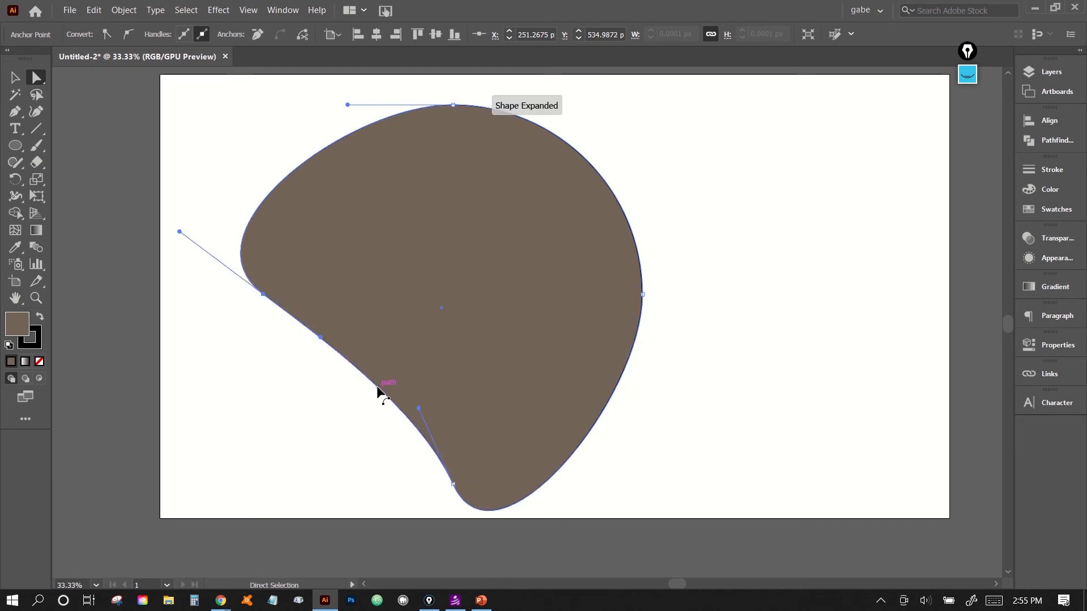
key(ctrl+z)
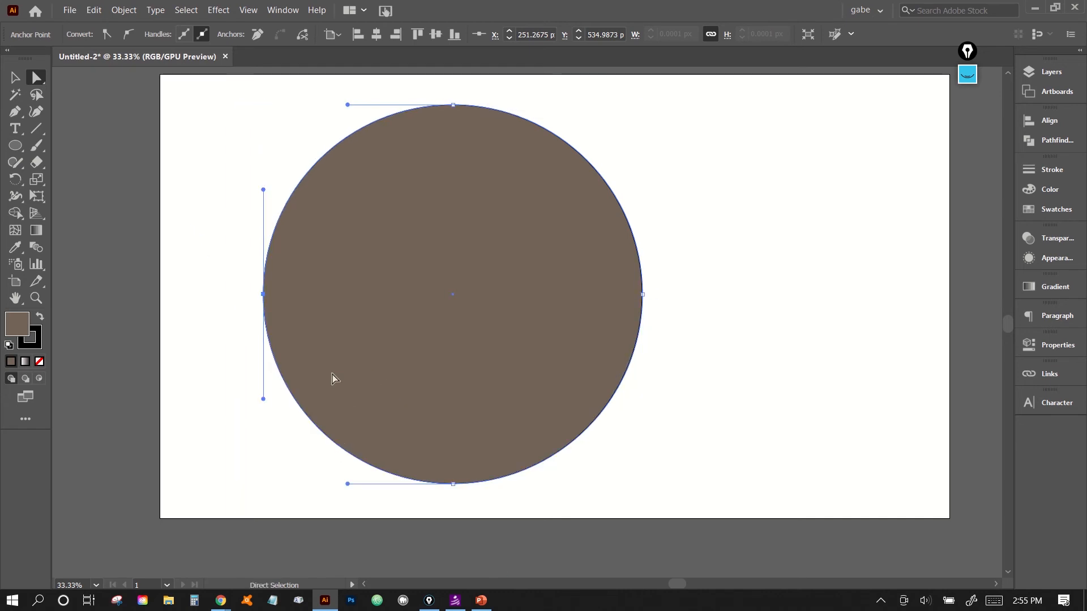
drag(317, 427, 359, 340)
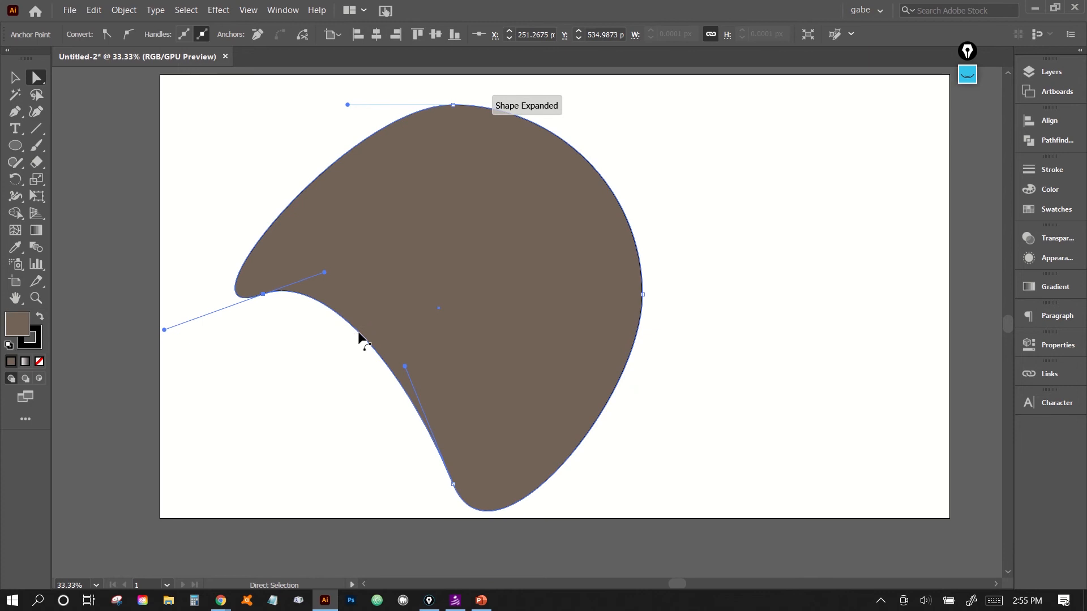
key(ctrl+z)
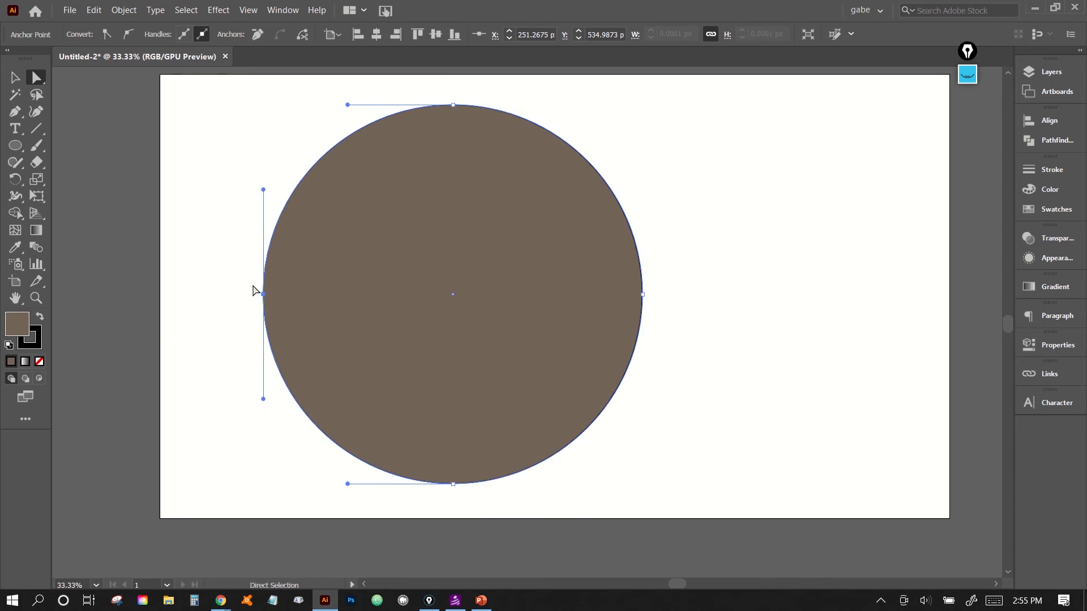
Try to move the circle's left anchor point outward to about X 167, Y 529 px, undo it and deselect the circle
drag(263, 294, 229, 294)
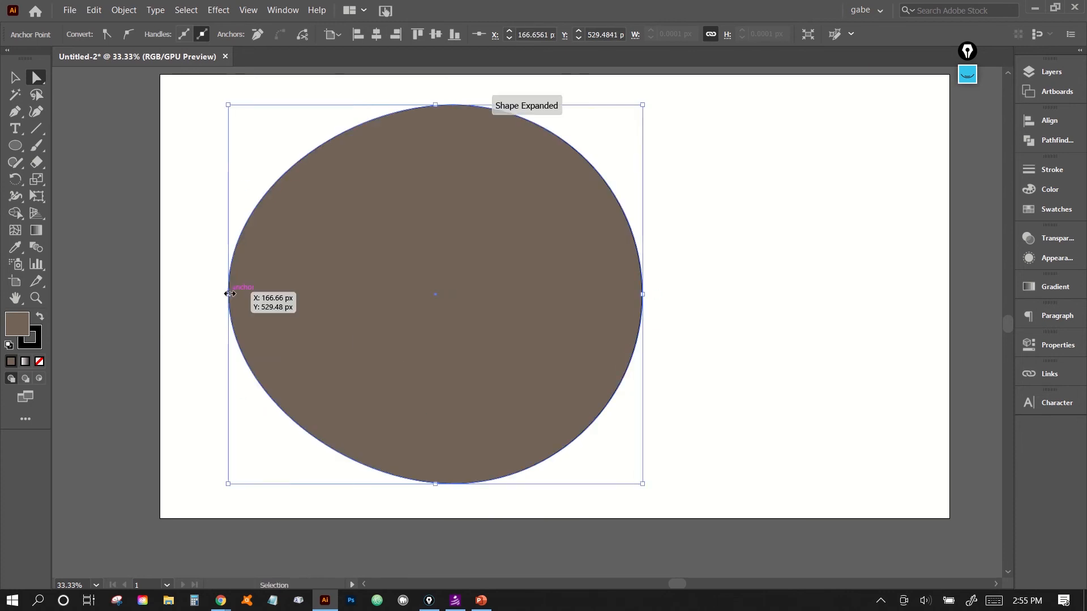
key(ctrl+z)
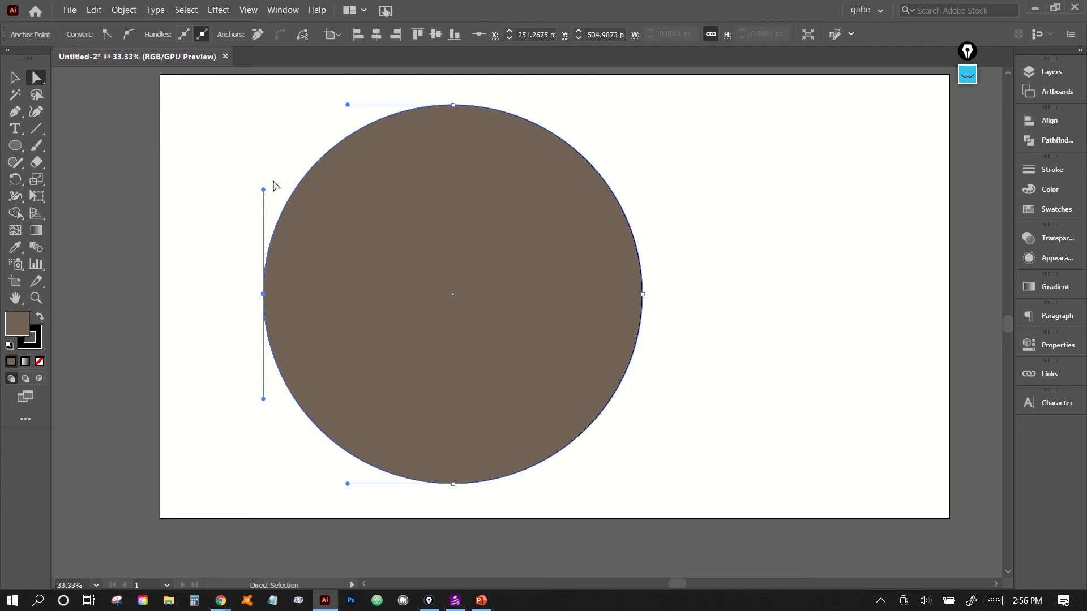
click(244, 155)
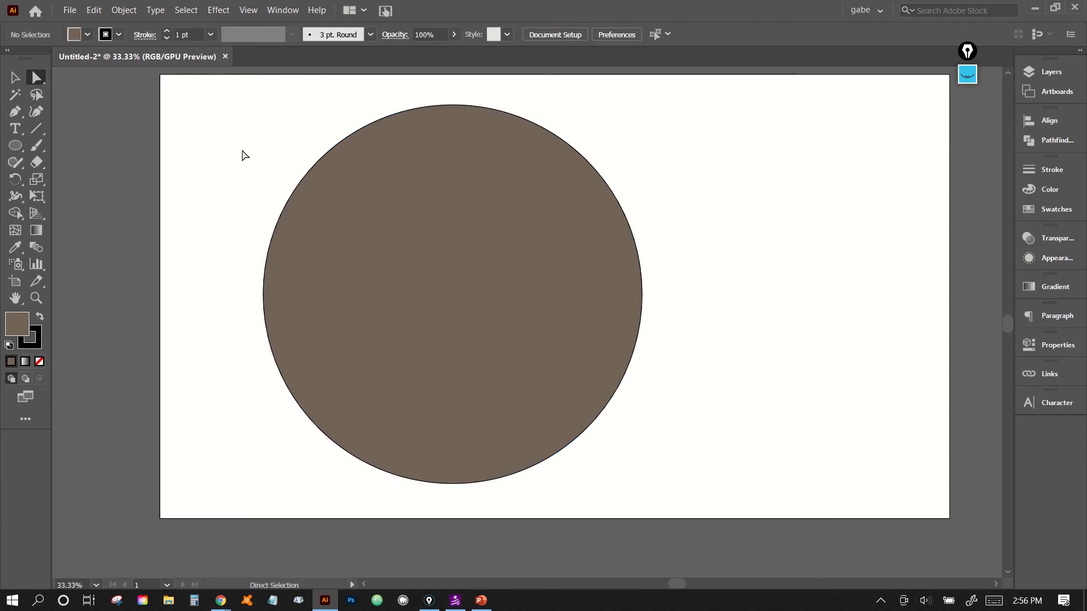
Check the Smart Guides setting and examine the bounding boxes of the speech bubble and heart with the Selection tool
click(15, 78)
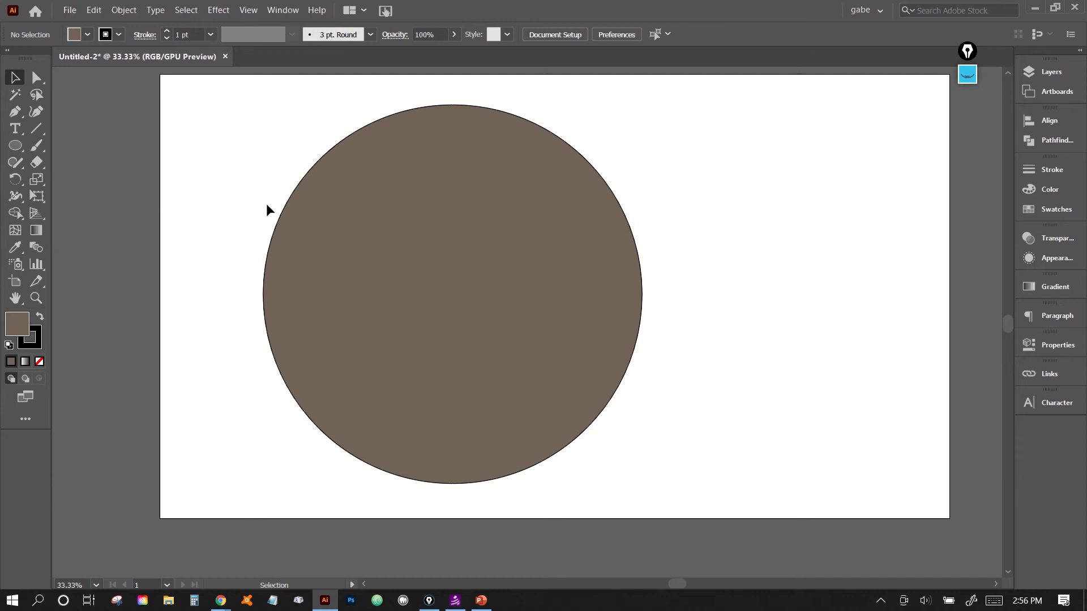
click(468, 175)
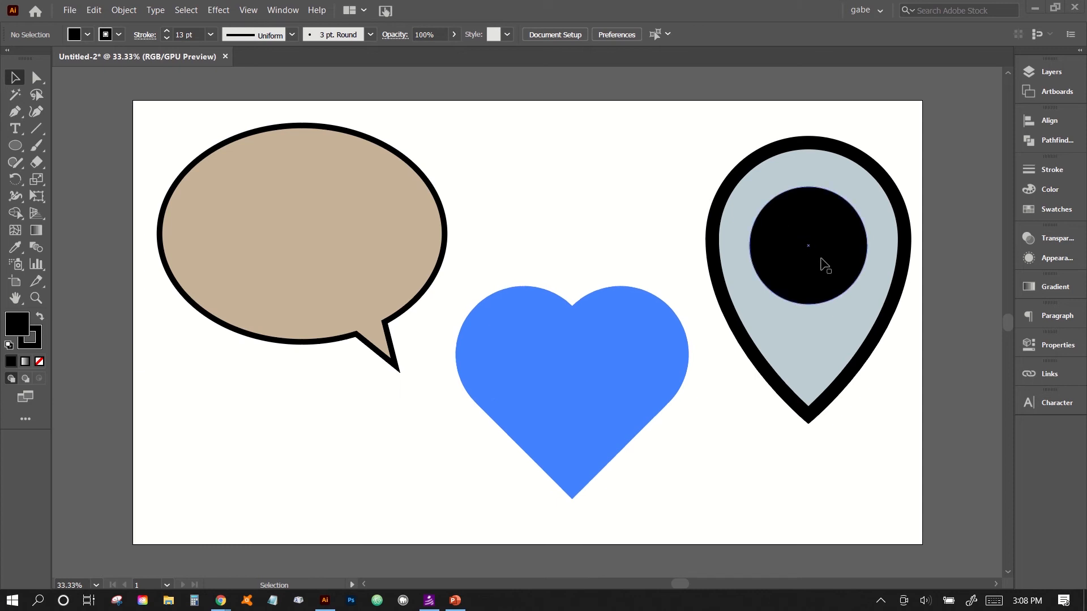
click(248, 10)
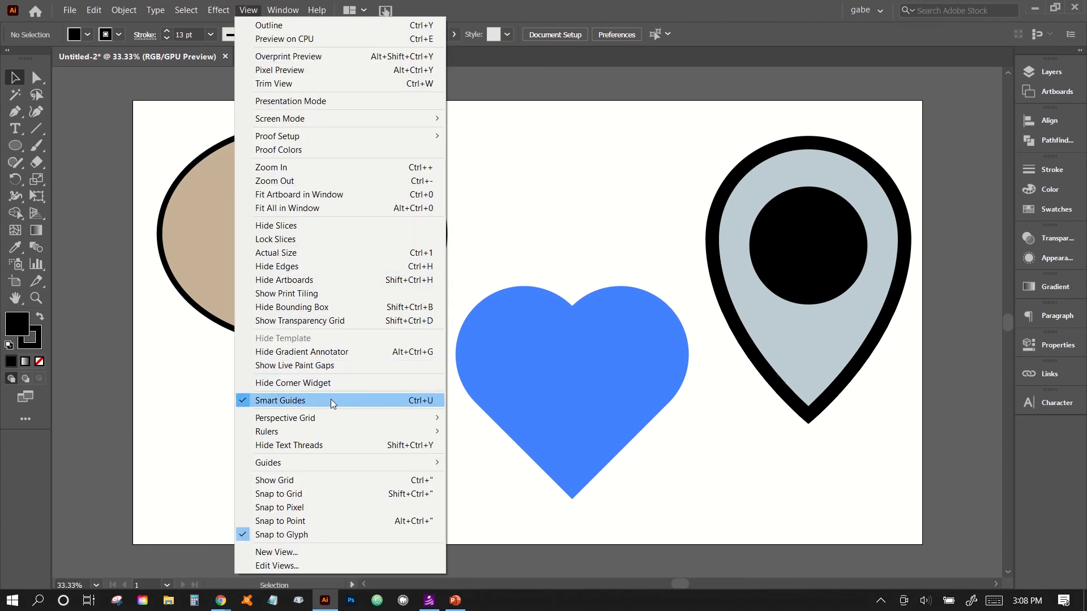
click(525, 270)
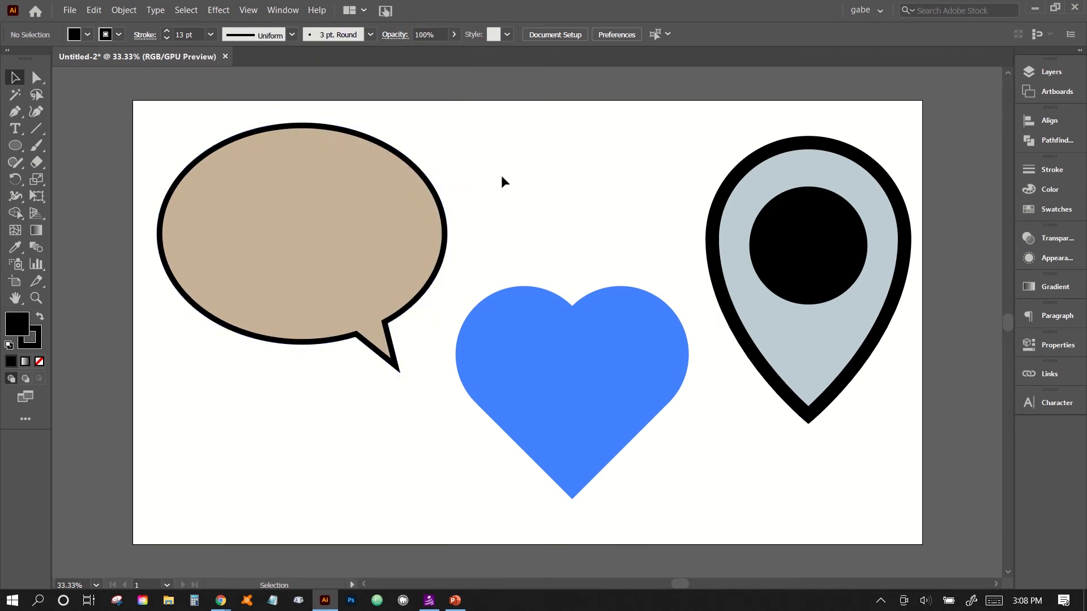
click(365, 195)
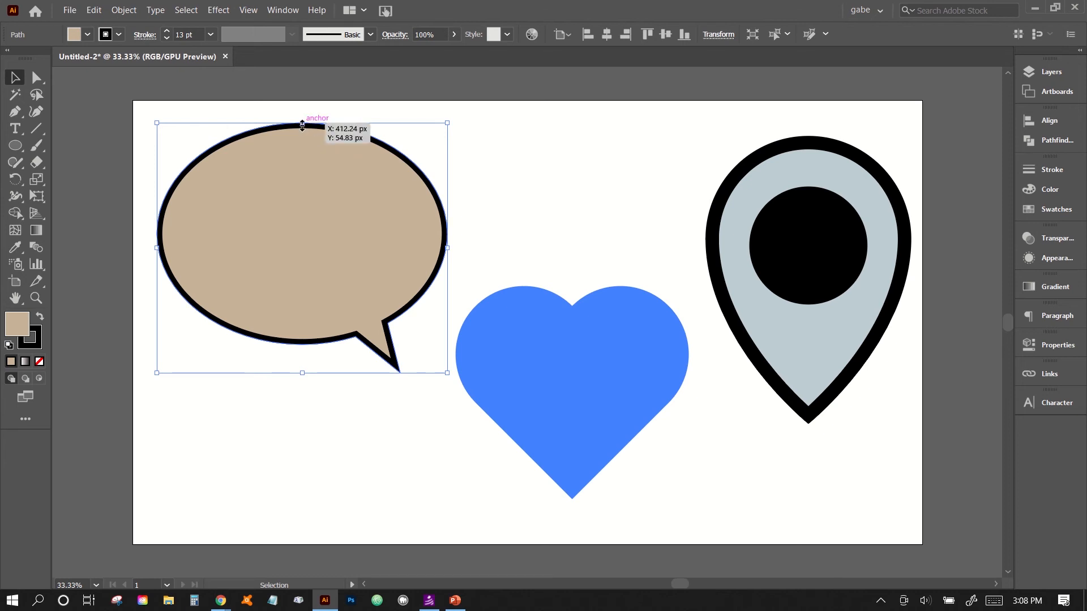
click(569, 368)
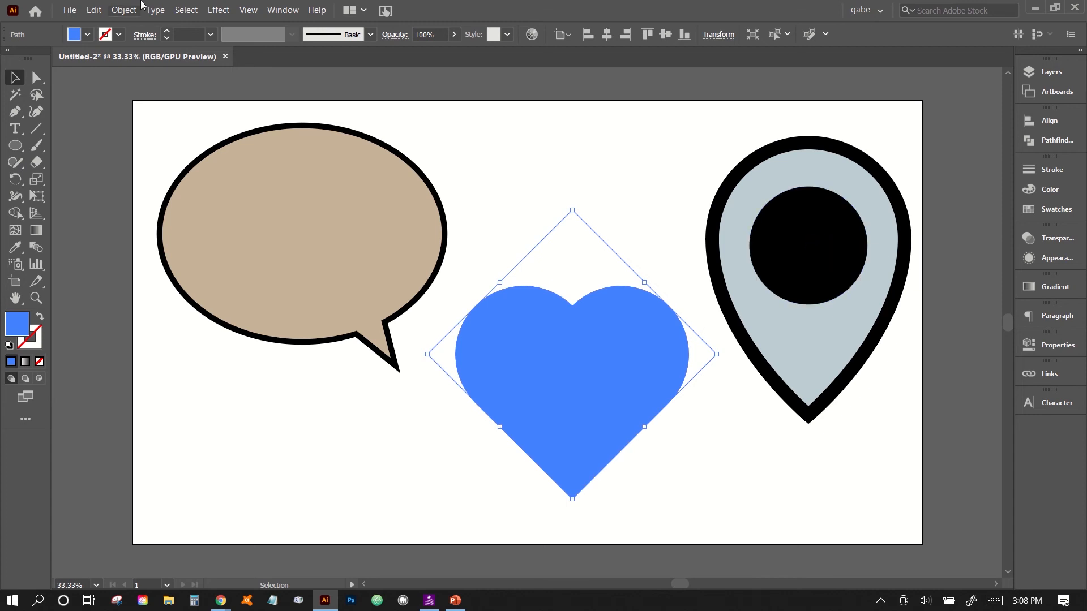
click(249, 11)
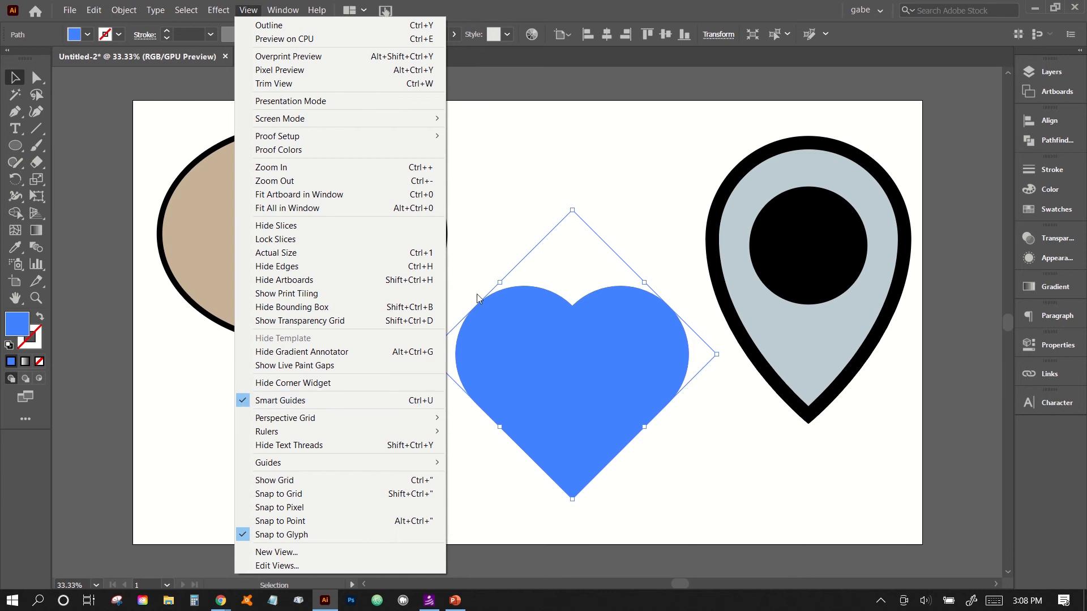
click(520, 212)
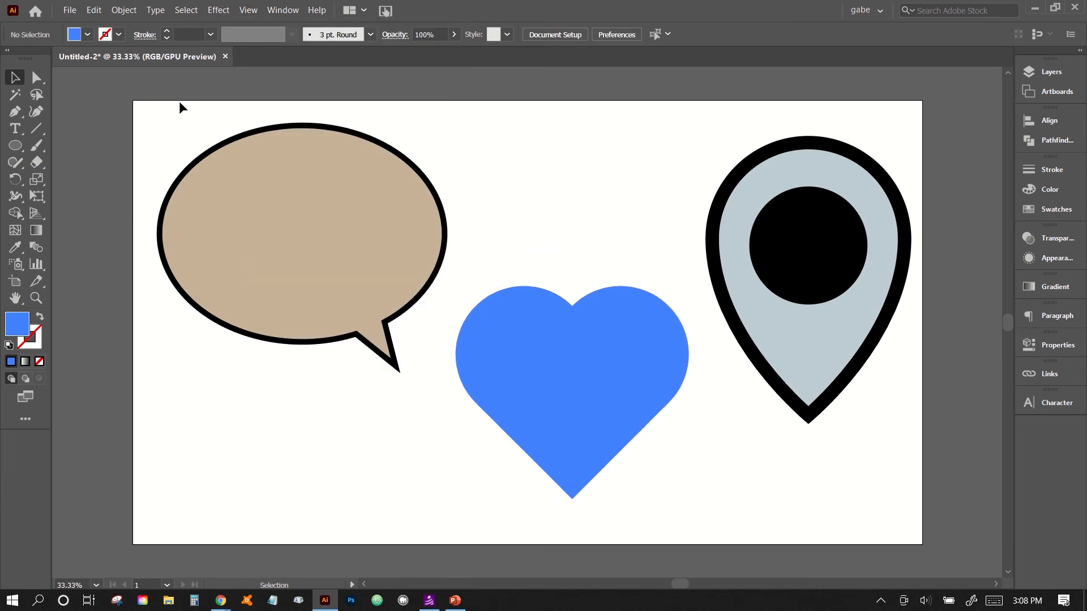
Delete the speech bubble, heart and map pin from the artboard
drag(176, 108, 828, 474)
key(BackSpace)
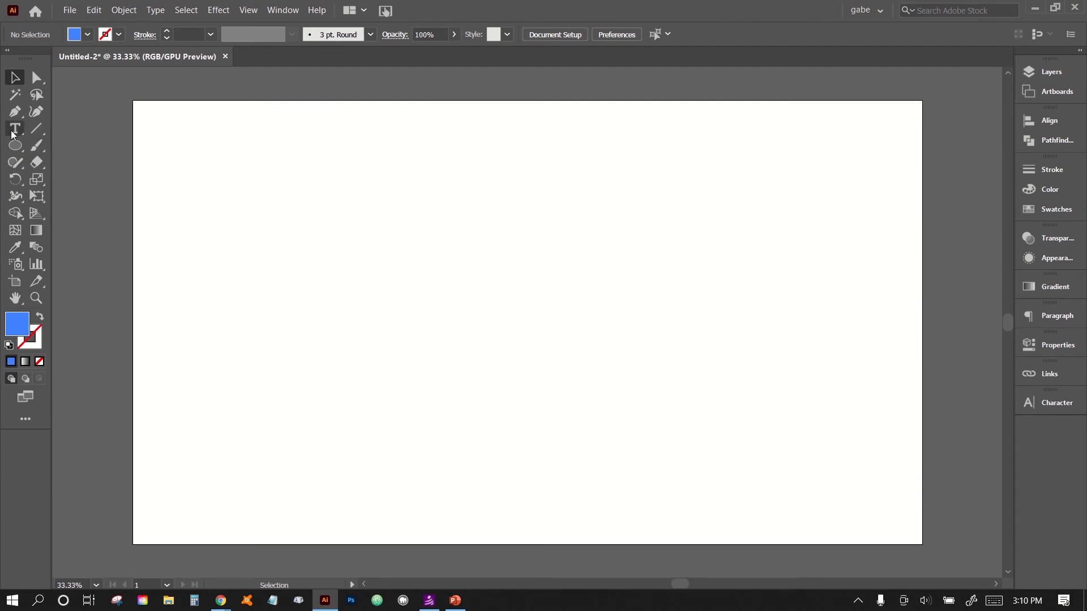
Look through the group of shape tools, try the Rectangle tool and activate the Ellipse tool
click(14, 146)
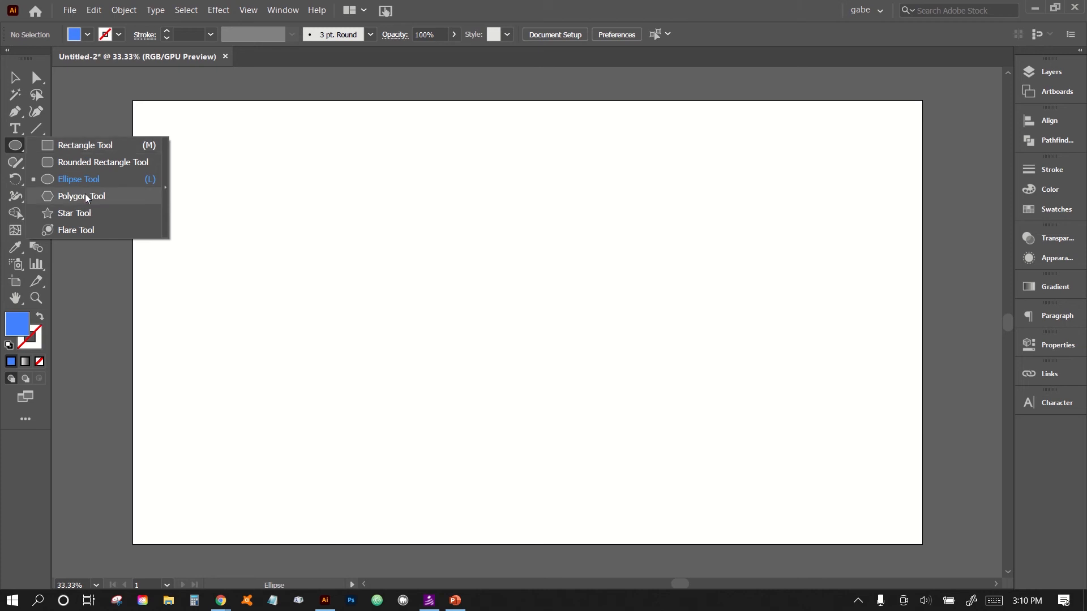
click(19, 148)
click(19, 149)
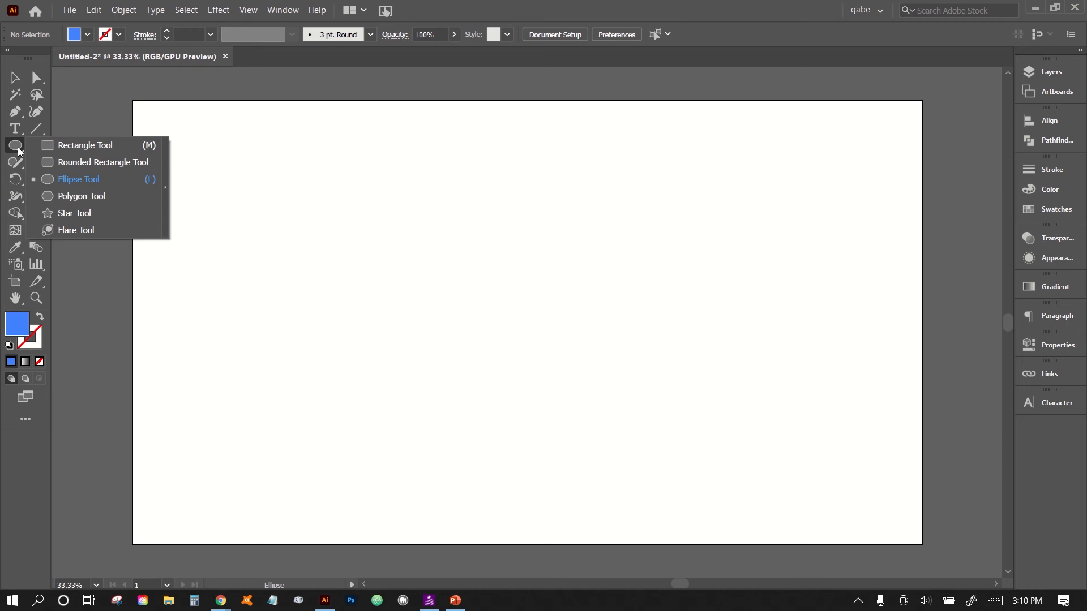
click(39, 146)
click(18, 148)
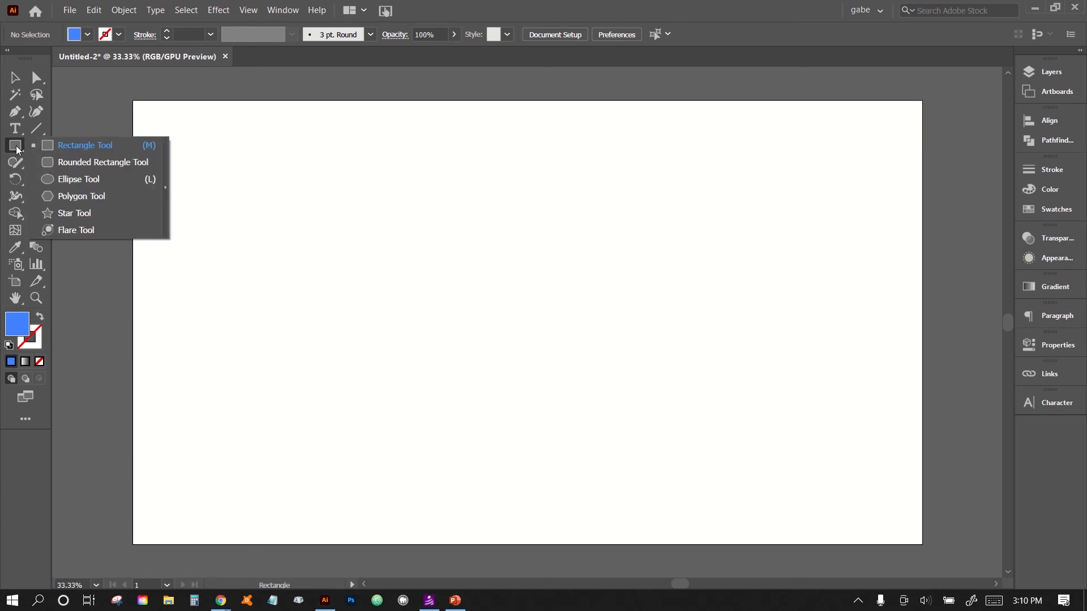
click(64, 180)
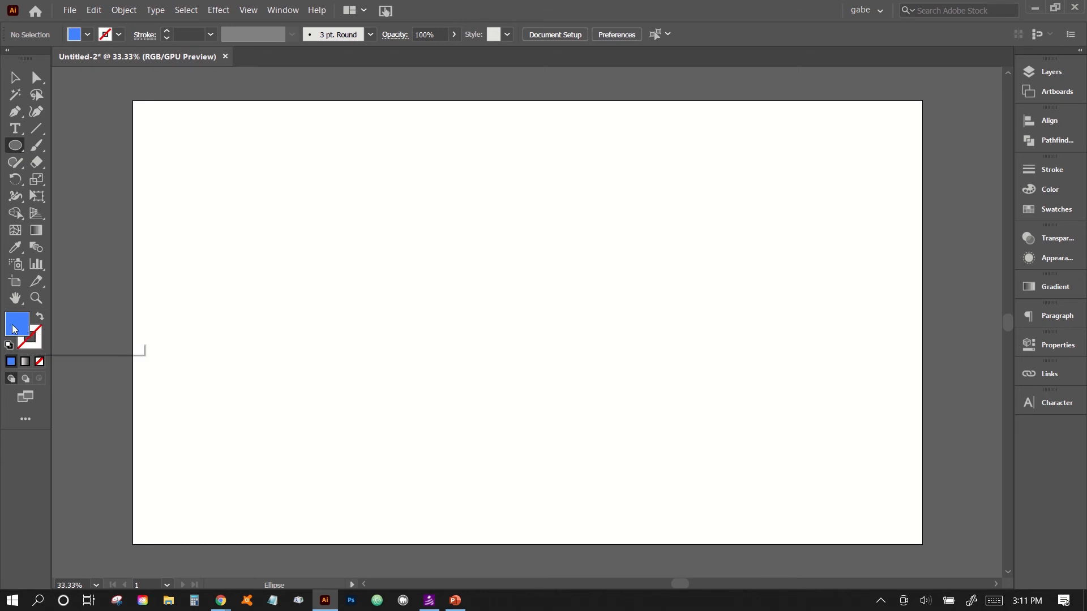
Try several shades in the Color Picker and set the fill to light blue, about #76abff
double_click(17, 325)
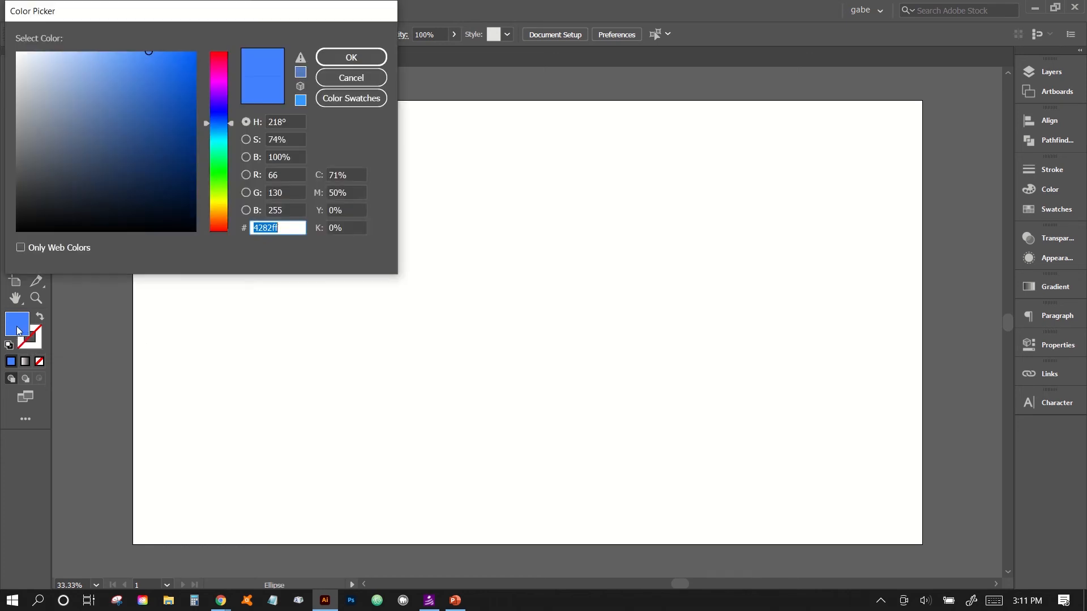
click(20, 52)
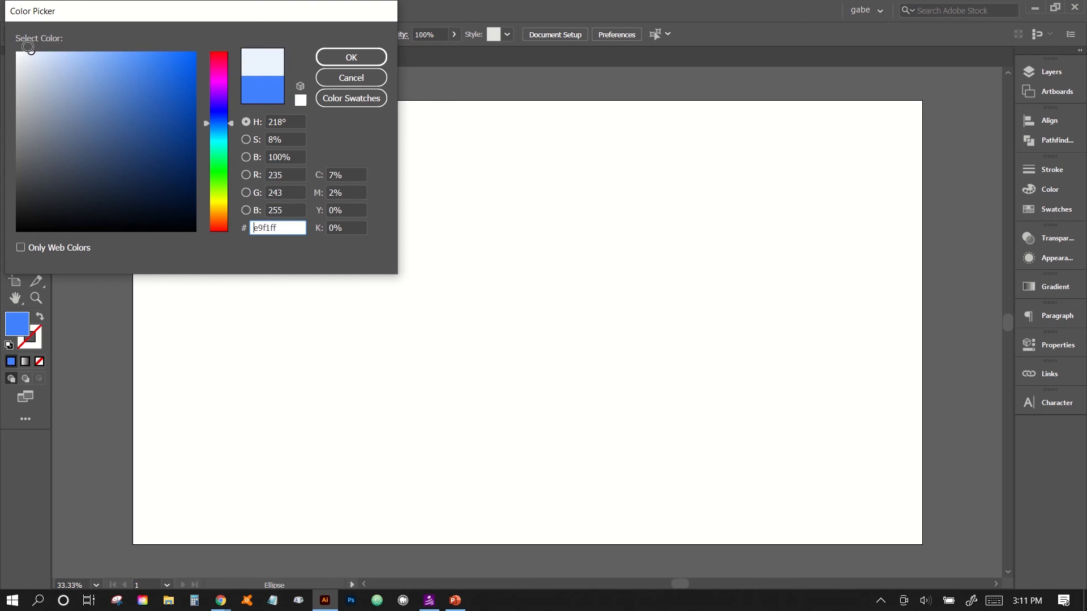
mouse_move(53, 85)
mouse_down()
mouse_move(54, 99)
mouse_move(13, 123)
mouse_up()
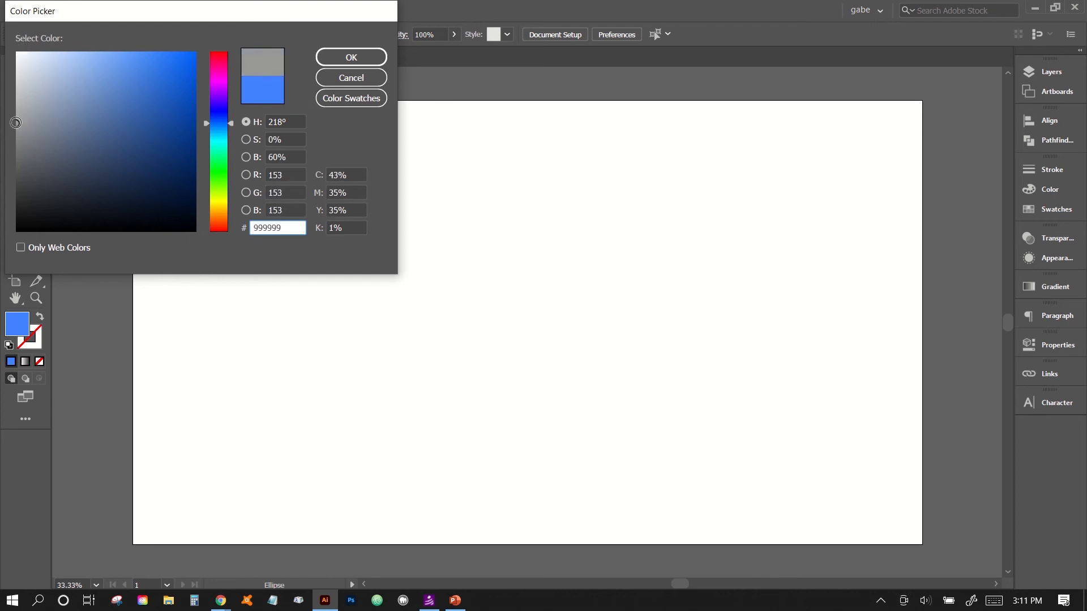
mouse_move(118, 129)
mouse_down()
mouse_move(107, 116)
mouse_move(135, 38)
mouse_move(114, 39)
mouse_up()
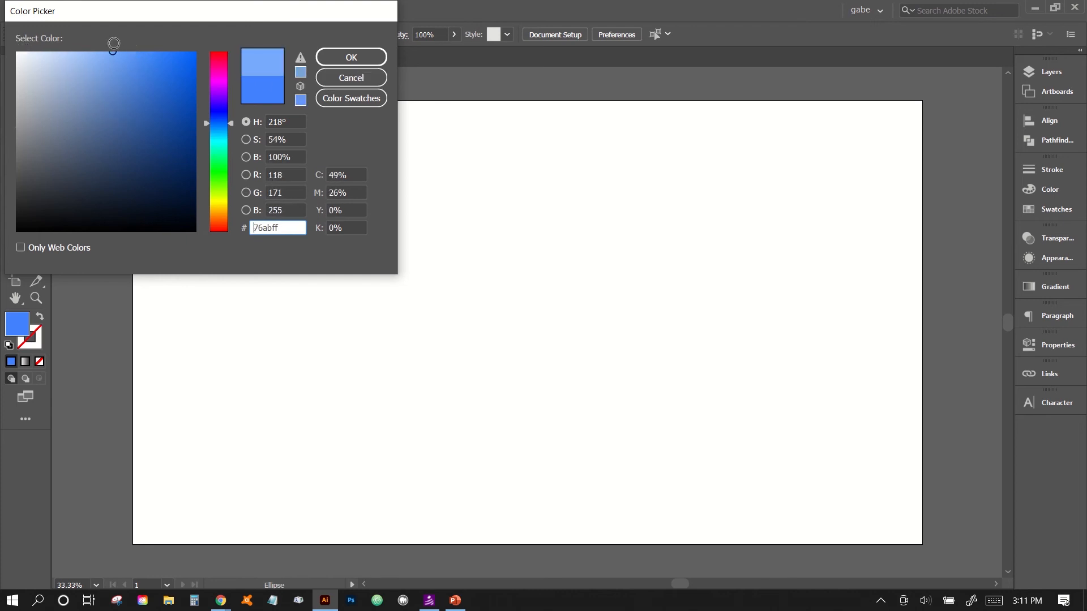
click(330, 60)
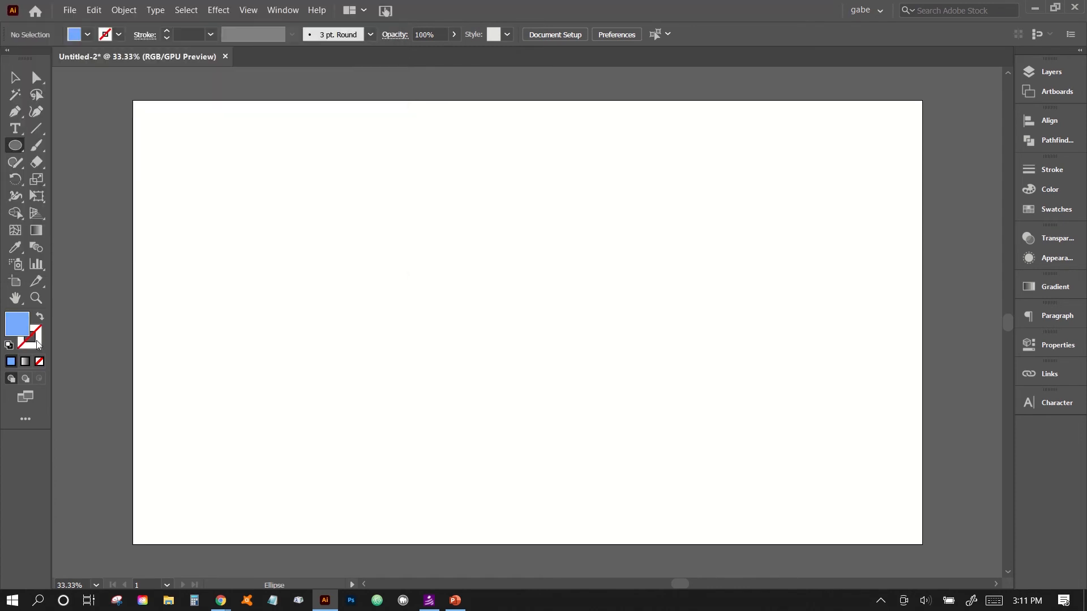
Set the stroke colour to black from the swatches and collapse the swatch collection
click(36, 340)
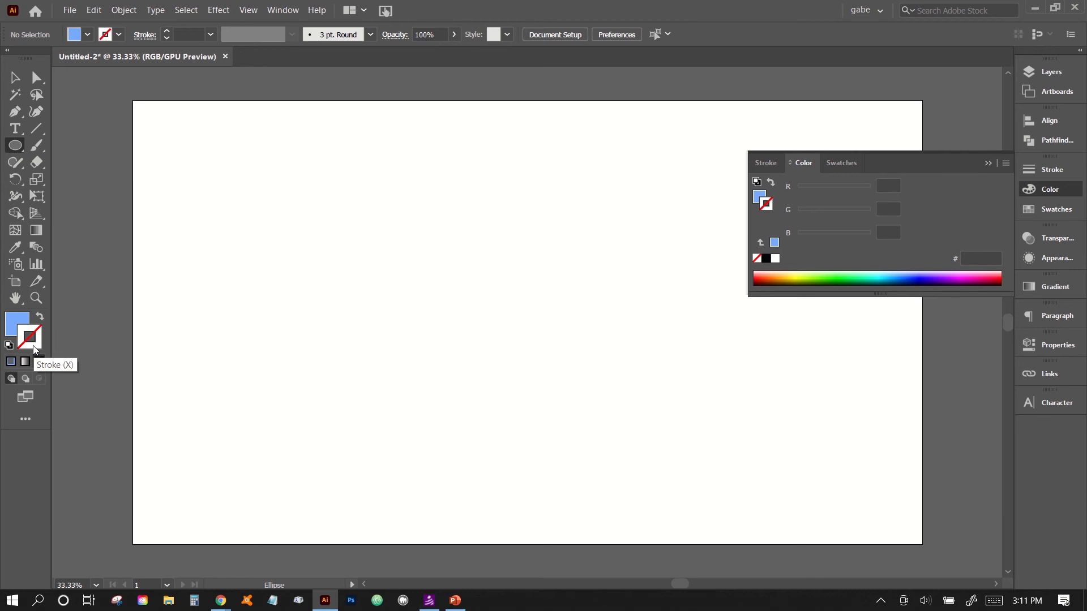
click(1067, 214)
click(1067, 214)
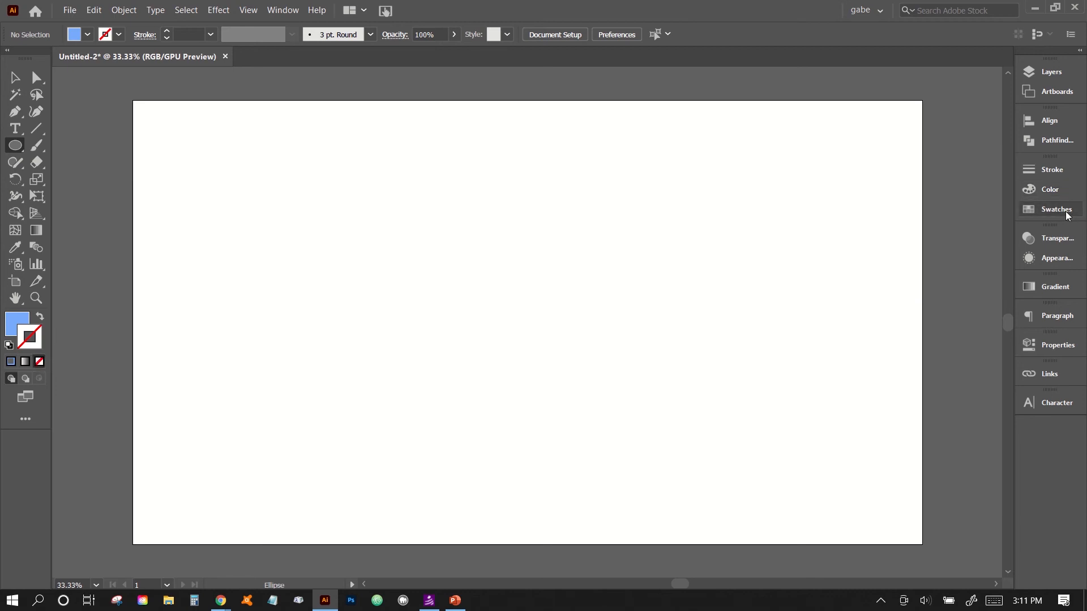
click(1031, 212)
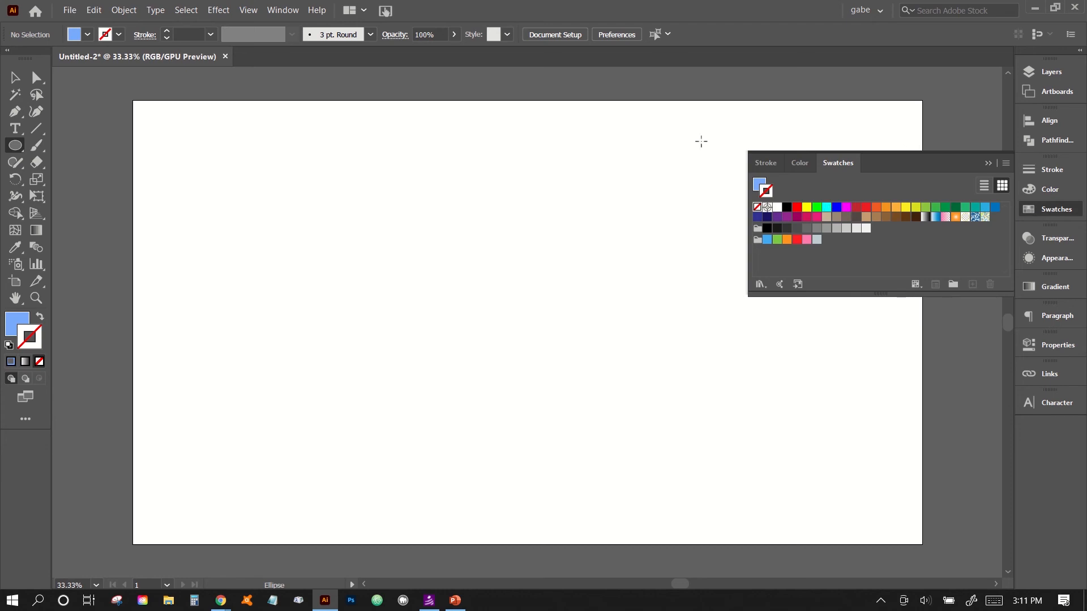
click(280, 9)
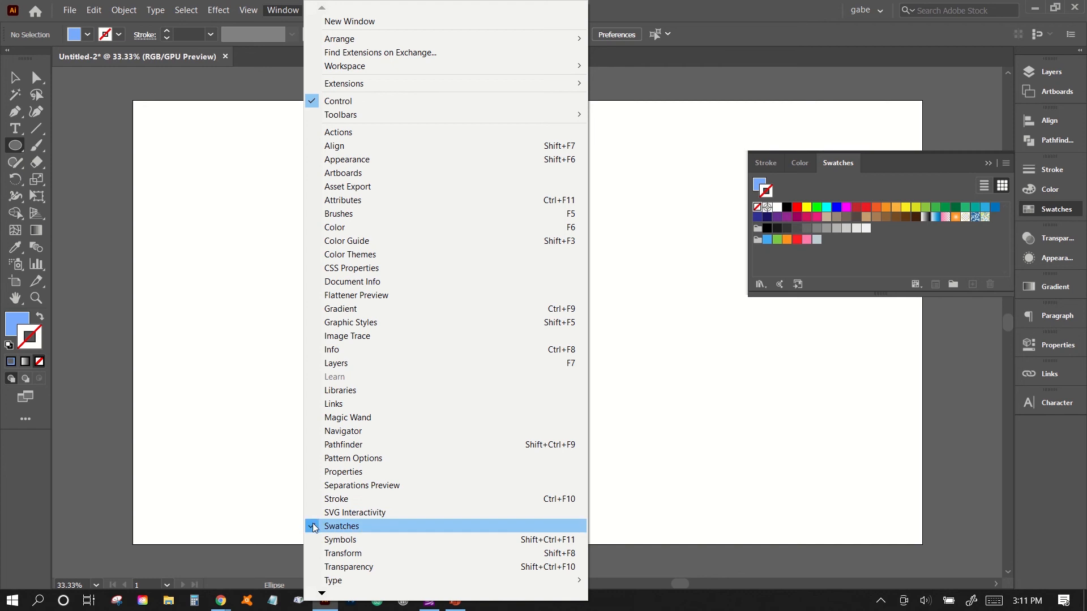
click(922, 250)
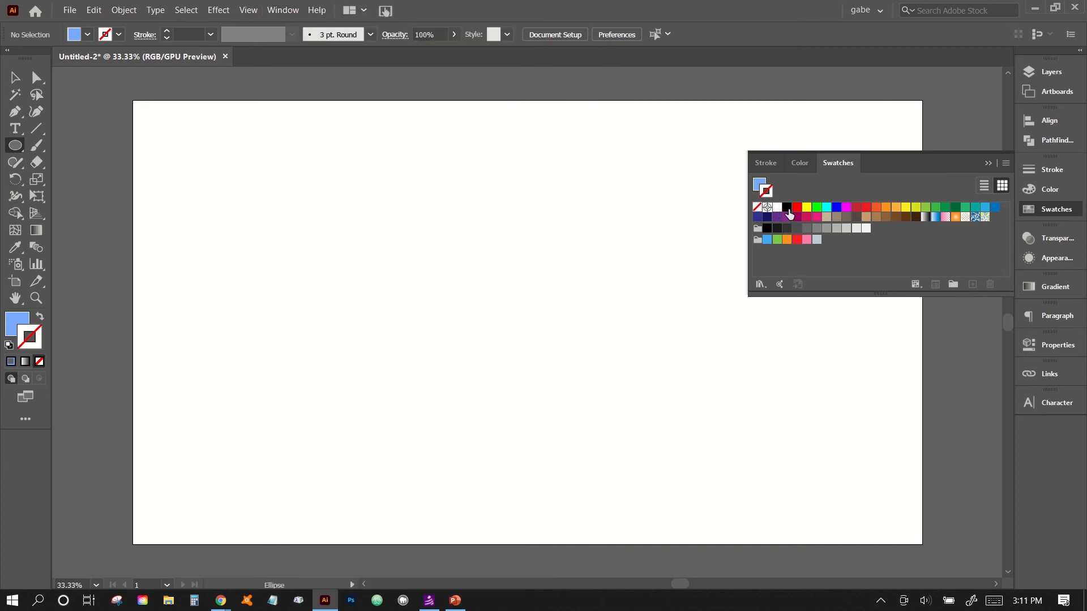
click(787, 209)
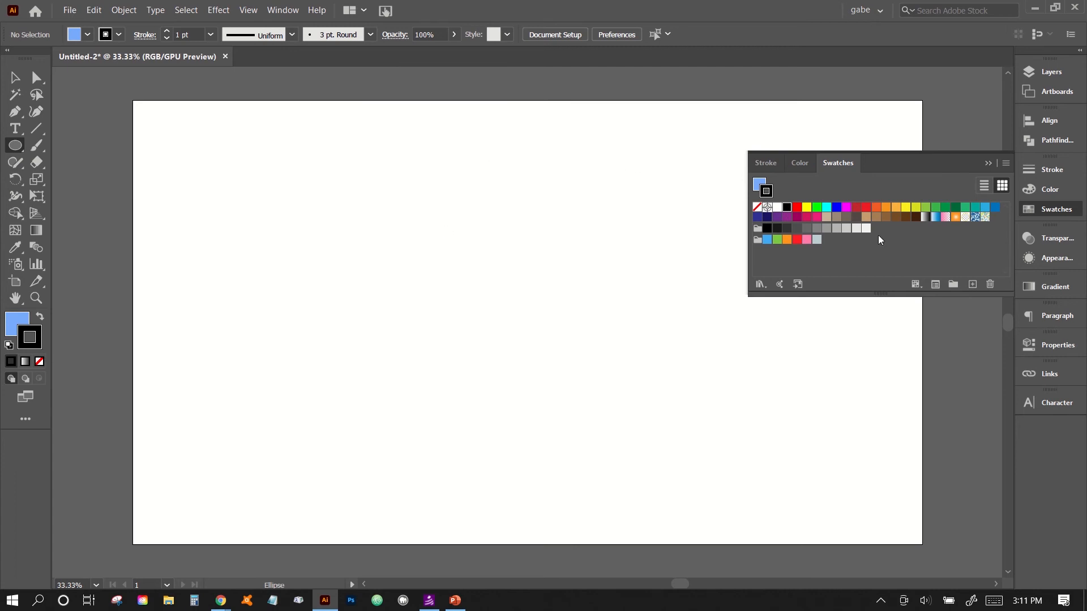
click(990, 163)
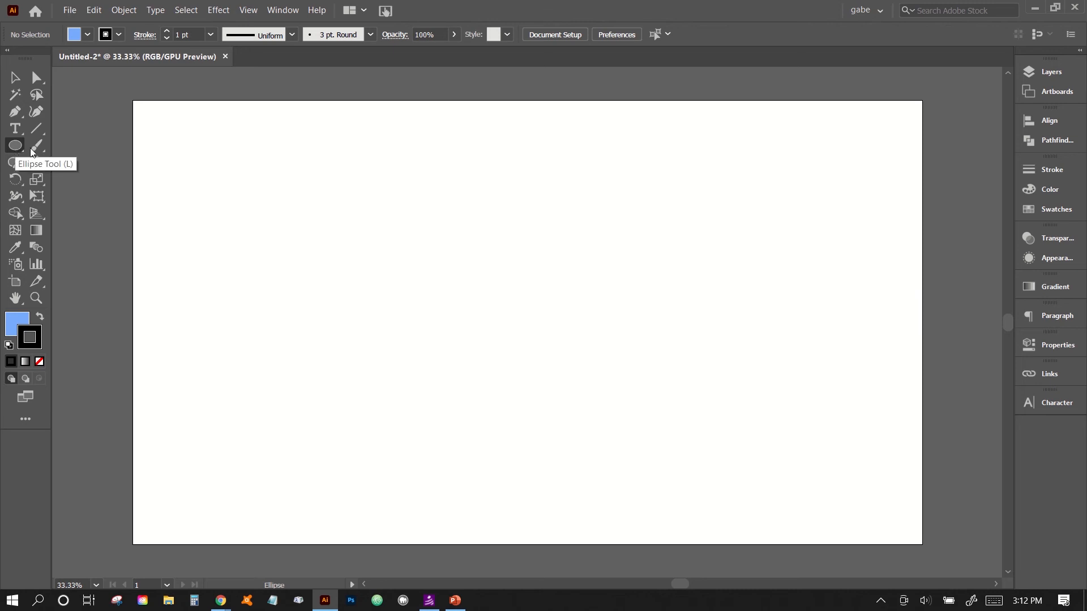
Draw a large blue ellipse in the upper-left part of the artboard and activate the Polygon tool
drag(237, 166, 503, 363)
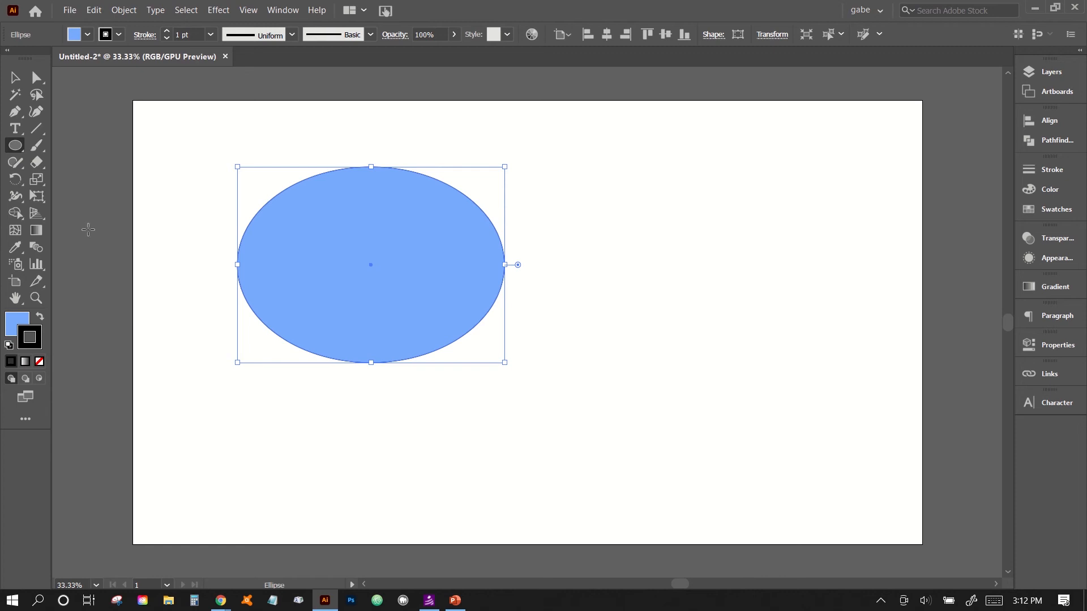
click(17, 148)
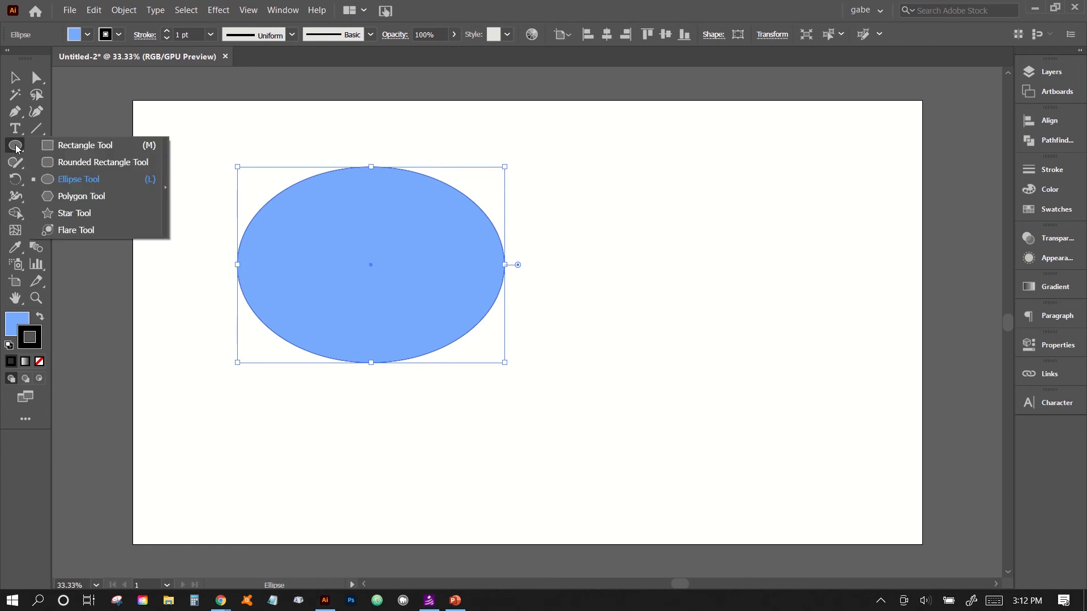
click(78, 196)
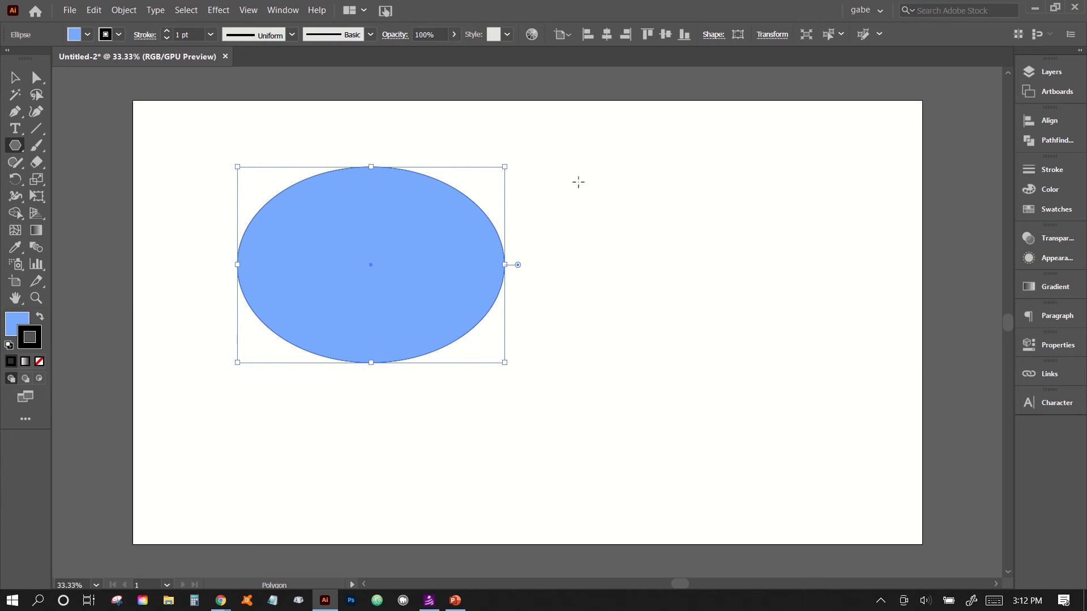
Draw a trial hexagon beside the ellipse, varying its number of sides, and delete it
drag(580, 181, 638, 226)
key(Up)
key(Up)
key(Up)
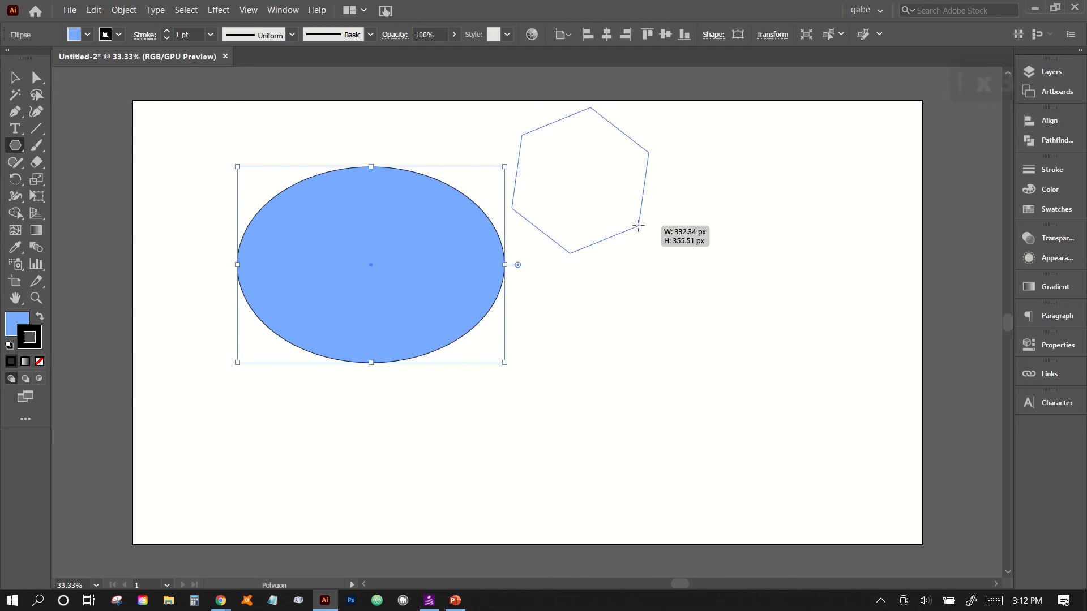
mouse_move(638, 226)
mouse_down()
mouse_move(642, 213)
mouse_move(649, 219)
mouse_up()
key(backslash)
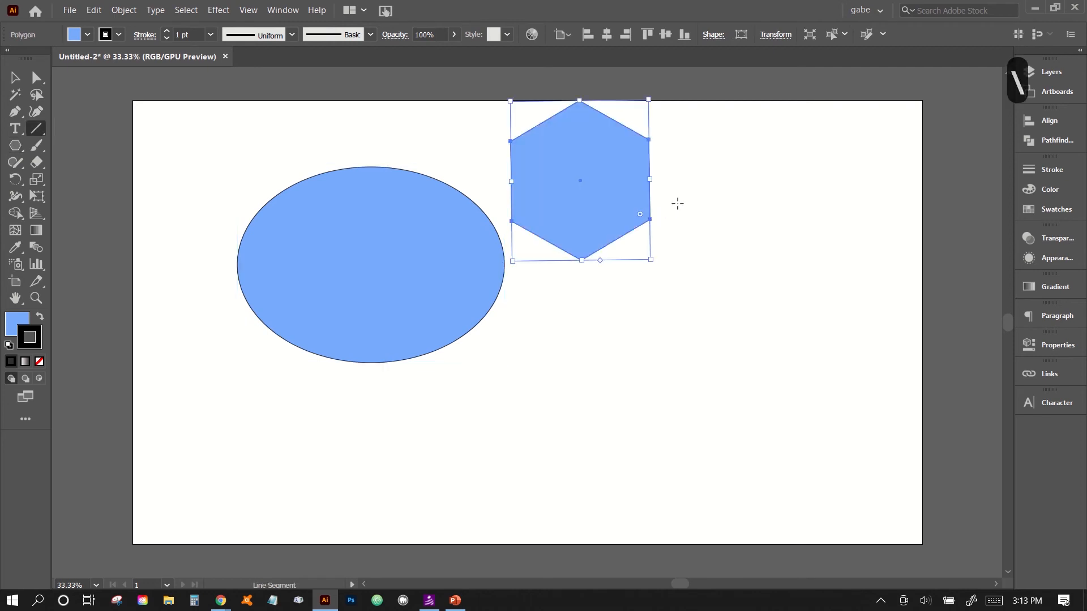
key(BackSpace)
Draw an upright triangle beside the ellipse with the Polygon tool by reducing the number of sides to three
click(18, 146)
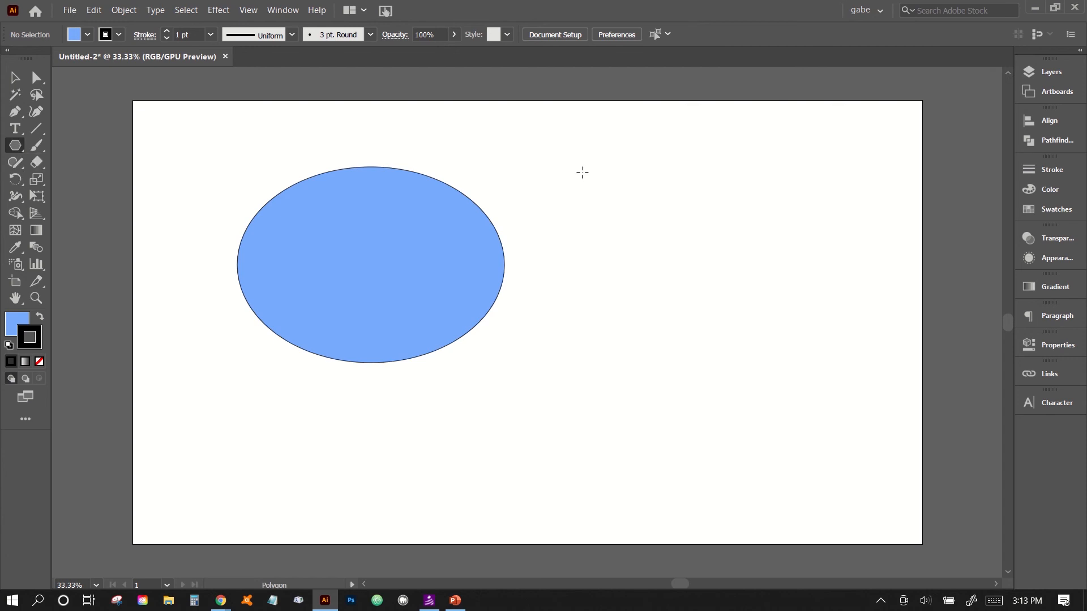
drag(574, 156, 652, 201)
key(Down)
key(Down)
key(Down)
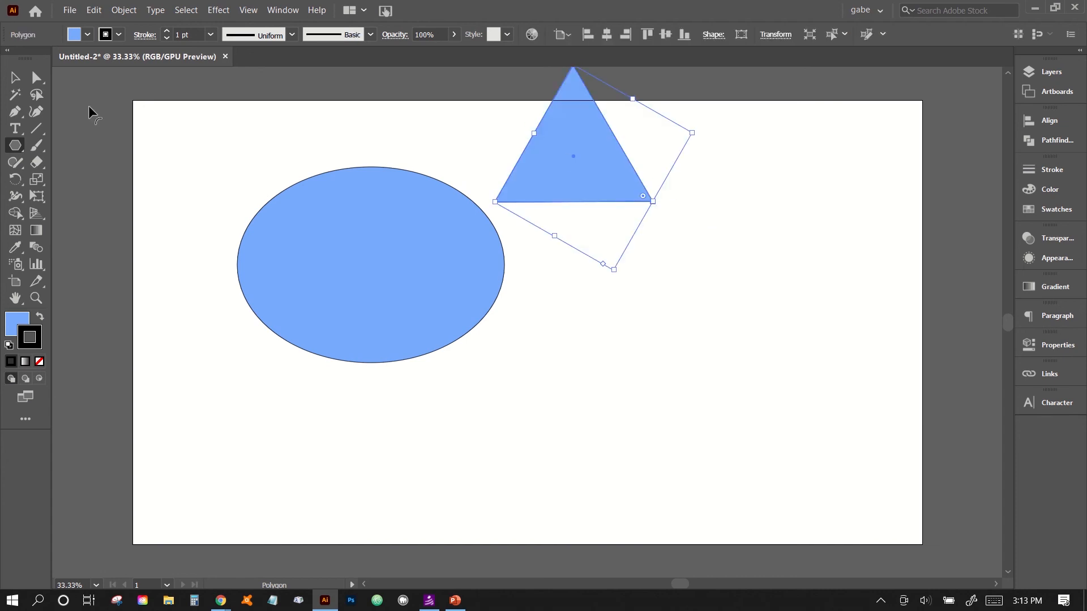
Move the triangle fully onto the artboard, to the lower right of the ellipse
click(10, 80)
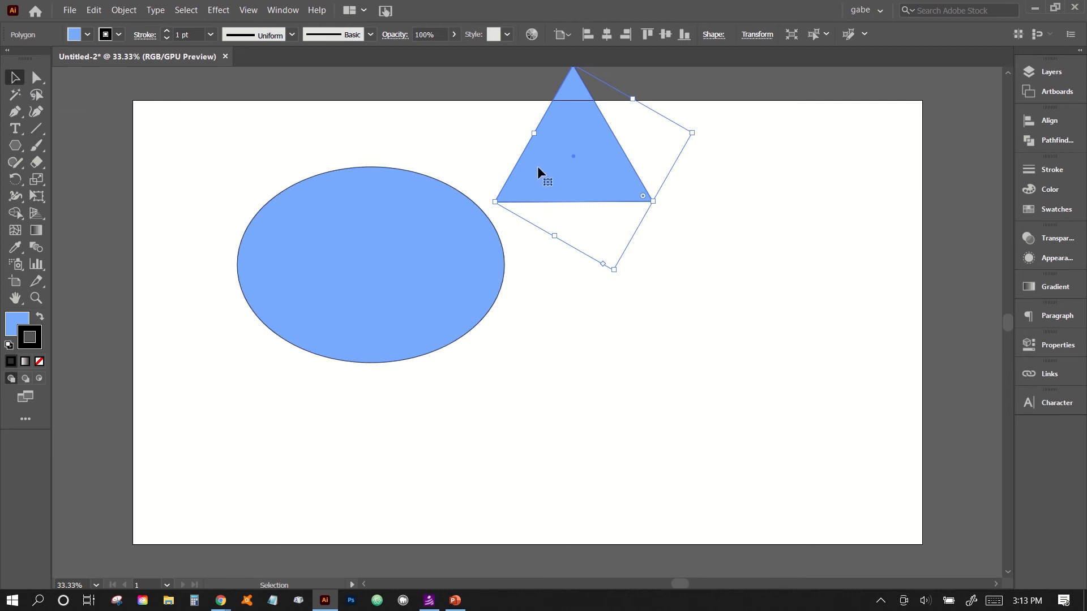
drag(537, 165, 566, 284)
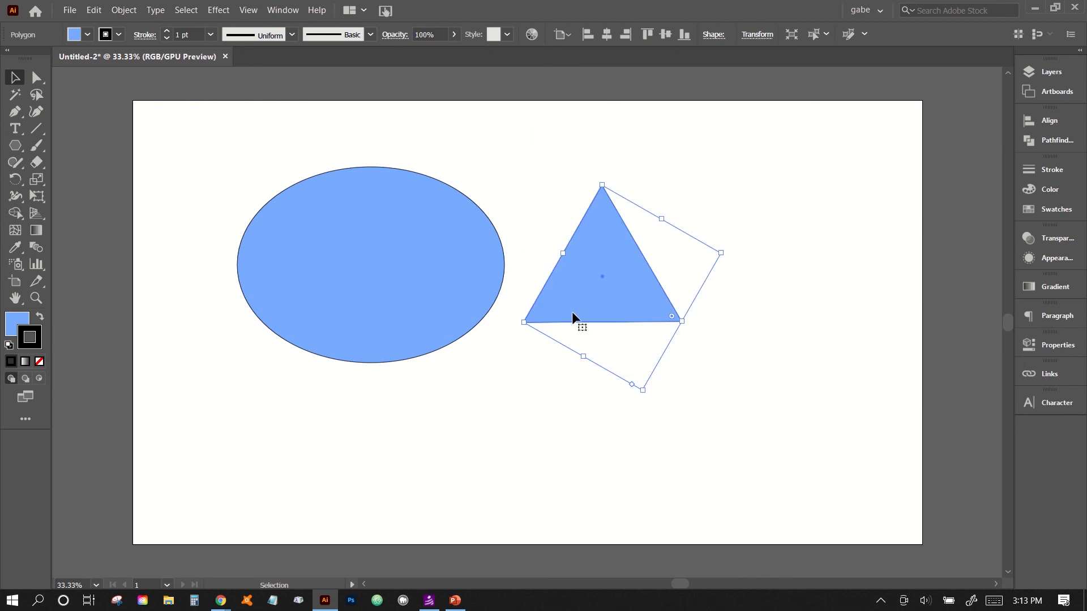
click(525, 354)
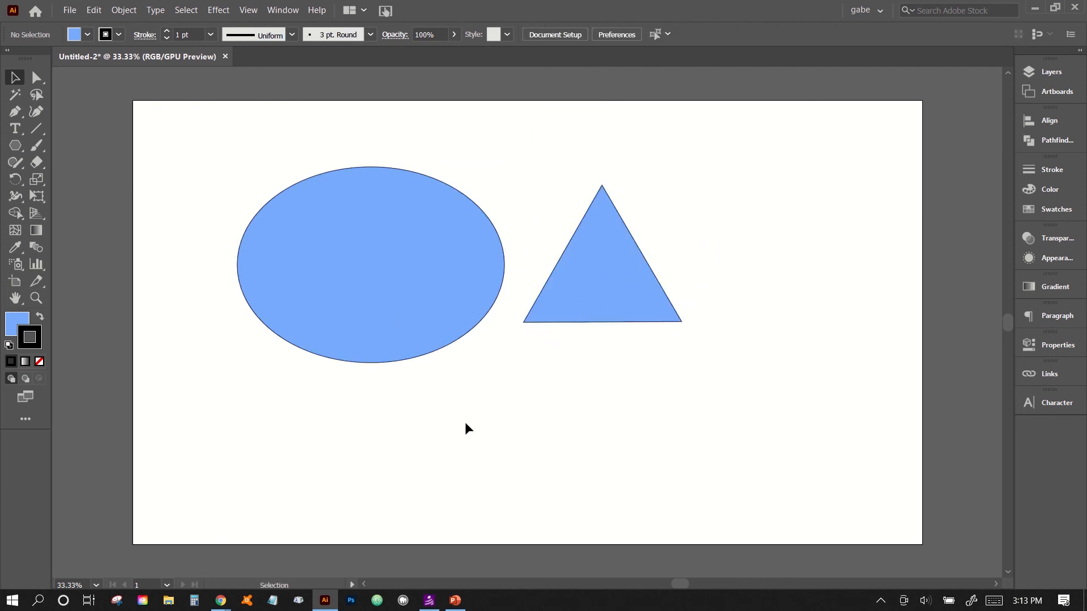
click(594, 281)
drag(583, 285, 621, 331)
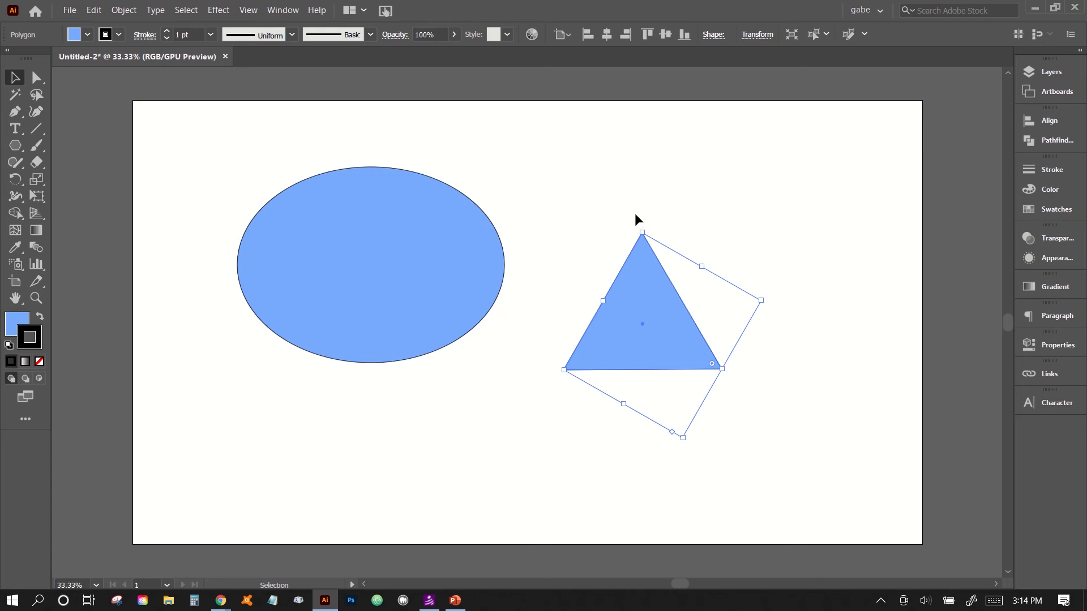
Shrink the triangle into a narrow pointed wedge and rotate it so its tip points down to the right
drag(639, 228, 631, 226)
key(ctrl+z)
drag(639, 226, 722, 398)
drag(674, 301, 713, 299)
drag(721, 224, 717, 327)
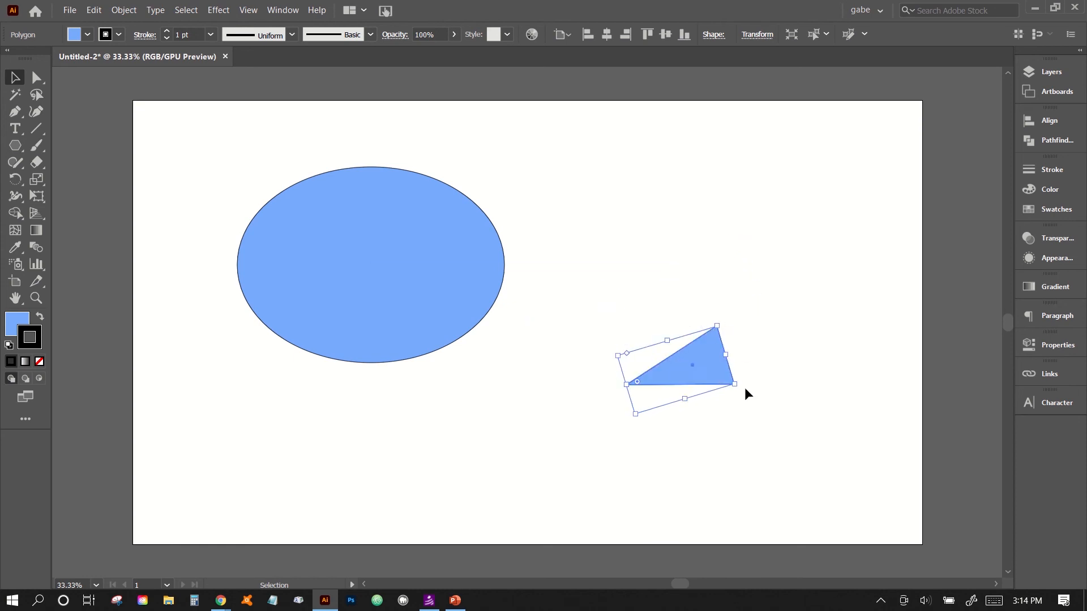
drag(738, 388, 678, 305)
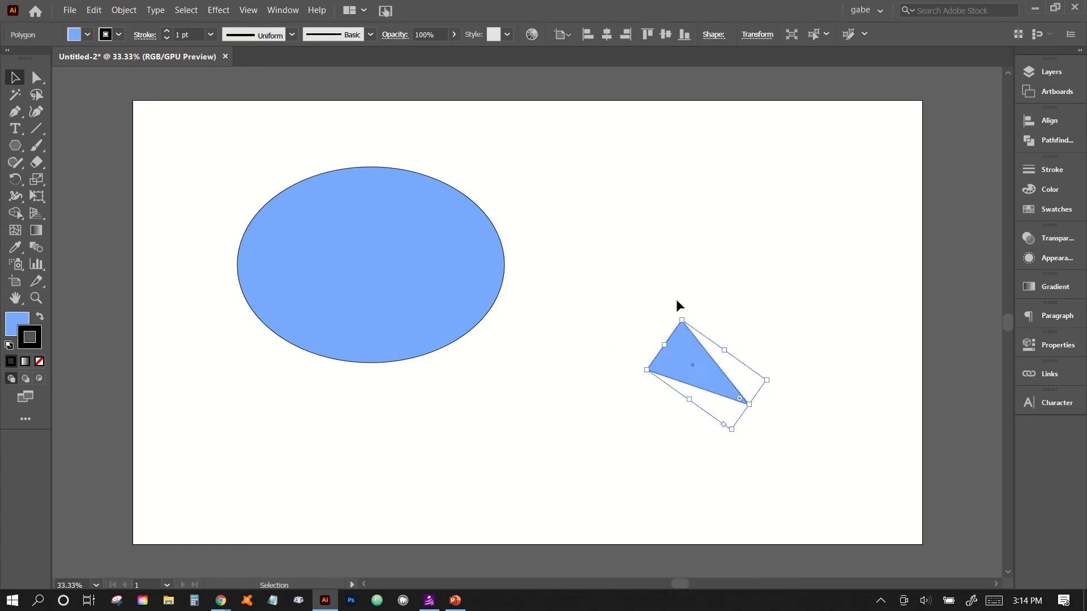
Place the wedge over the ellipse's lower-right edge and rotate it so its tip sticks out as a speech bubble tail
drag(682, 350, 452, 310)
drag(544, 340, 542, 350)
drag(472, 337, 441, 361)
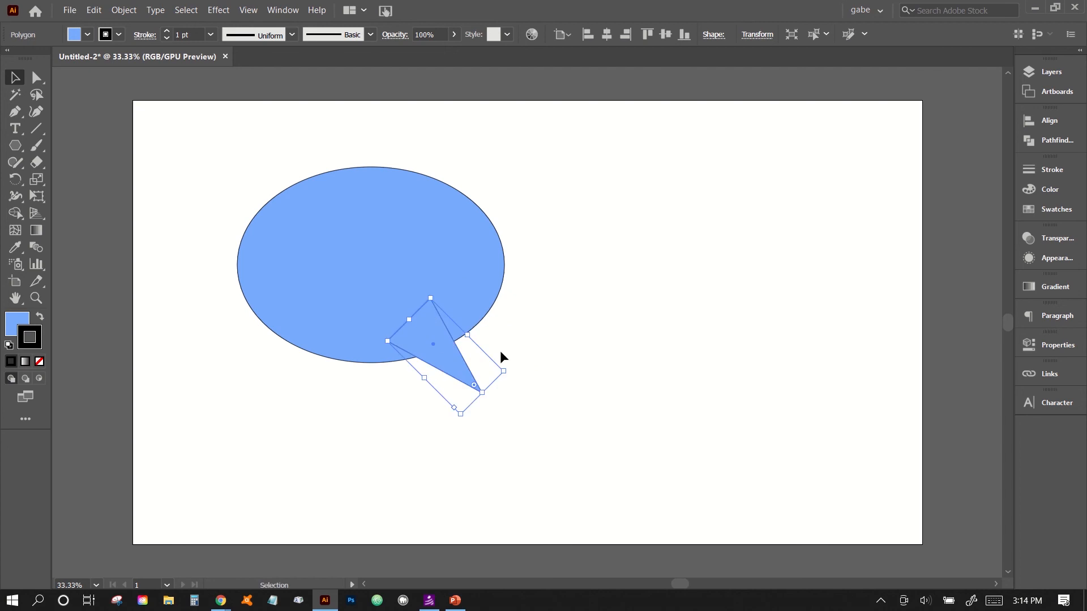
drag(514, 365, 510, 393)
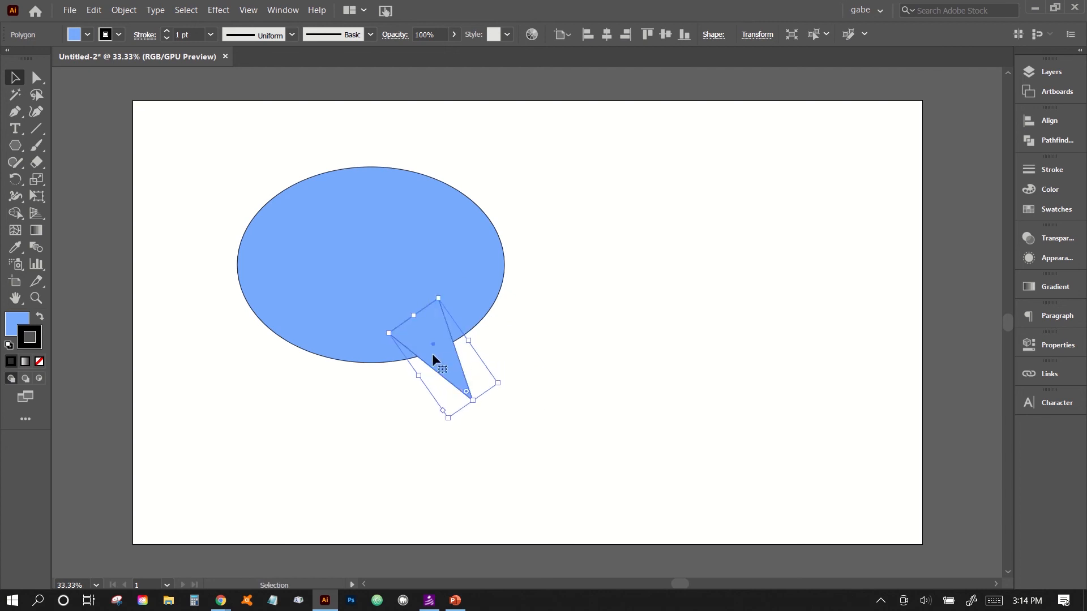
drag(433, 353, 479, 321)
click(547, 351)
click(427, 323)
click(546, 344)
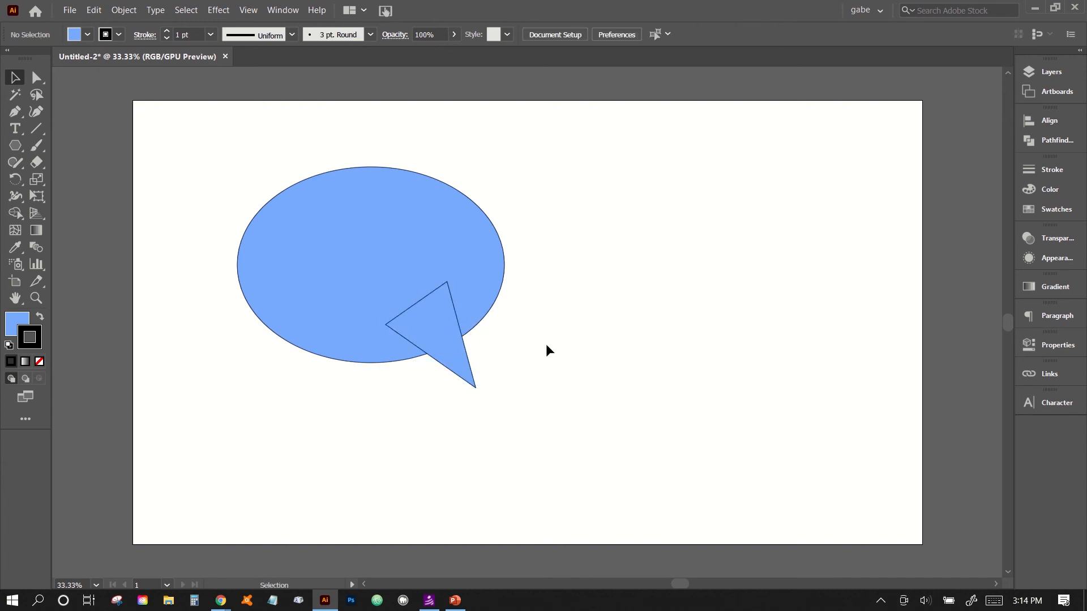
Select the ellipse and triangle together and move both closer to the middle of the artboard
drag(194, 151, 487, 364)
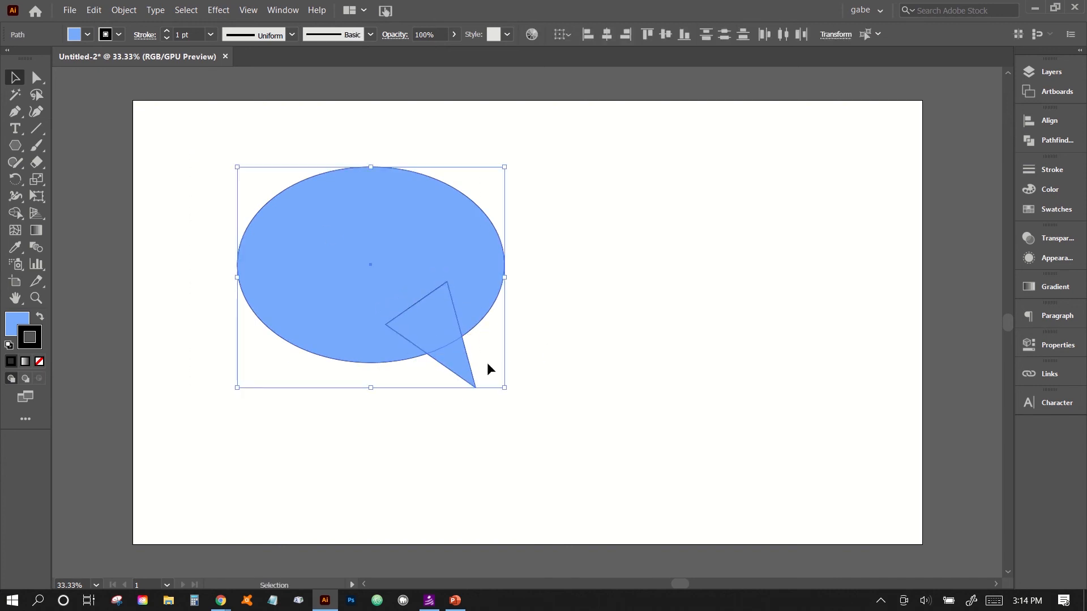
drag(408, 307, 483, 328)
click(488, 444)
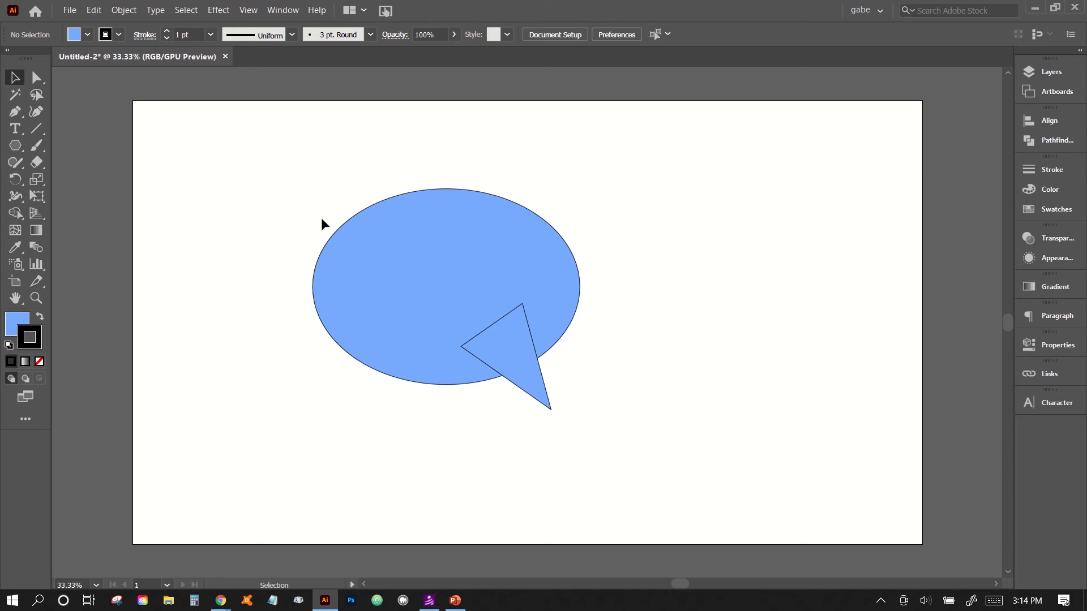
click(16, 215)
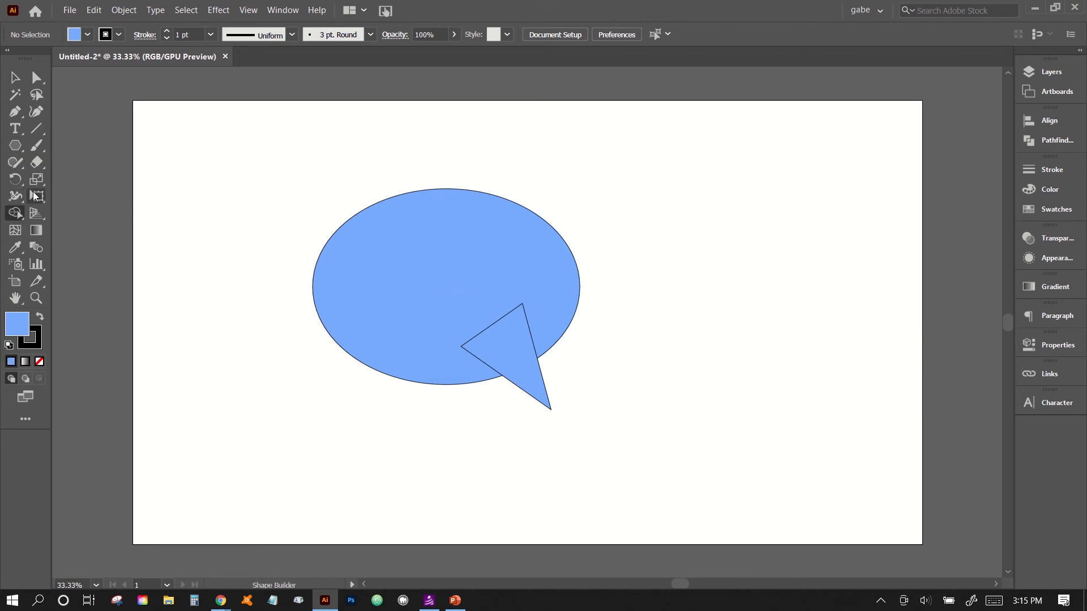
click(15, 78)
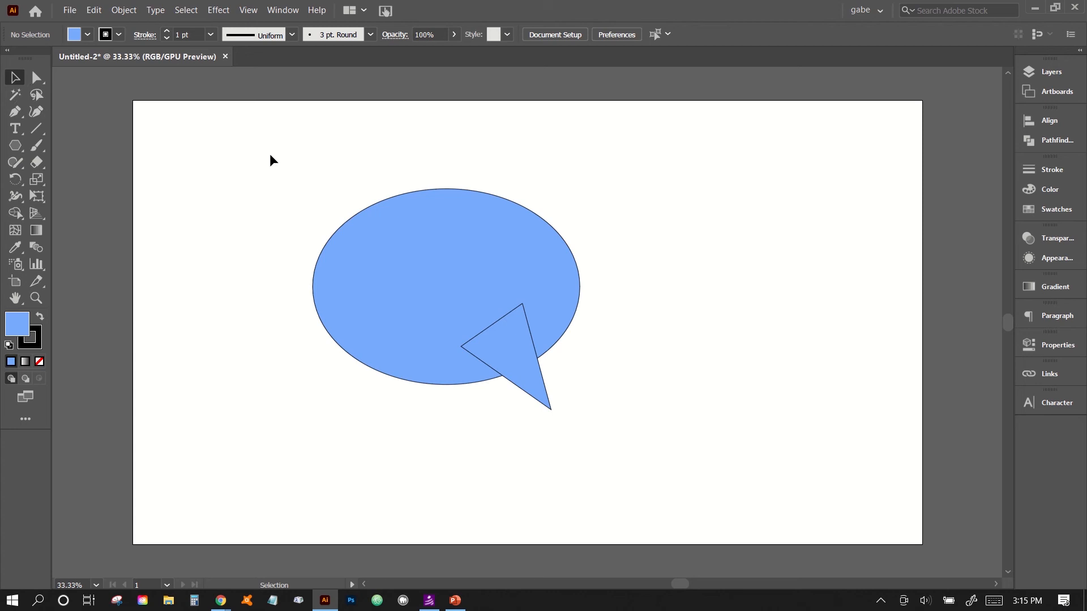
drag(270, 154, 597, 390)
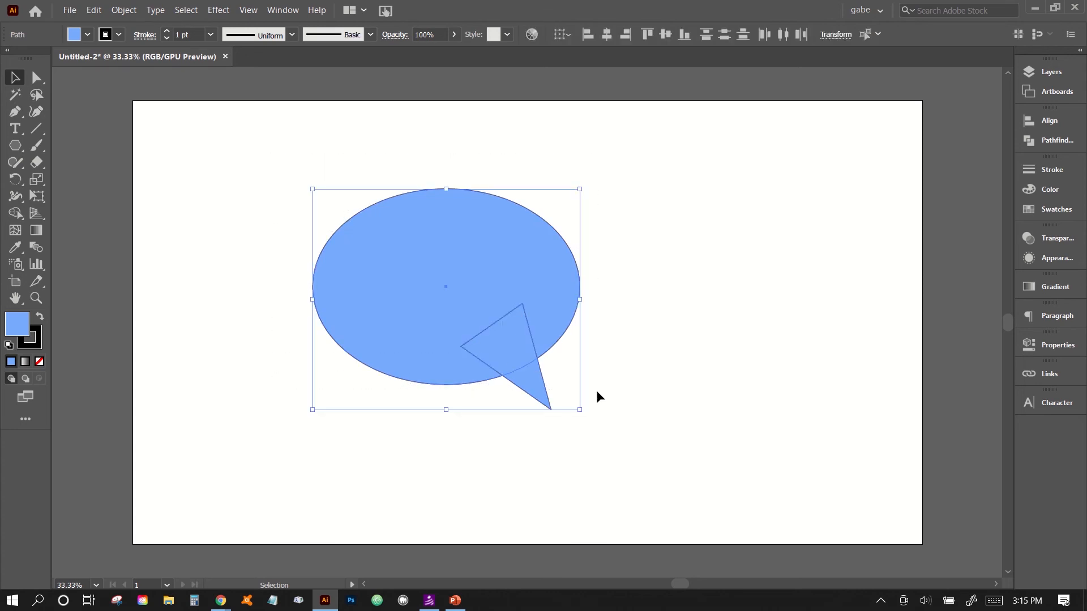
click(596, 389)
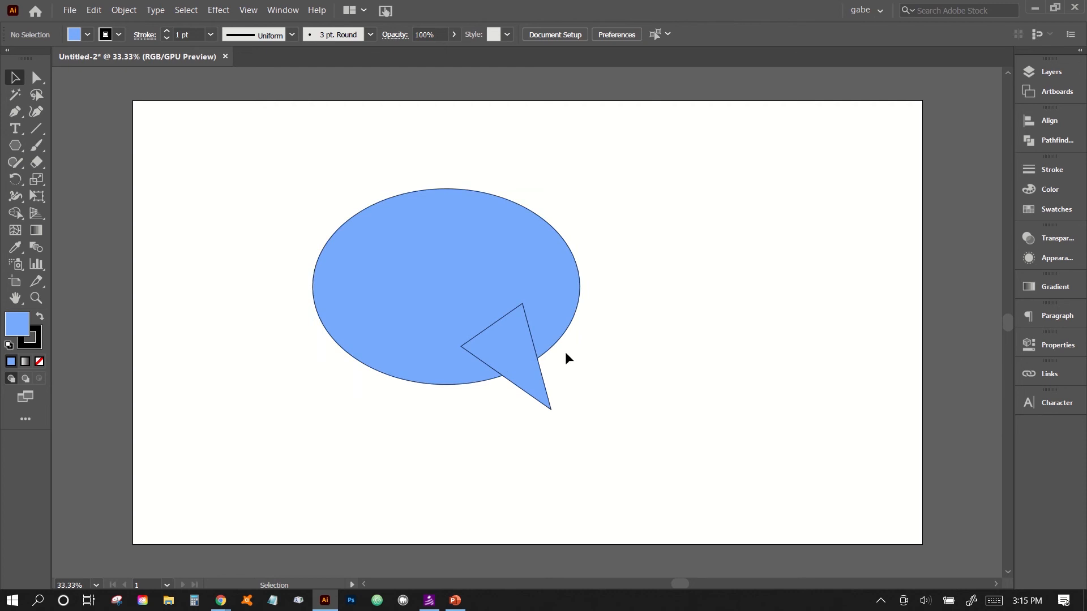
Select both the ellipse and the triangle and merge them into one speech bubble with the Shape Builder tool
click(485, 289)
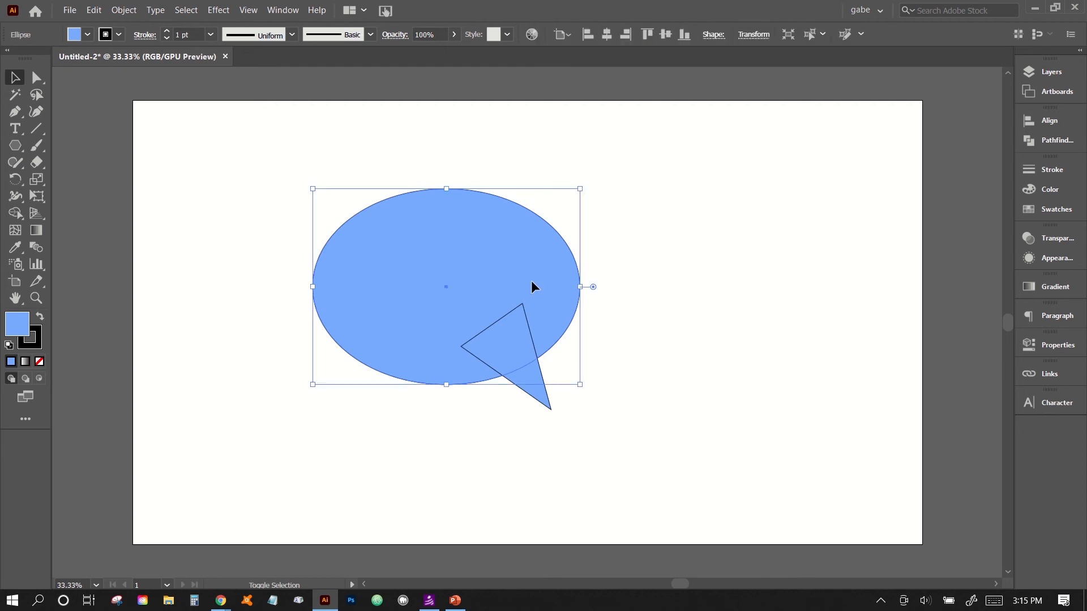
shift+click(502, 340)
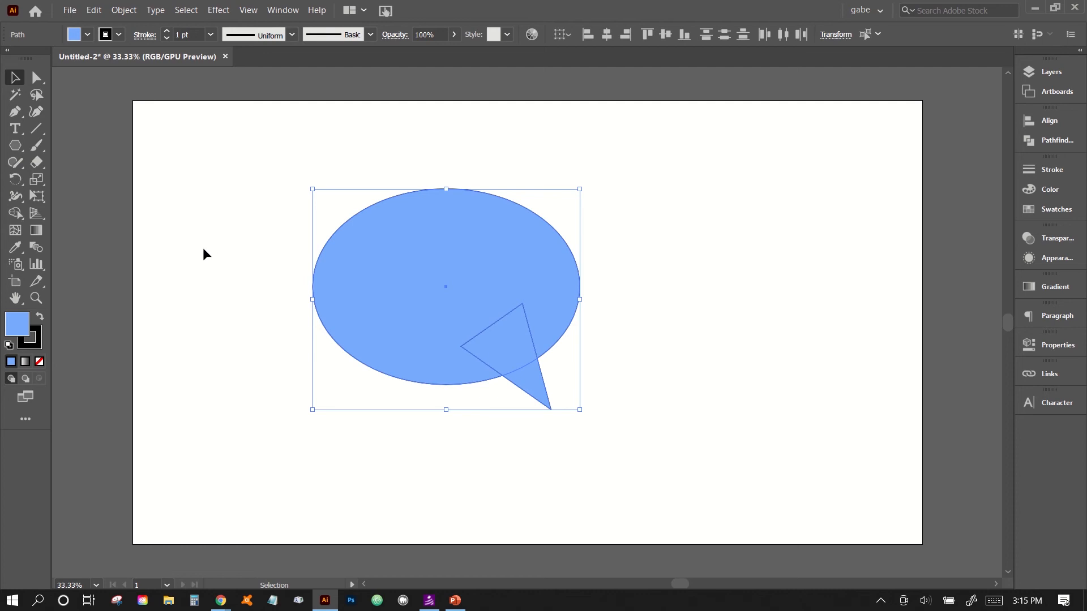
click(15, 213)
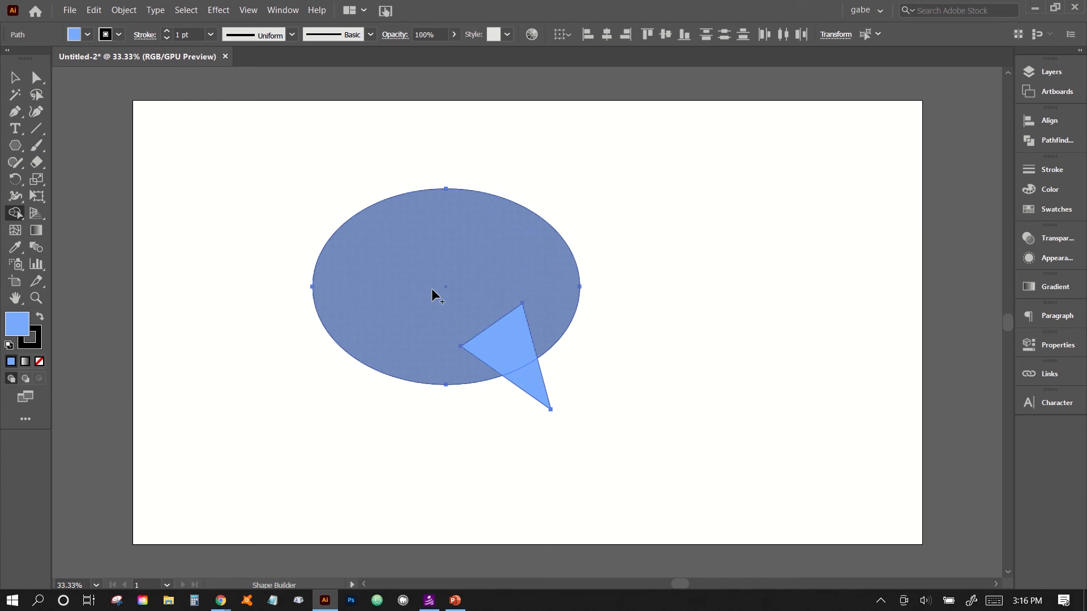
mouse_move(431, 293)
mouse_down()
mouse_move(471, 287)
mouse_move(481, 256)
mouse_move(422, 243)
mouse_move(369, 254)
mouse_move(402, 270)
mouse_move(483, 243)
mouse_move(498, 260)
mouse_move(460, 293)
mouse_move(455, 262)
mouse_move(439, 262)
mouse_move(450, 276)
mouse_move(480, 275)
mouse_move(492, 335)
mouse_move(527, 377)
mouse_up()
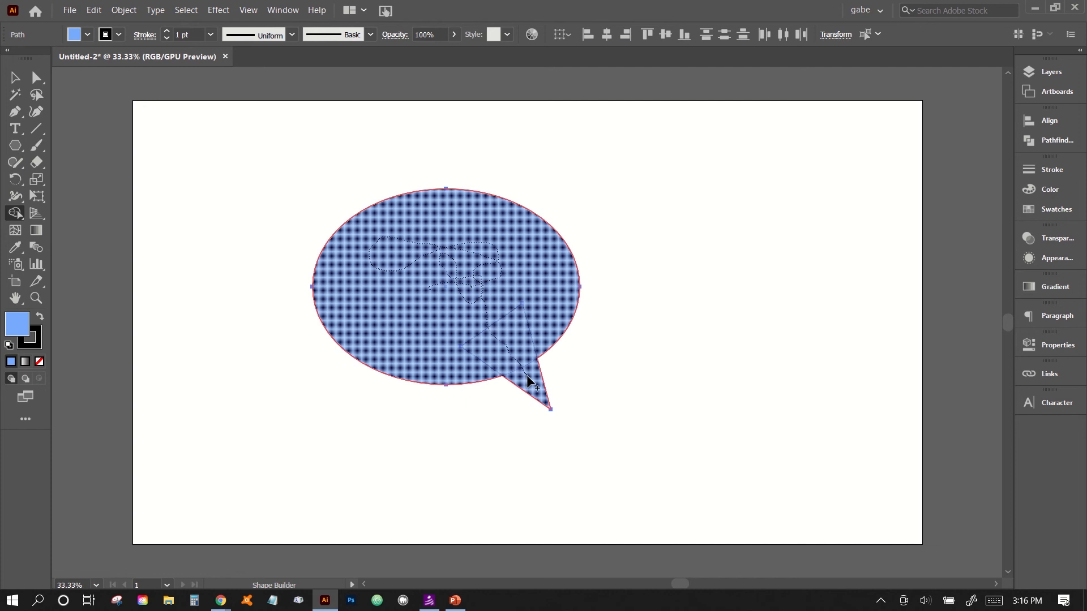
drag(528, 376, 528, 379)
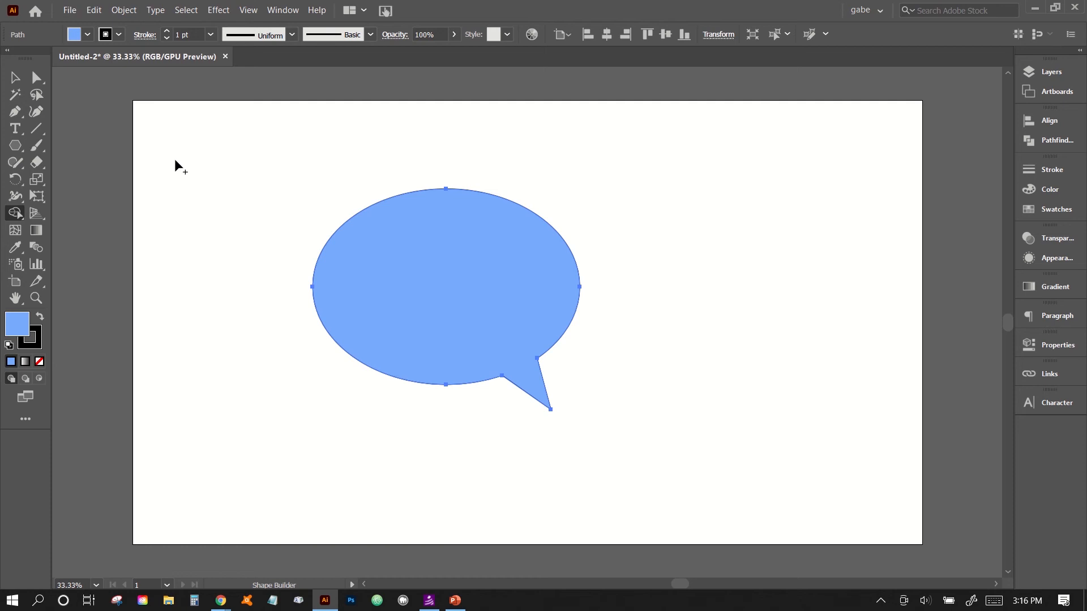
Change the speech bubble's fill to pale green, about #b6dbb8, in the Color Picker and deselect it
click(18, 80)
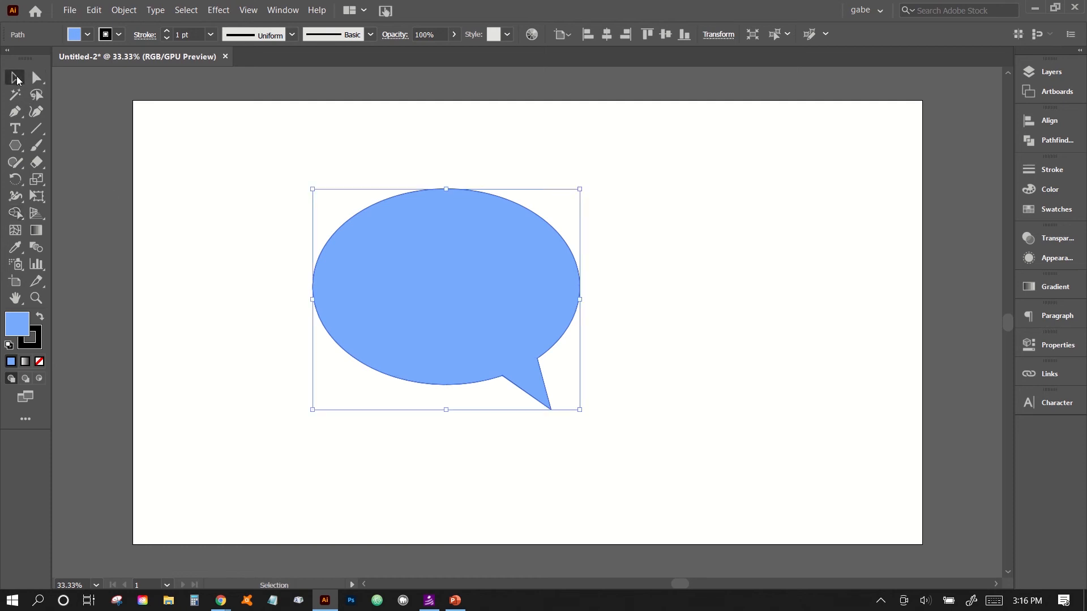
click(201, 260)
click(410, 283)
double_click(23, 331)
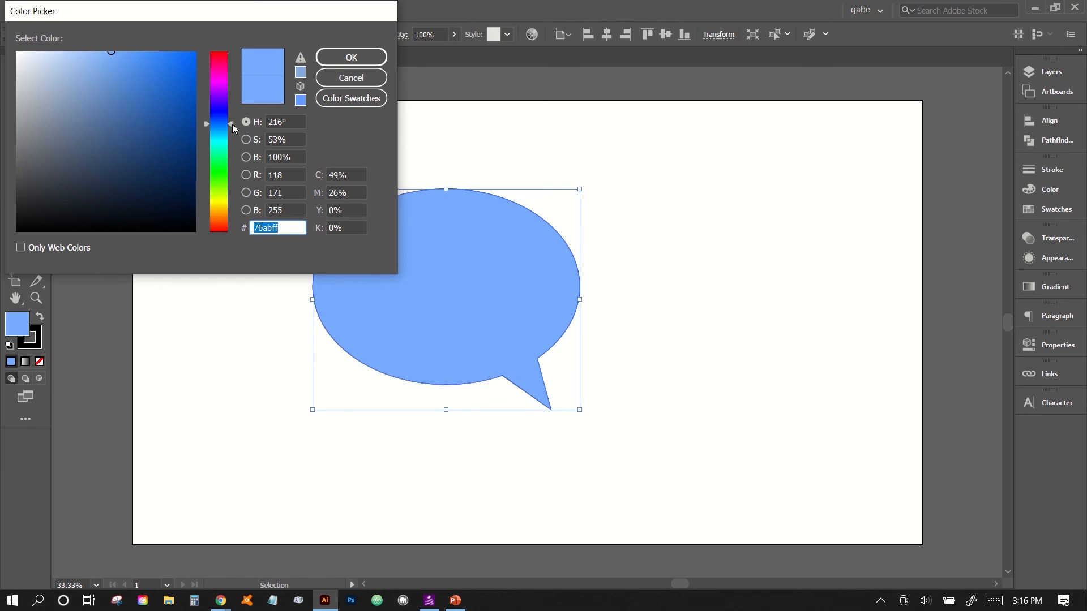
drag(232, 124, 232, 169)
click(92, 78)
click(71, 76)
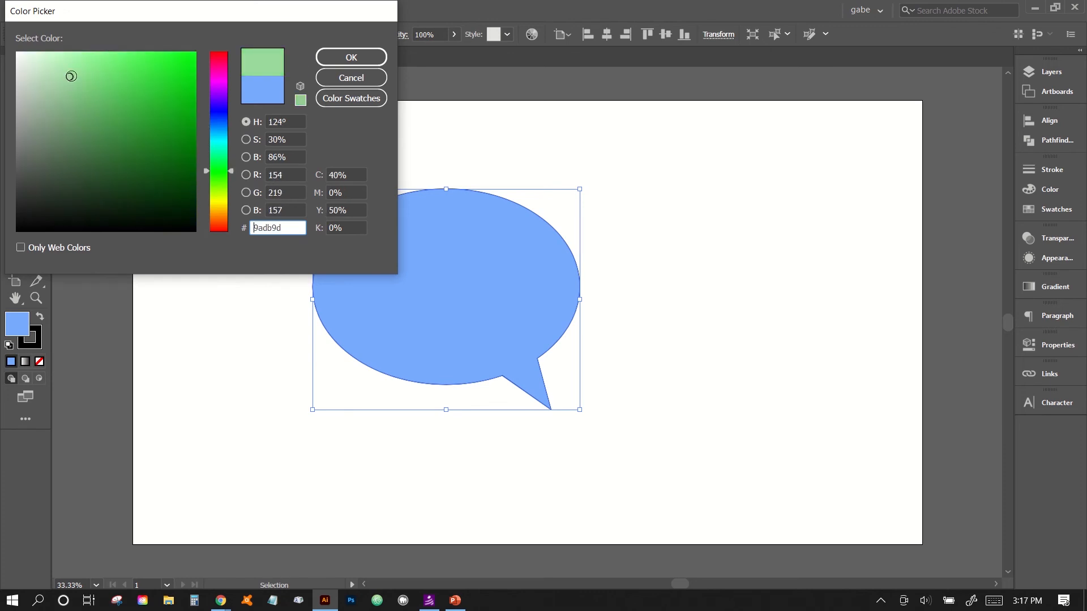
mouse_move(68, 76)
mouse_down()
mouse_move(82, 131)
mouse_move(44, 88)
mouse_move(48, 75)
mouse_up()
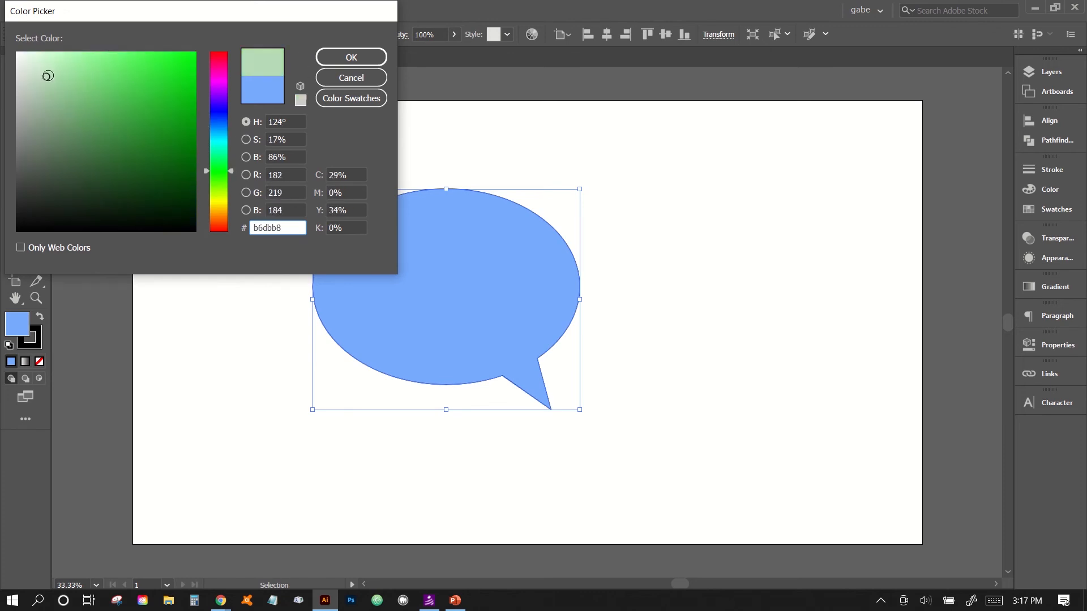
click(351, 58)
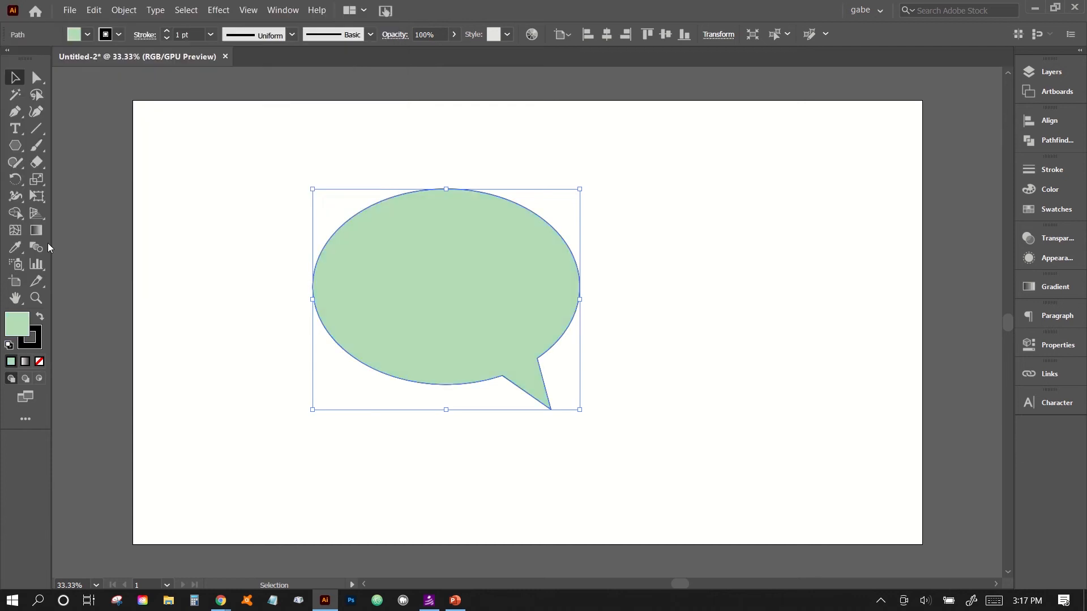
click(222, 401)
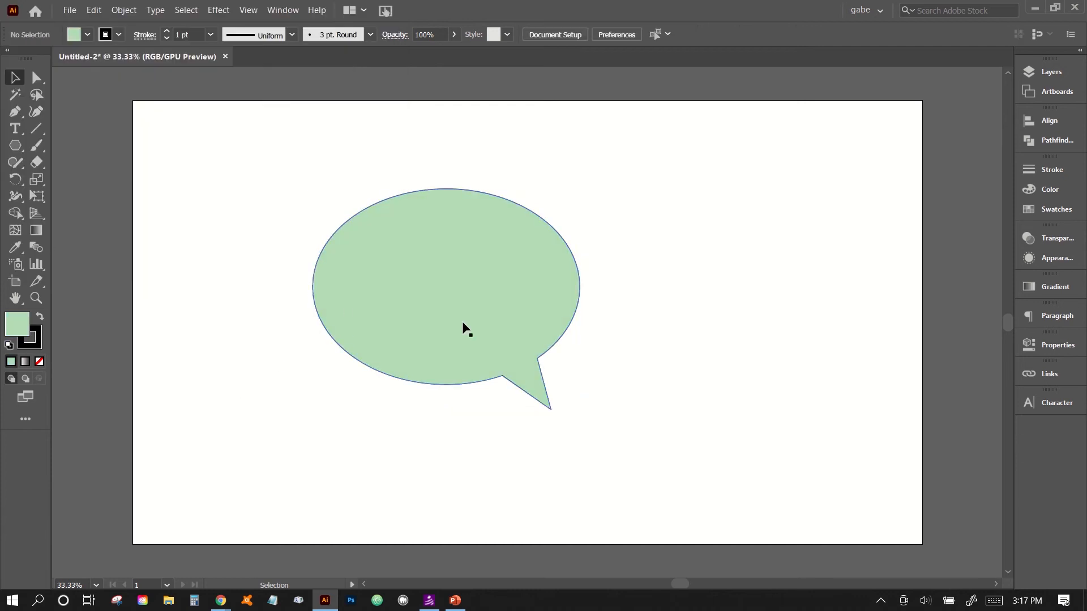
Set the speech bubble's stroke colour to dark blue #003177 in the Color Picker
click(437, 334)
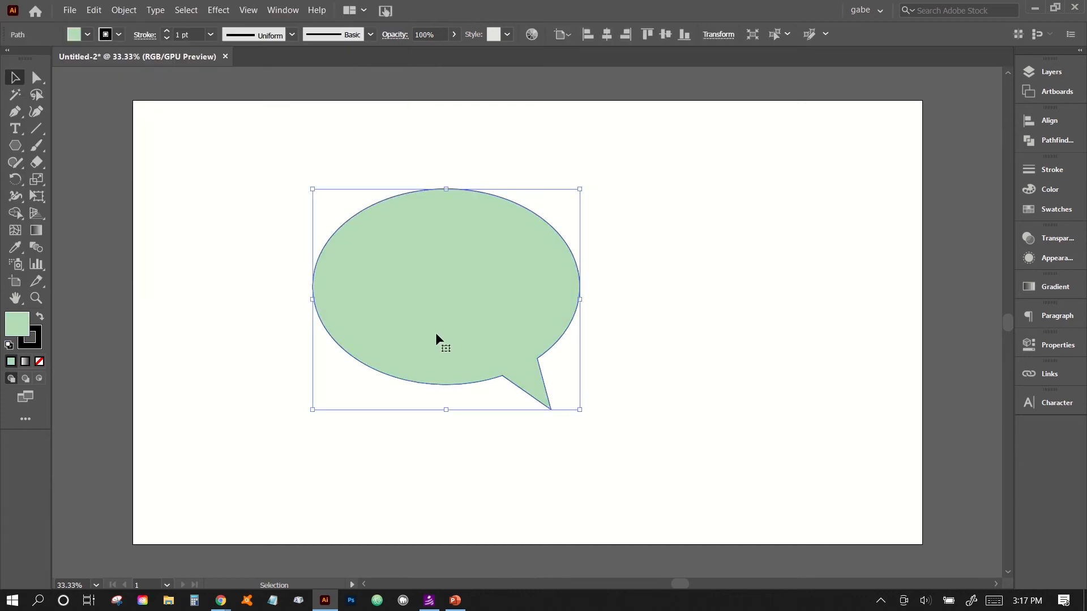
click(38, 346)
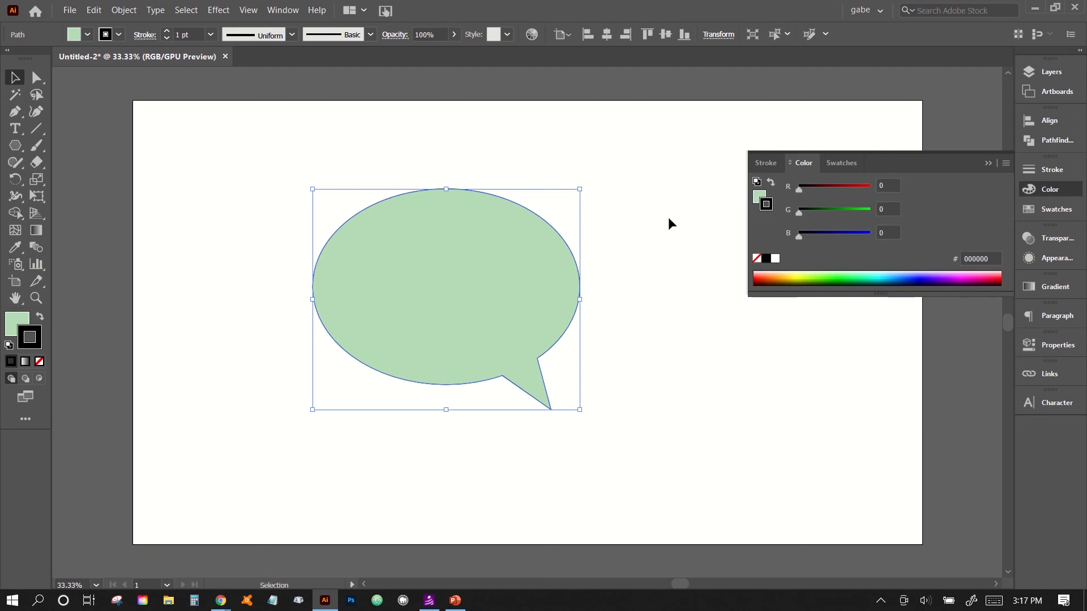
double_click(42, 342)
text(003177)
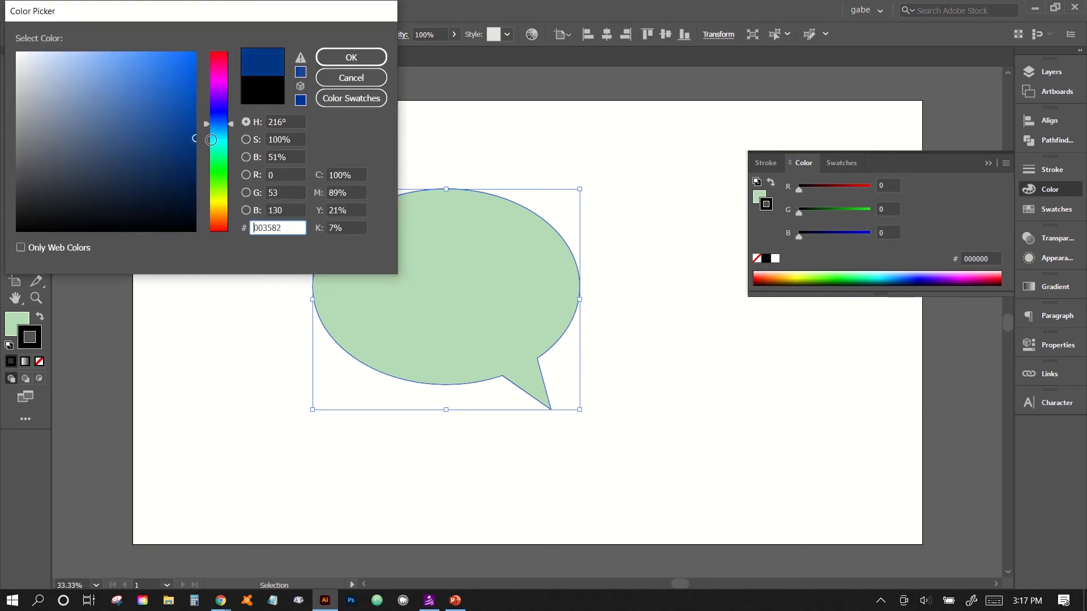
click(351, 57)
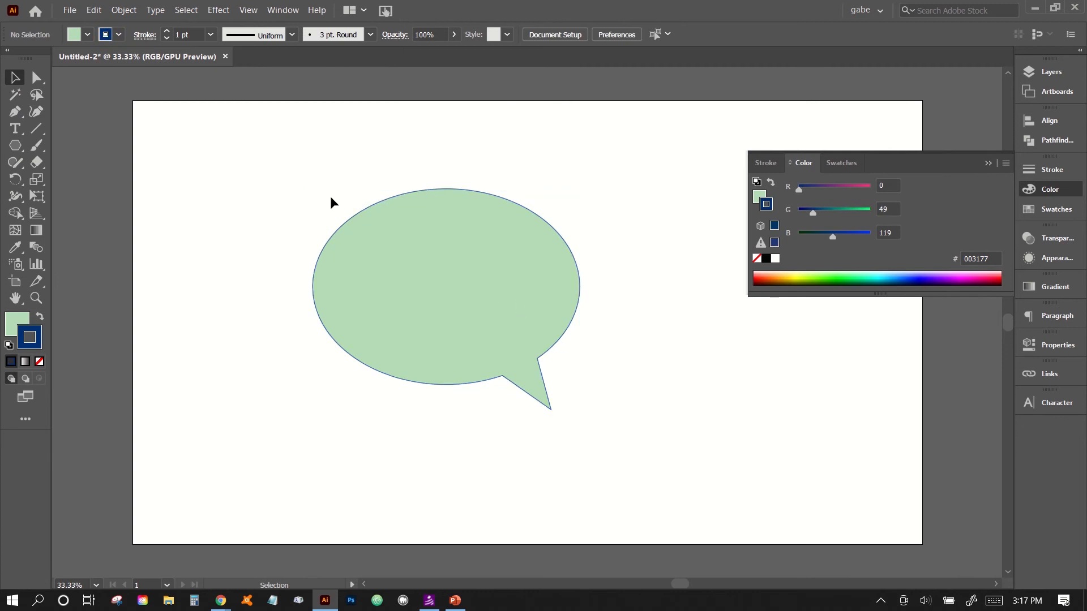
Select the speech bubble and float the Stroke settings beside it with their extra options hidden
click(391, 281)
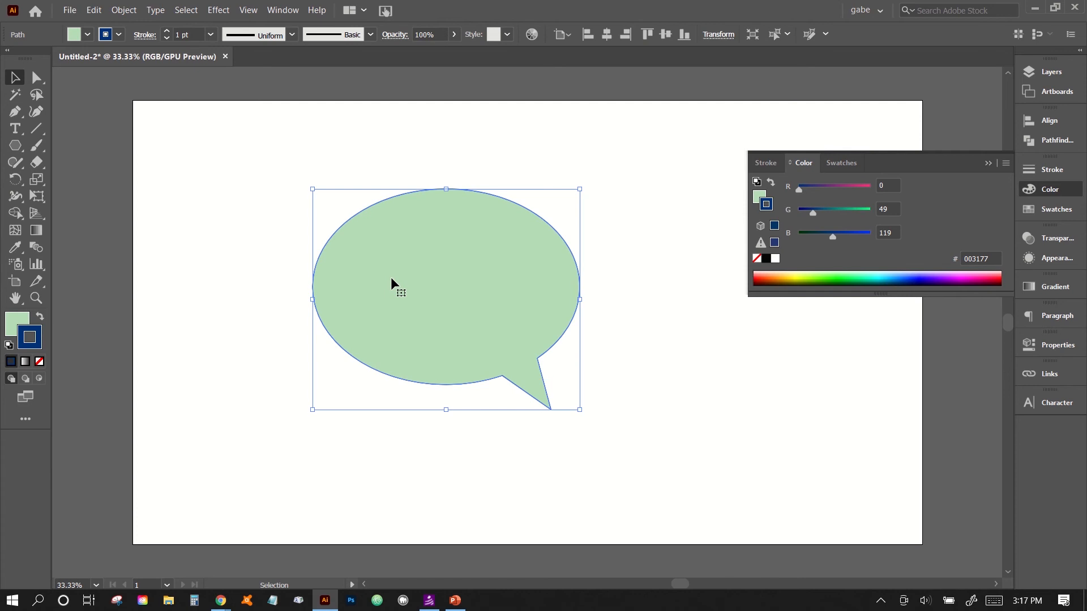
click(988, 163)
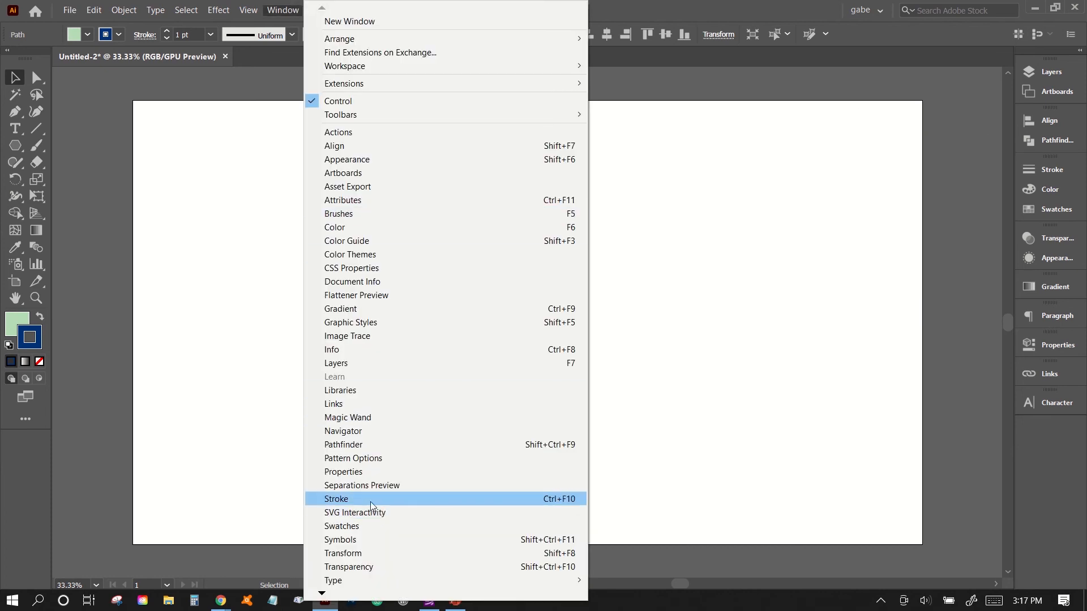
click(370, 501)
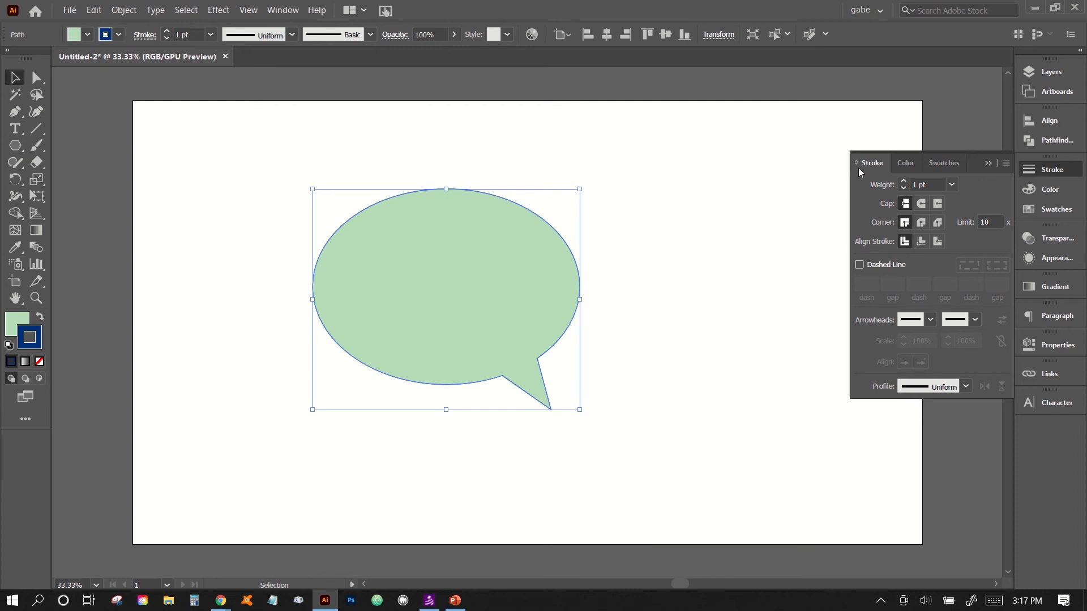
drag(866, 164, 720, 180)
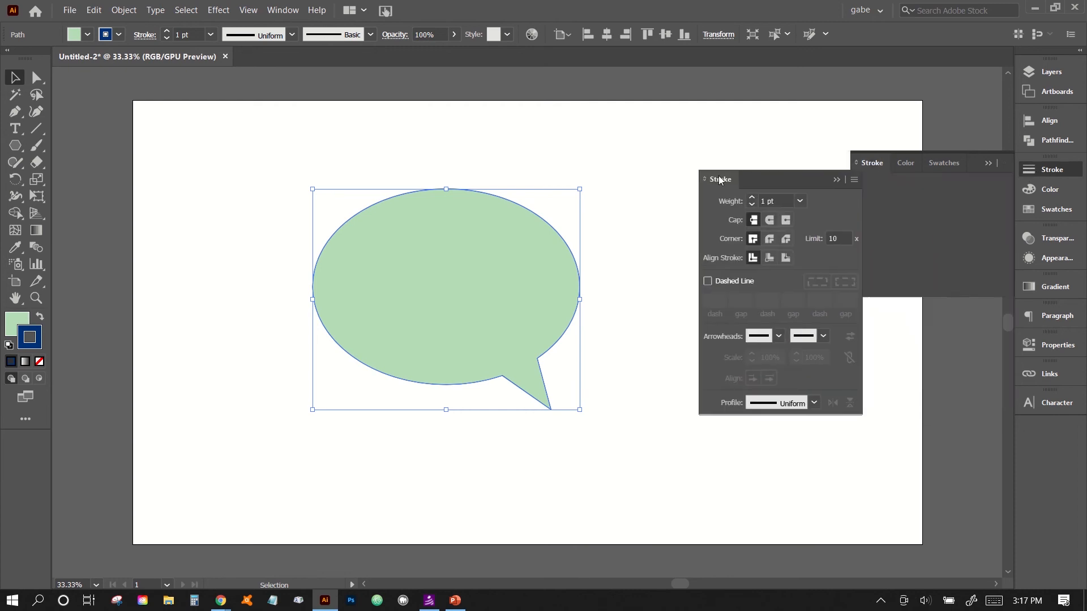
click(987, 163)
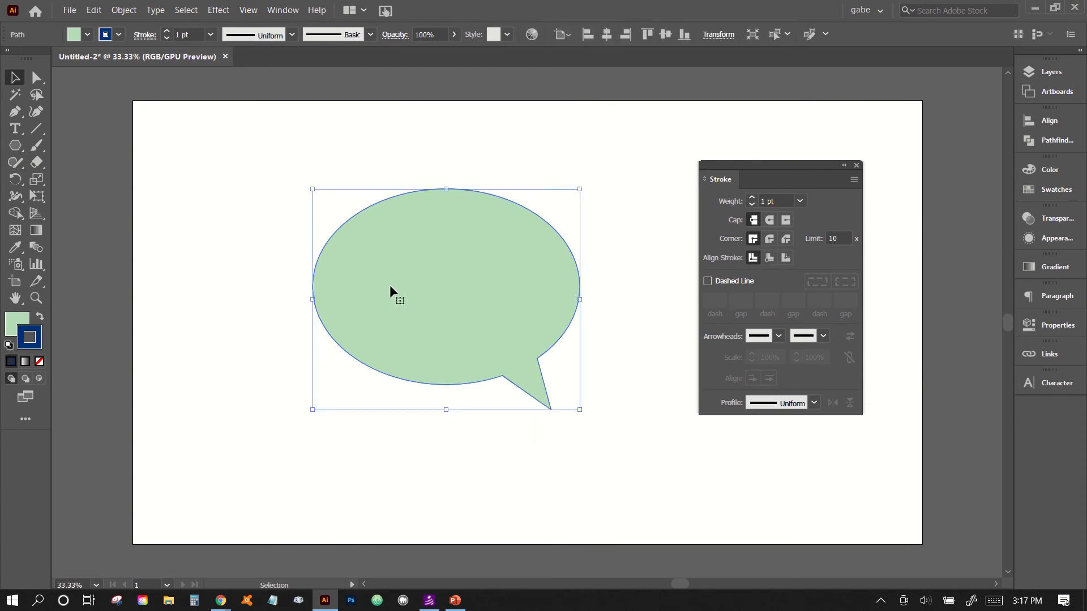
click(853, 179)
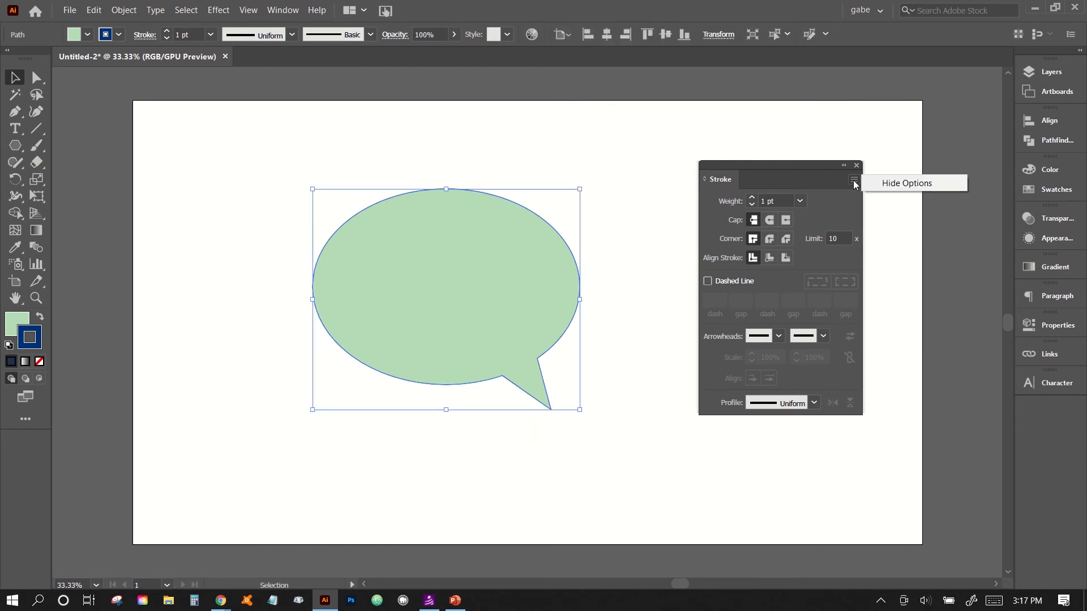
click(881, 182)
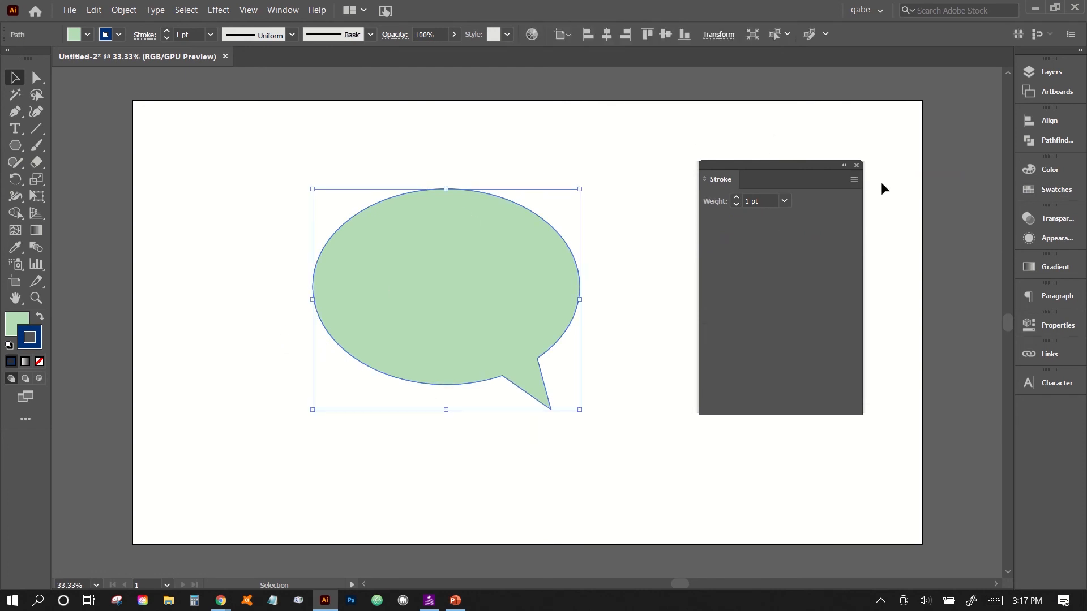
Raise the speech bubble's stroke weight to 18 pt
click(735, 198)
click(736, 197)
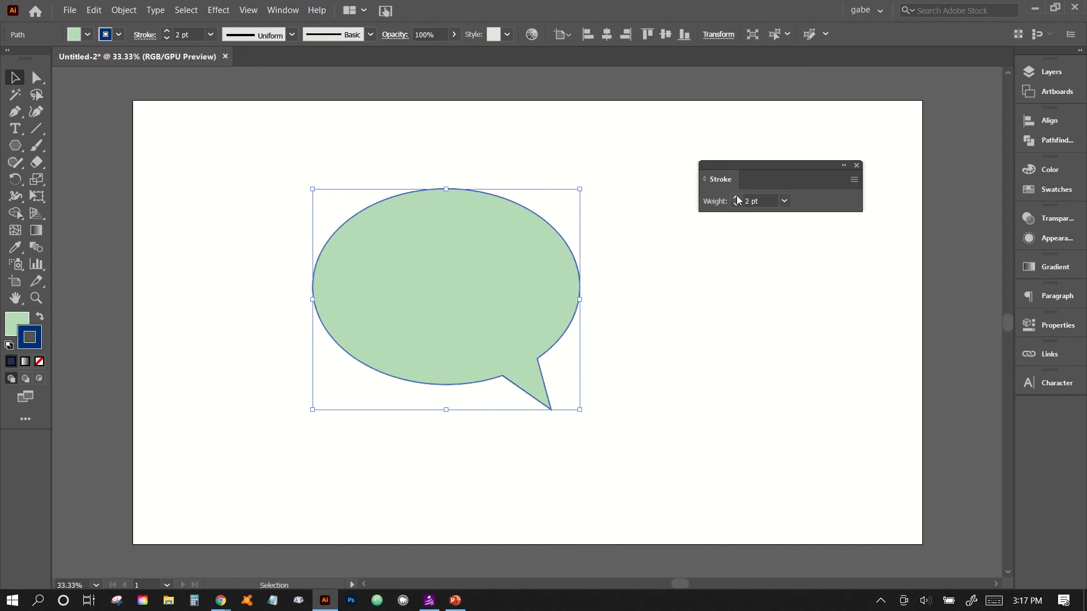
click(735, 198)
click(736, 198)
click(736, 197)
click(735, 197)
click(736, 198)
click(736, 198)
click(735, 198)
click(735, 197)
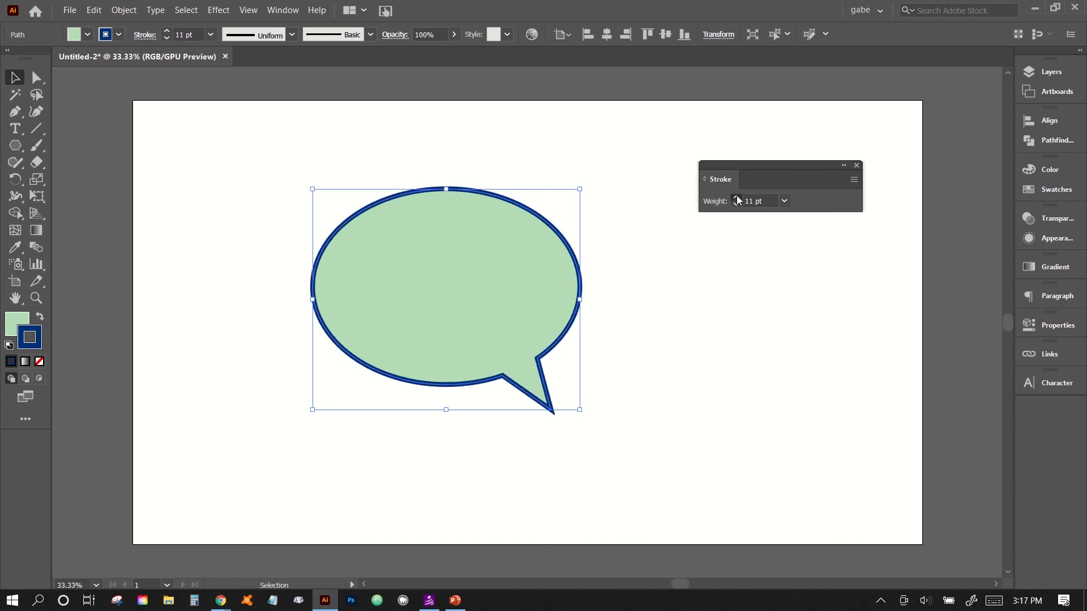
click(736, 198)
click(735, 198)
click(736, 198)
click(736, 198)
click(735, 198)
double_click(736, 197)
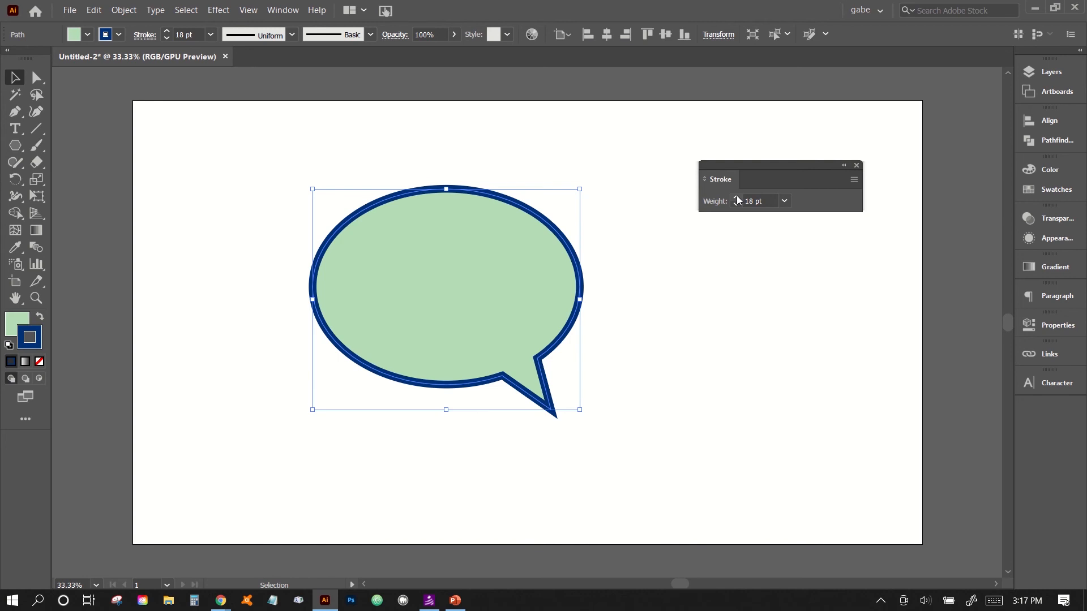
Show the full stroke options and move the speech bubble slightly upward on the artboard
click(853, 181)
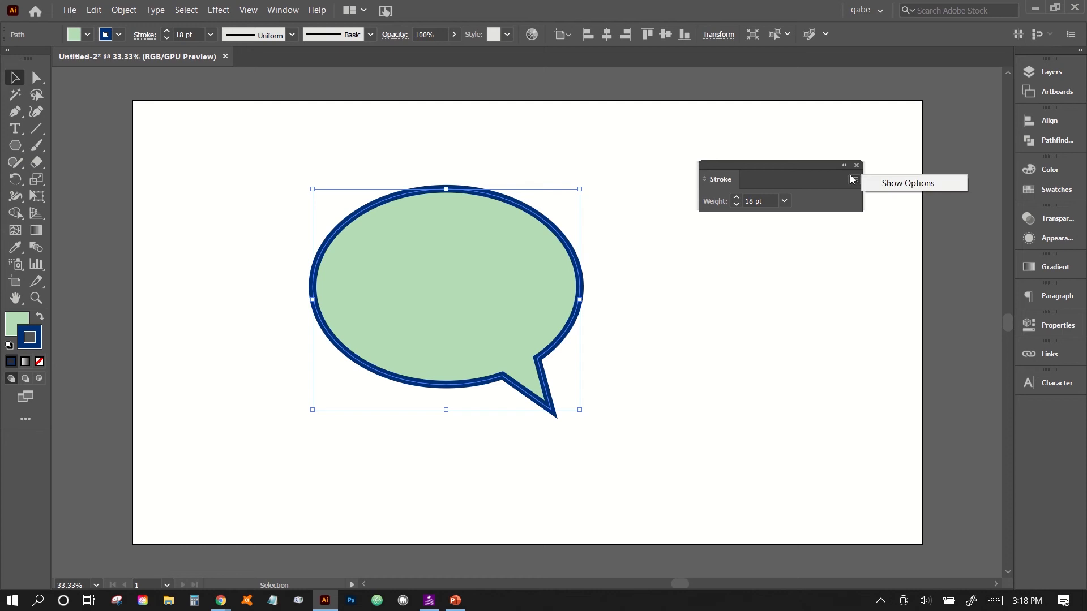
click(879, 185)
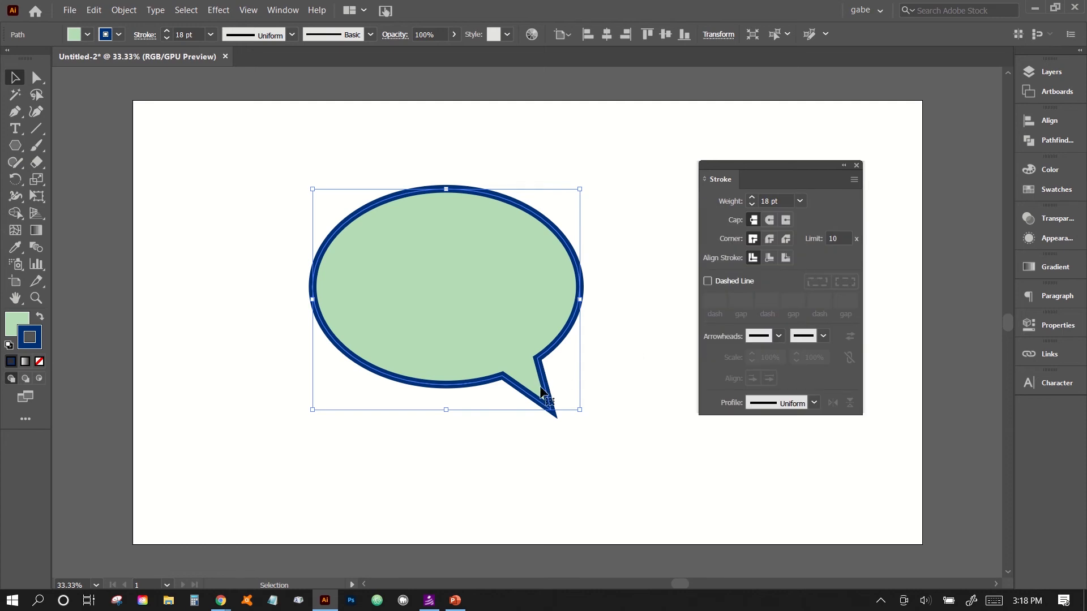
drag(456, 302, 461, 284)
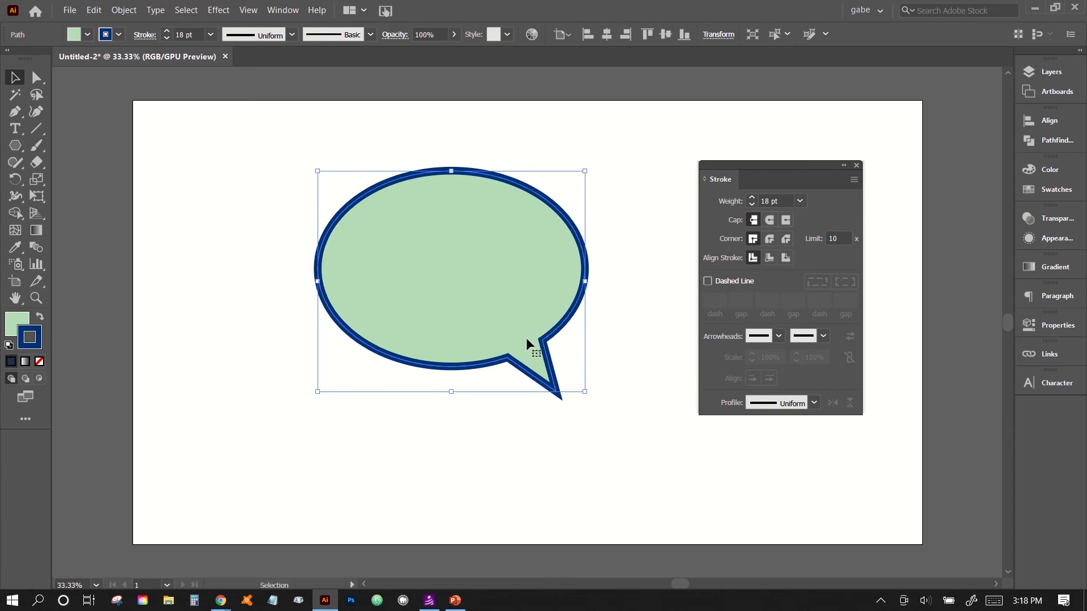
Try rounded corners on the speech bubble's outline and restore the sharp mitred corners
click(766, 242)
click(605, 407)
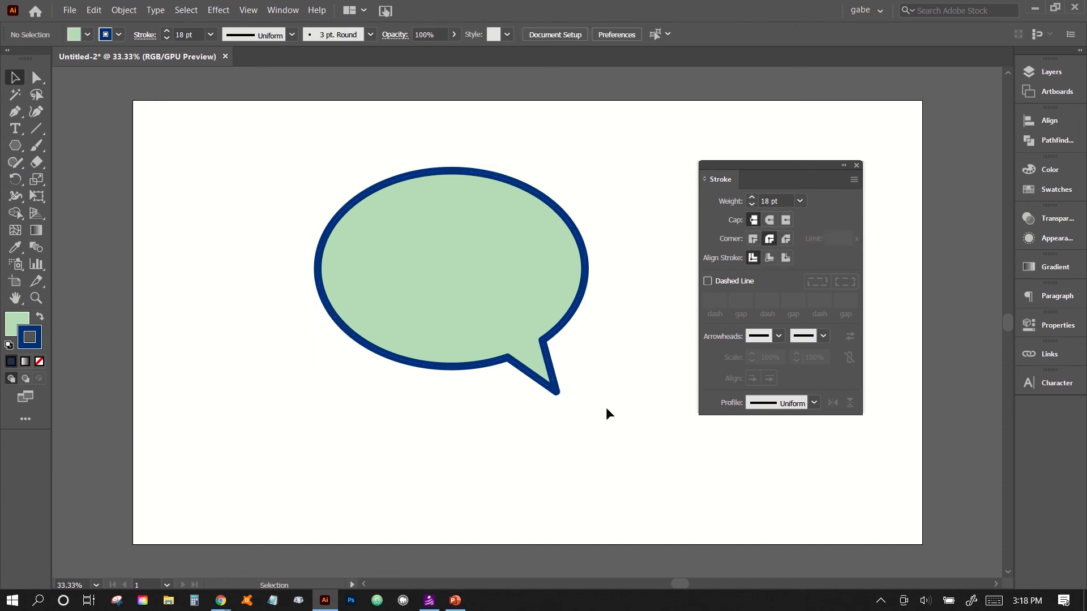
click(485, 323)
click(752, 239)
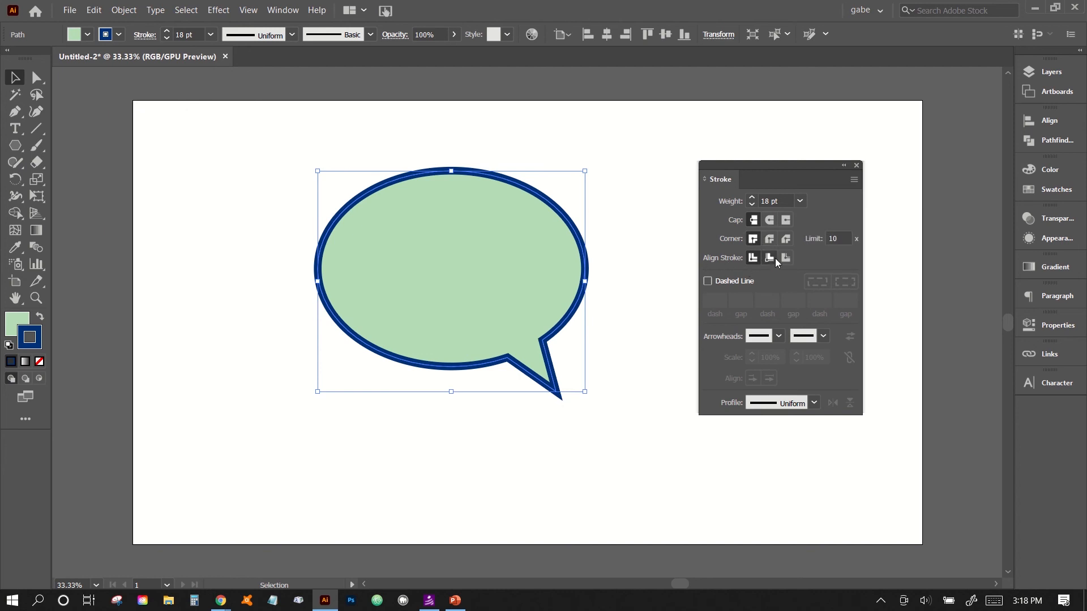
Try aligning the stroke to the inside and outside of the path and return it to centred
click(771, 258)
click(786, 258)
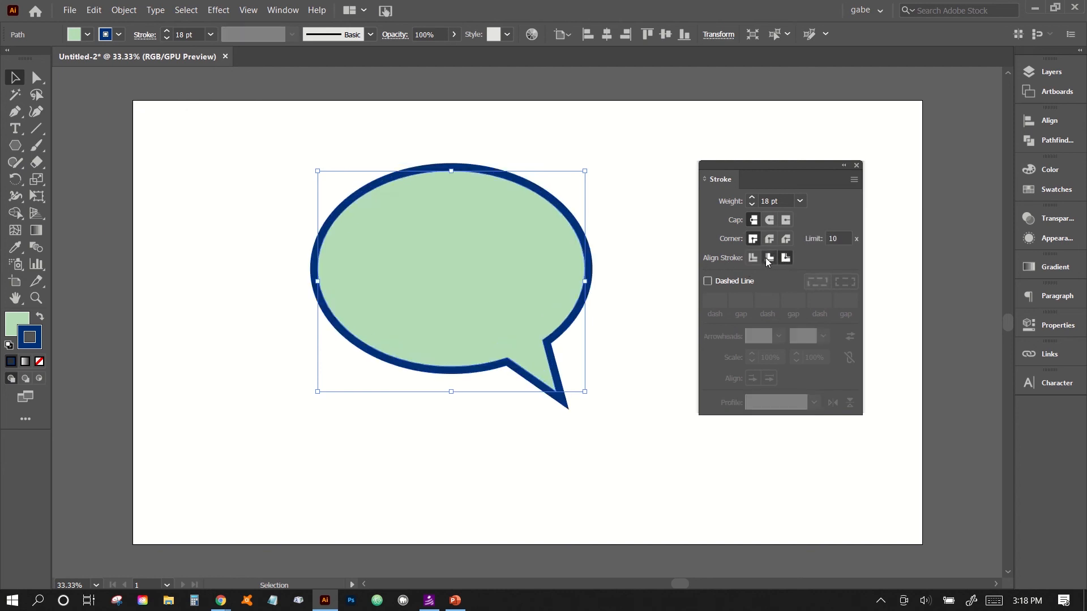
click(751, 258)
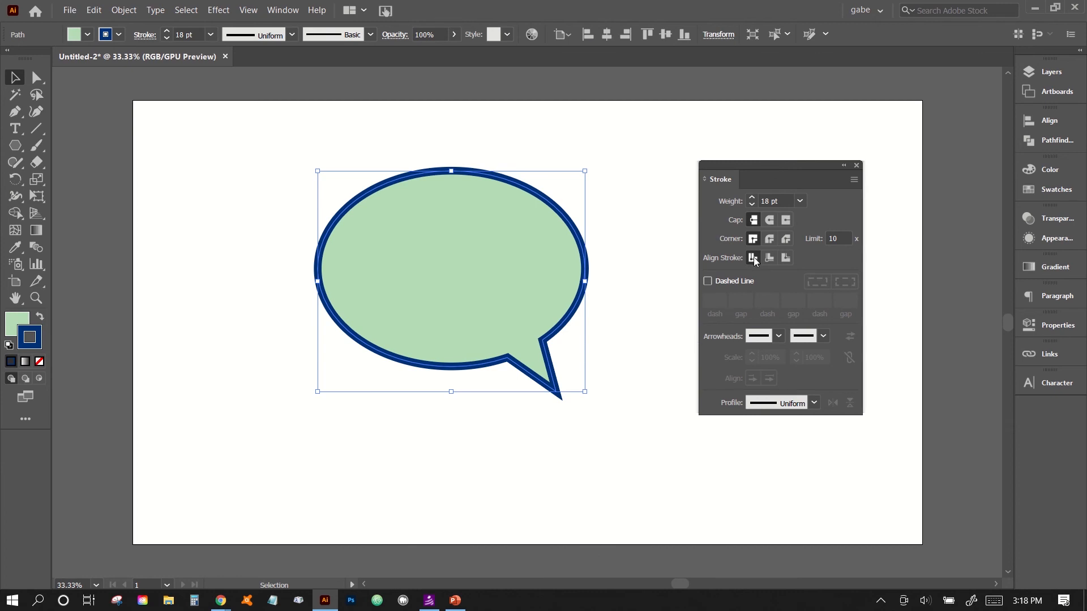
Turn the speech bubble's outline into a dashed line with a 9 pt dash
click(723, 282)
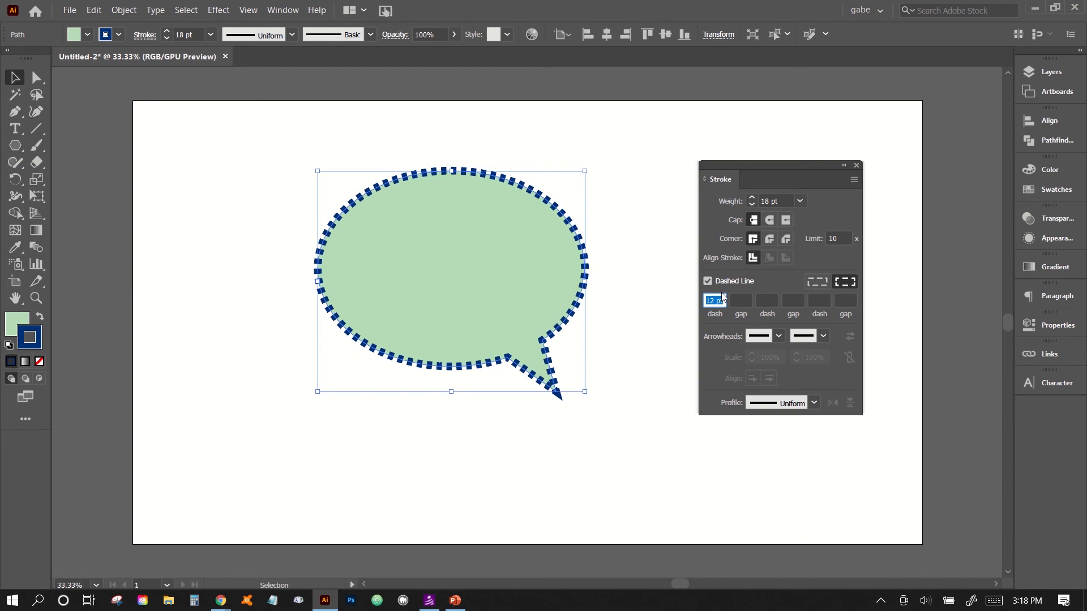
key(Down)
key(Down)
key(Down)
key(Down)
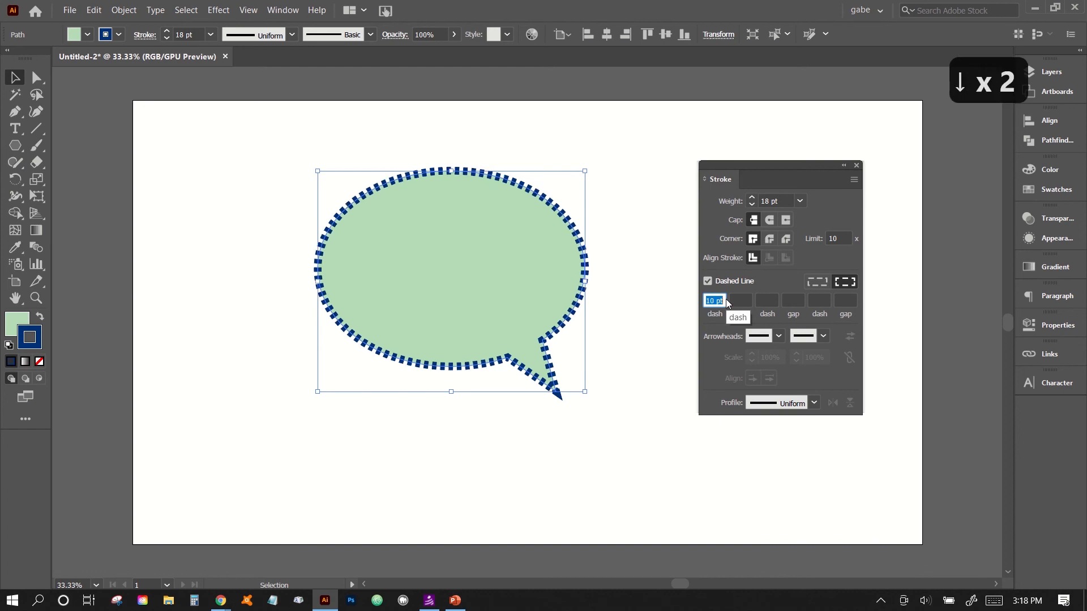
key(Down)
key(Down)
key(Up)
key(Up)
key(Up)
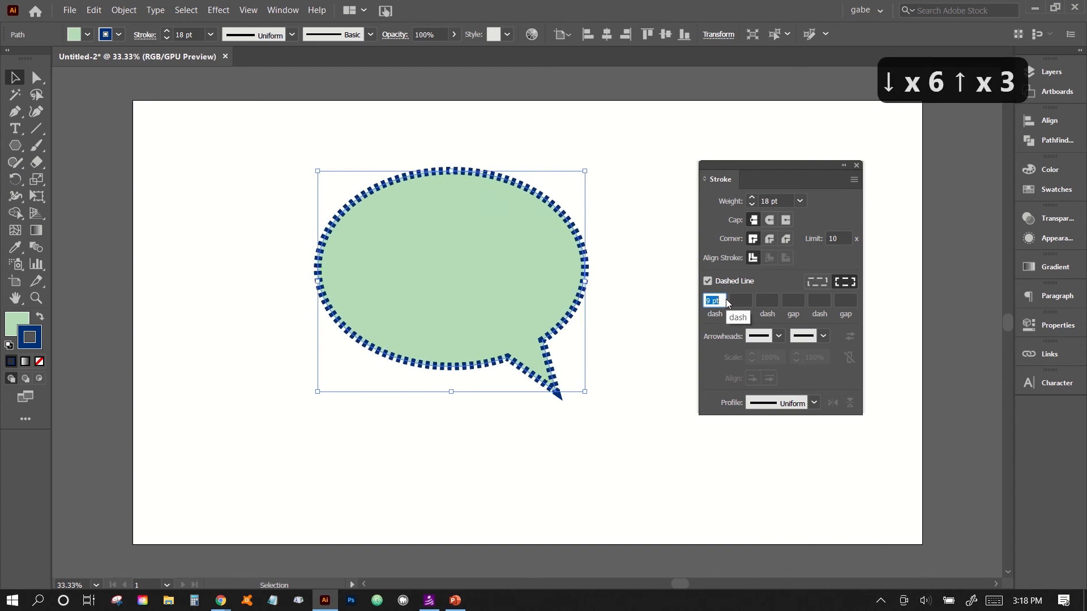
Reduce the dashed outline's stroke weight to 14 pt
click(751, 204)
click(752, 204)
click(753, 205)
click(752, 205)
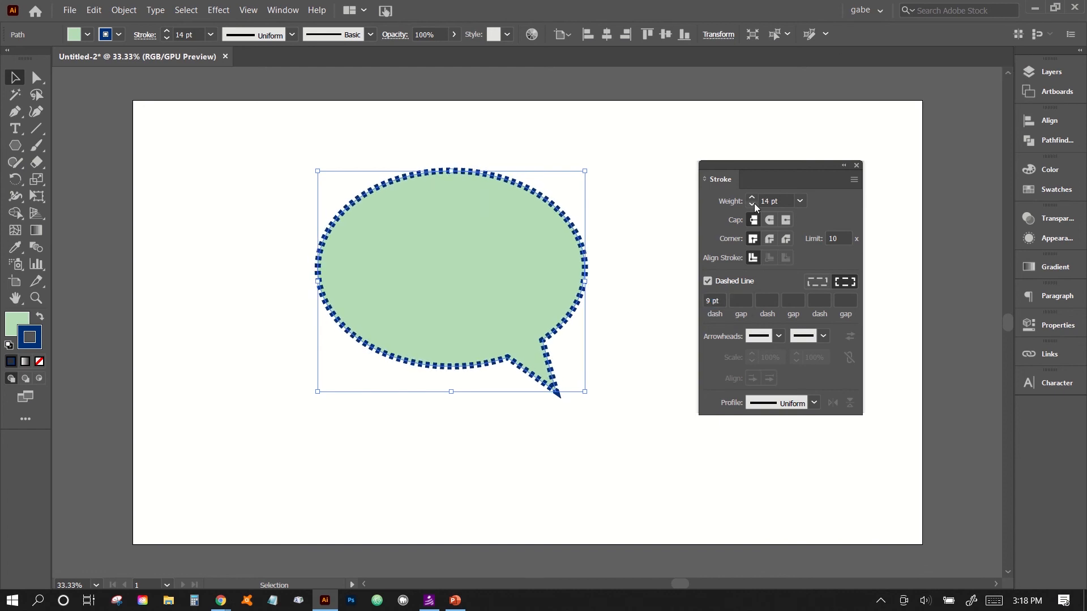
Adjust the outline's dash length to 33 pt and deselect the speech bubble
click(715, 301)
key(Down)
key(Down)
key(Down)
key(Down)
key(Down)
key(Down)
key(Down)
key(Down)
key(Down)
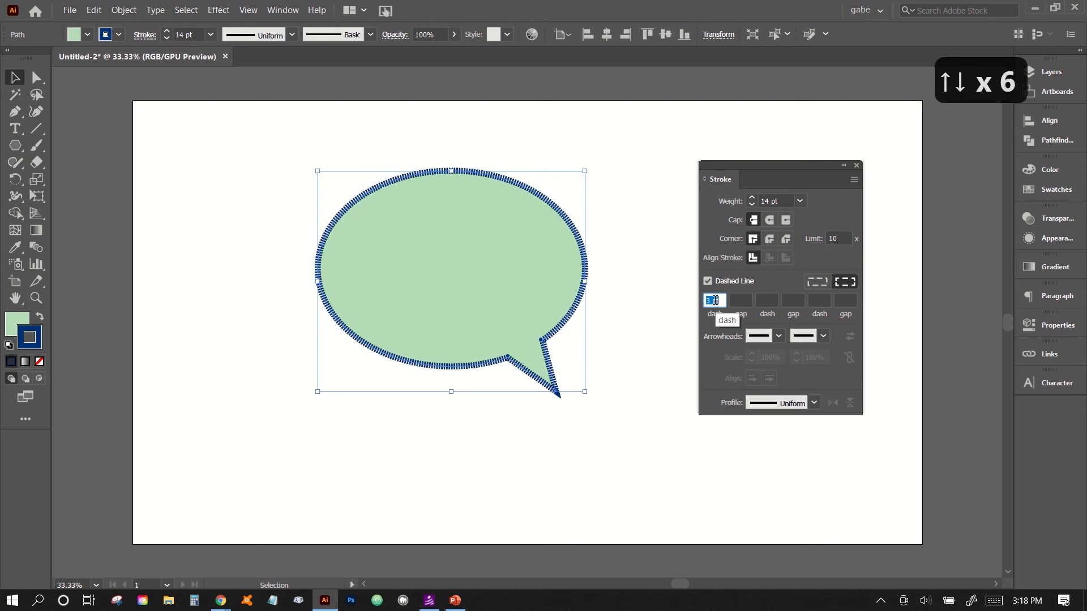
key(Up)
key(Up)
key(Up)
key(Up)
key(Up)
key(Up)
key(Up)
key(Up)
key(Up)
key(Up)
key(Up)
key(Up)
key(Up)
key(Up)
key(Up)
key(Up)
key(Up)
key(Up)
key(Up)
key(Up)
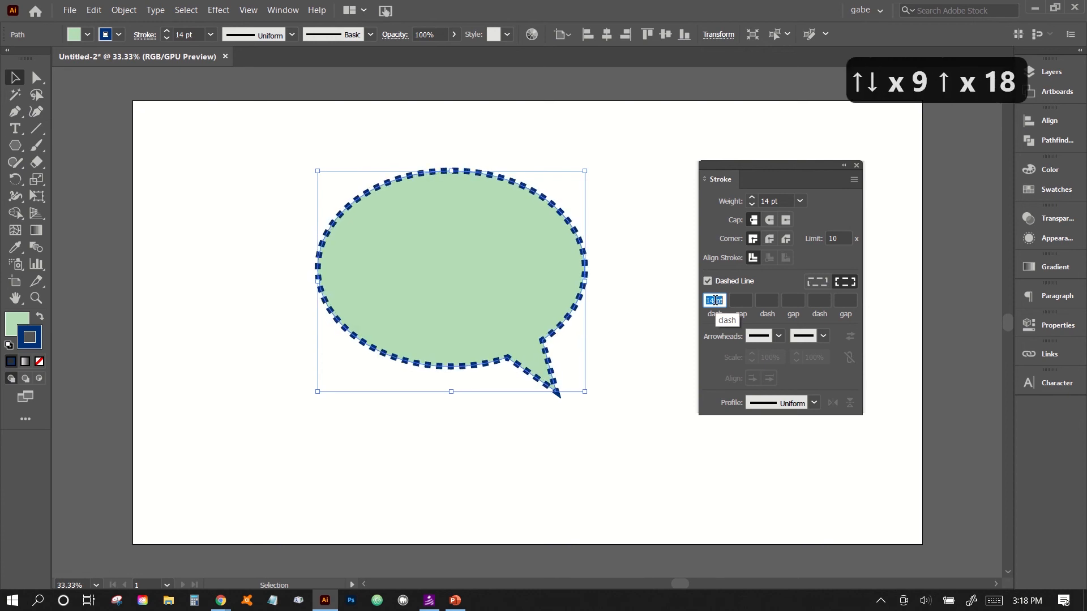
key(Up)
key(Up)
key(Up)
key(Up)
key(Up)
key(Up)
key(Up)
key(Up)
key(Up)
key(Up)
key(Up)
key(Up)
key(Up)
key(Up)
key(Up)
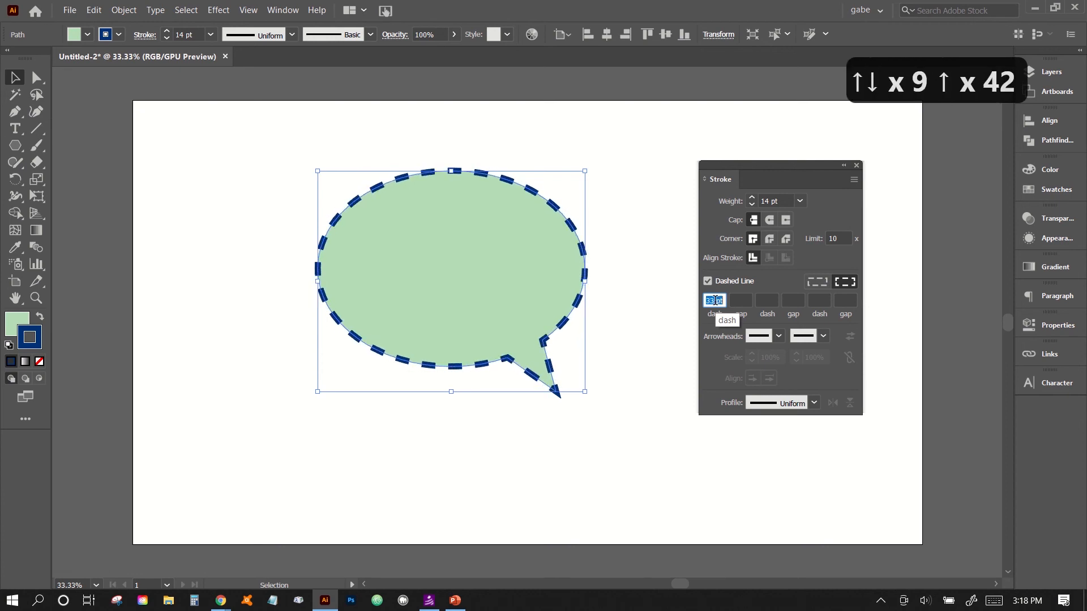
click(630, 445)
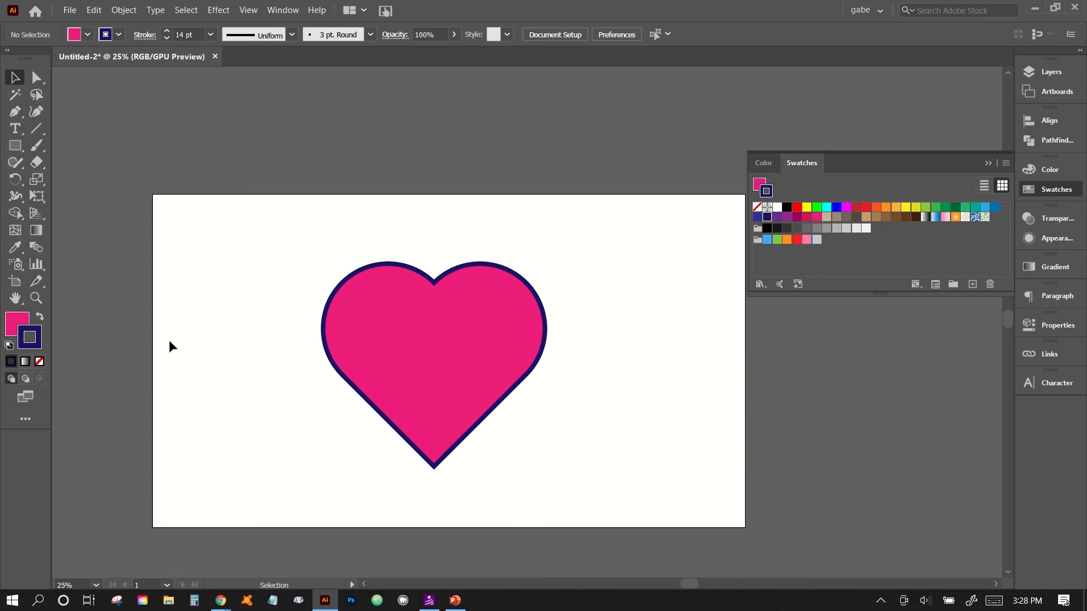
Delete the pink heart from the artboard and switch to the Ellipse tool
click(479, 405)
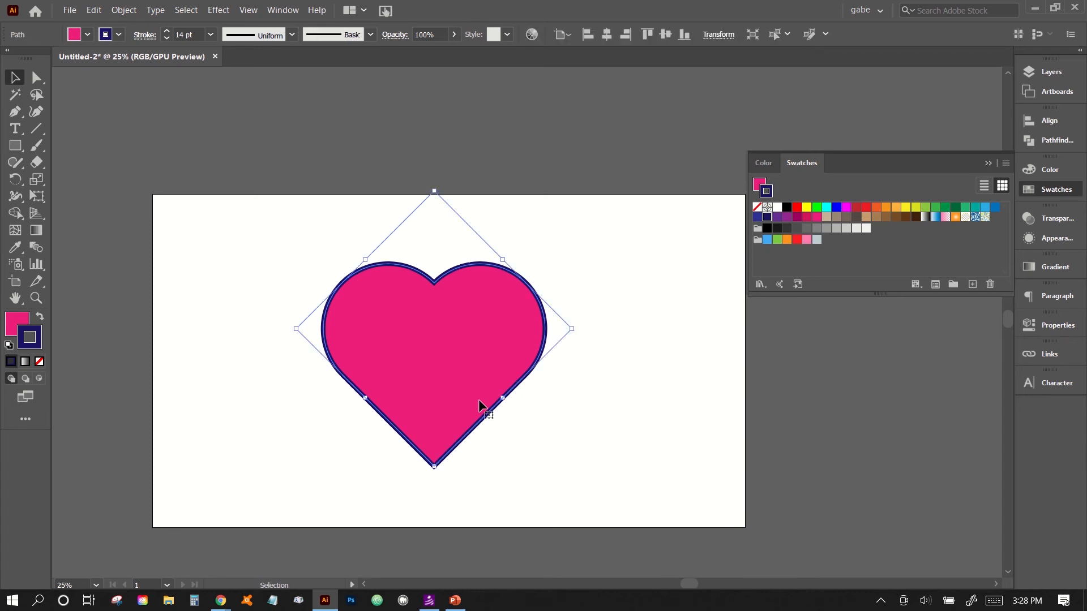
key(BackSpace)
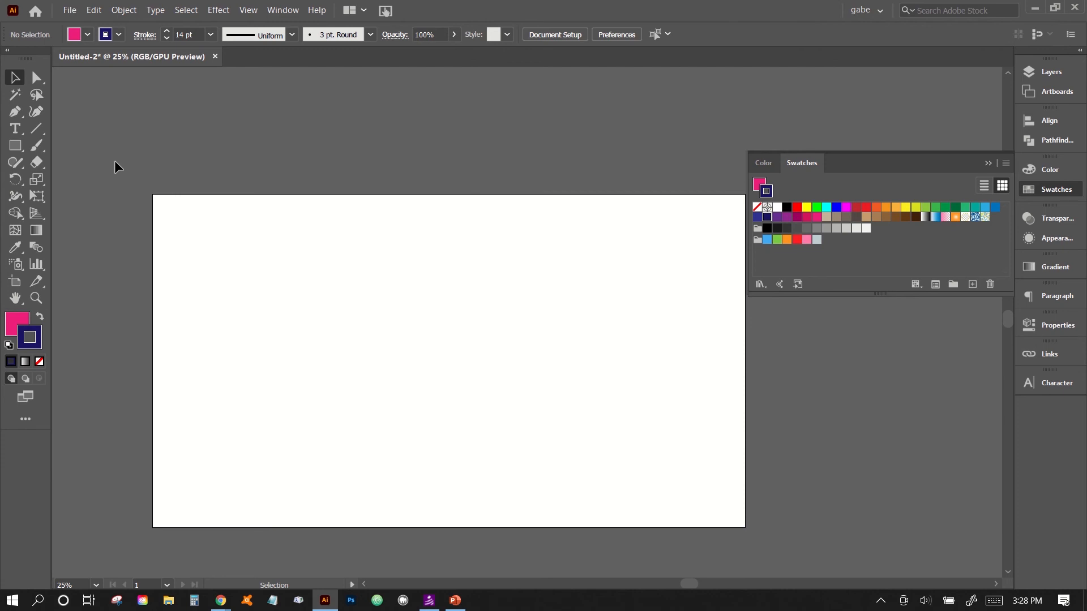
click(16, 145)
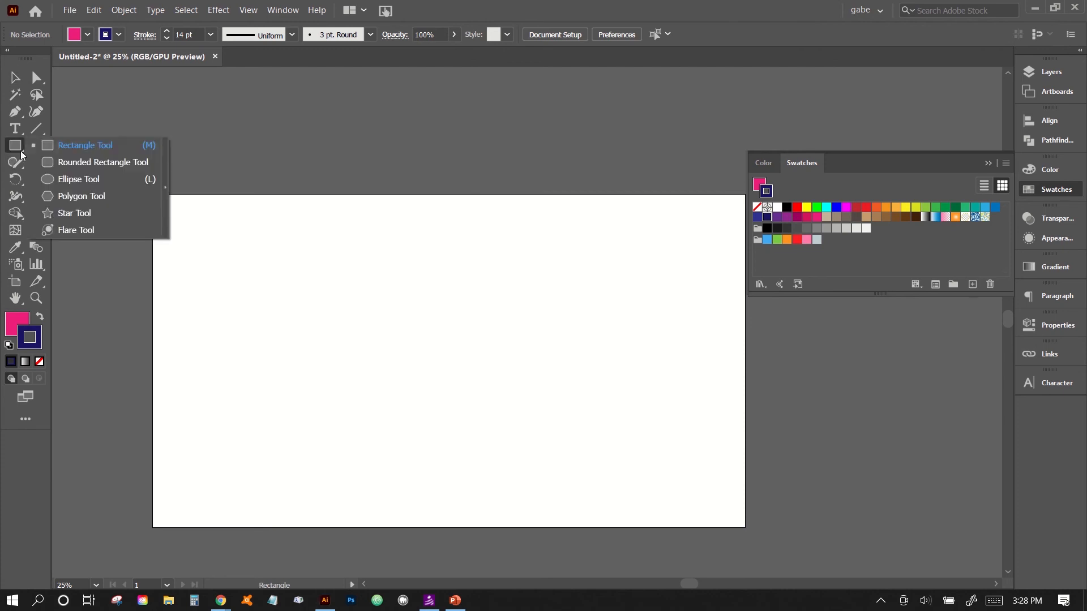
click(72, 180)
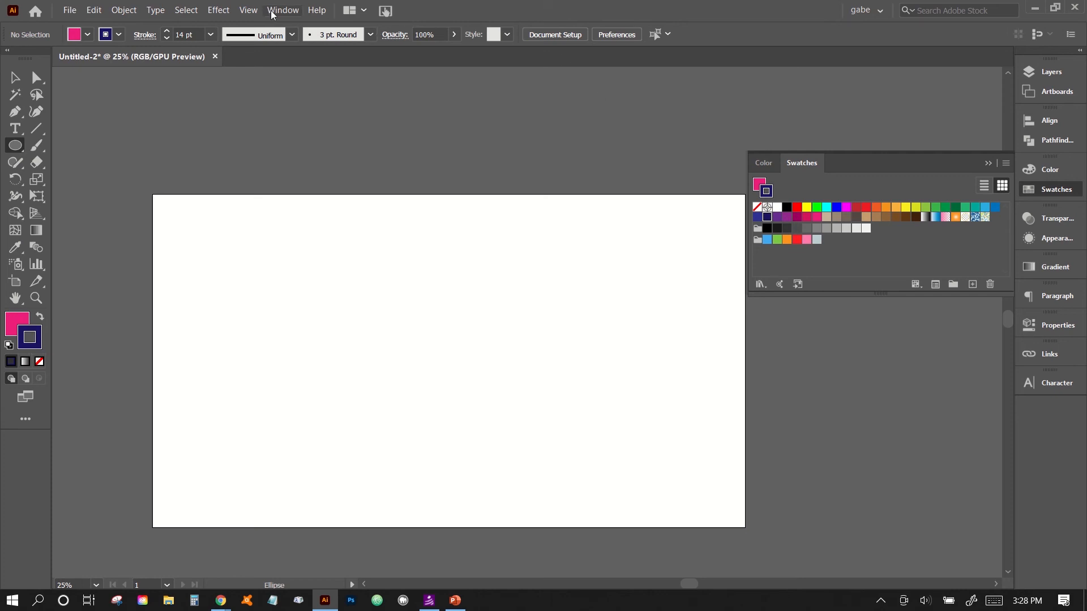
Reopen the Swatches panel and bring the fill and the stroke colour forward in turn
click(987, 163)
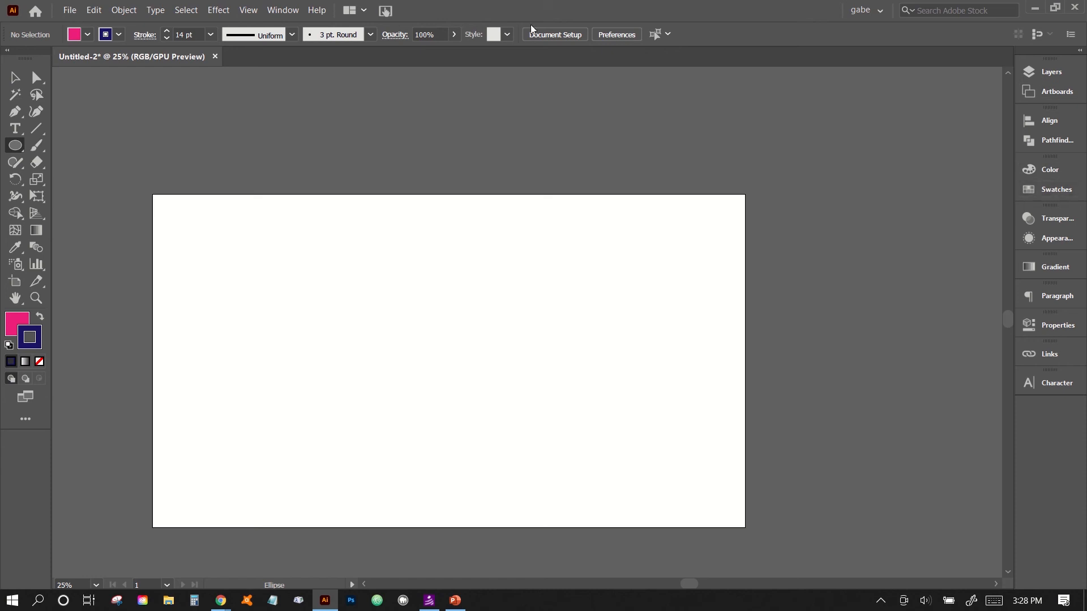
click(282, 11)
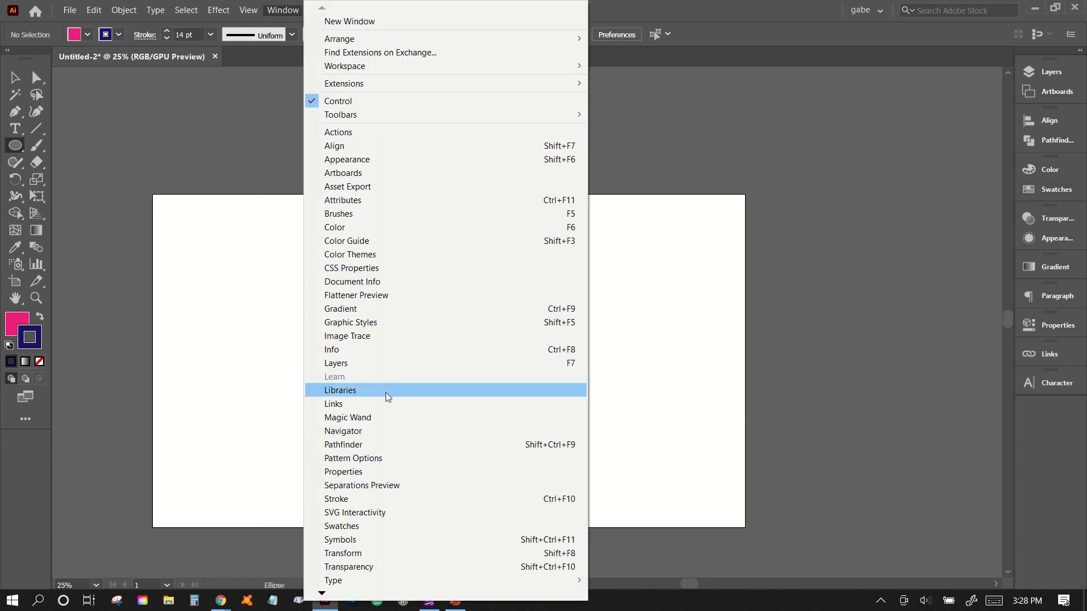
click(365, 529)
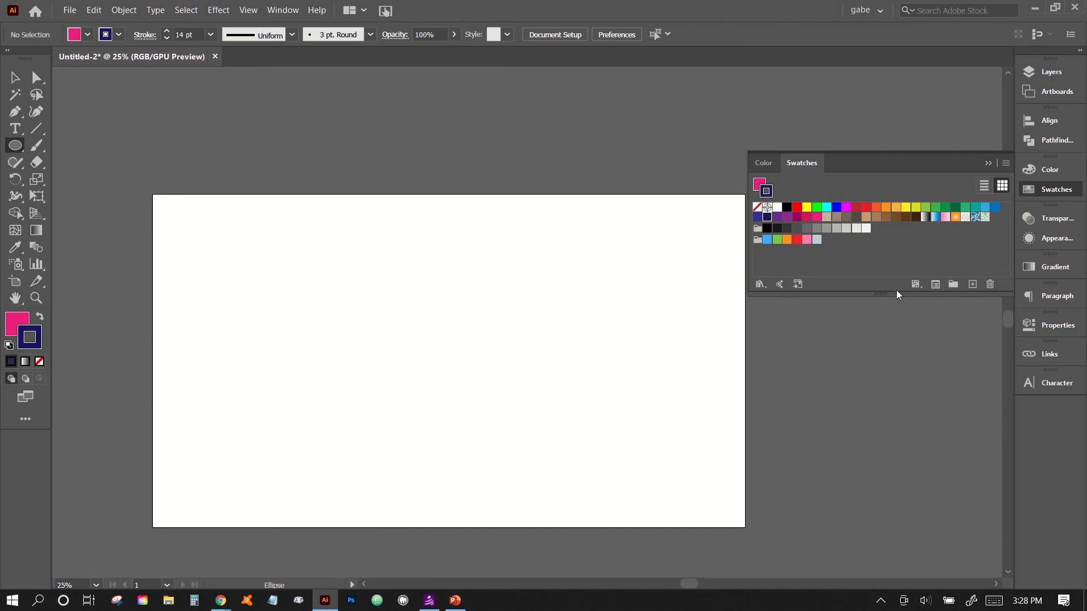
click(759, 185)
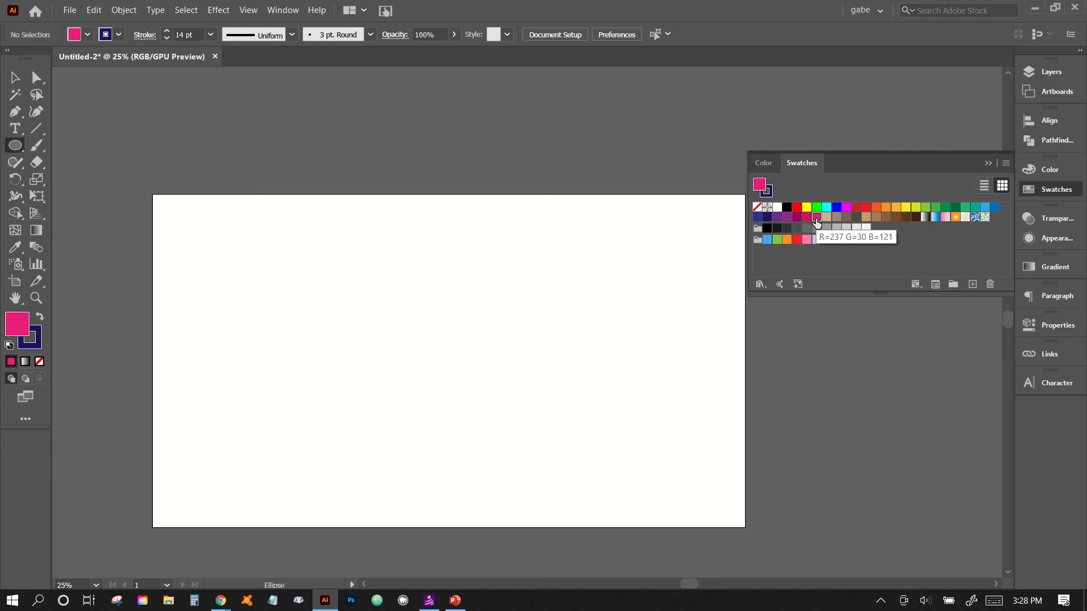
click(769, 193)
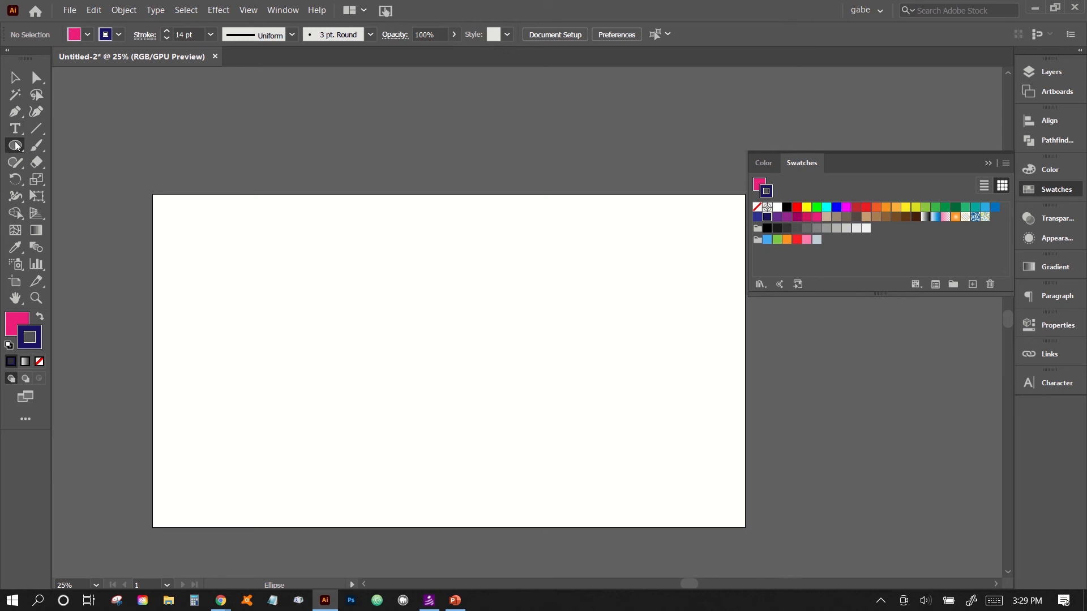
Draw a pink circle with a navy outline and place it in the lower-left half of the artboard
mouse_move(283, 238)
mouse_down()
mouse_move(336, 299)
mouse_move(396, 340)
mouse_move(424, 386)
mouse_move(466, 407)
mouse_move(396, 374)
mouse_move(413, 382)
mouse_up()
key(v)
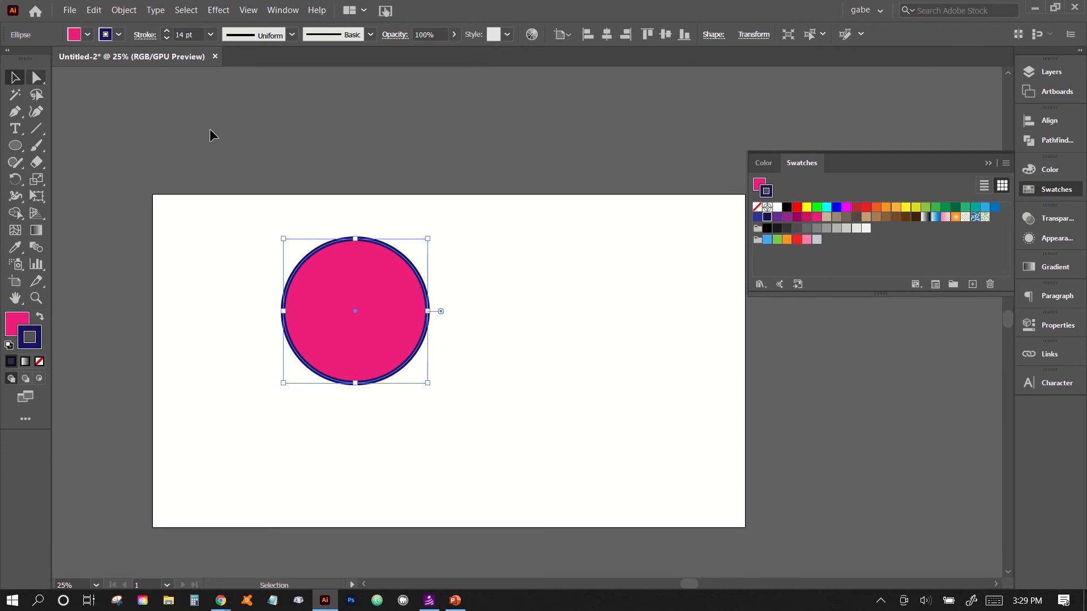
click(477, 260)
drag(400, 324, 388, 412)
click(549, 354)
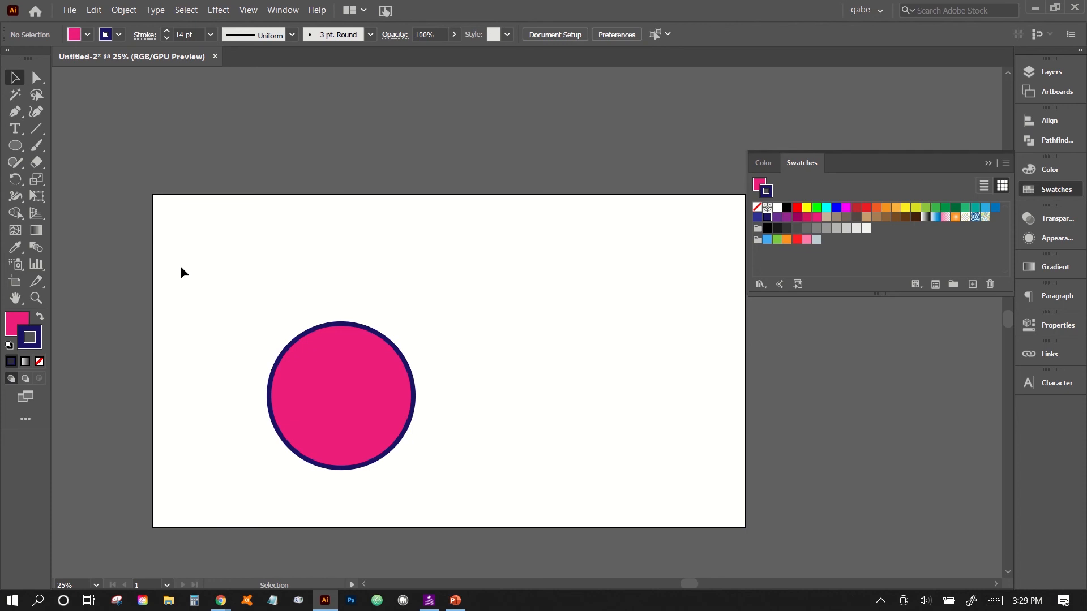
Draw a smaller square with the Rectangle tool over the circle's upper-left part
drag(28, 139, 57, 146)
drag(256, 324, 341, 401)
click(14, 77)
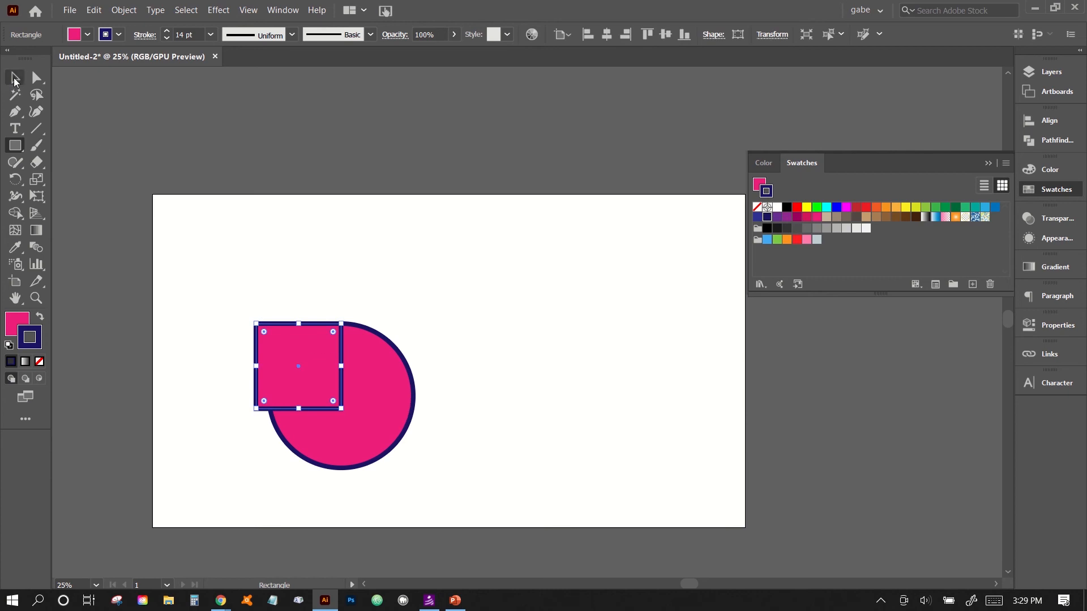
Align the square with the circle's top and left extents and enlarge it to the circle's full width and height
click(342, 261)
drag(292, 360, 347, 386)
drag(346, 385, 299, 357)
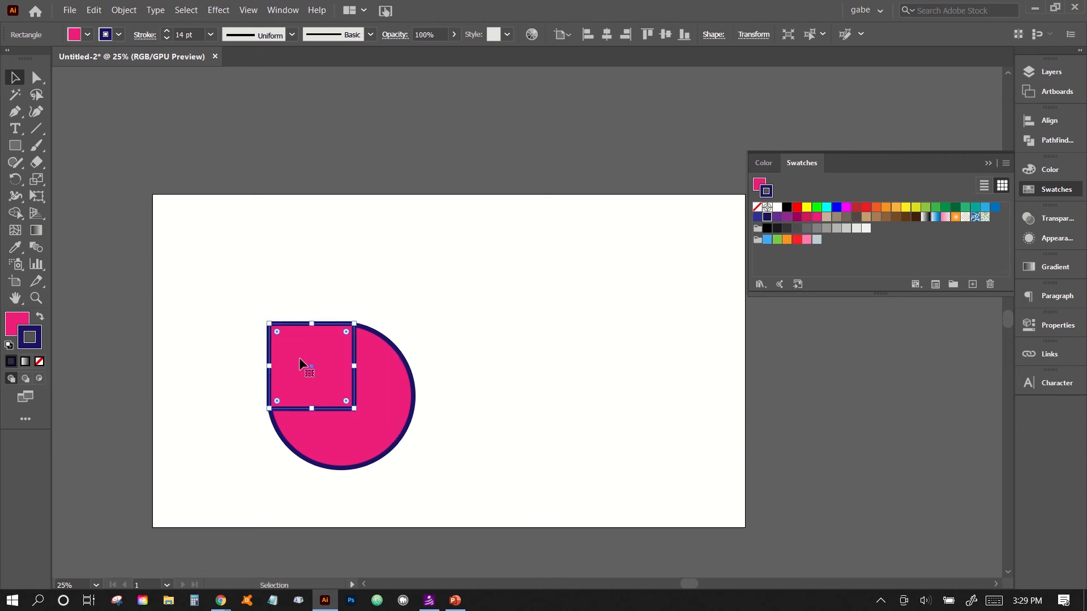
drag(354, 407, 433, 469)
click(467, 367)
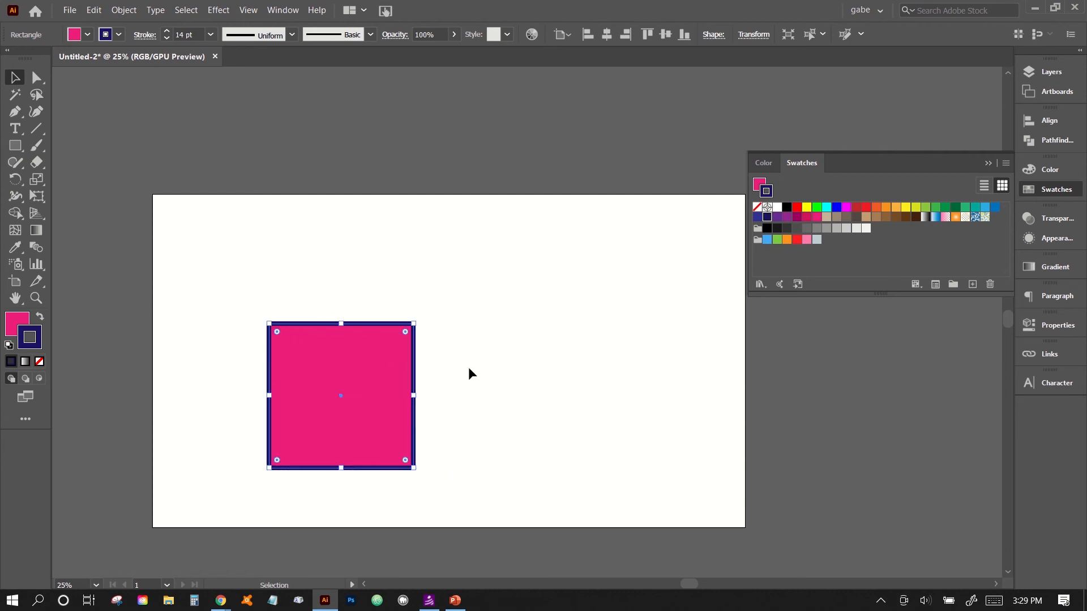
Move the square right so its left edge runs through the circle's centre, with their top and bottom extents aligned
drag(365, 381, 448, 376)
drag(447, 376, 512, 385)
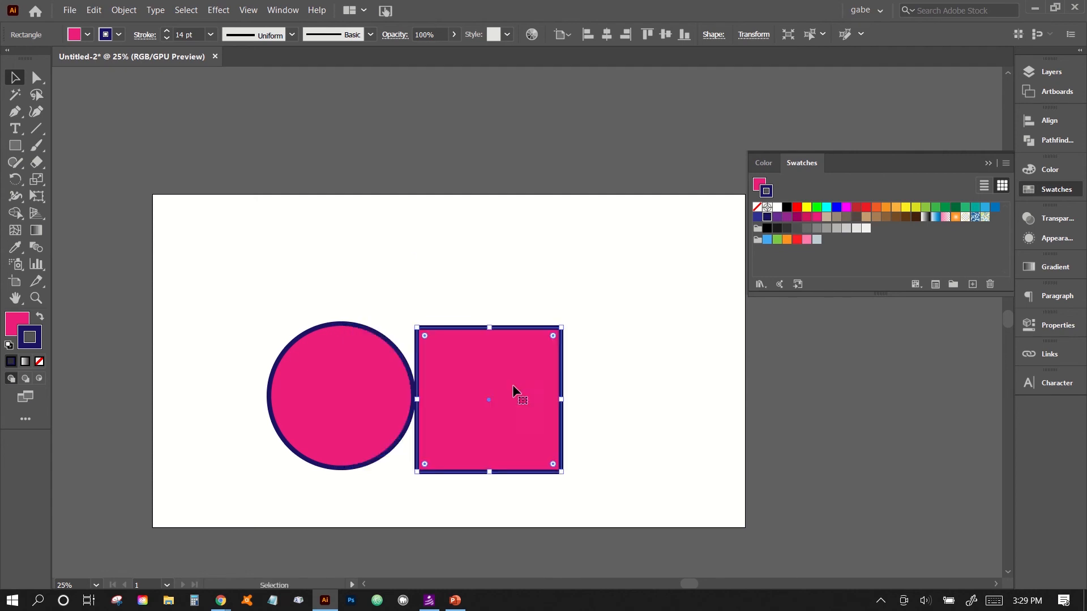
click(346, 399)
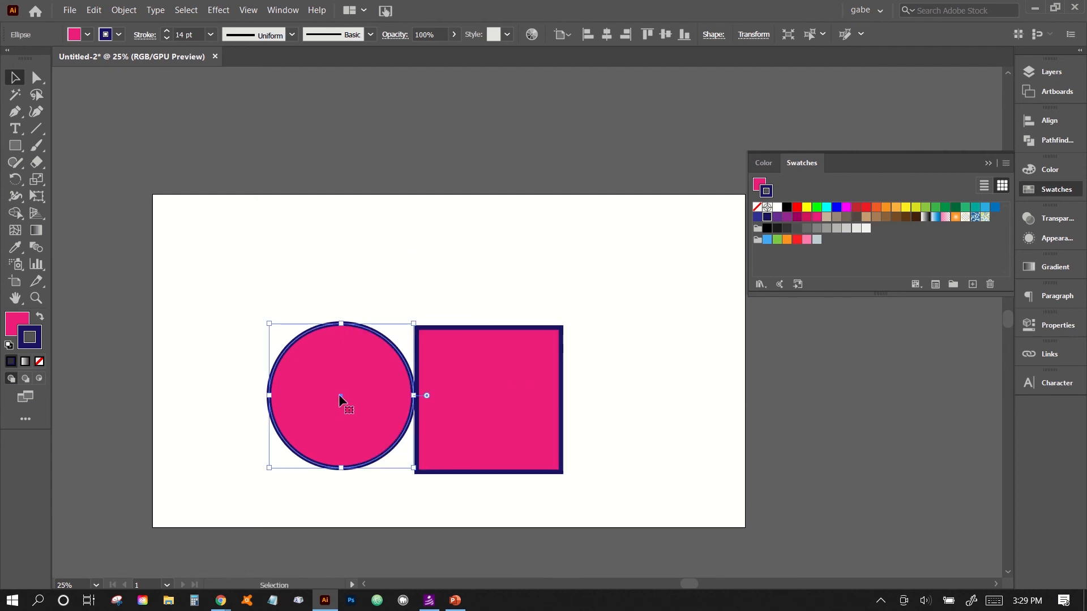
drag(468, 391, 394, 388)
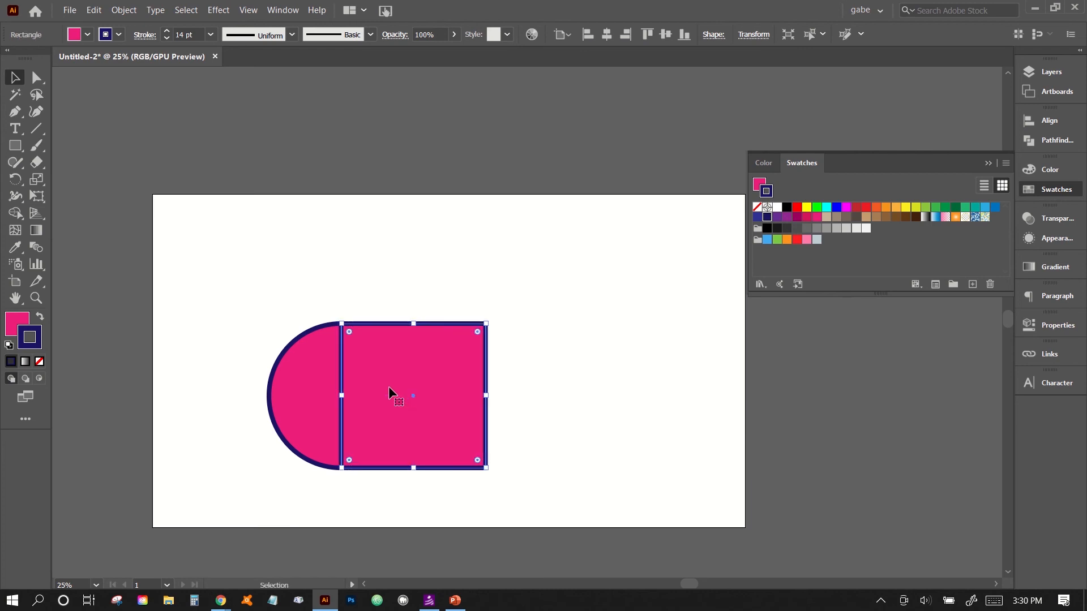
click(576, 403)
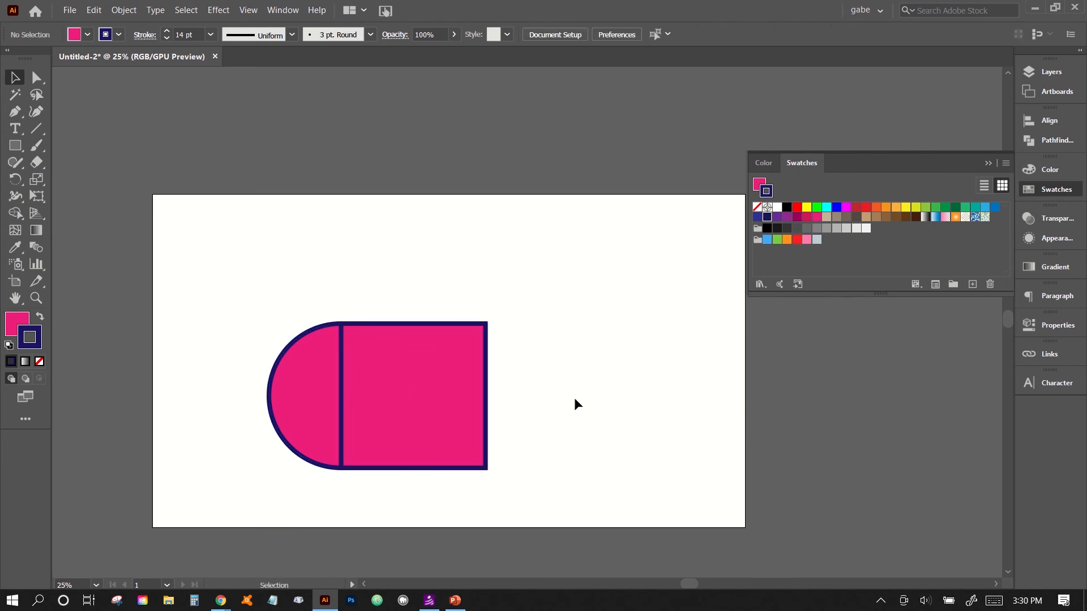
Copy the circle and paste a duplicate onto the artboard
click(307, 369)
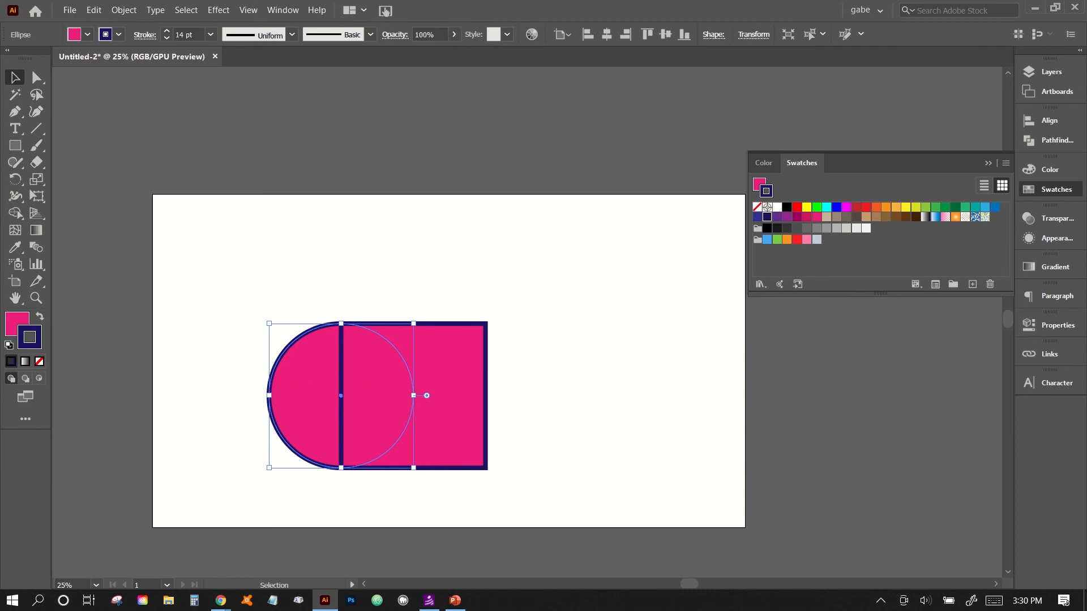
click(93, 10)
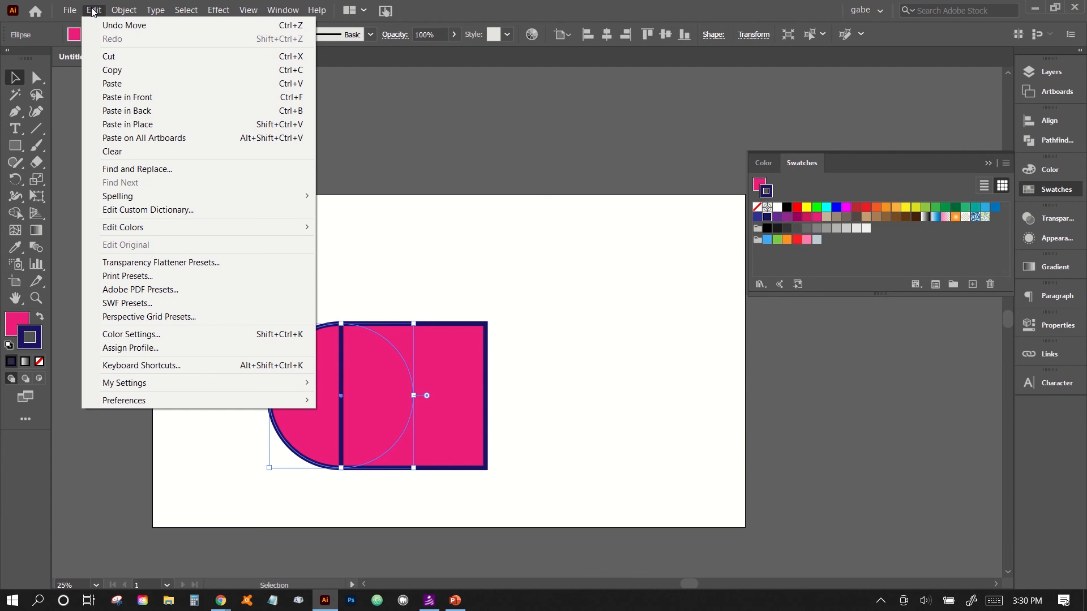
click(114, 70)
click(96, 9)
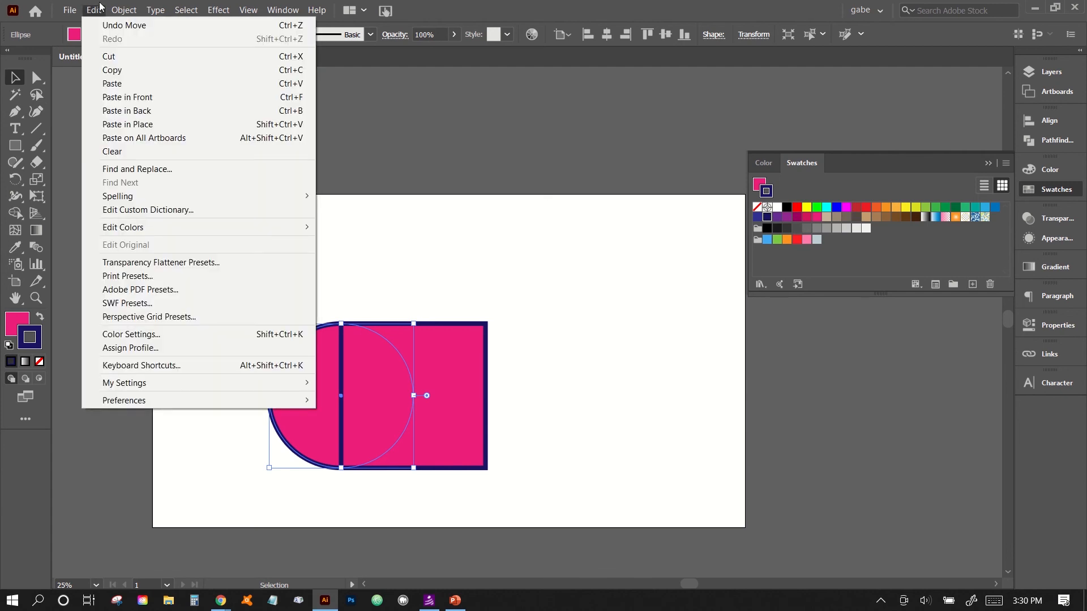
click(128, 84)
click(230, 244)
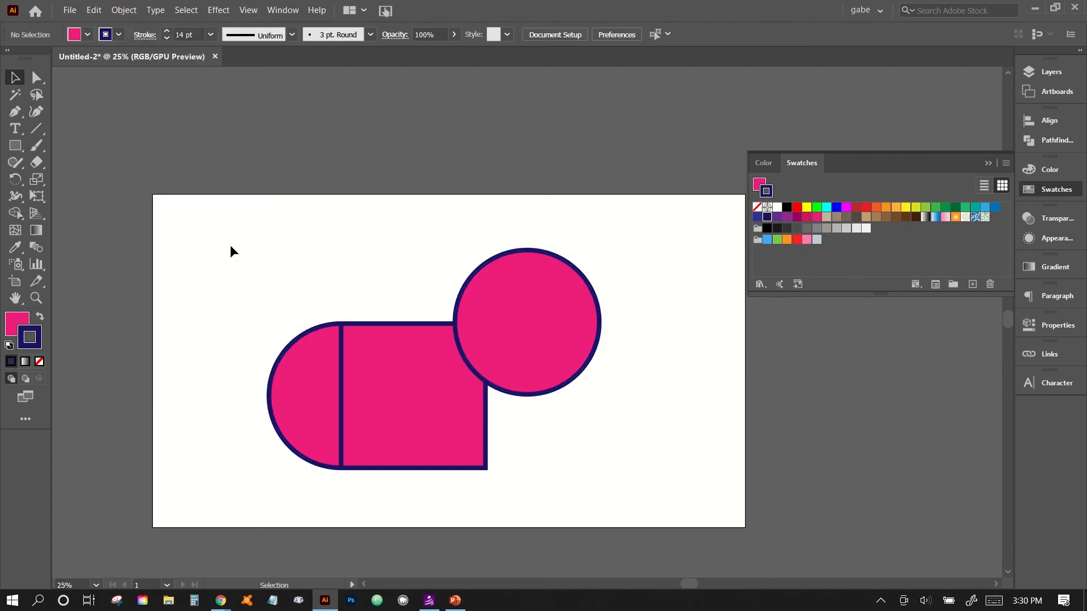
Move the duplicate circle so its centre sits on the midpoint of the square's top edge
drag(555, 357, 697, 299)
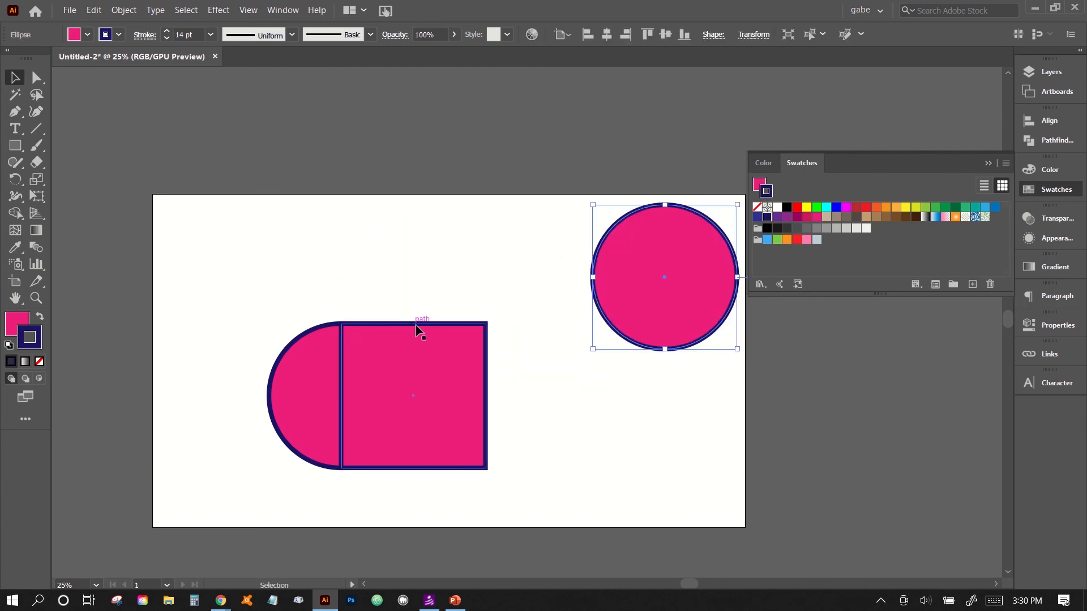
drag(626, 313, 381, 349)
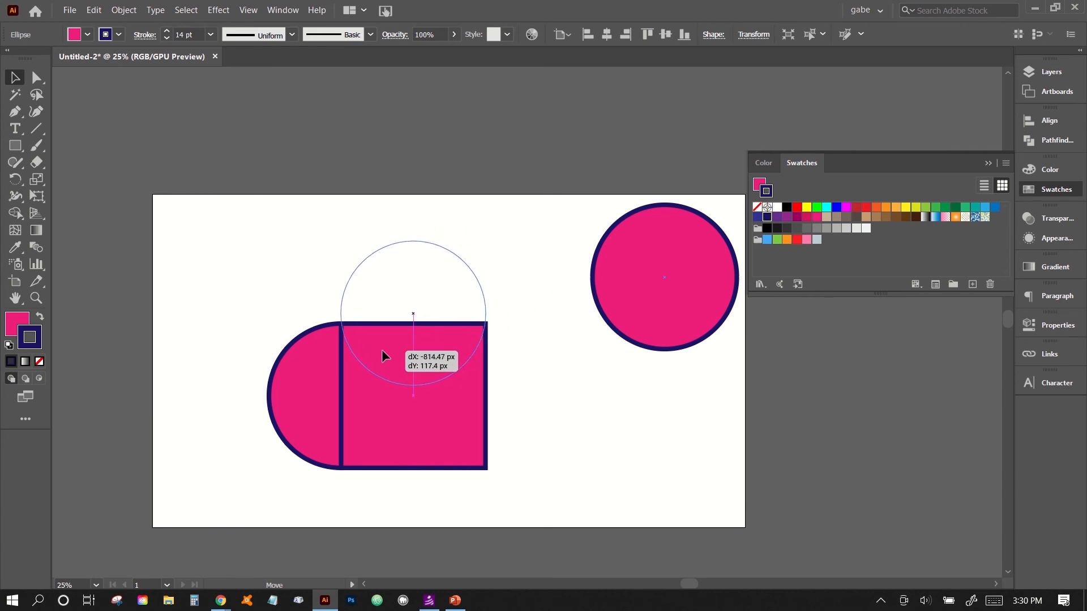
drag(381, 349, 383, 359)
click(596, 360)
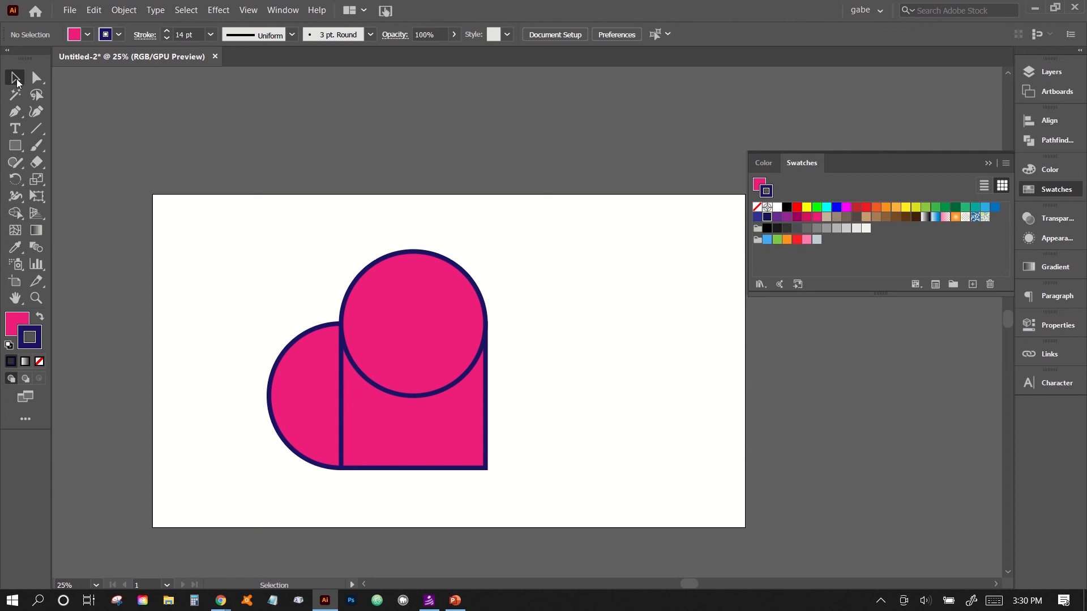
Merge the square and both circles into one heart shape with the Shape Builder tool
drag(215, 219, 507, 473)
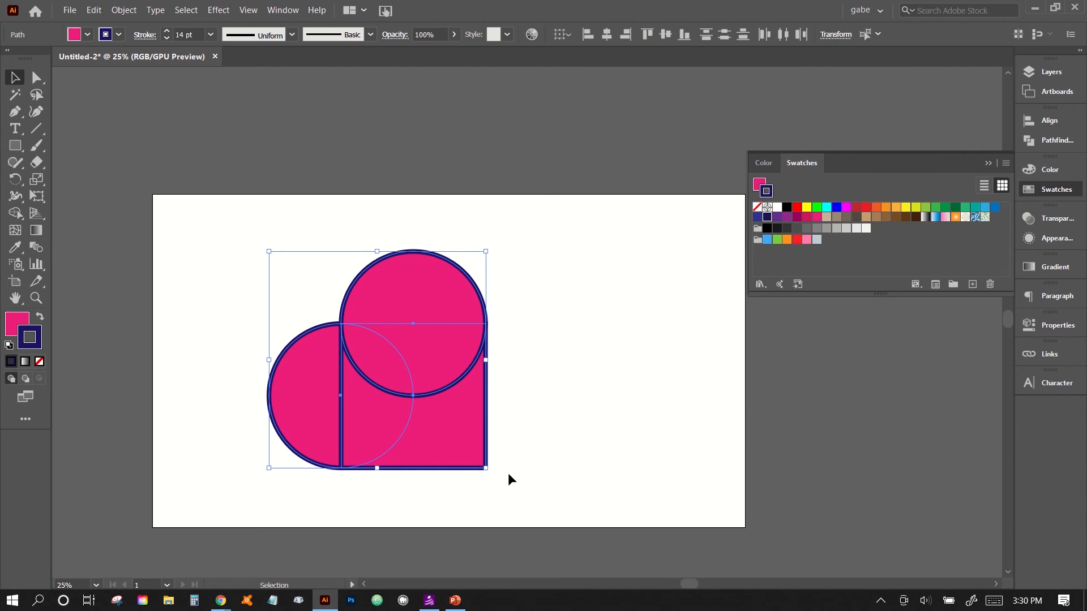
click(16, 213)
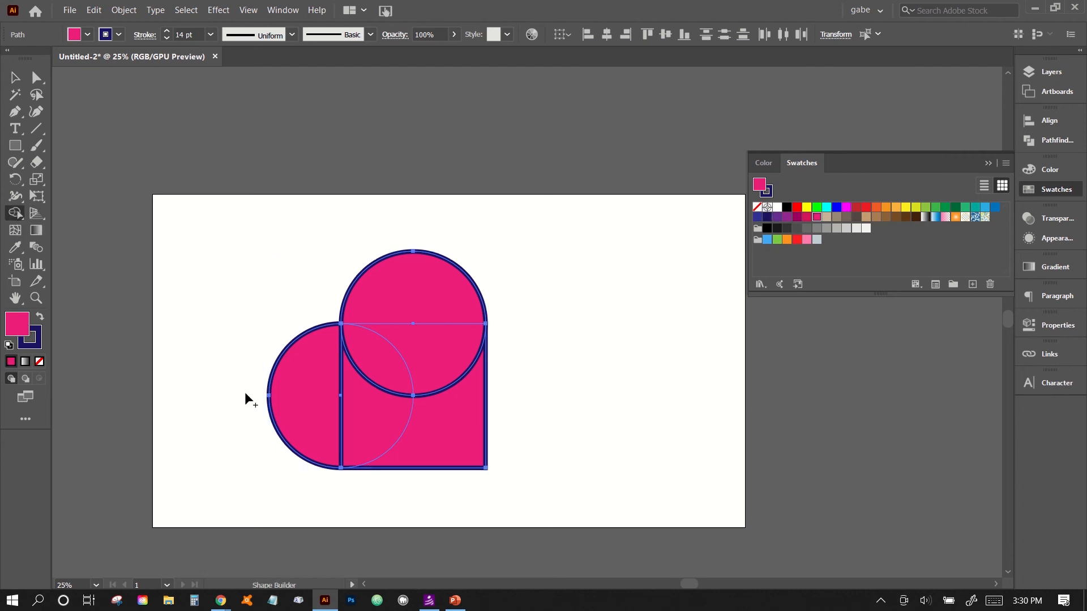
mouse_move(304, 394)
mouse_down()
mouse_move(418, 440)
mouse_move(461, 404)
mouse_move(429, 357)
mouse_move(433, 323)
mouse_move(414, 296)
mouse_move(393, 298)
mouse_move(377, 320)
mouse_move(375, 373)
mouse_up()
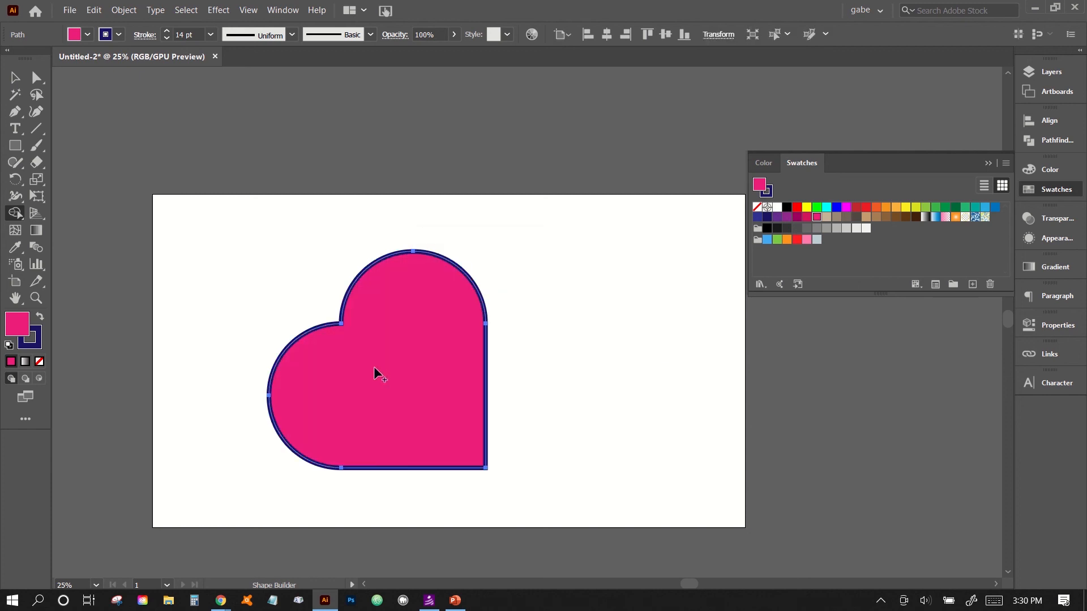
Rotate the heart 45° clockwise so its tip points down, and move it near the artboard's centre
click(15, 79)
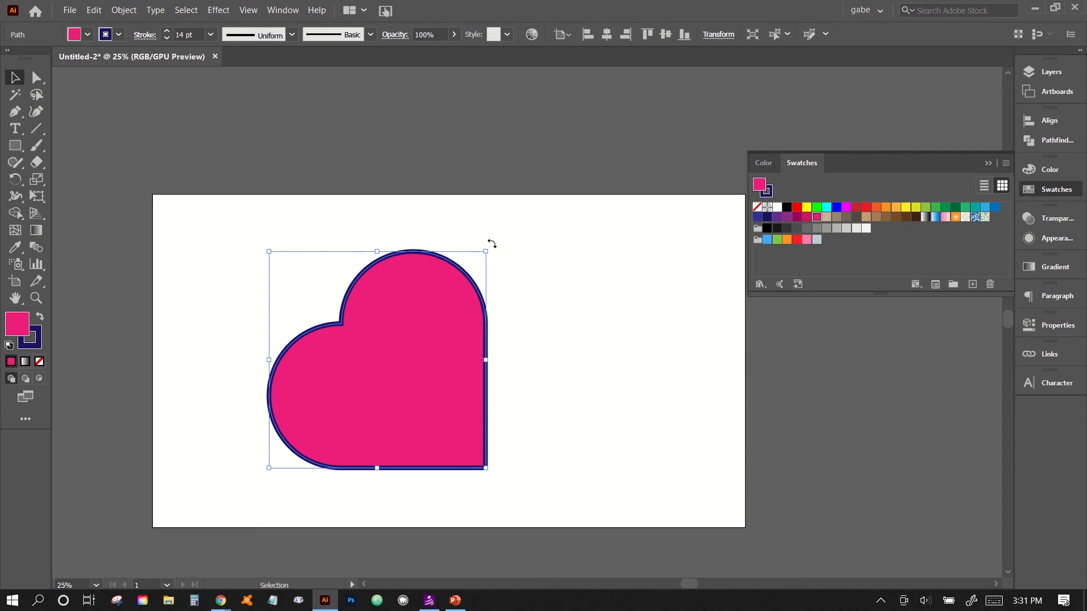
drag(492, 244, 561, 364)
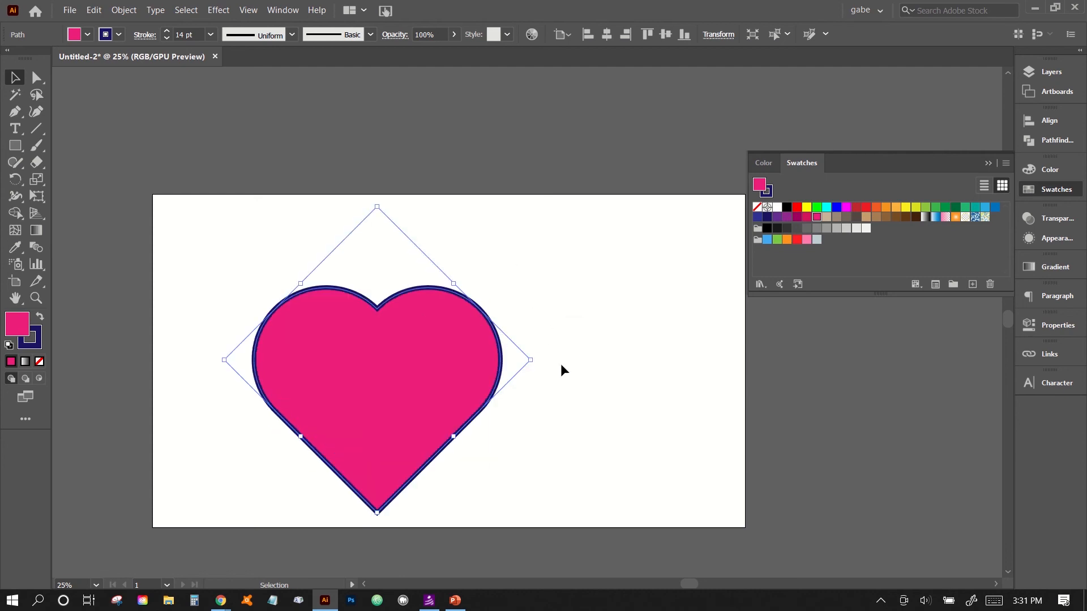
click(561, 365)
drag(405, 354, 464, 326)
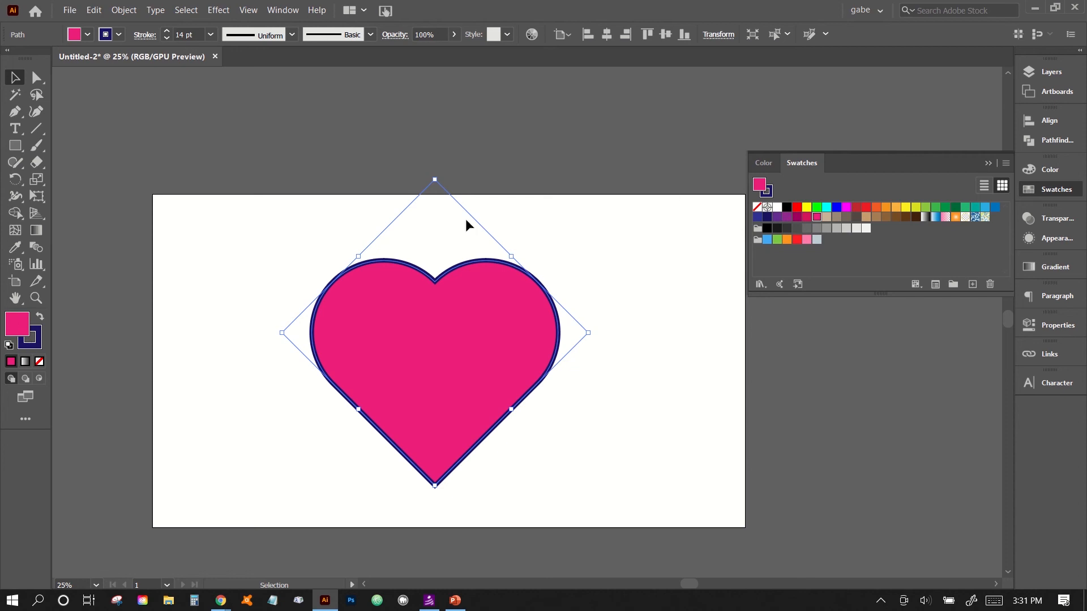
Set the heart's stroke to None and bring its fill colour up for editing
click(772, 191)
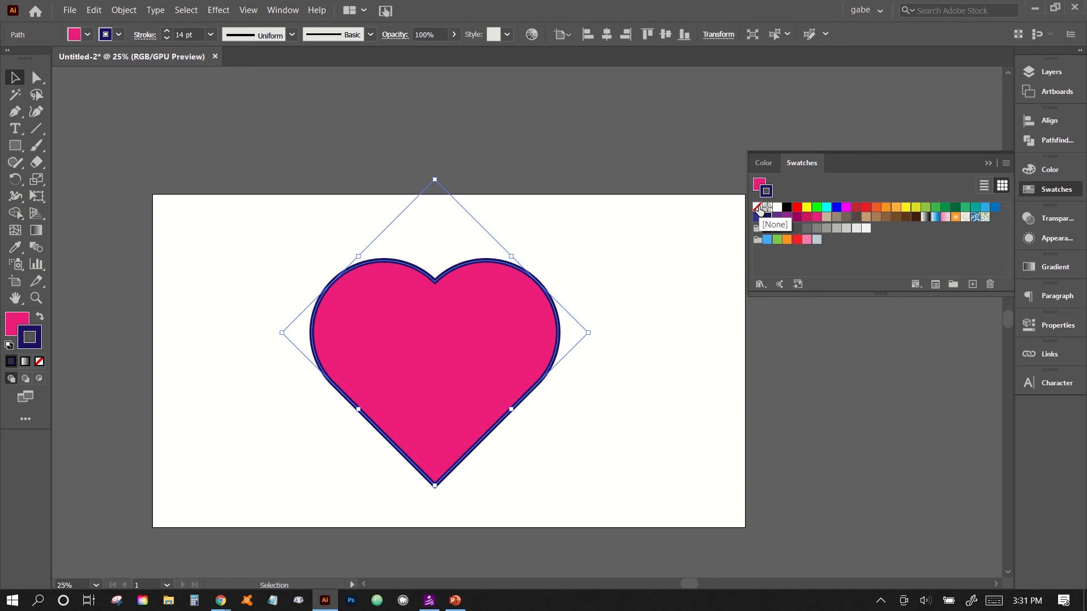
click(758, 209)
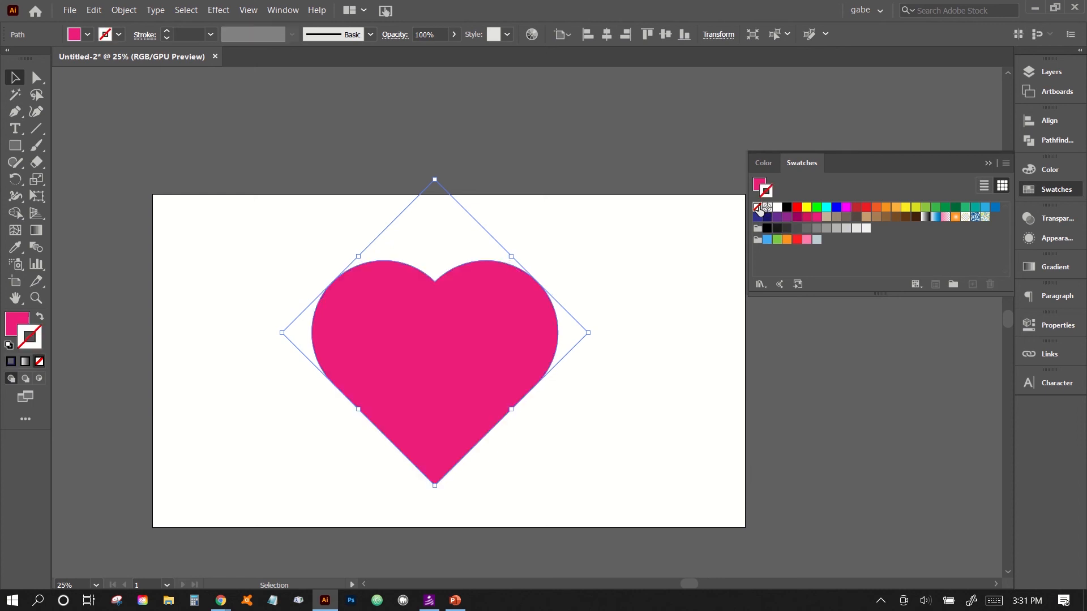
click(648, 252)
click(421, 302)
click(16, 324)
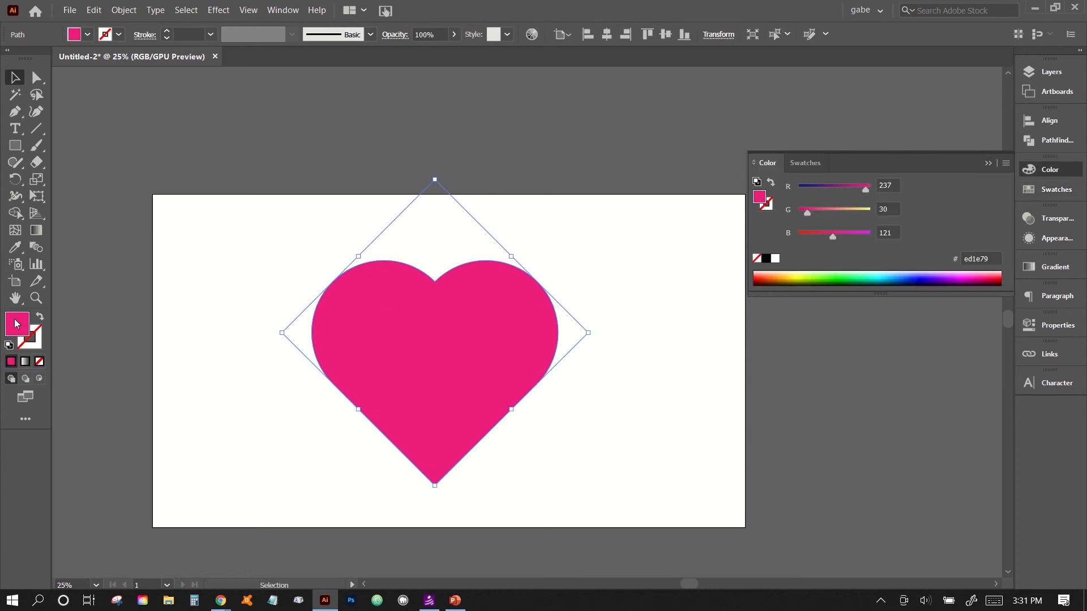
click(632, 460)
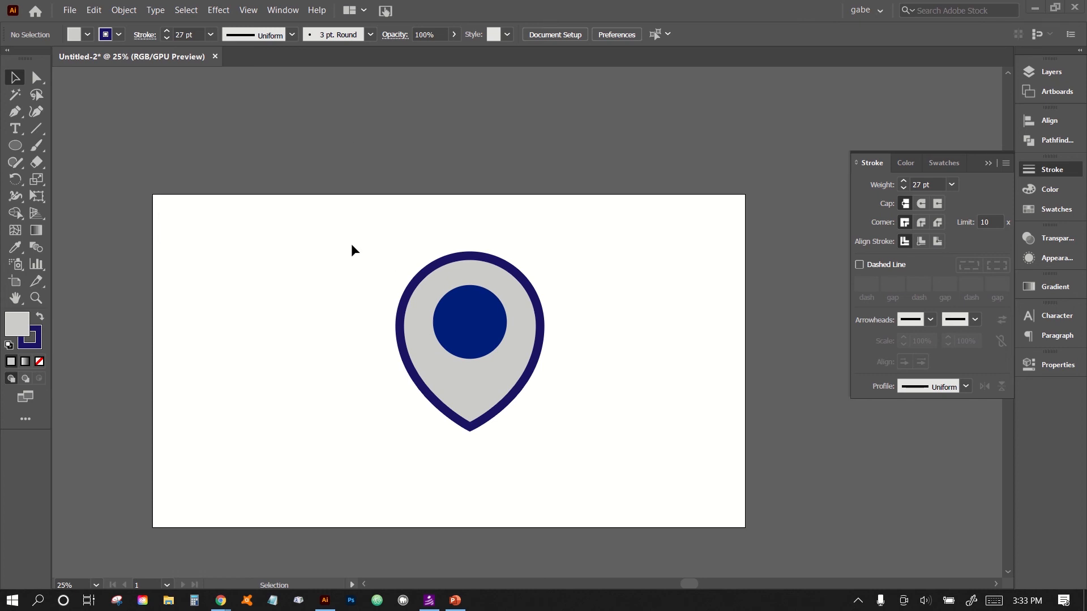
Move the grey map pin together with its blue circle off the artboard's lower-right side and switch to the Ellipse tool
drag(462, 383, 831, 485)
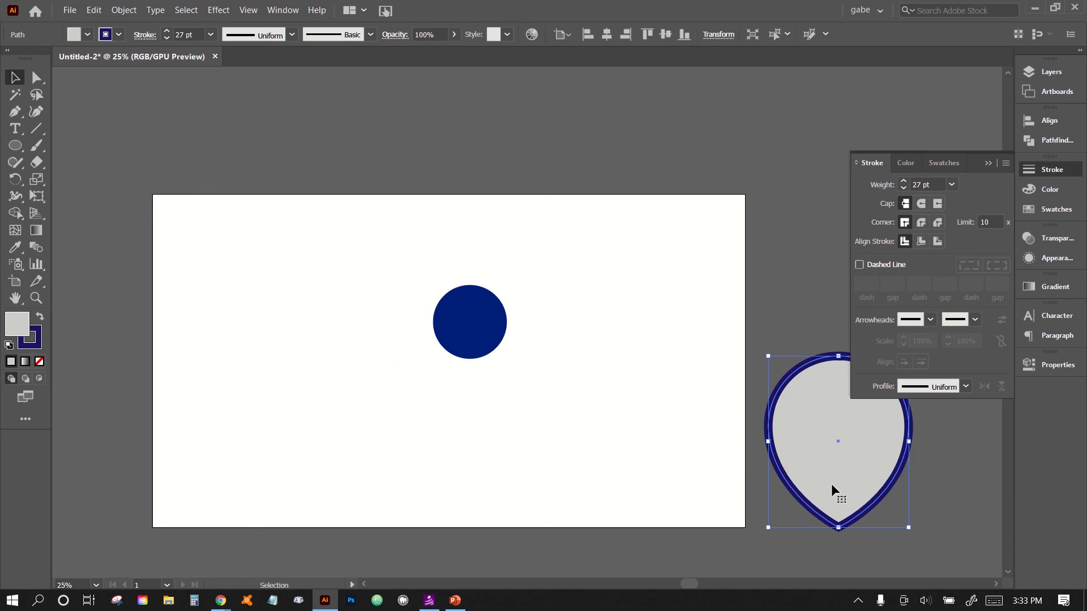
key(ctrl+z)
shift+click(480, 315)
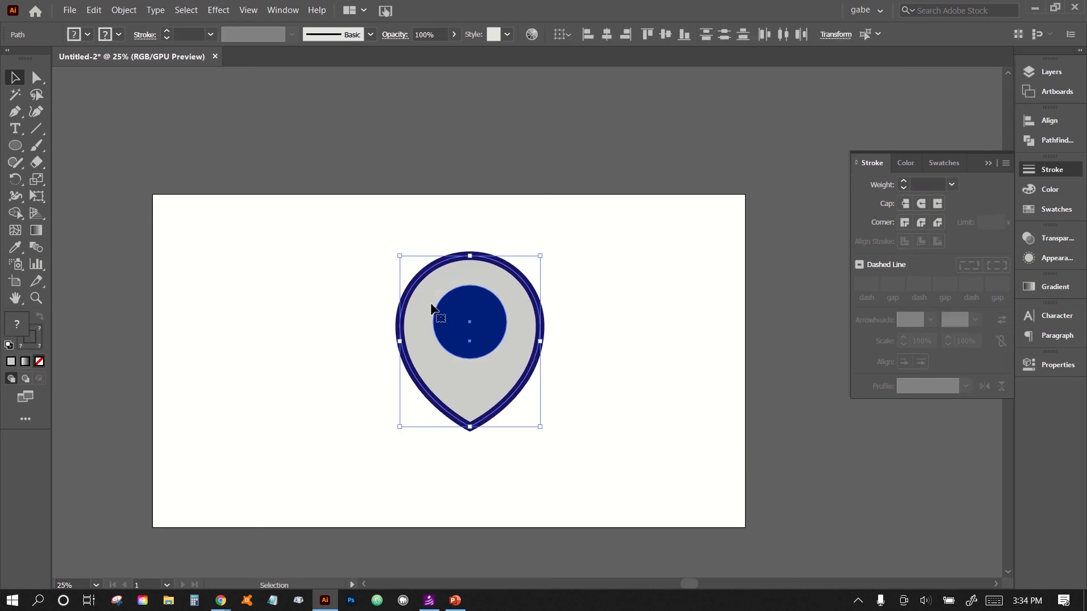
drag(431, 308, 798, 429)
click(260, 320)
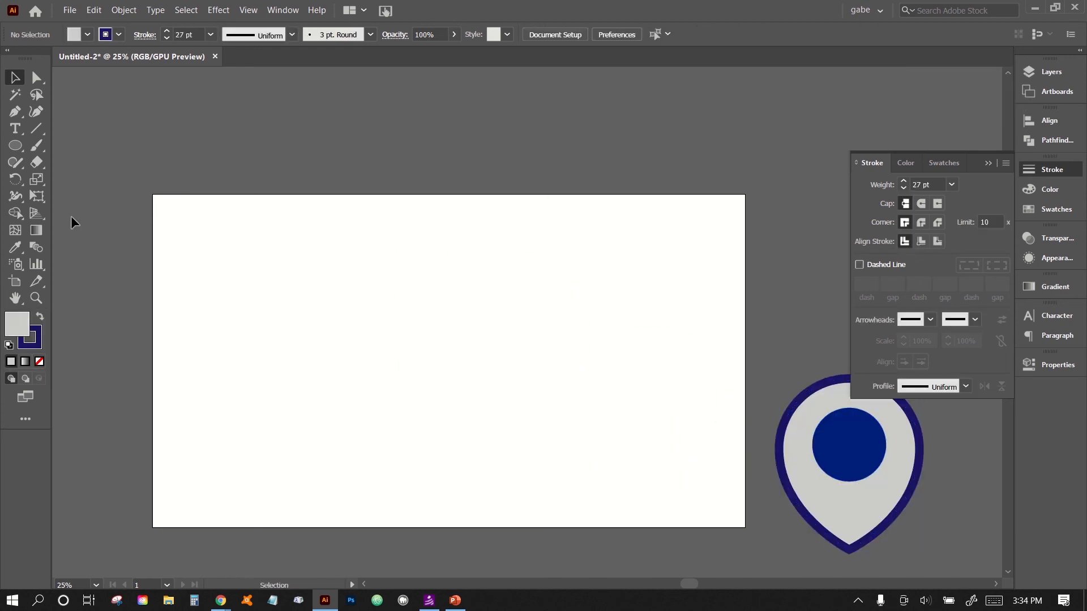
click(16, 146)
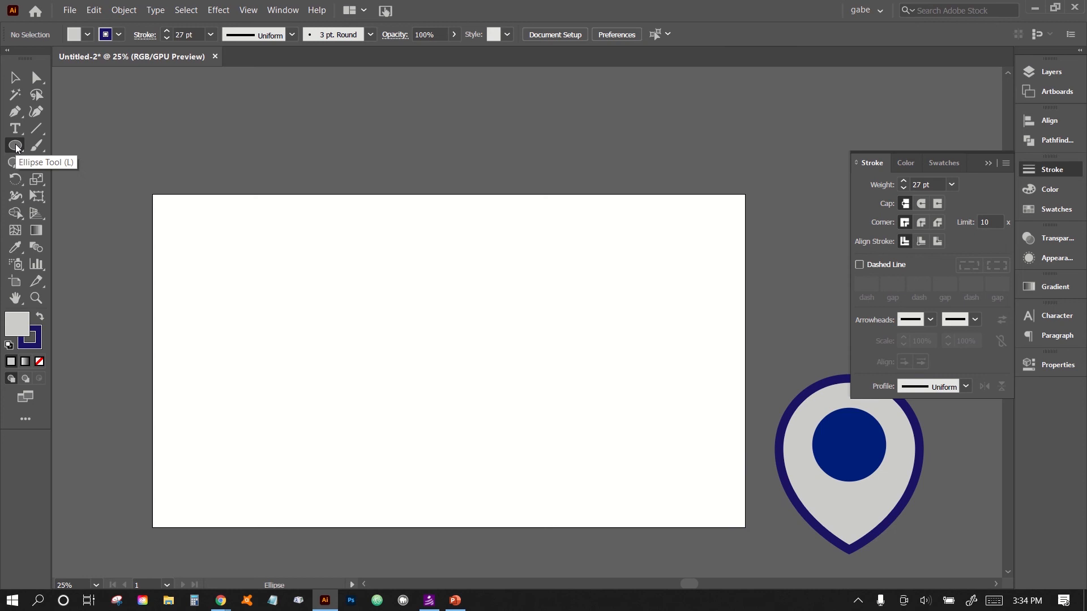
Draw a large circle in the middle of the artboard and select it as a whole object
drag(342, 250, 512, 392)
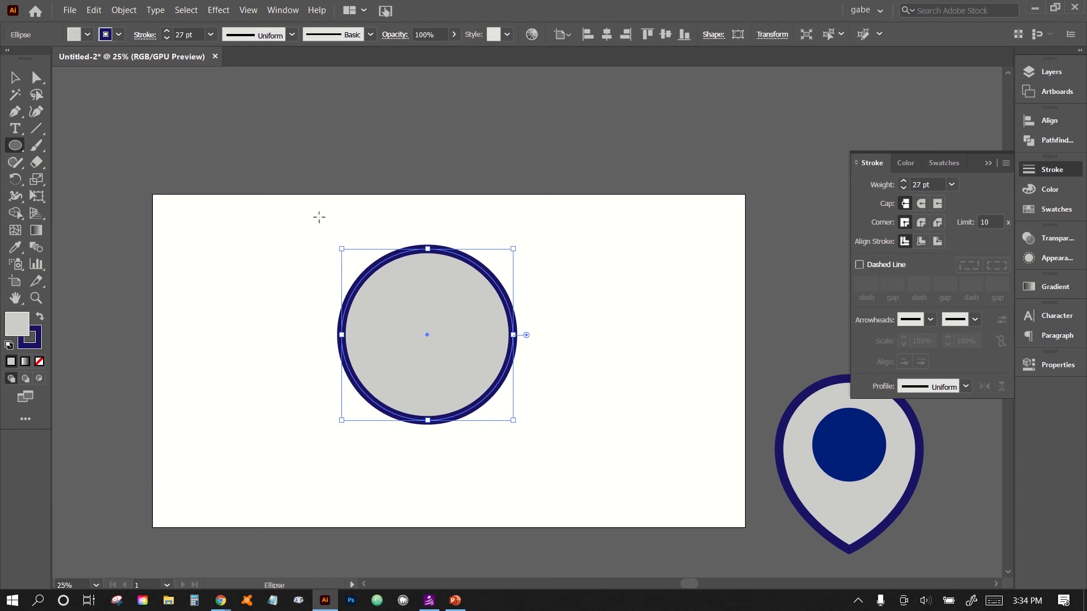
click(36, 77)
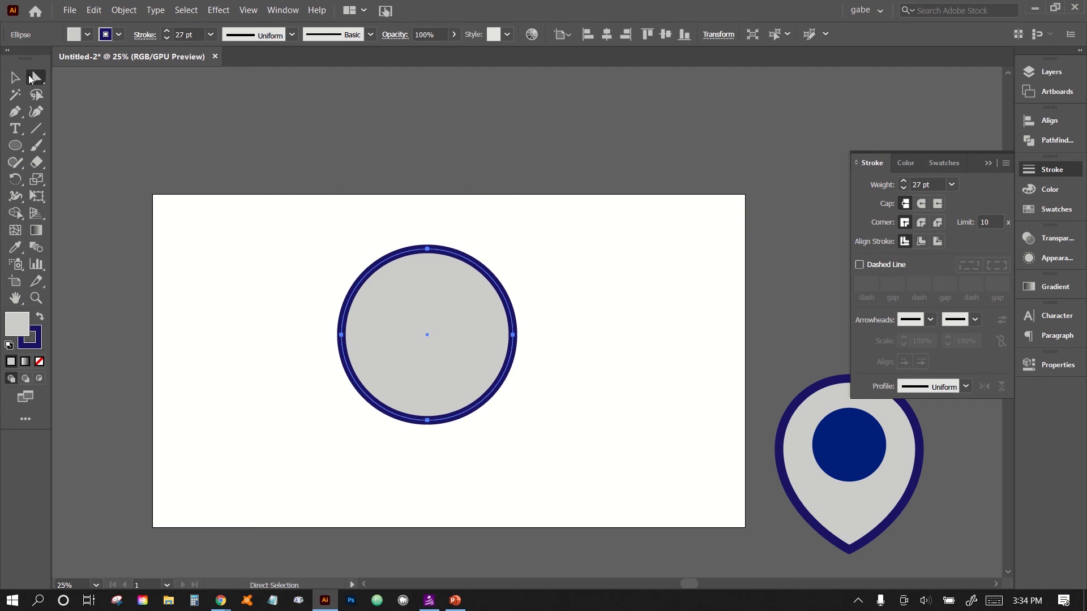
click(15, 78)
click(306, 292)
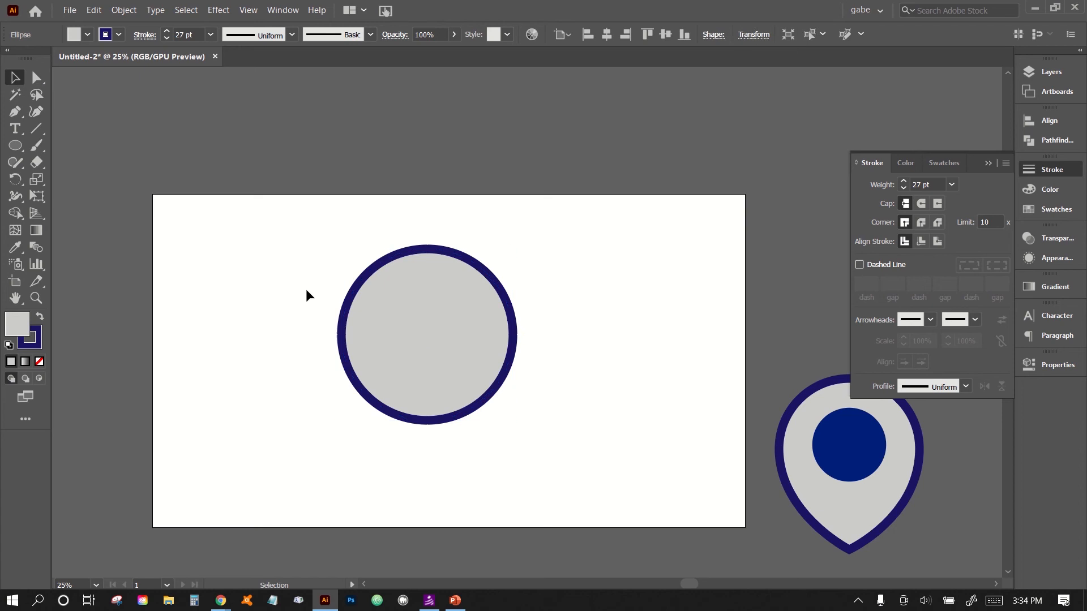
click(385, 362)
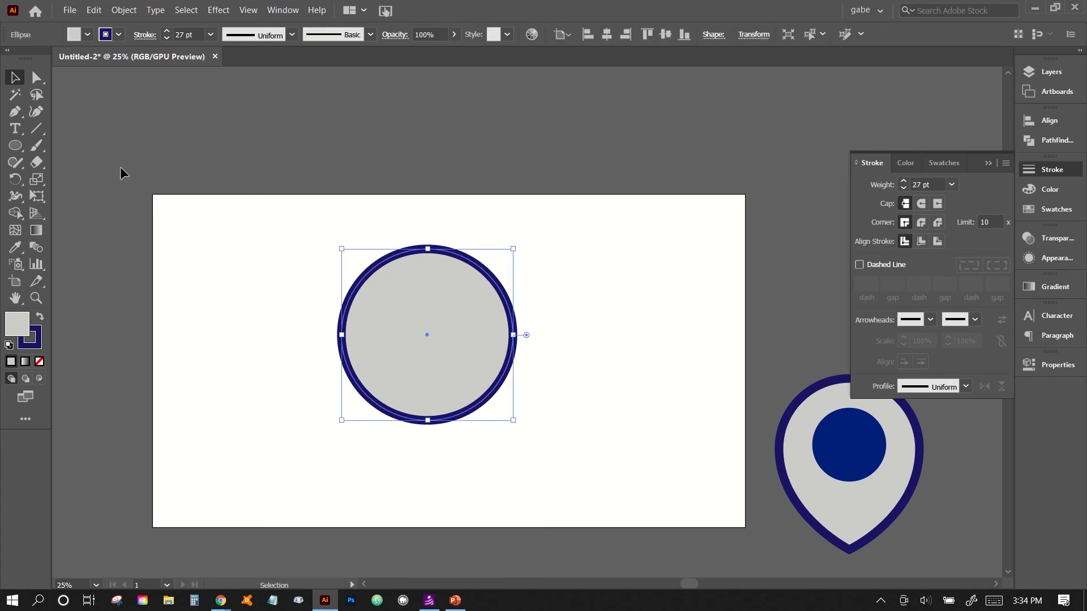
Select only the circle's bottom anchor point with Direct Selection and nudge it straight down to Y about 868 px
click(44, 81)
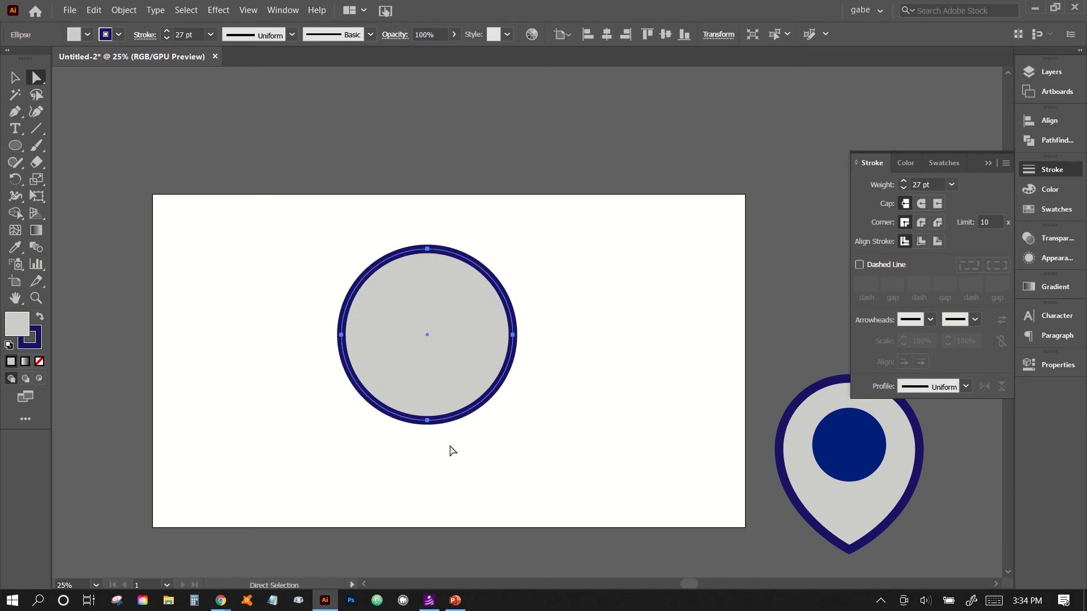
drag(450, 446, 406, 403)
drag(406, 403, 406, 403)
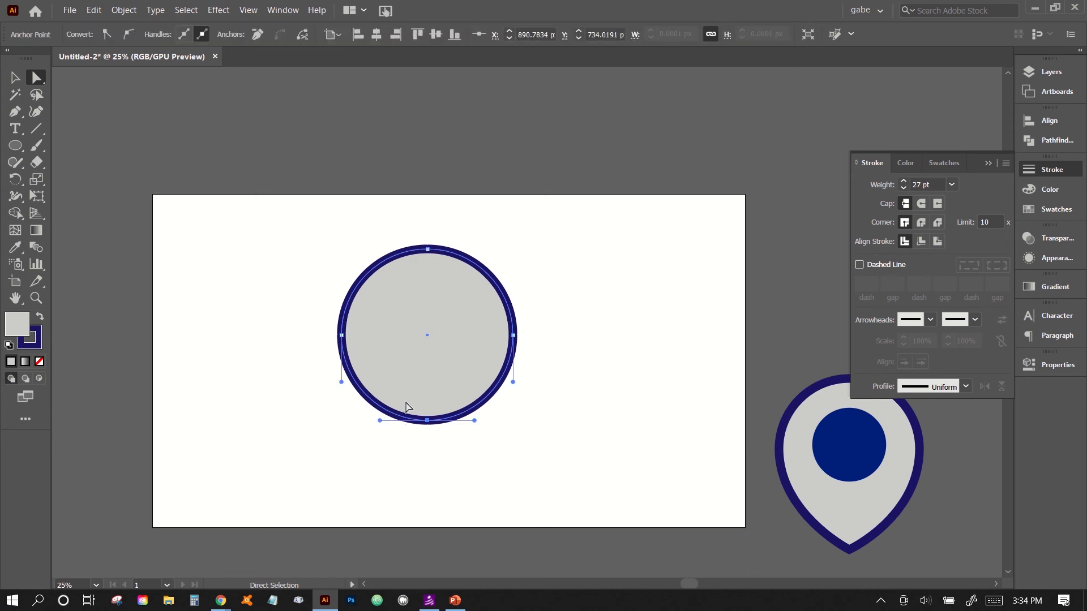
key(shift+Down)
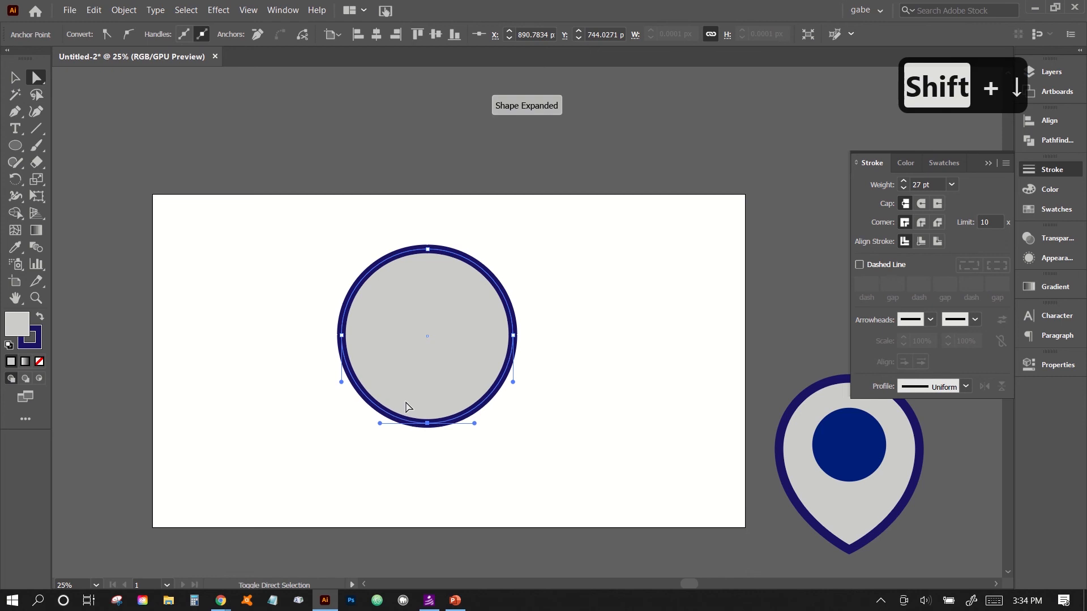
key(shift+Down)
key(shift+Down)
key(shift+Down)
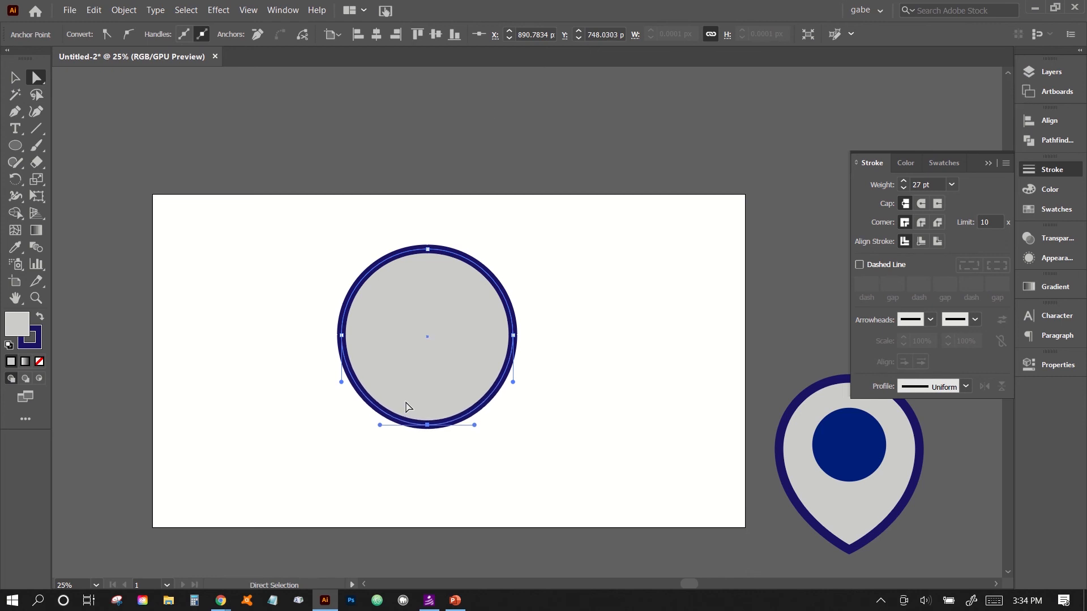
key(shift+Down)
key(shift+Down)
key(shift+Down)
key(shift+Down)
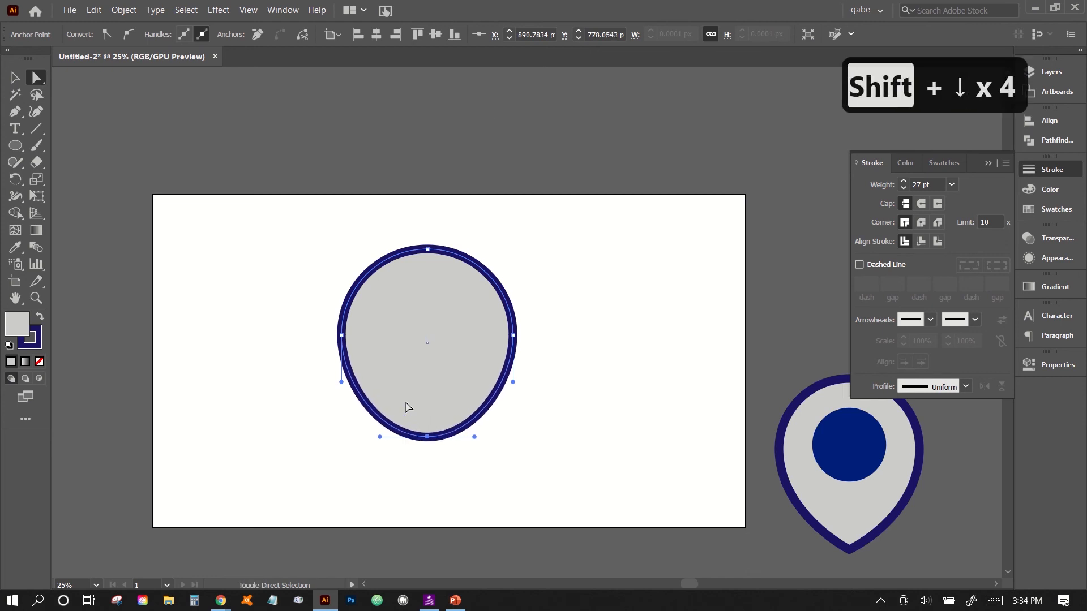
key(shift+Down)
key(shift+Down)
key(shift+Down)
key(shift+Down)
key(shift+Down)
key(shift+Down)
key(shift+Down)
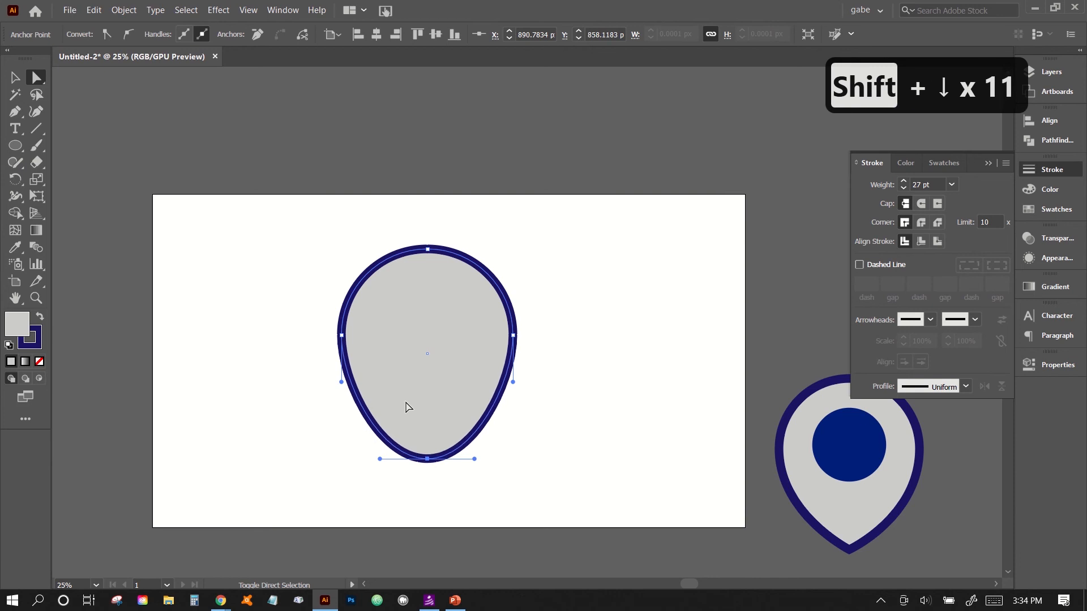
key(shift+Down)
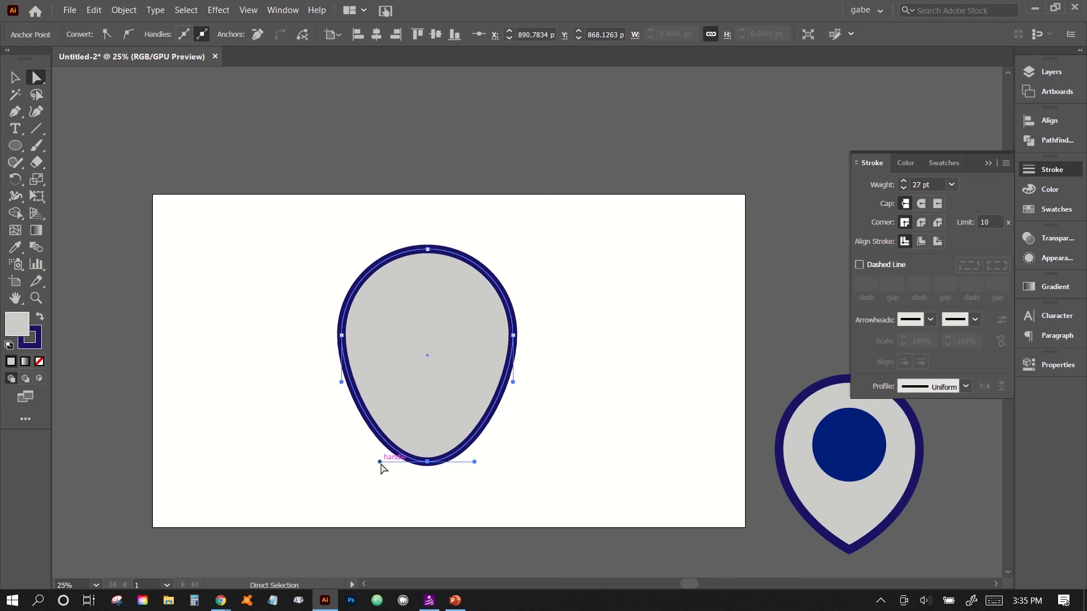
Collapse the bottom anchor's handles into a sharp tip and lengthen the two side anchors' lower handles equally to round out the pin
drag(380, 463, 427, 462)
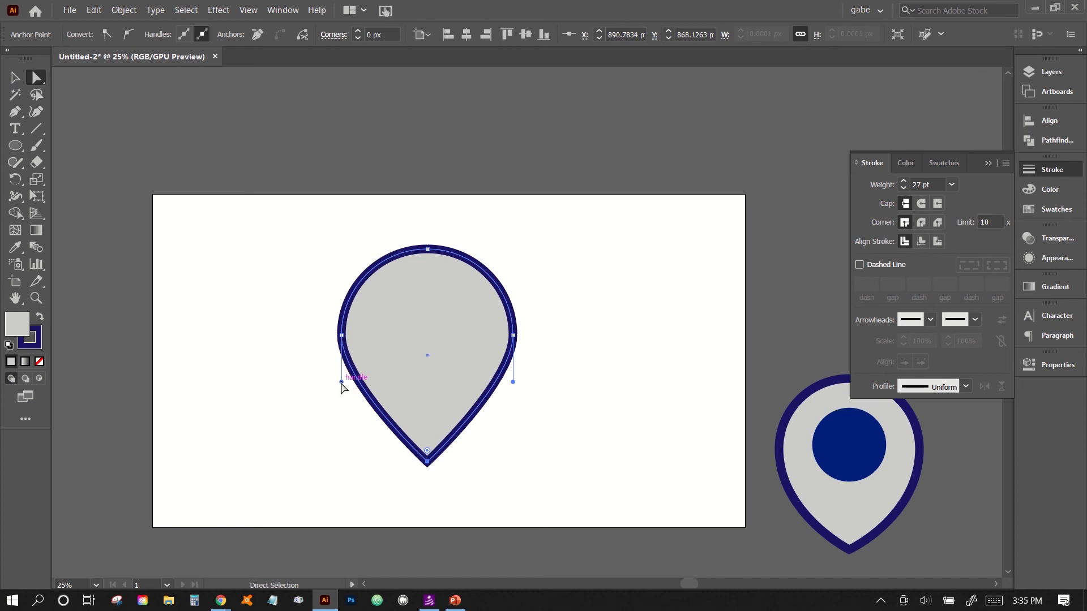
mouse_move(342, 383)
mouse_down()
mouse_move(338, 437)
mouse_move(342, 408)
mouse_move(292, 420)
mouse_move(333, 416)
mouse_move(243, 359)
mouse_move(288, 365)
mouse_move(240, 362)
mouse_move(268, 387)
mouse_move(257, 410)
mouse_move(347, 422)
mouse_move(352, 407)
mouse_move(349, 424)
mouse_up()
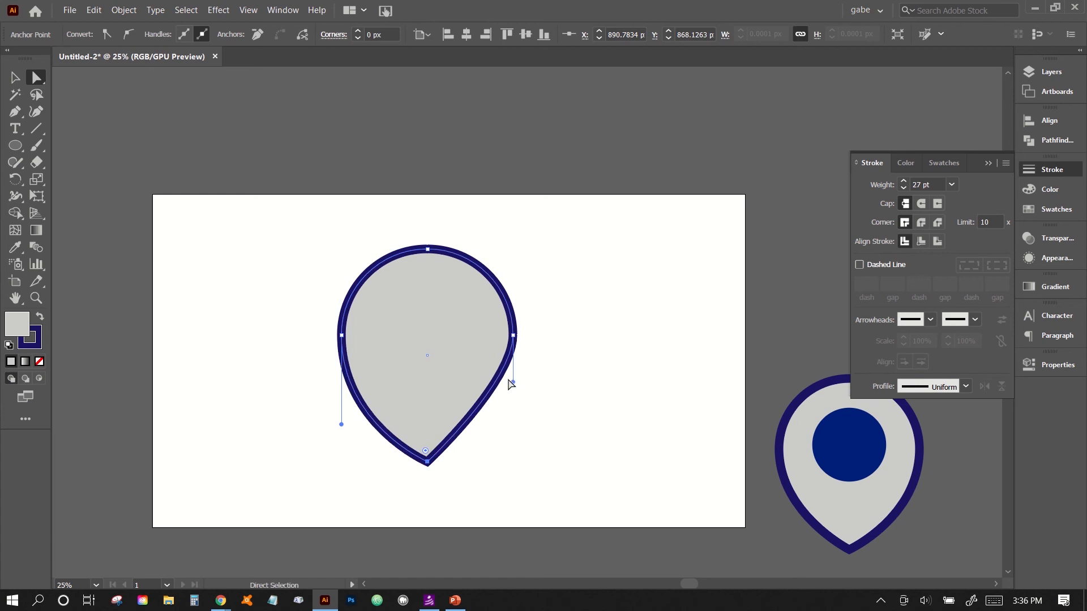
drag(513, 384, 512, 419)
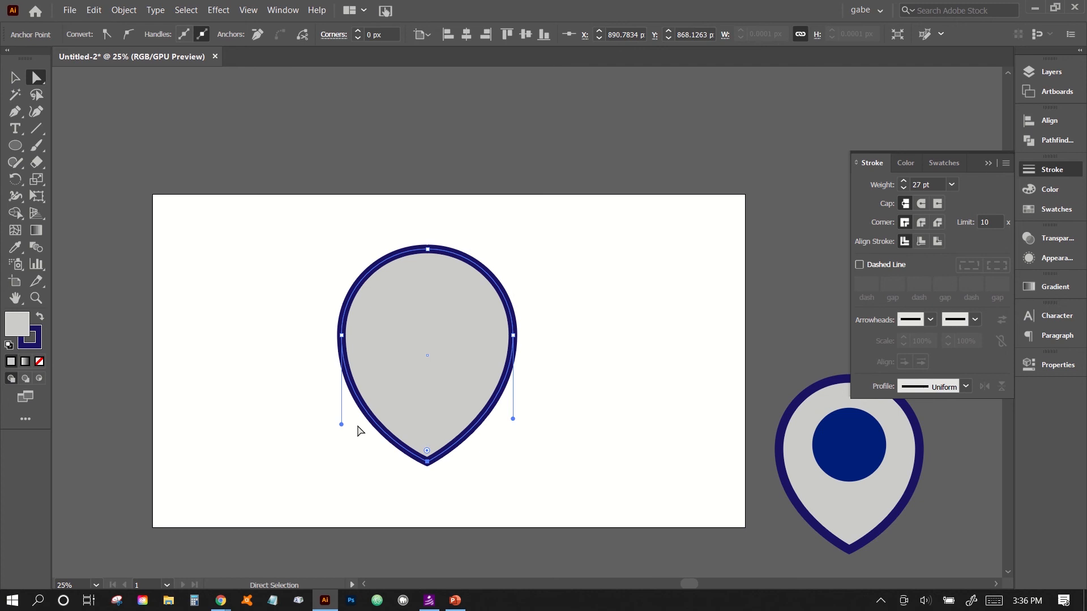
drag(342, 425, 341, 420)
click(349, 460)
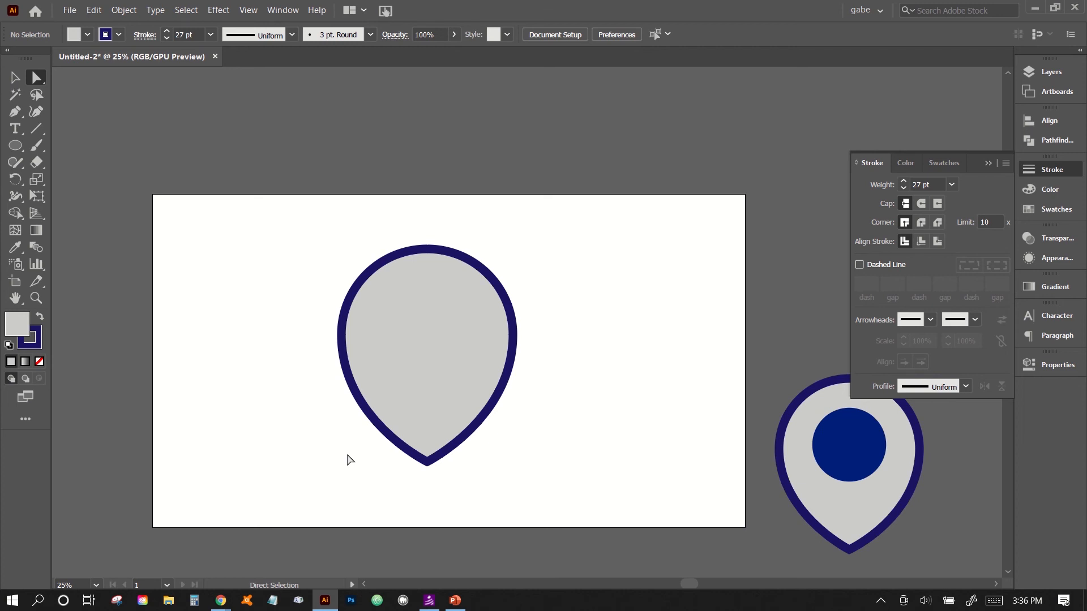
Draw a circle about half the pin's width beside it and place it inside the pin's upper half, centred sideways
click(20, 150)
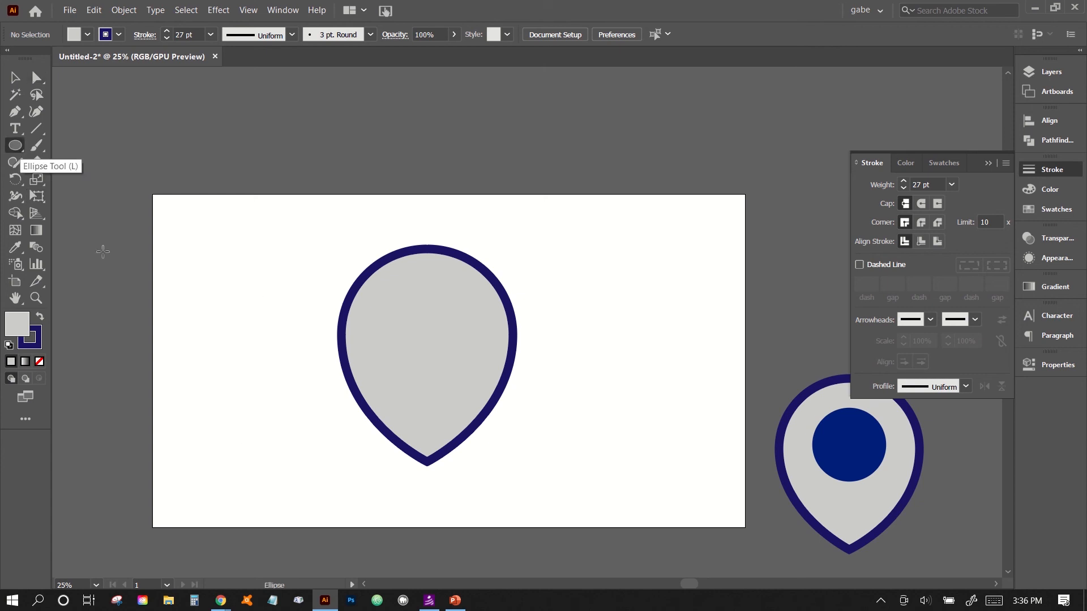
drag(222, 287, 305, 369)
click(15, 78)
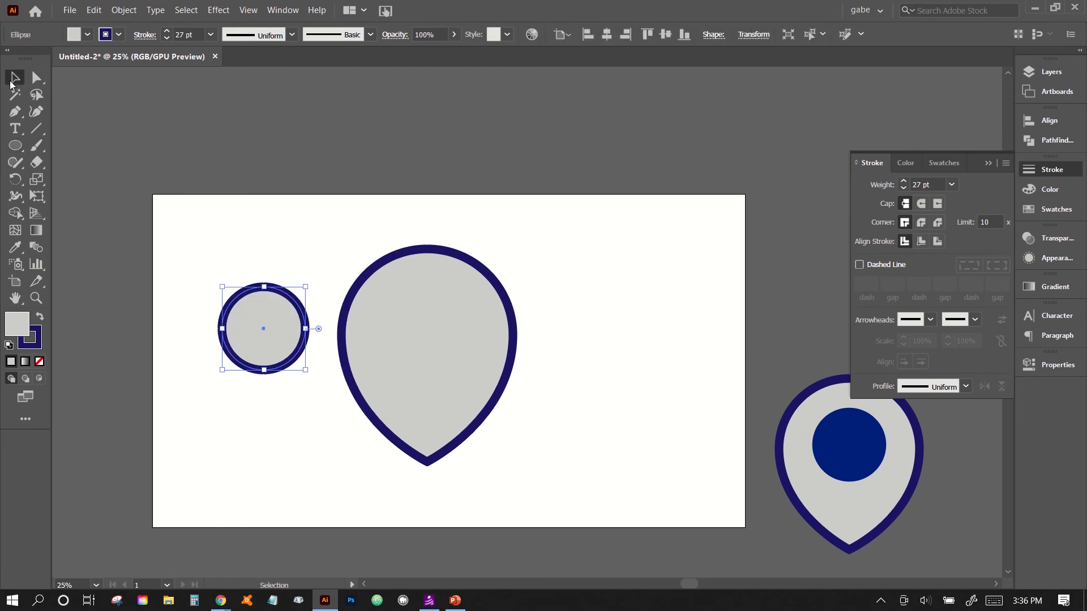
drag(242, 327, 410, 354)
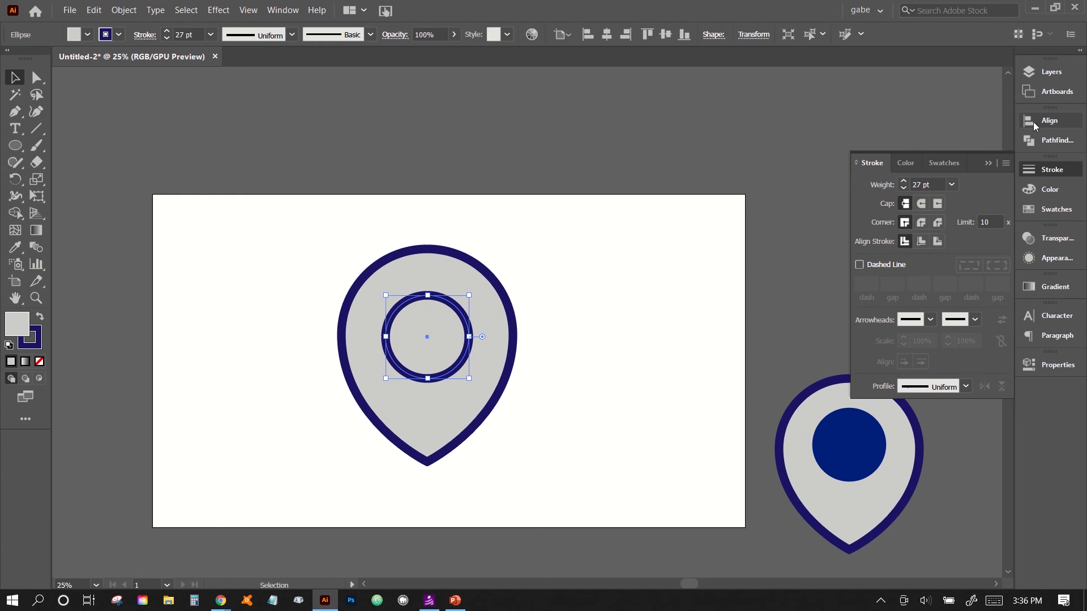
Show the Align options and move the small circle out of the pin to just beyond its right edge
click(285, 10)
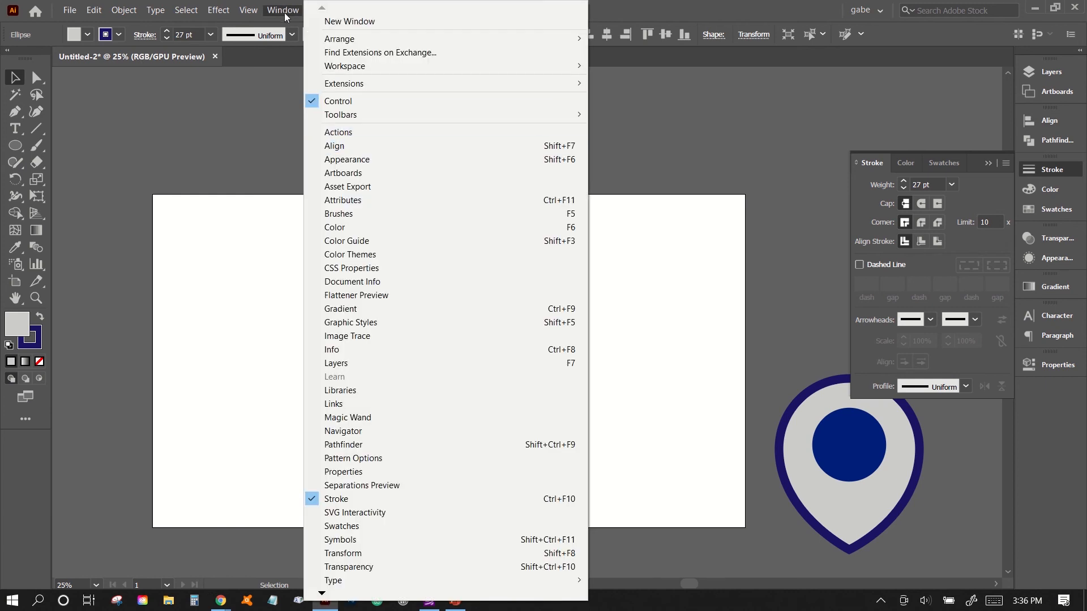
click(348, 147)
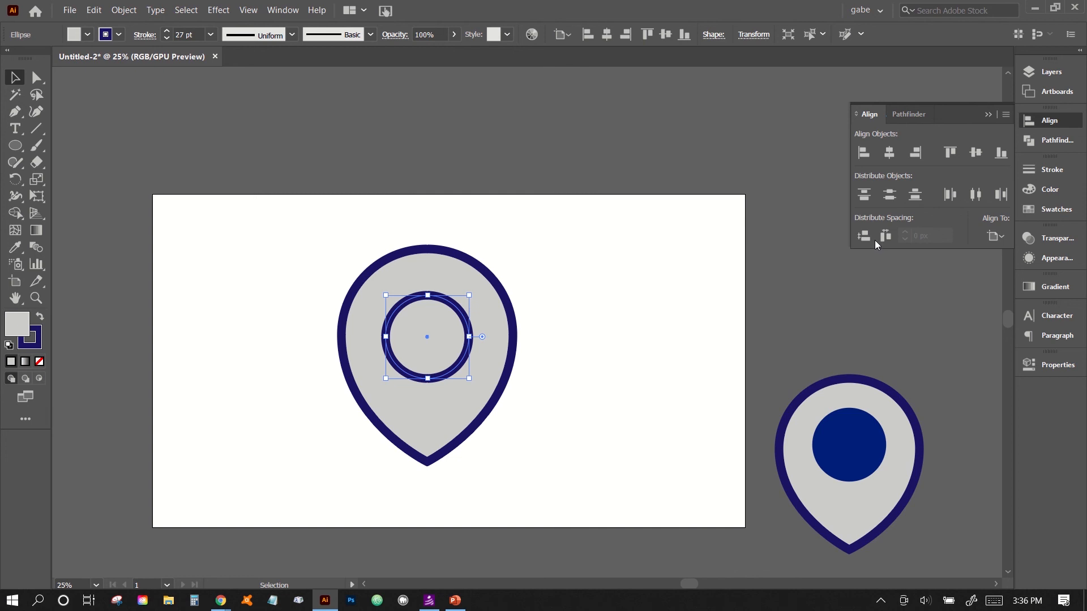
click(703, 269)
drag(438, 344, 567, 387)
click(601, 406)
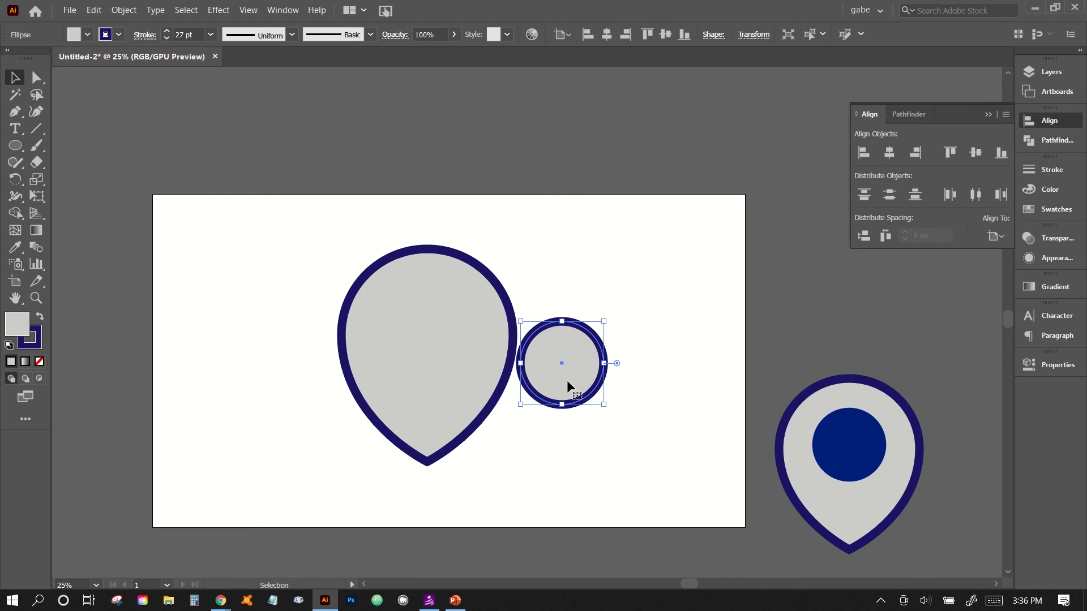
Select the new pin shape and the small circle together
click(460, 399)
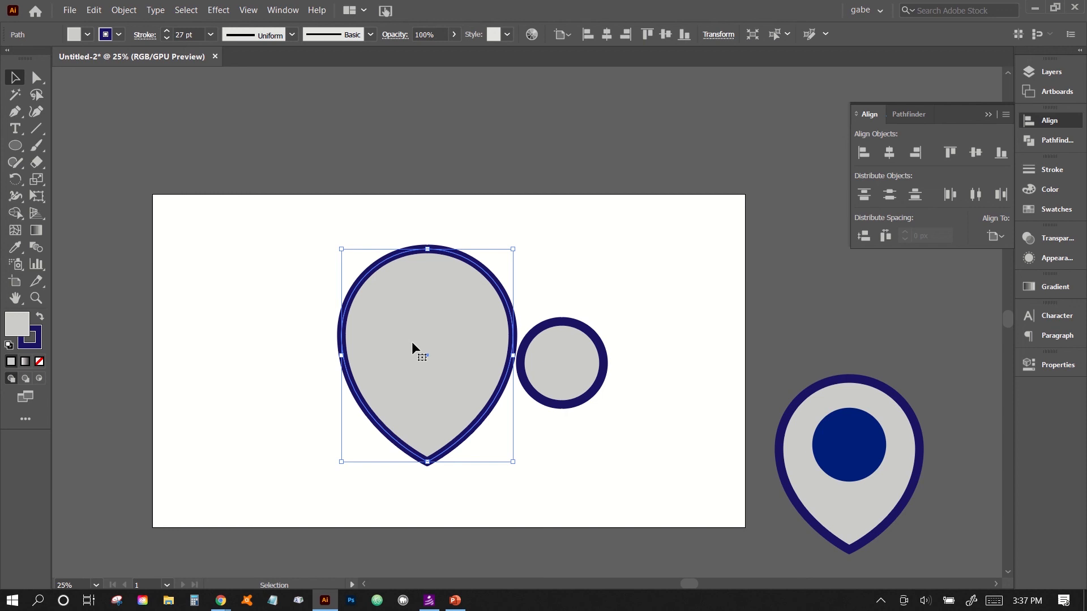
click(302, 221)
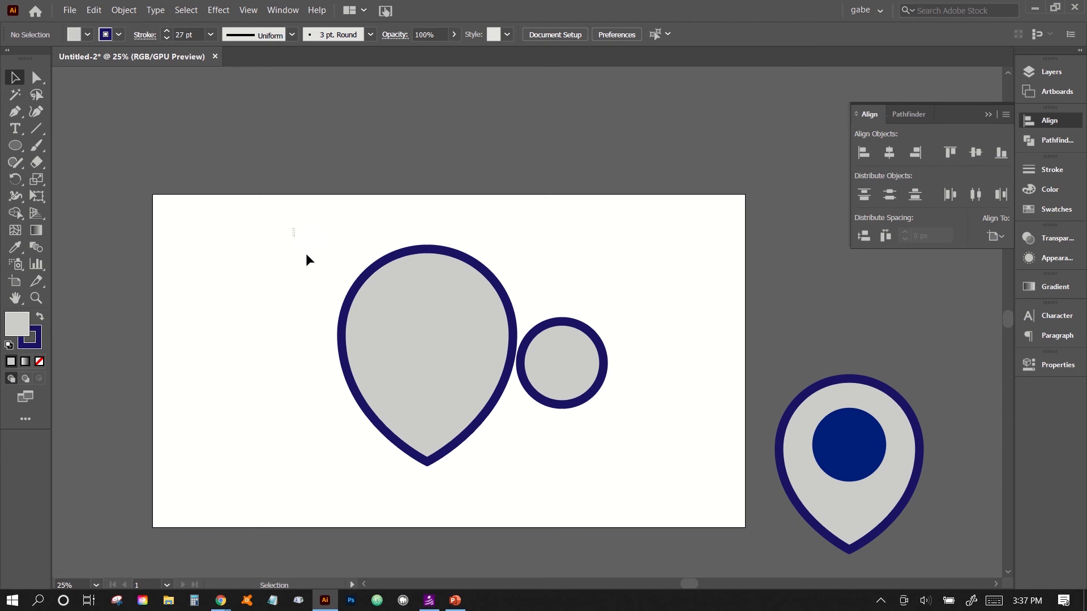
drag(306, 256, 550, 472)
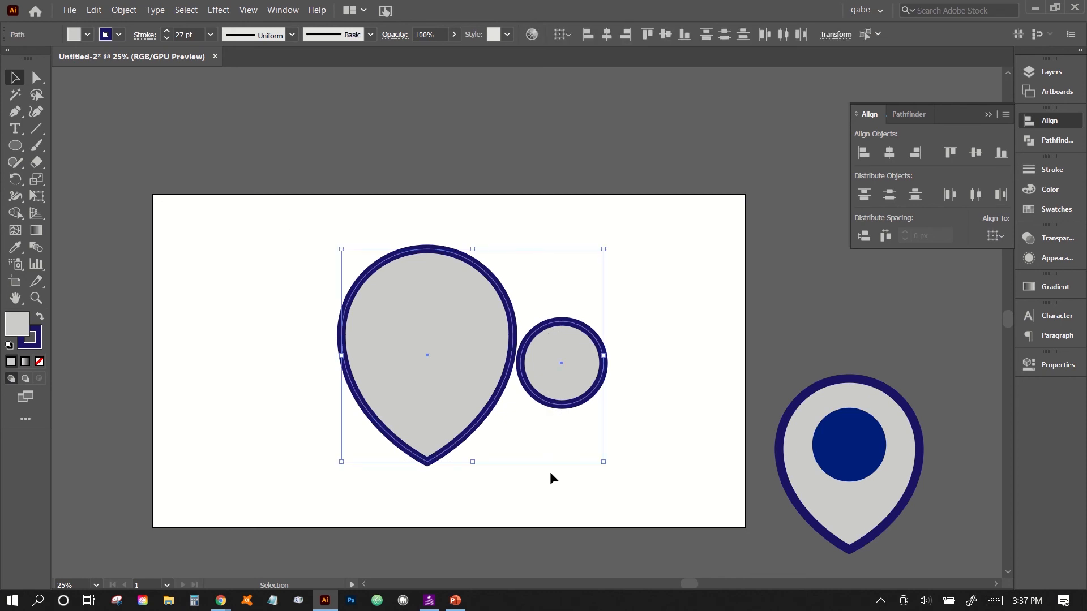
Try aligning the pin and small circle by their left edges, right edges and top edges
click(859, 159)
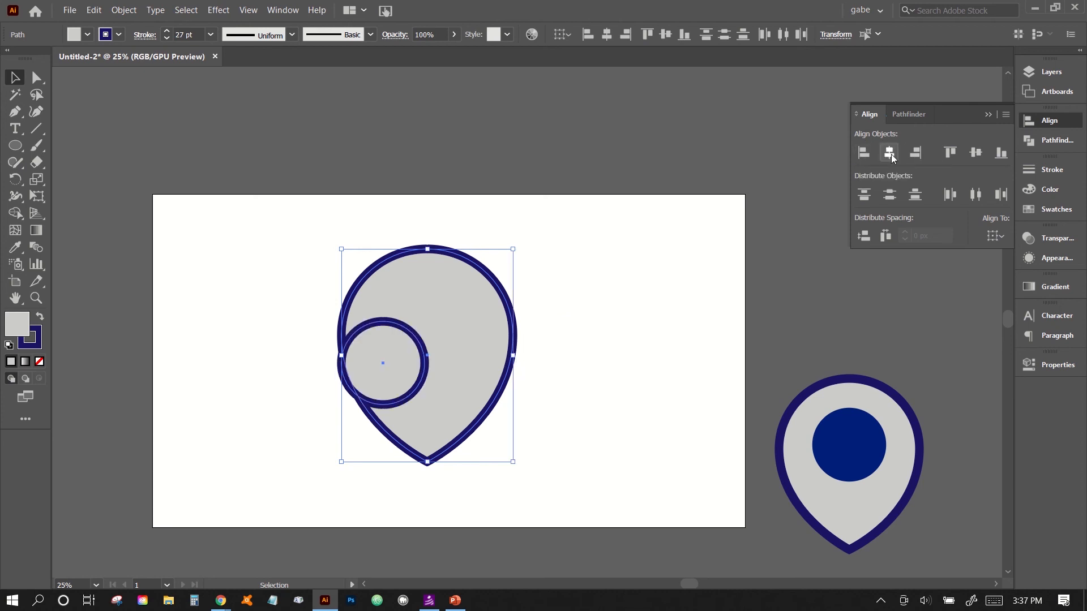
click(915, 154)
click(945, 157)
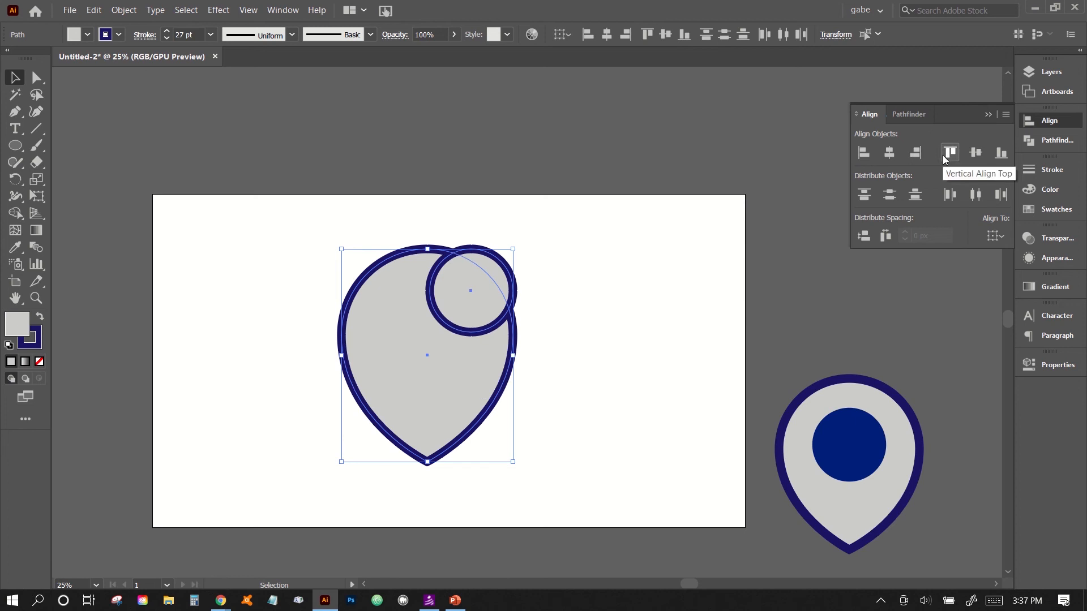
Align the pin and small circle on their horizontal and vertical centres, and leave both deselected
click(896, 158)
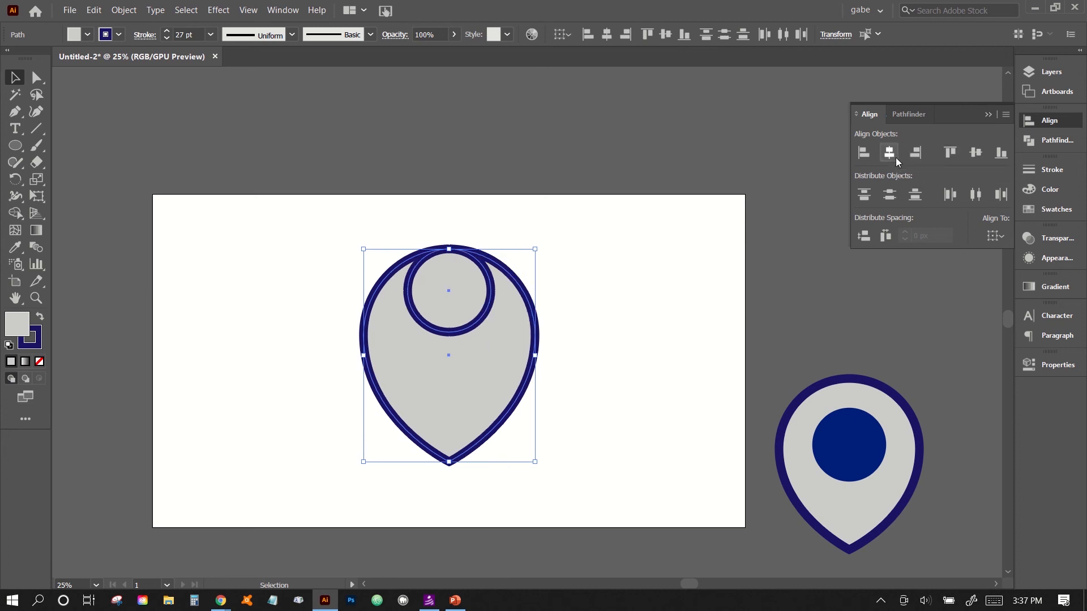
click(976, 153)
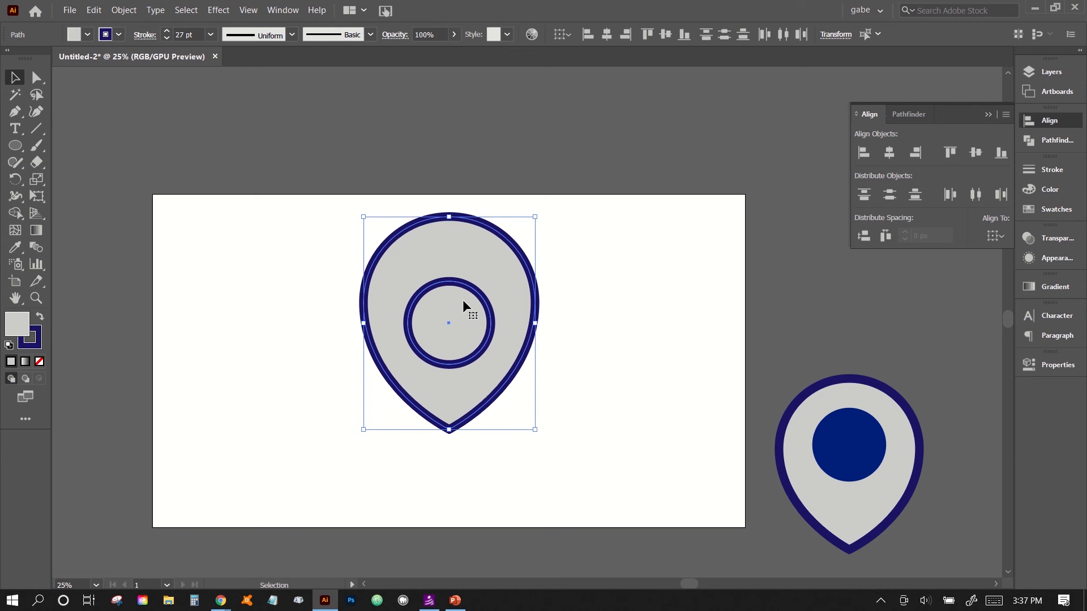
click(600, 365)
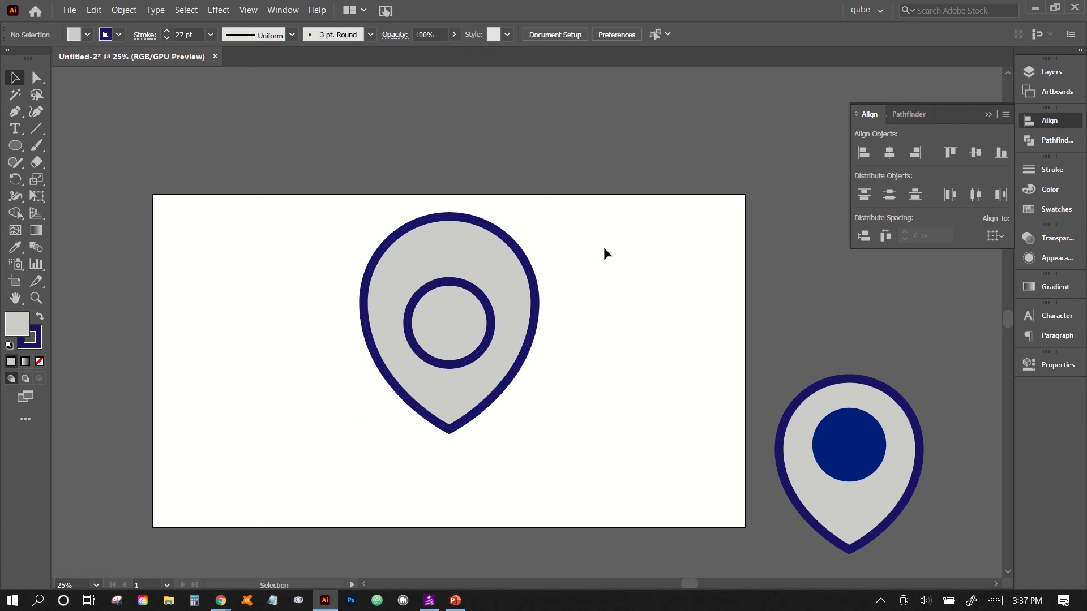
drag(341, 195, 562, 468)
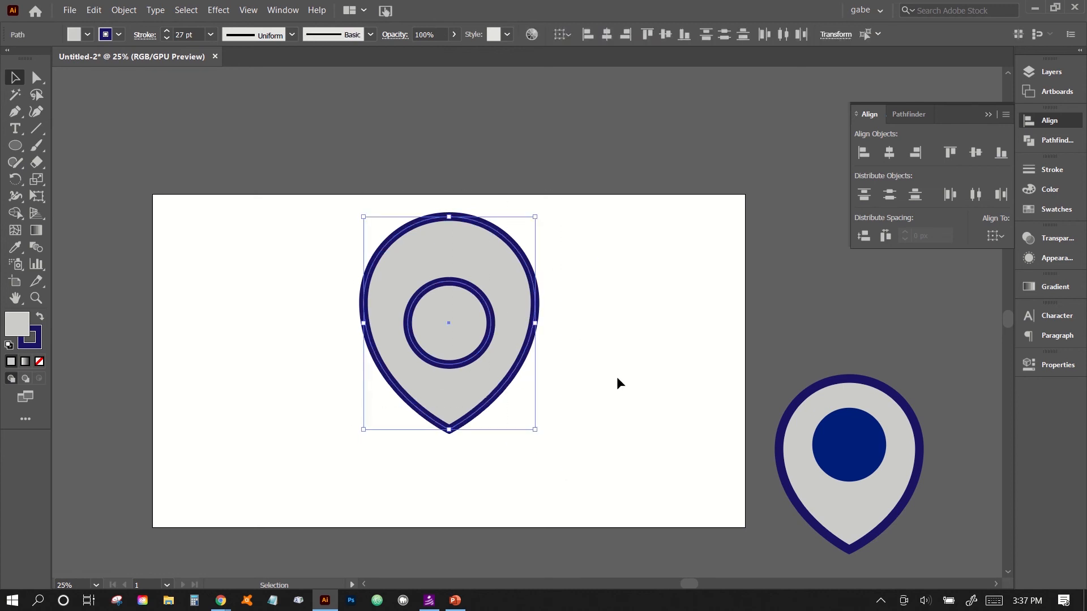
click(616, 376)
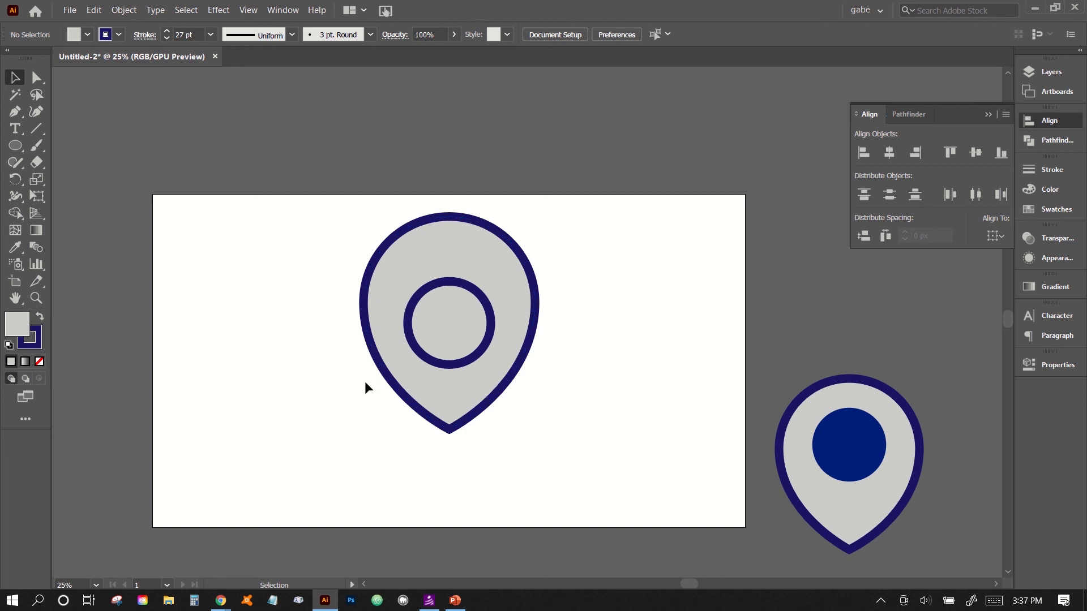
Nudge the small circle up about 40 px inside the pin and deselect it
scroll(284, 362, up, 1)
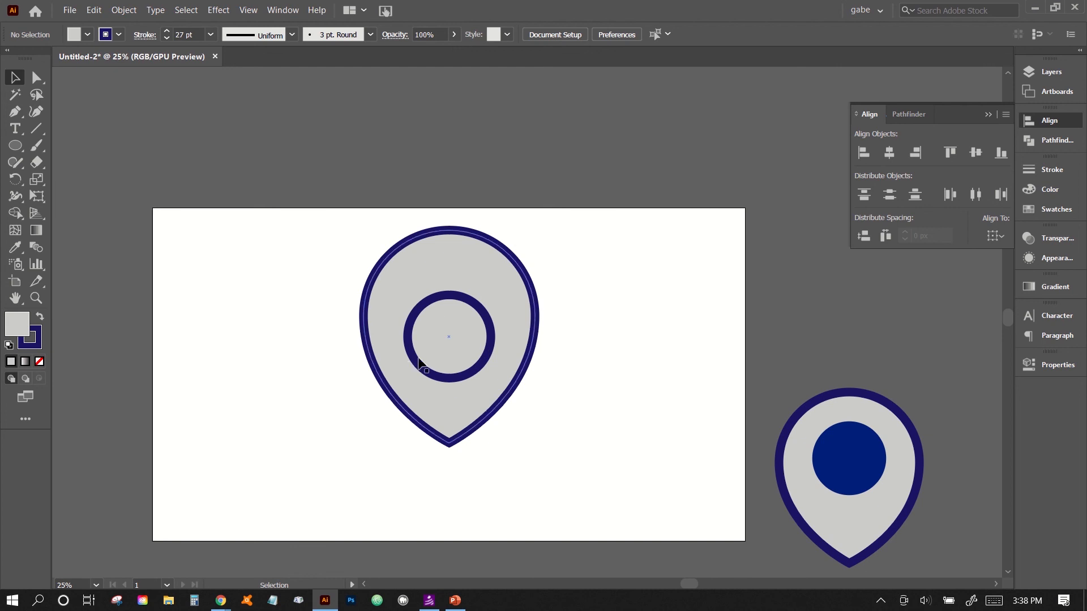
click(435, 363)
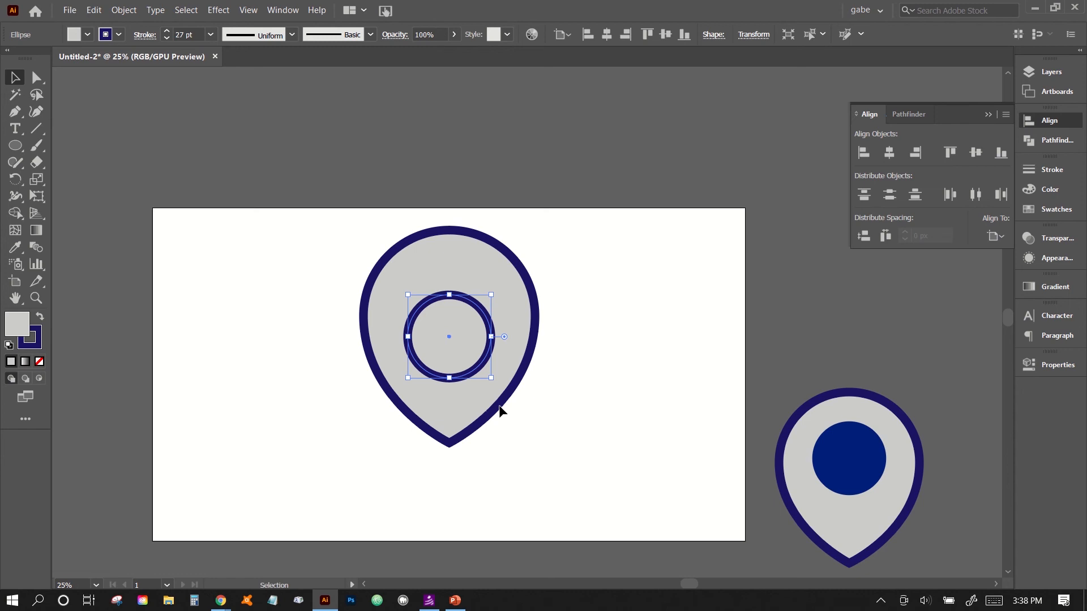
key(shift+Up)
key(shift+Up)
key(shift+Up)
key(shift+Up)
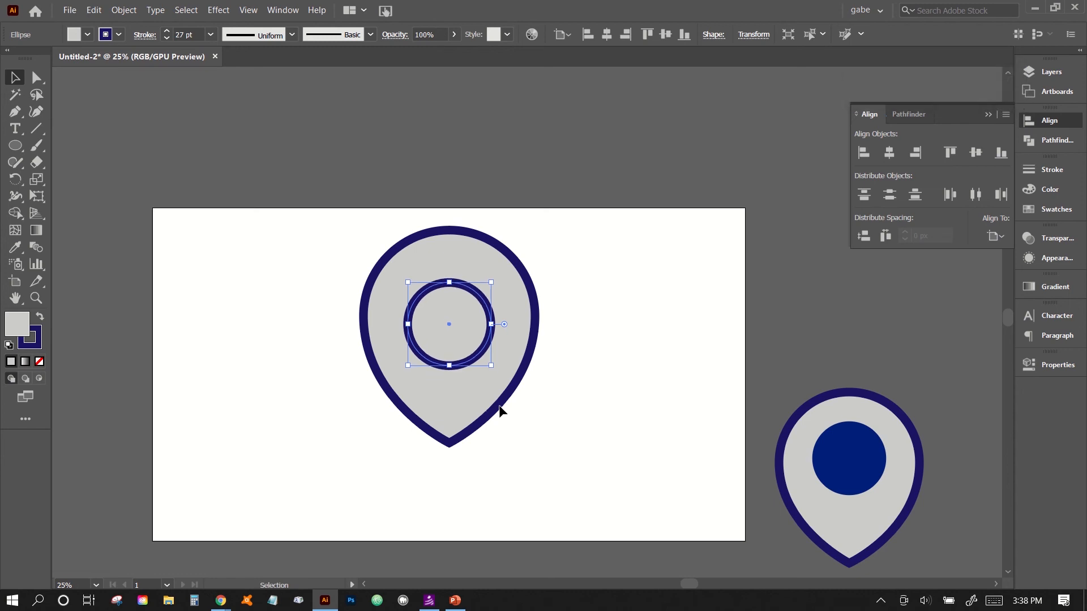
click(590, 390)
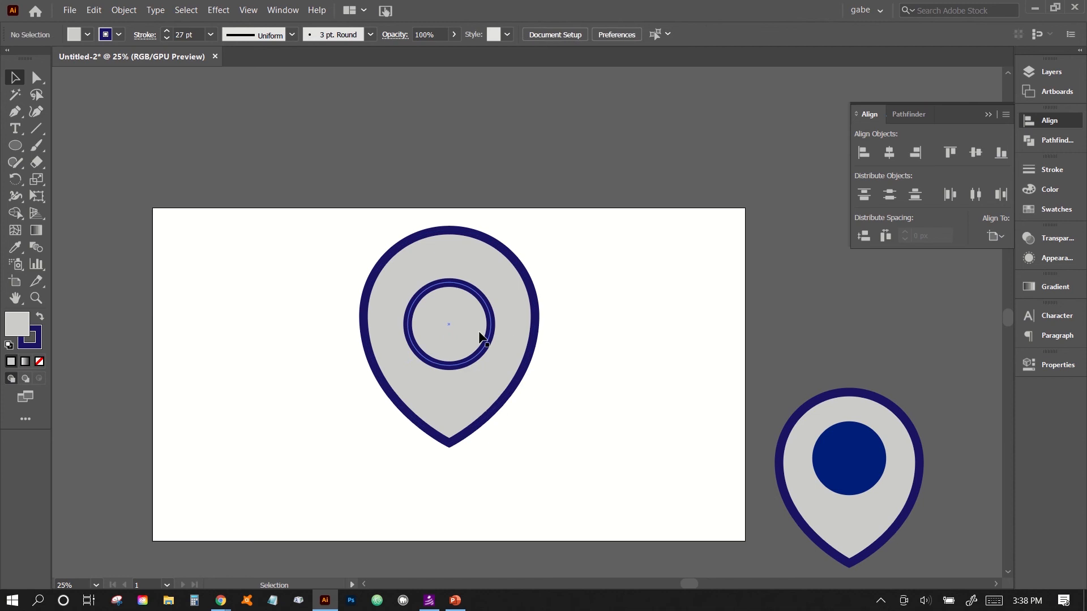
Move the pin and small circle slightly down on the artboard, and nudge the small circle up 15 increments
drag(475, 409, 474, 424)
click(571, 409)
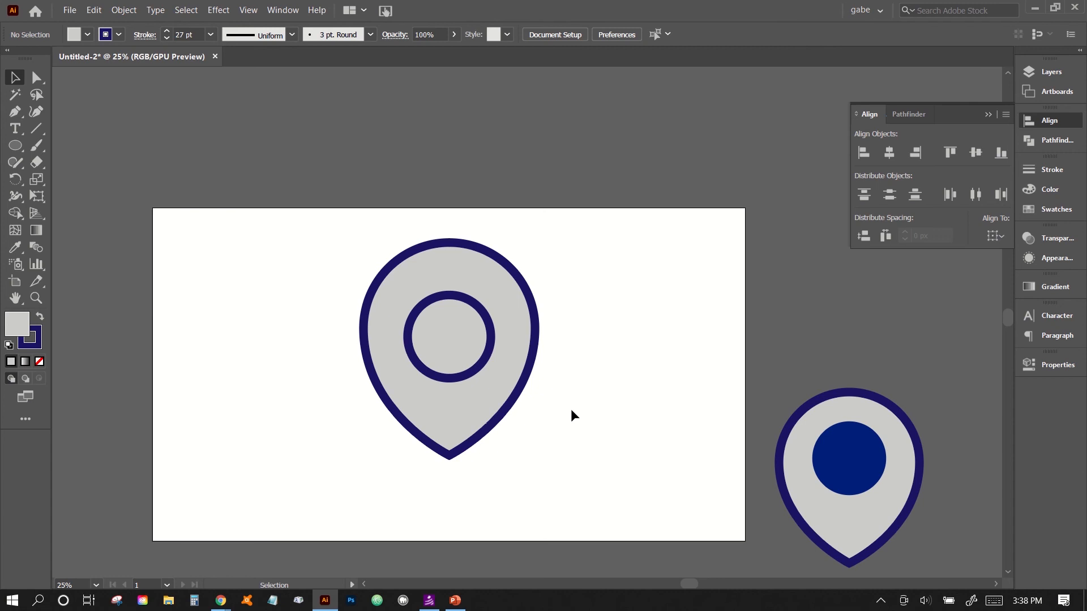
click(446, 320)
key(Up)
key(Up)
key(Up)
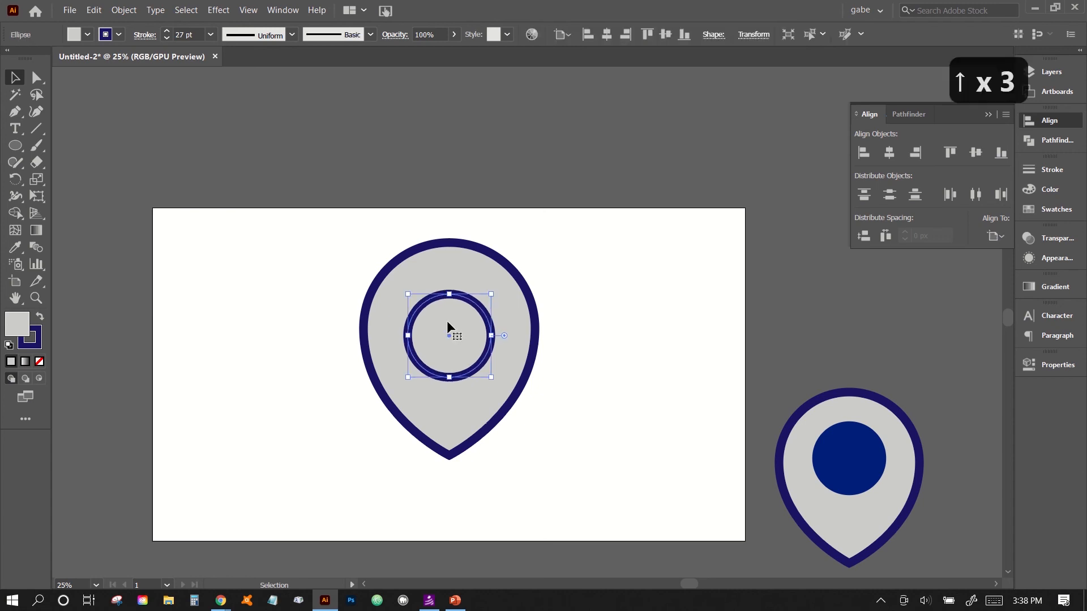
key(Up)
key(Up)
key(Up)
key(Up)
key(Up)
key(Up)
key(Up)
key(Up)
key(Up)
key(Up)
key(Up)
key(Up)
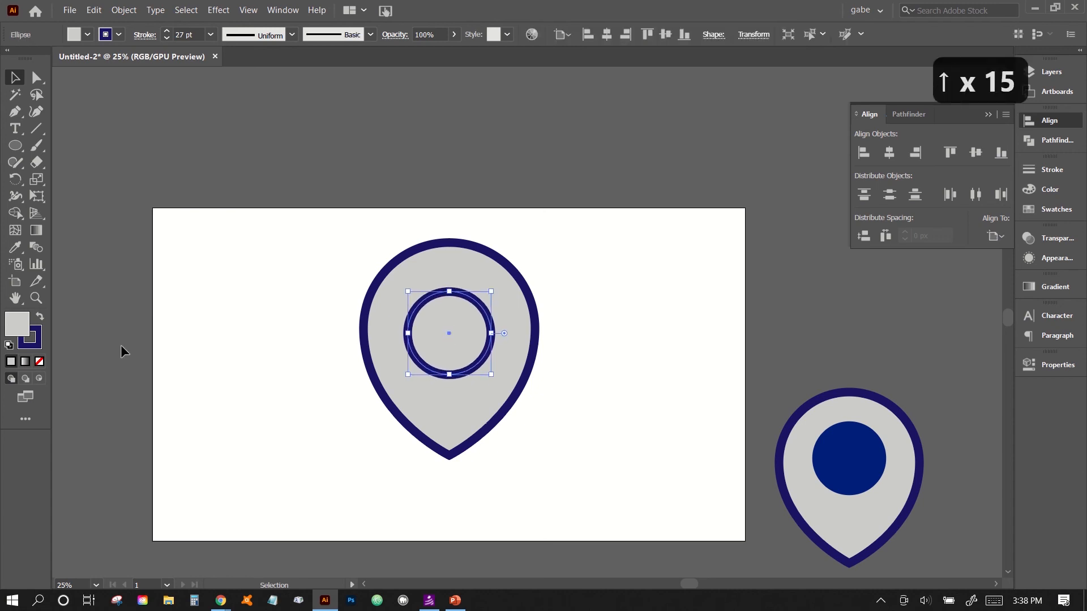
Swap the small circle's fill and stroke colours, and set its stroke to none
click(40, 321)
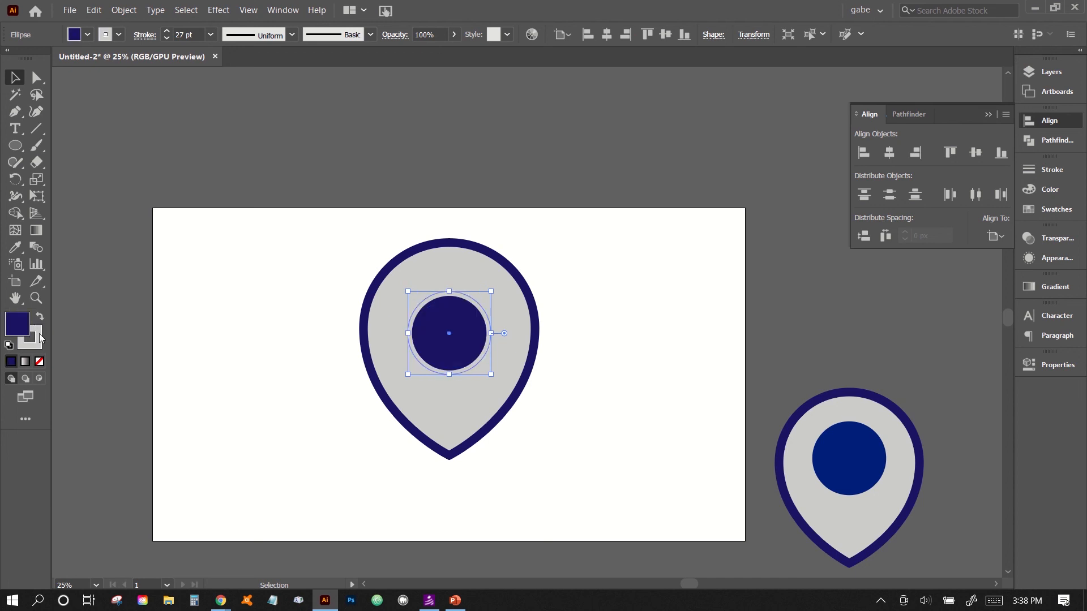
click(38, 338)
click(39, 363)
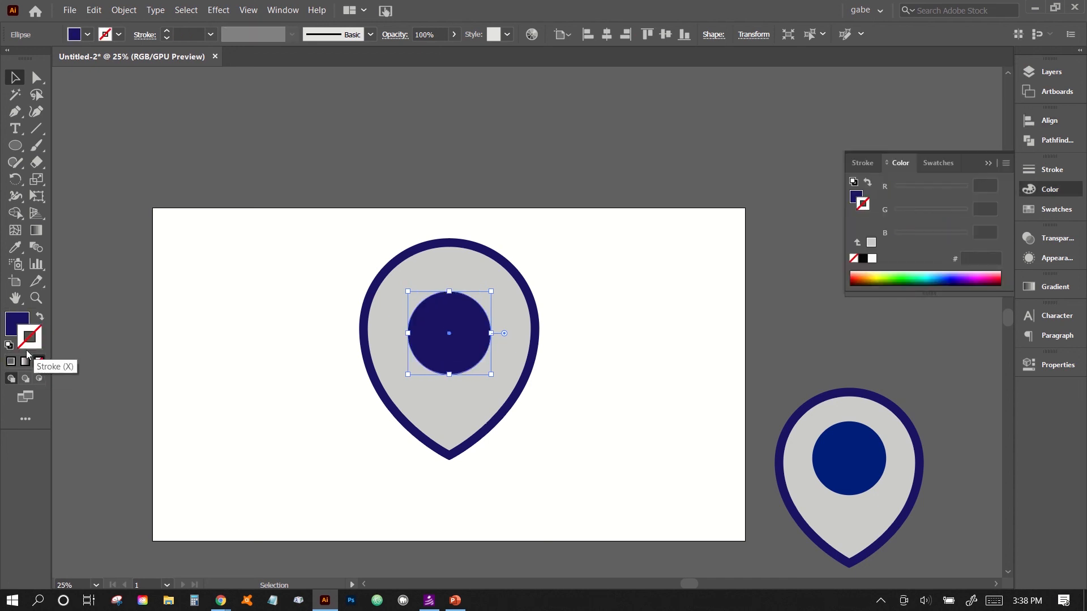
Fill the small circle with the black swatch
click(13, 321)
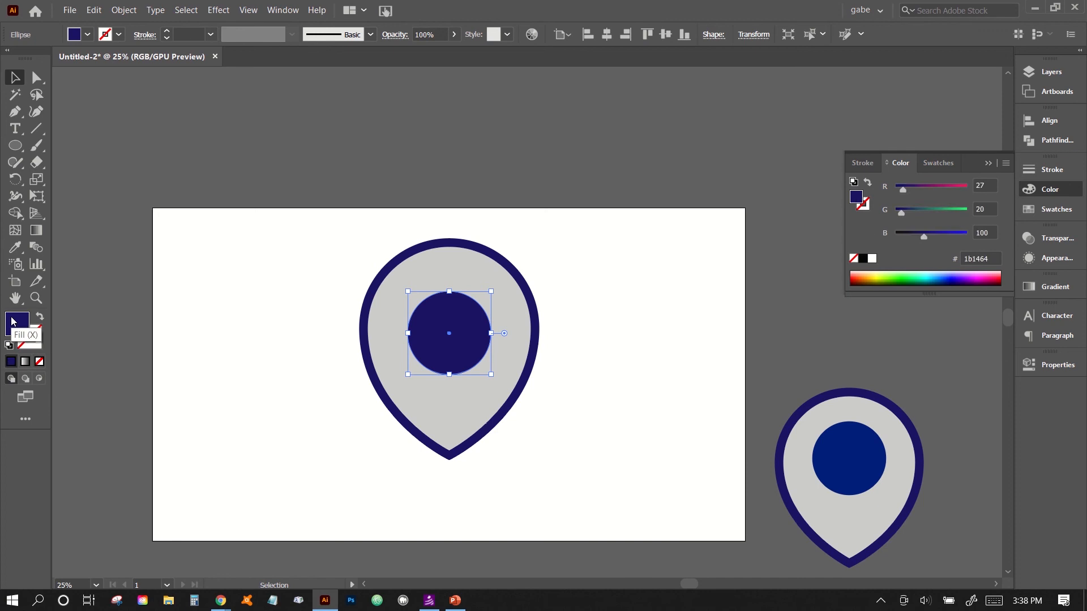
click(1046, 211)
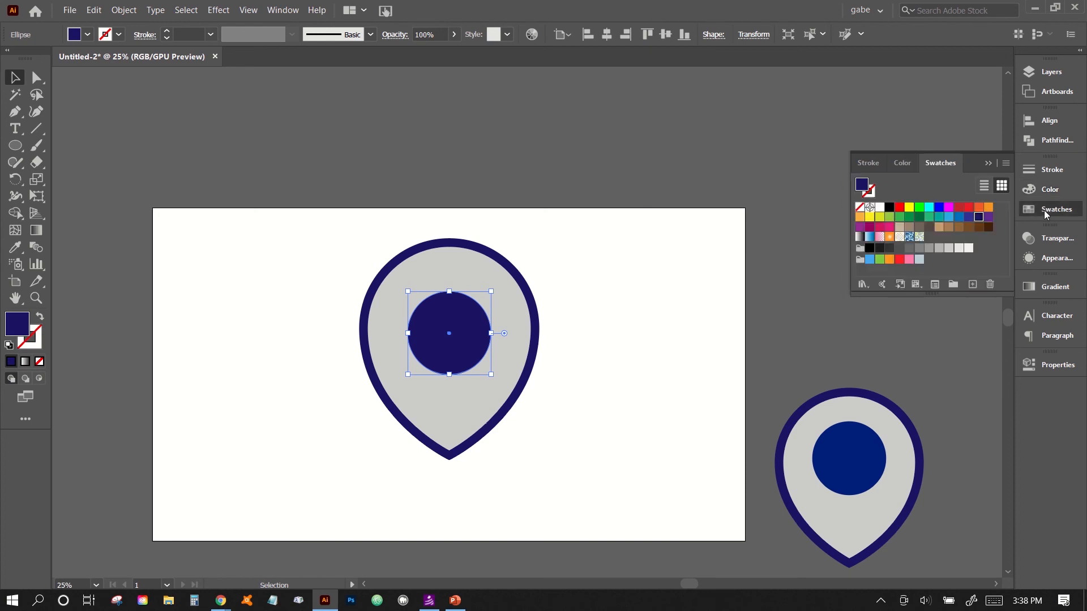
click(890, 208)
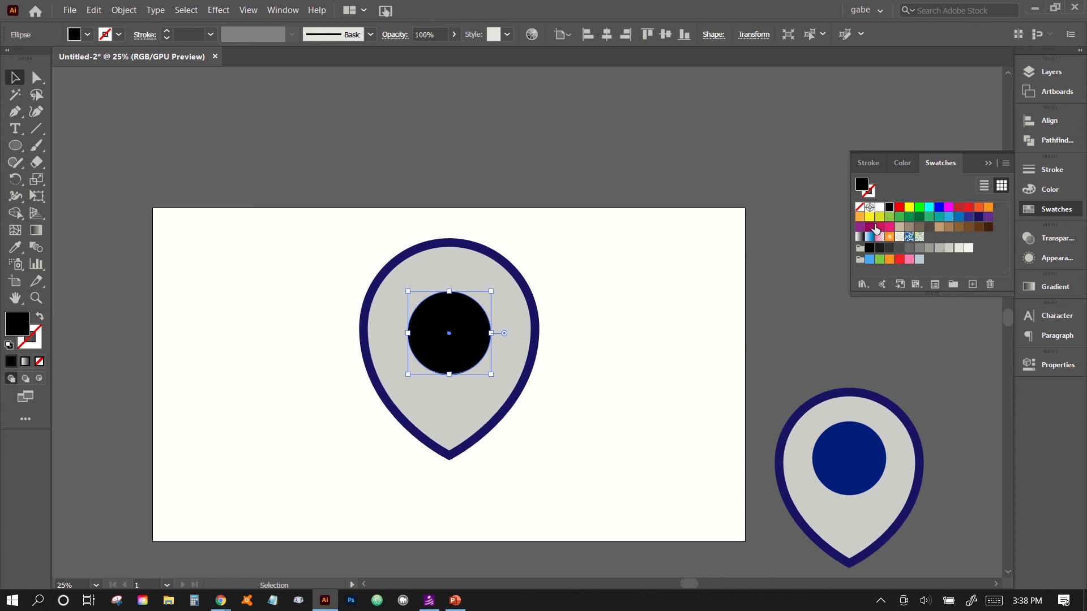
click(869, 217)
click(888, 209)
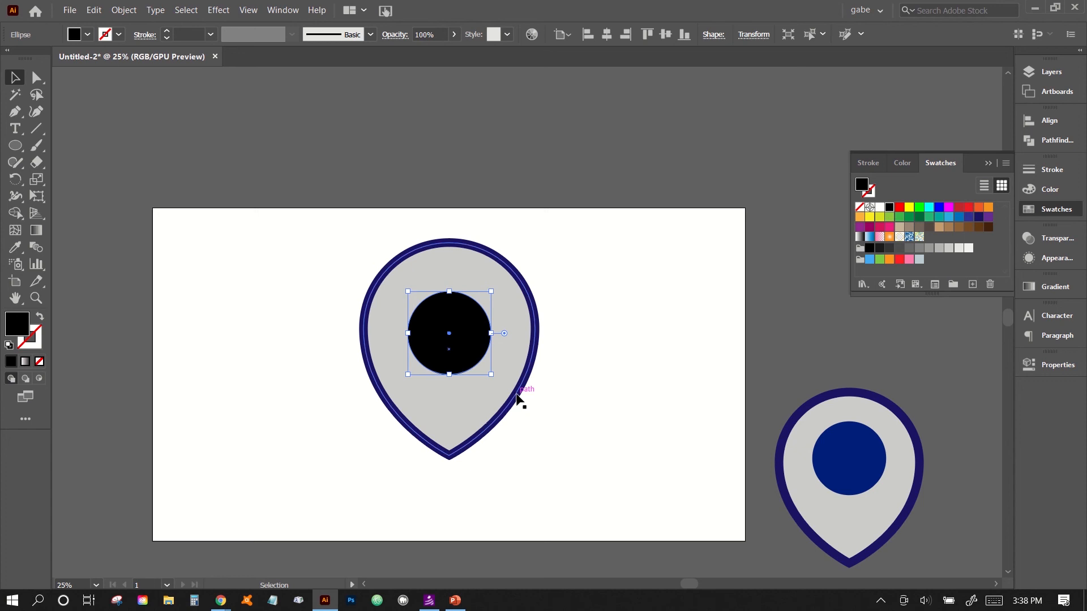
Select the outer pin shape without moving it, and set its stroke to the black swatch
mouse_move(516, 398)
mouse_down()
mouse_move(638, 299)
mouse_move(497, 396)
mouse_up()
key(ctrl+z)
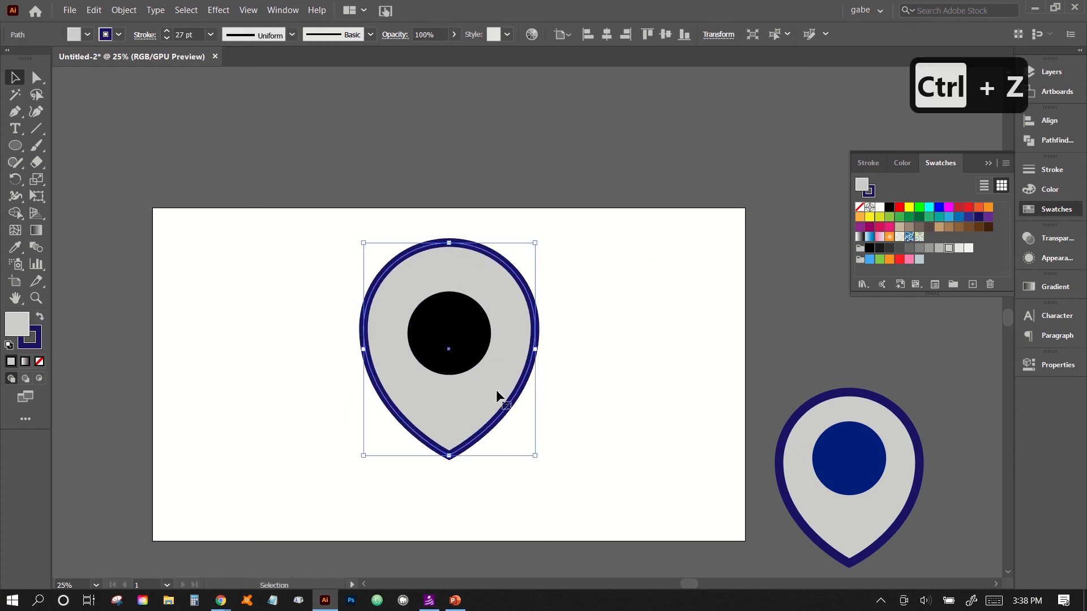
click(579, 433)
click(499, 396)
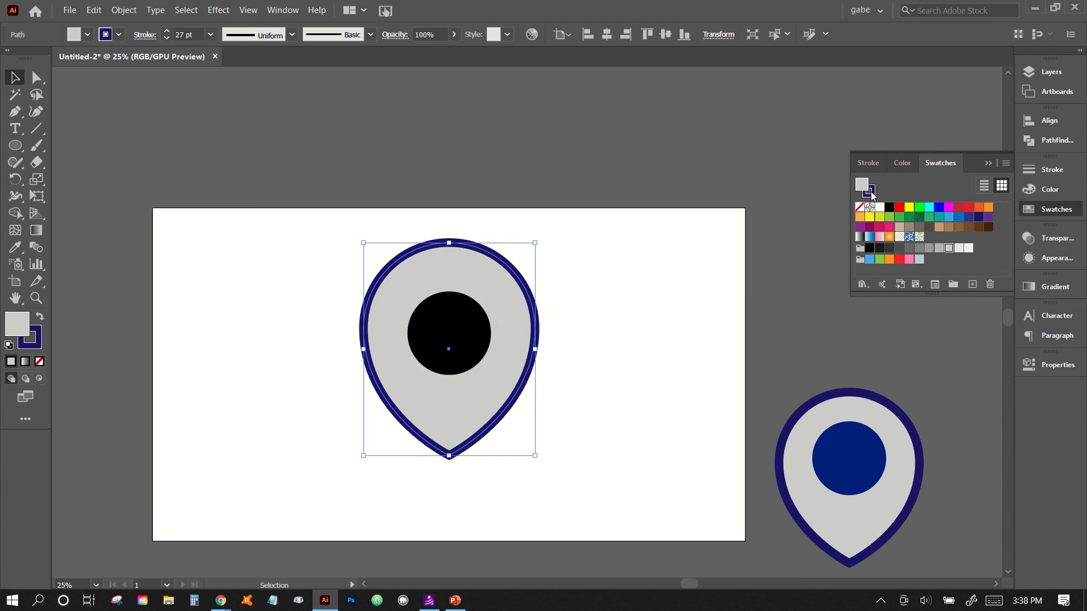
click(39, 349)
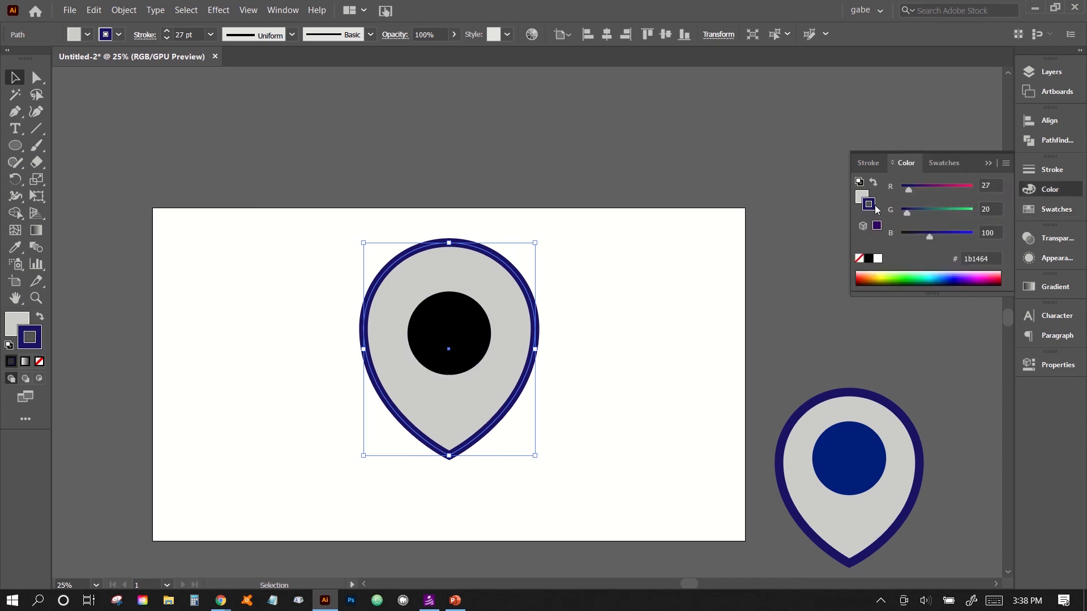
click(1053, 209)
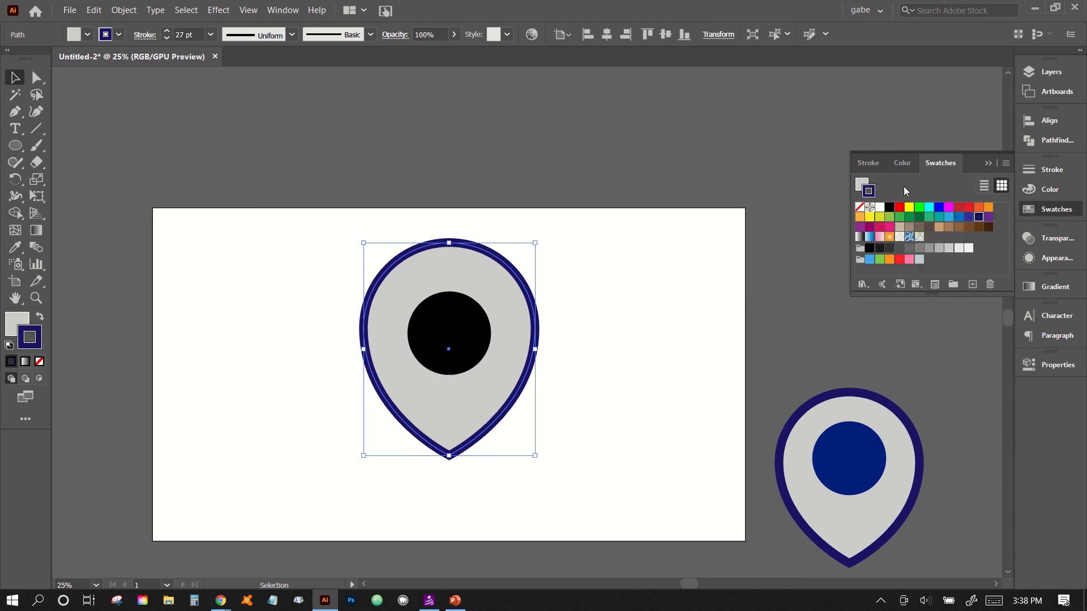
click(859, 182)
click(872, 191)
click(889, 208)
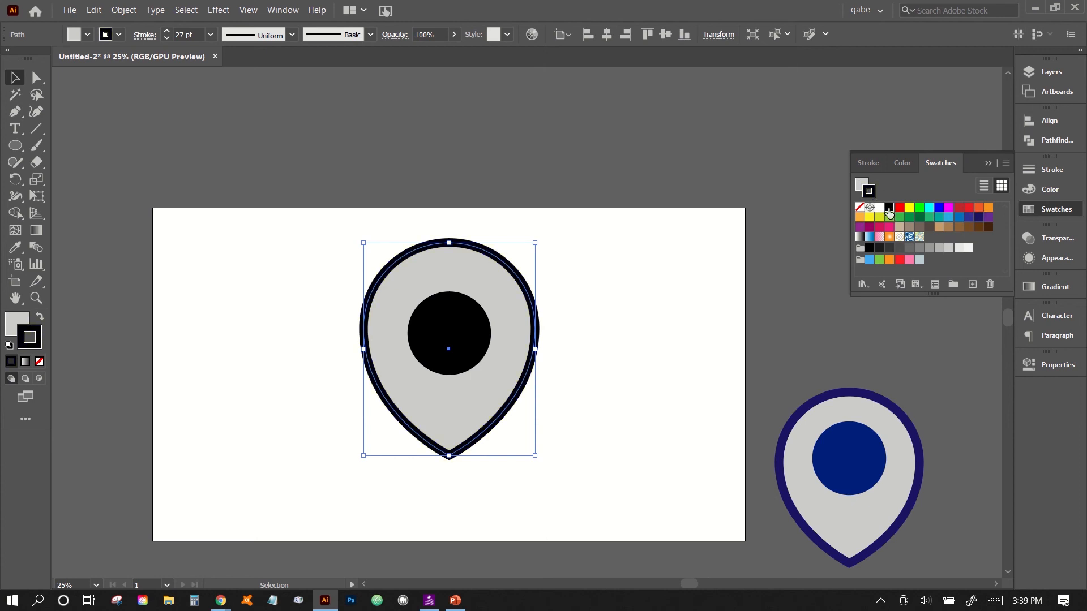
Try no fill and a white fill on the pin shape, and return it to light grey R=204 G=204 B=204
click(859, 183)
click(882, 210)
click(860, 208)
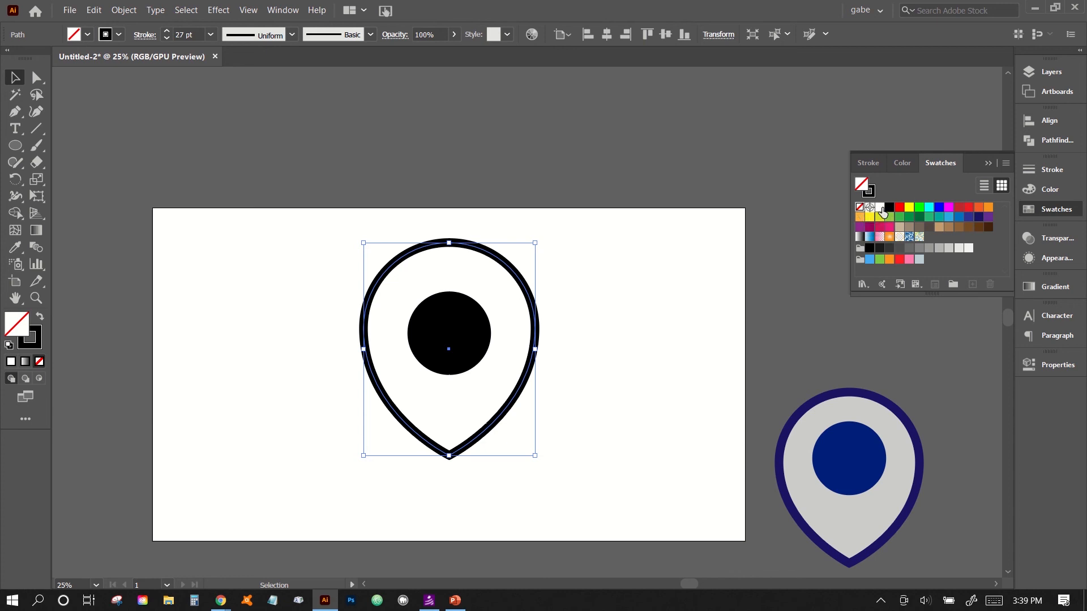
click(881, 209)
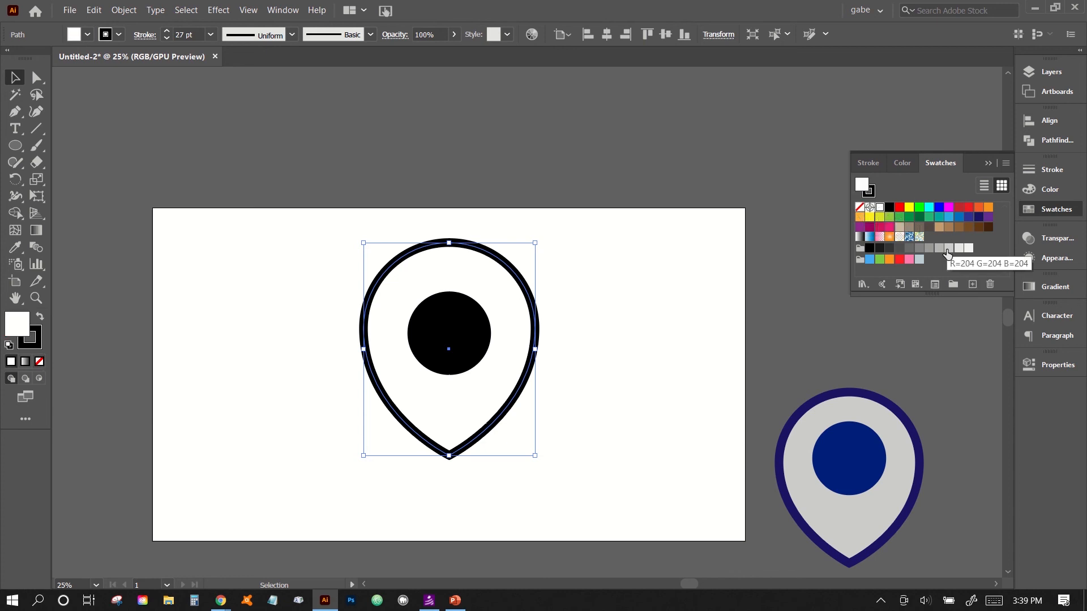
click(948, 249)
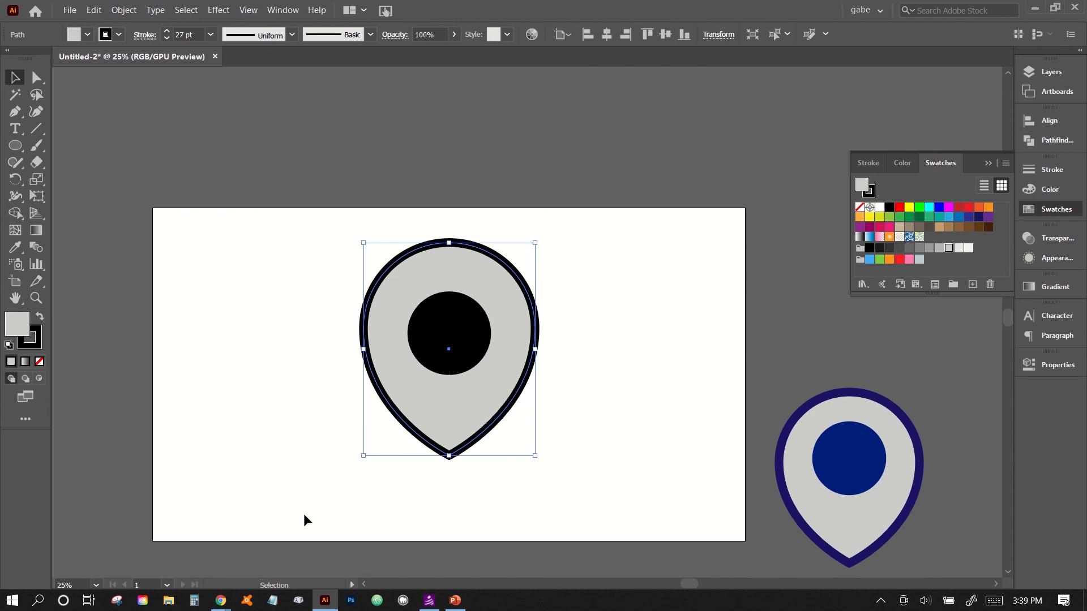
click(261, 434)
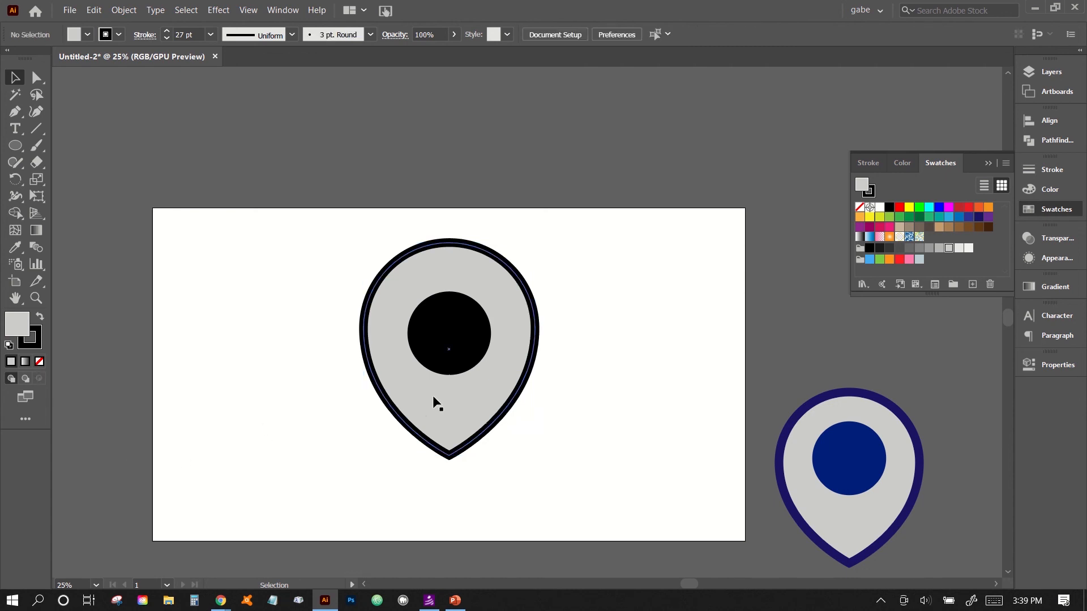
Try isolating the pin shape and moving it away from the circle, undo the move, and deselect it
click(428, 412)
double_click(428, 413)
key(Escape)
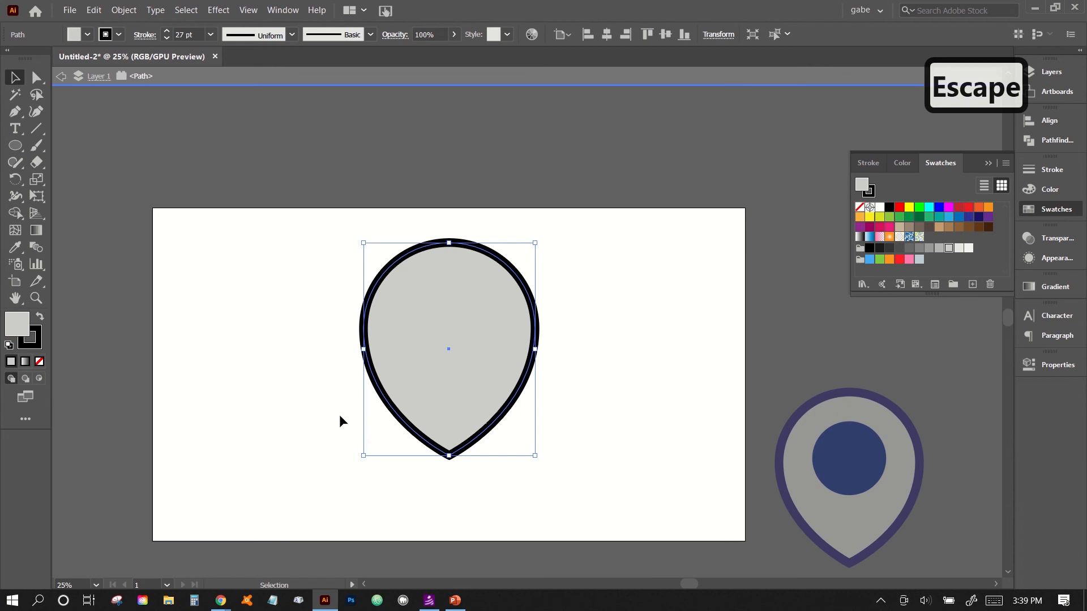
drag(442, 413, 352, 437)
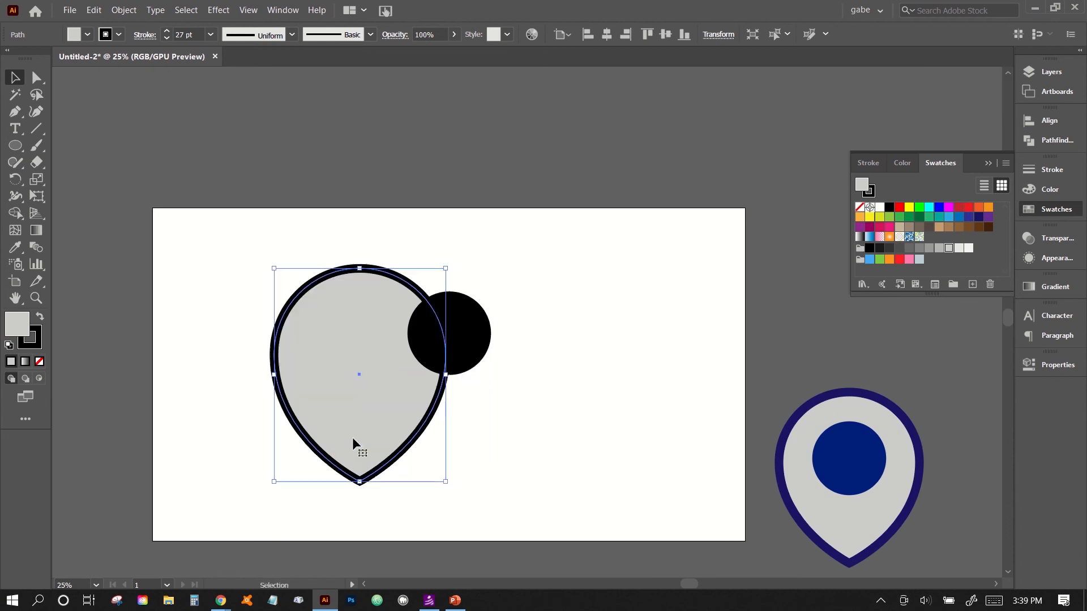
key(ctrl+z)
click(283, 342)
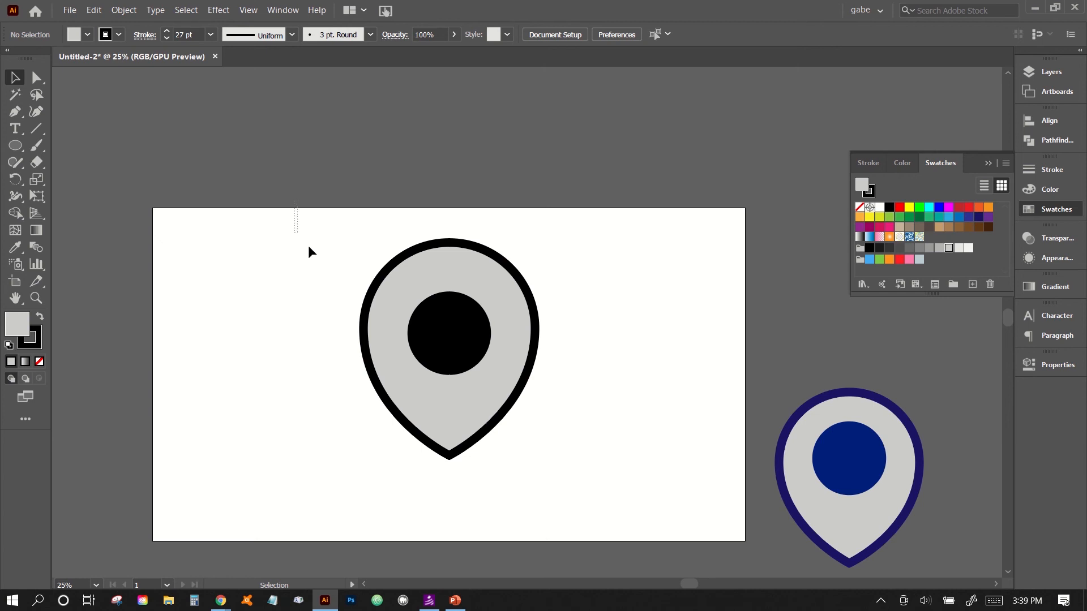
Group the outer pin shape with the black circle, and move the group slightly right and down
drag(308, 246, 567, 480)
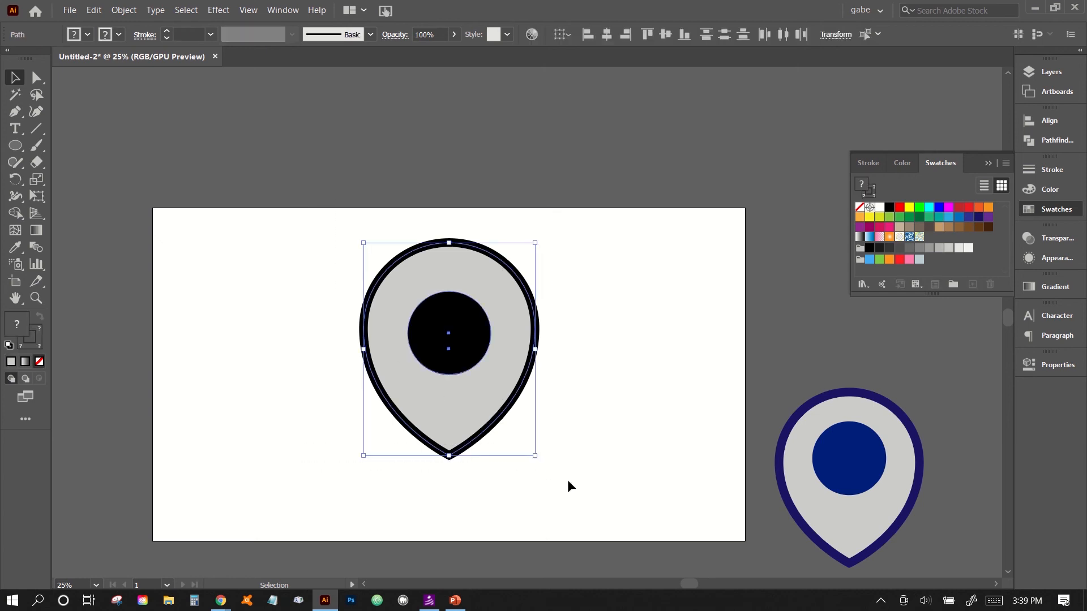
click(125, 10)
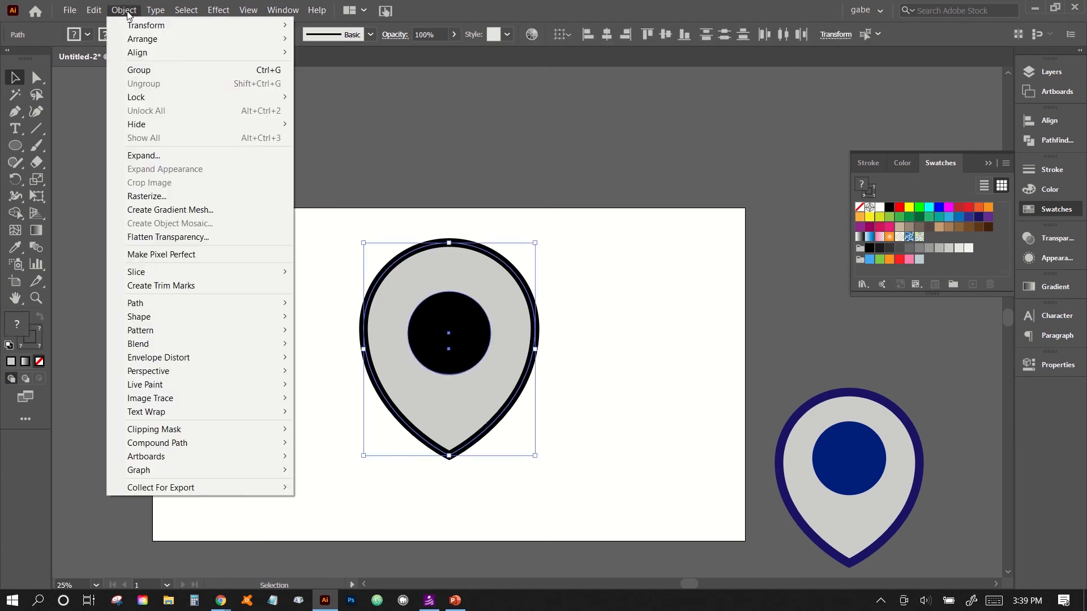
click(266, 70)
click(253, 350)
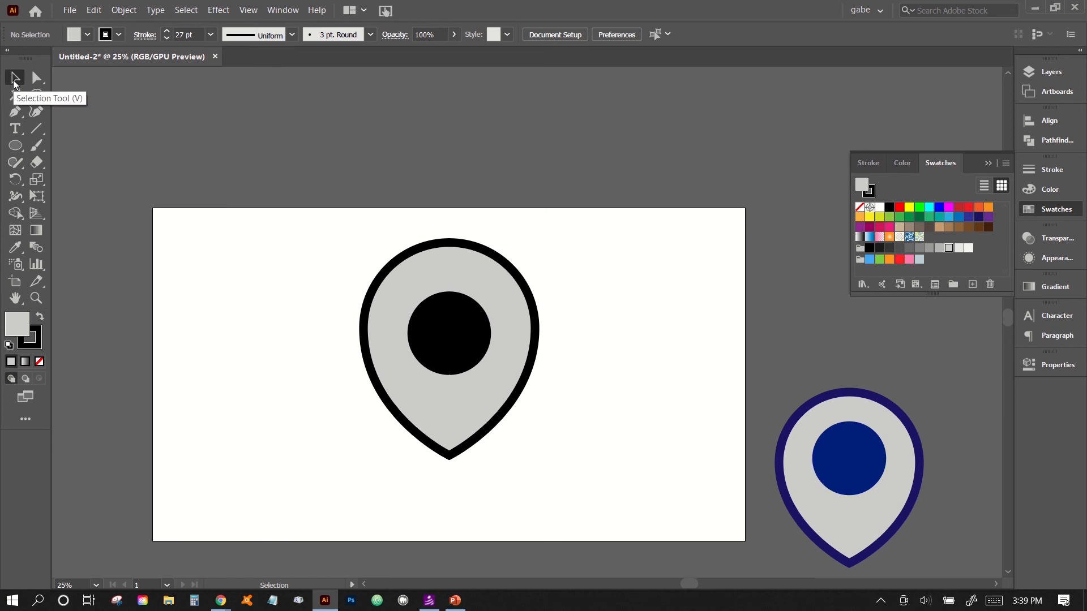
mouse_move(401, 409)
mouse_down()
mouse_move(284, 403)
mouse_move(450, 421)
mouse_move(474, 435)
mouse_move(566, 403)
mouse_move(409, 422)
mouse_up()
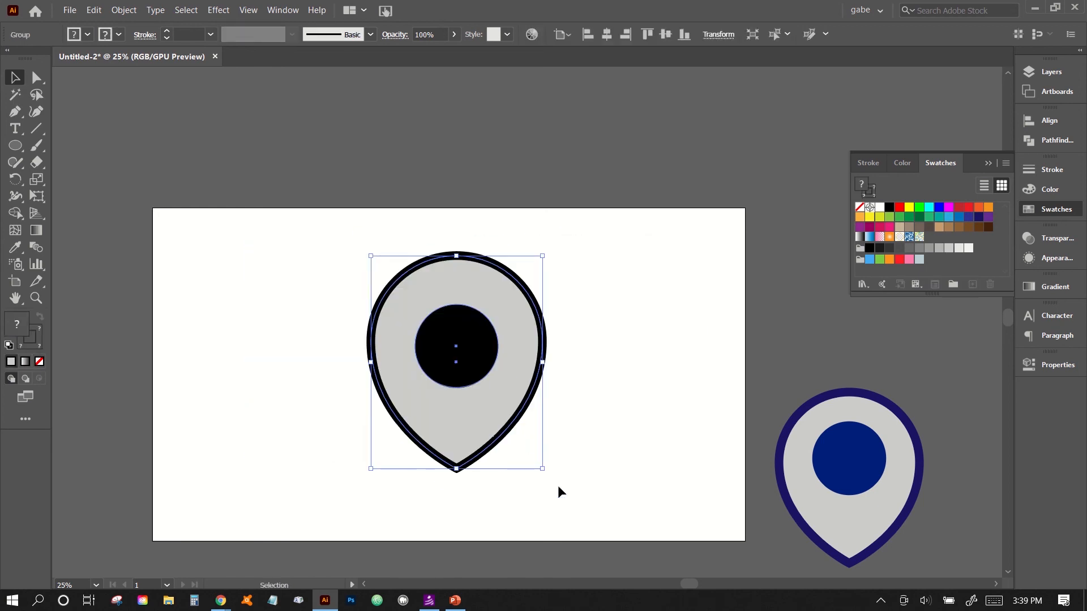
Isolate the pin group, try moving the outer shape separately from the circle, undo the moves, and exit isolation
double_click(468, 450)
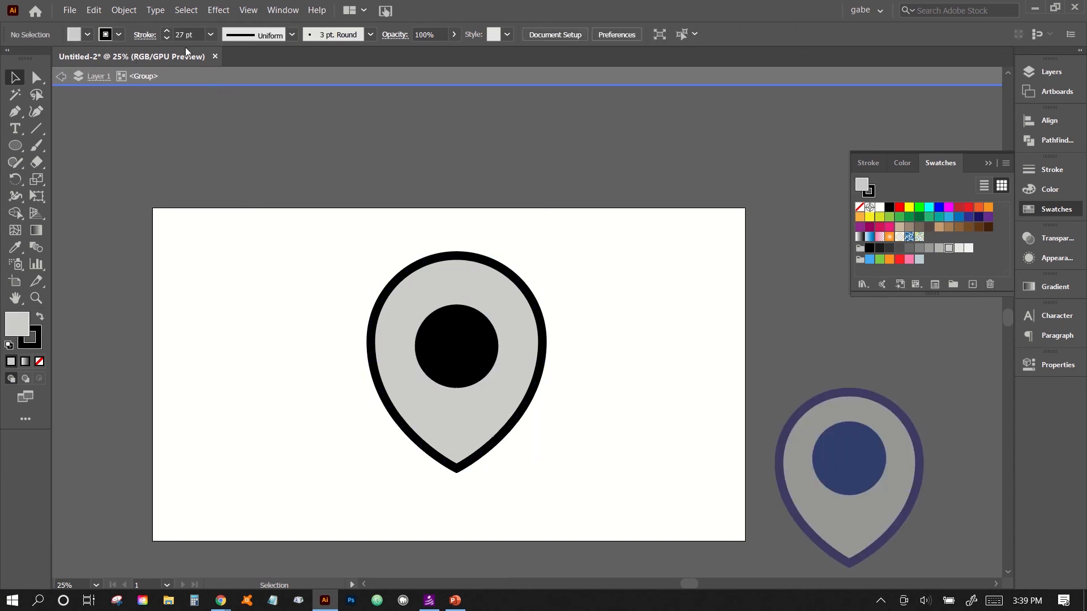
drag(545, 373, 523, 376)
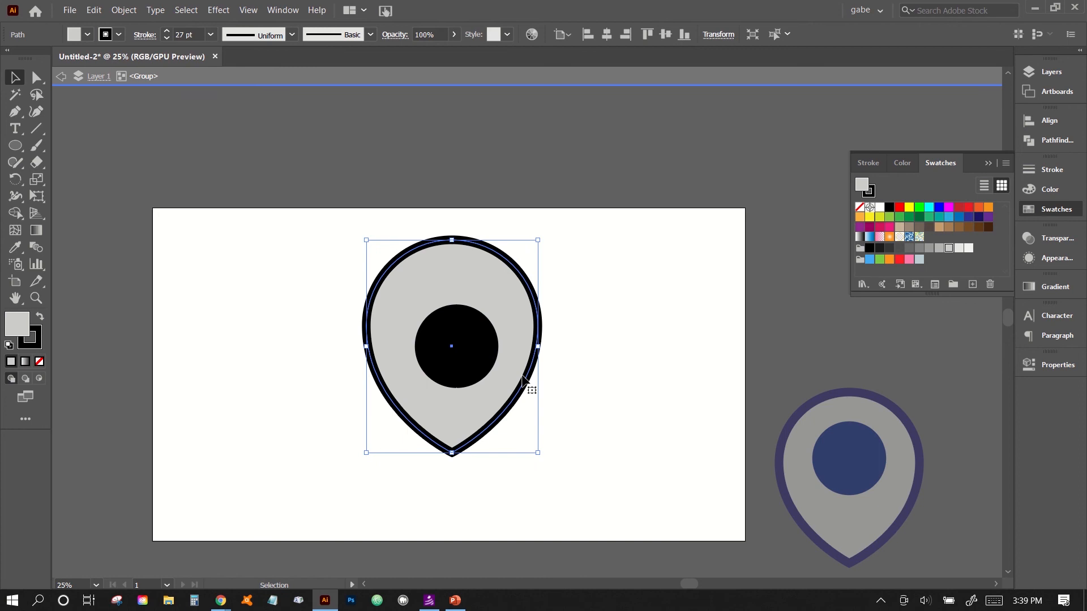
key(ctrl+z)
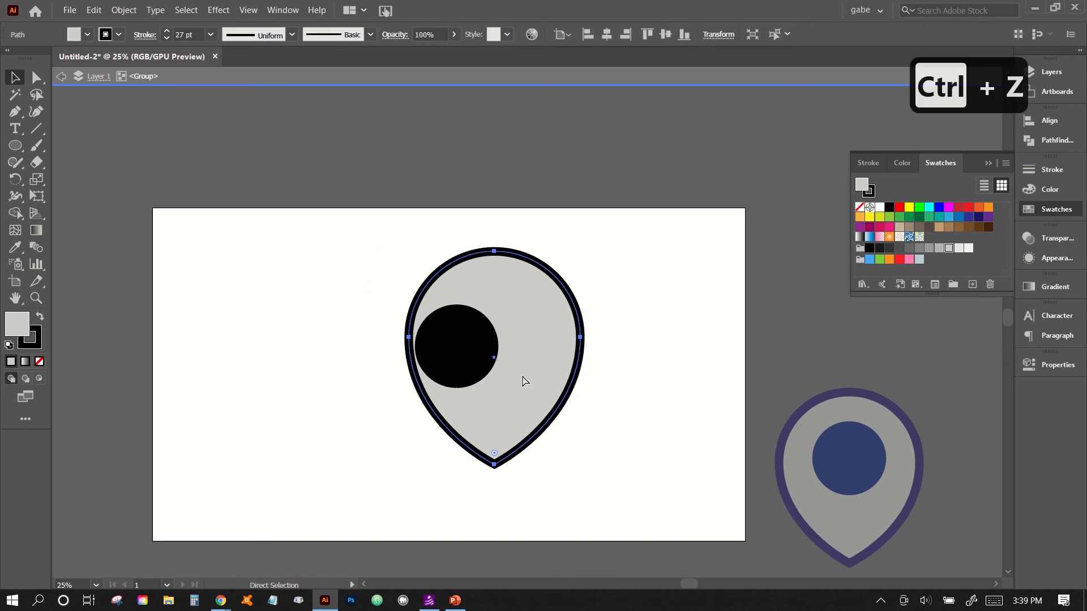
key(ctrl+z)
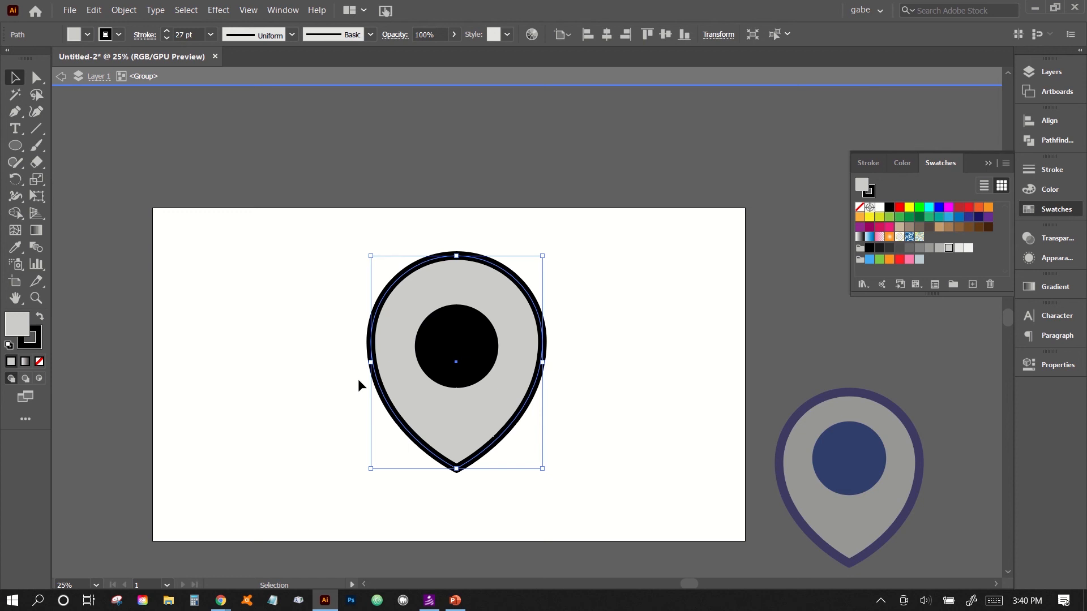
double_click(281, 267)
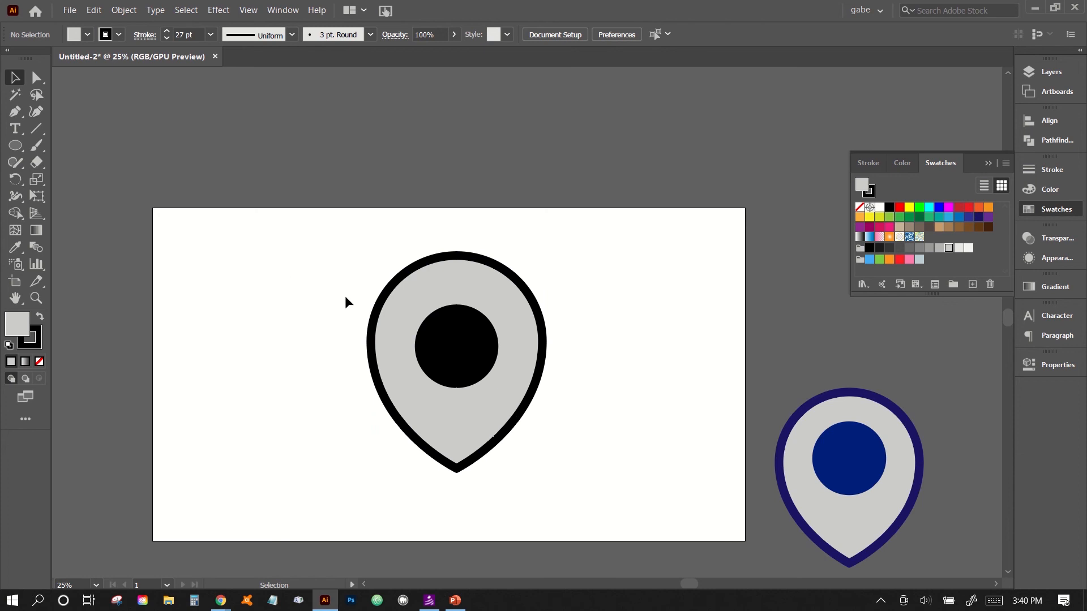
Enter and leave the pin group's isolation mode, and move the whole grouped pin to the right on the artboard
double_click(460, 396)
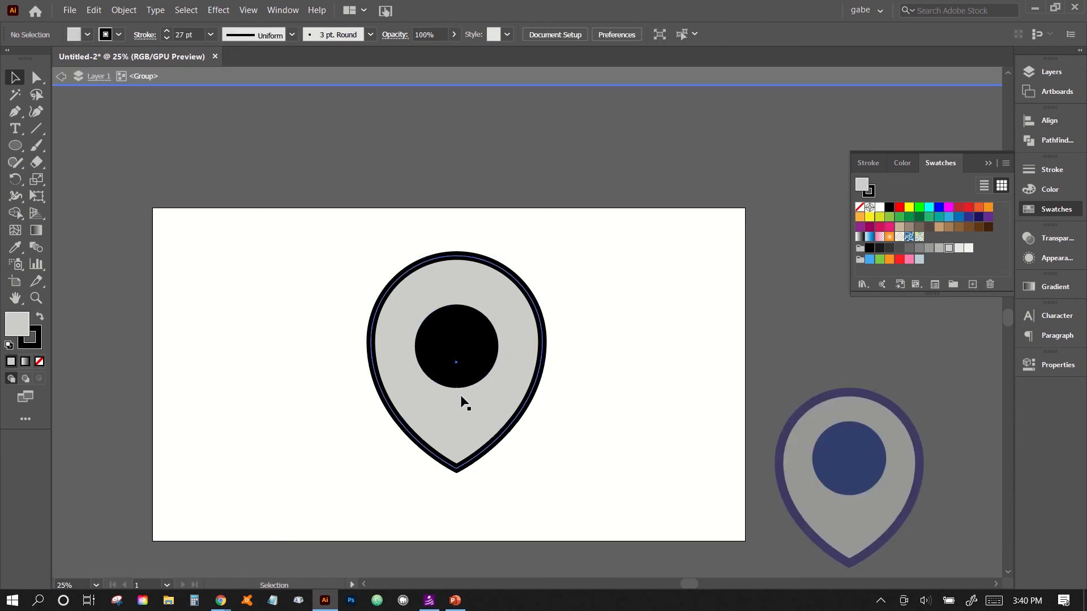
key(Escape)
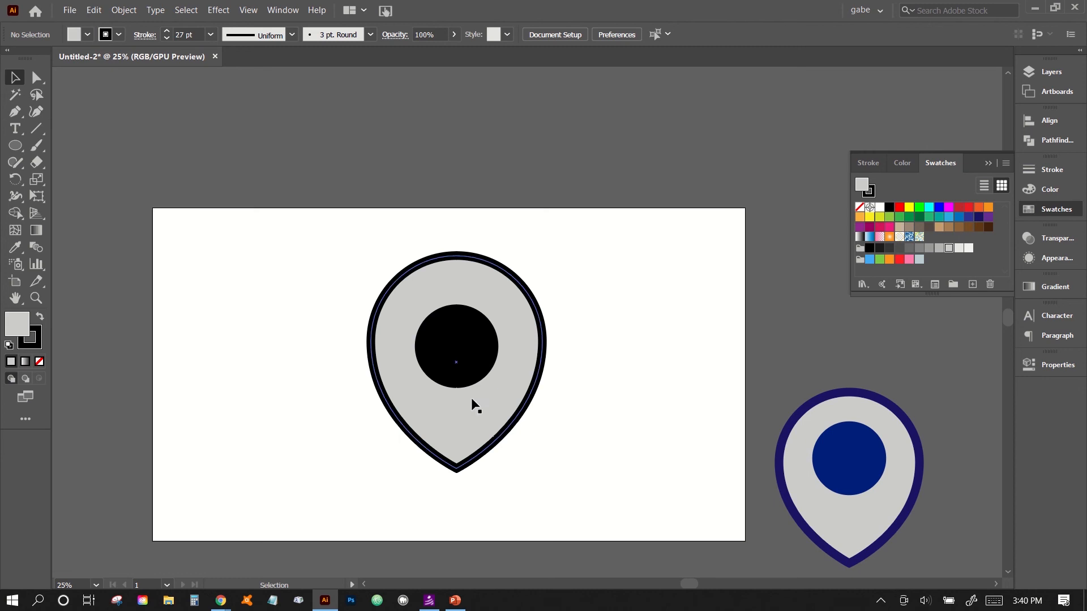
drag(472, 398, 558, 379)
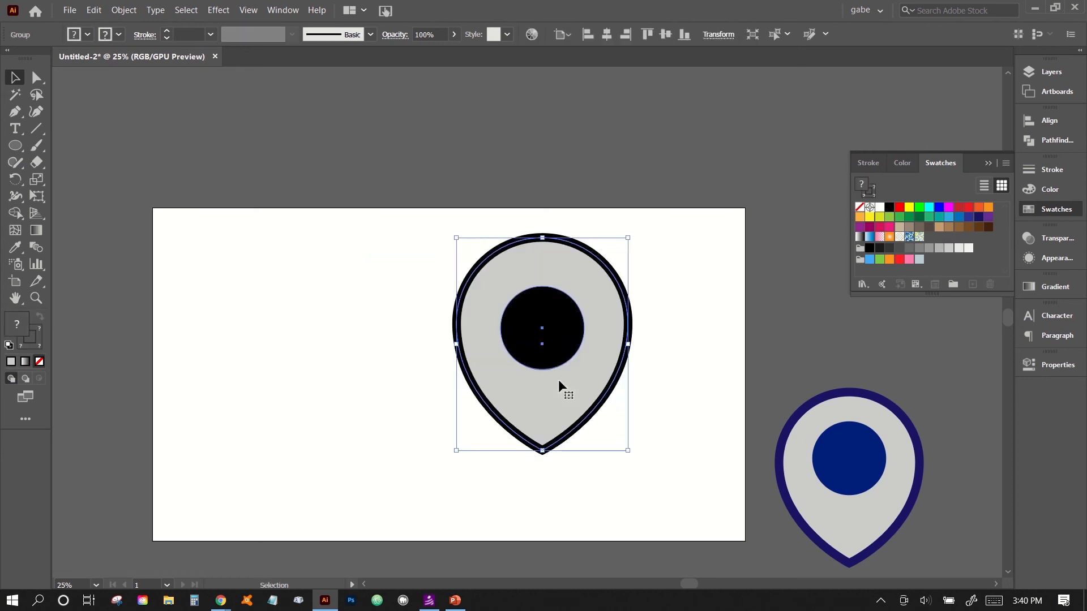
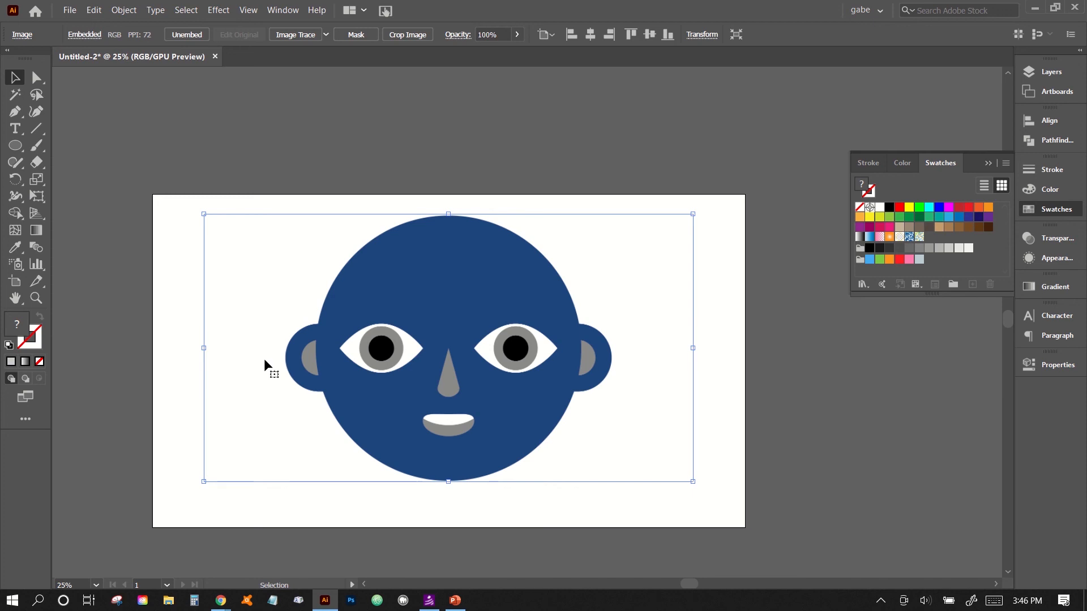
Move the embedded face image off the artboard to its right side
drag(263, 358, 818, 405)
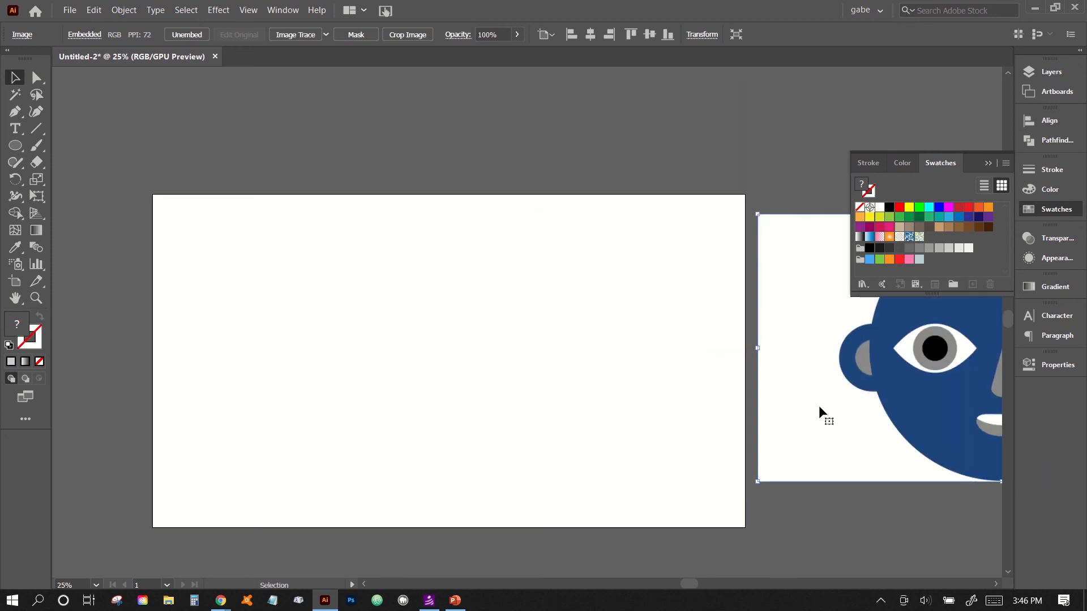
Deselect the face image beside the artboard and collapse the Swatches panel that covers it
drag(711, 248, 437, 264)
click(232, 360)
drag(275, 347, 437, 347)
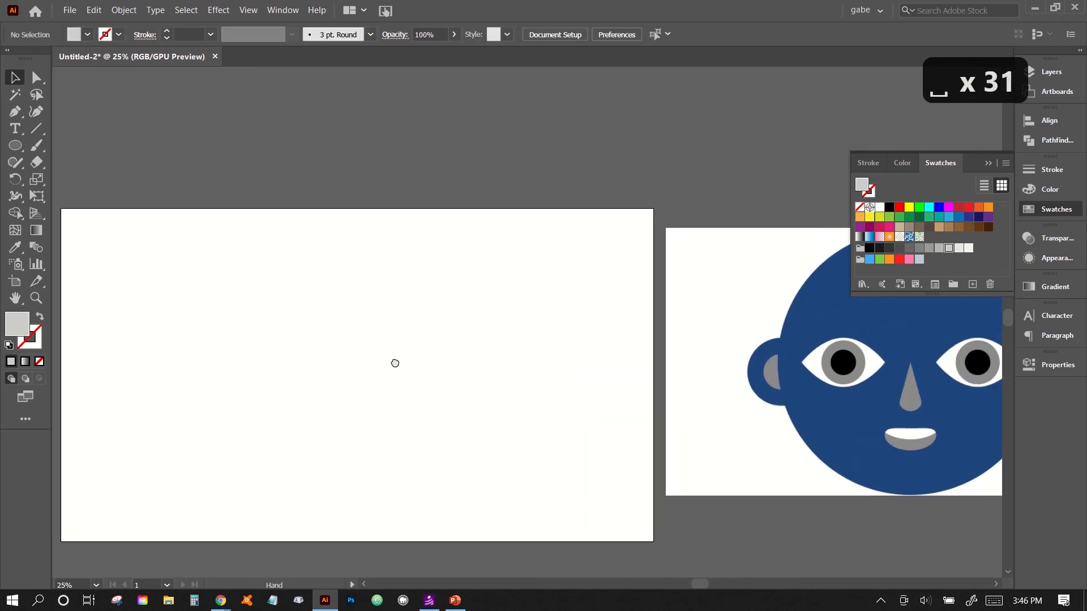
click(990, 165)
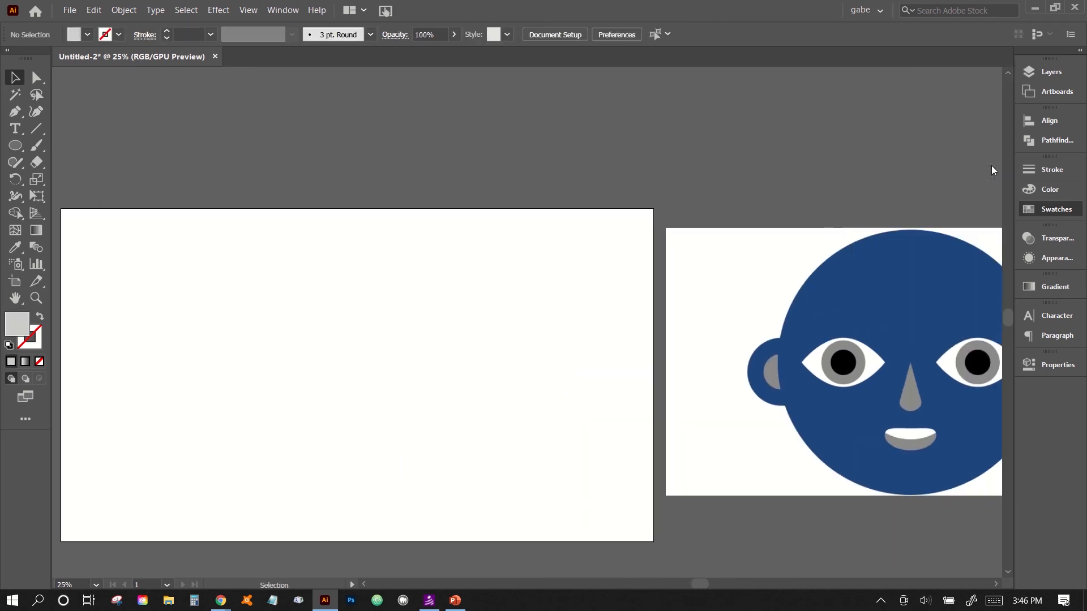
Draw a light grey circle about 732 px in diameter on the artboard's left half for the head, and deselect it
drag(765, 388, 488, 368)
key(ctrl+equal)
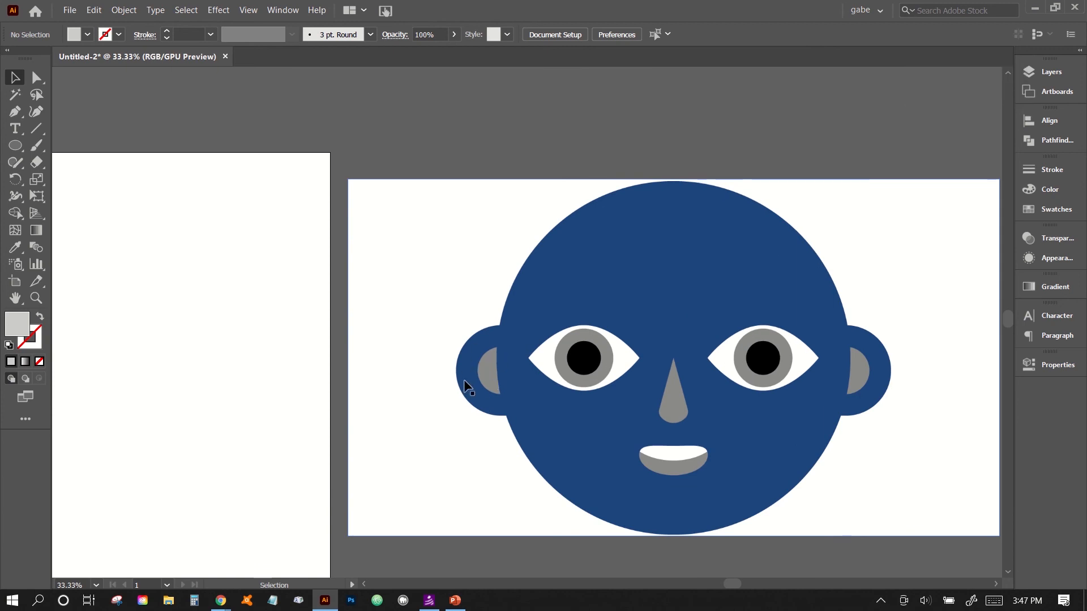
key(ctrl+minus)
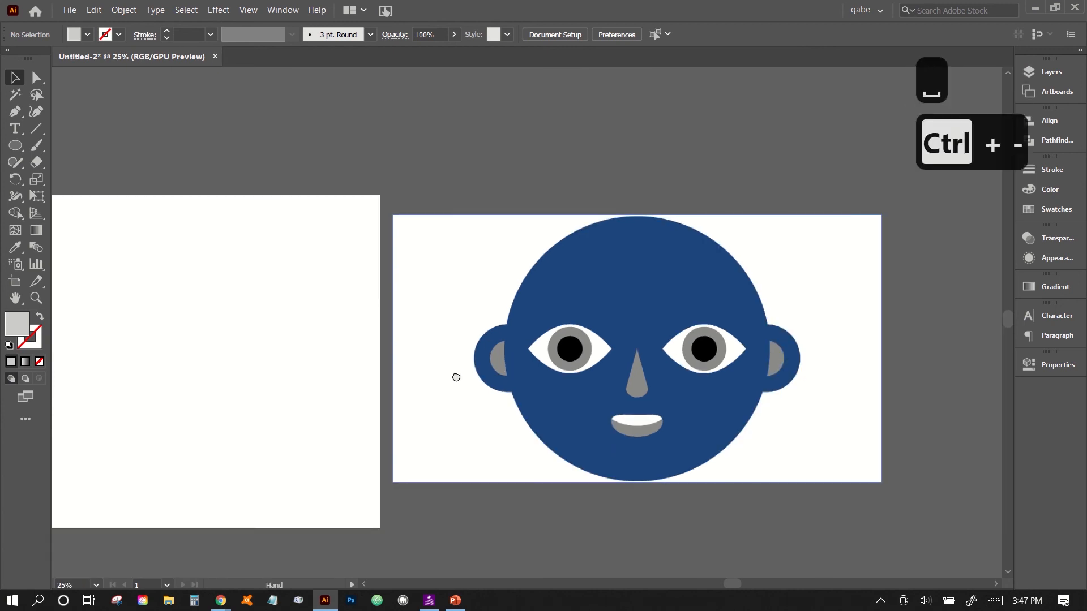
drag(456, 376, 713, 381)
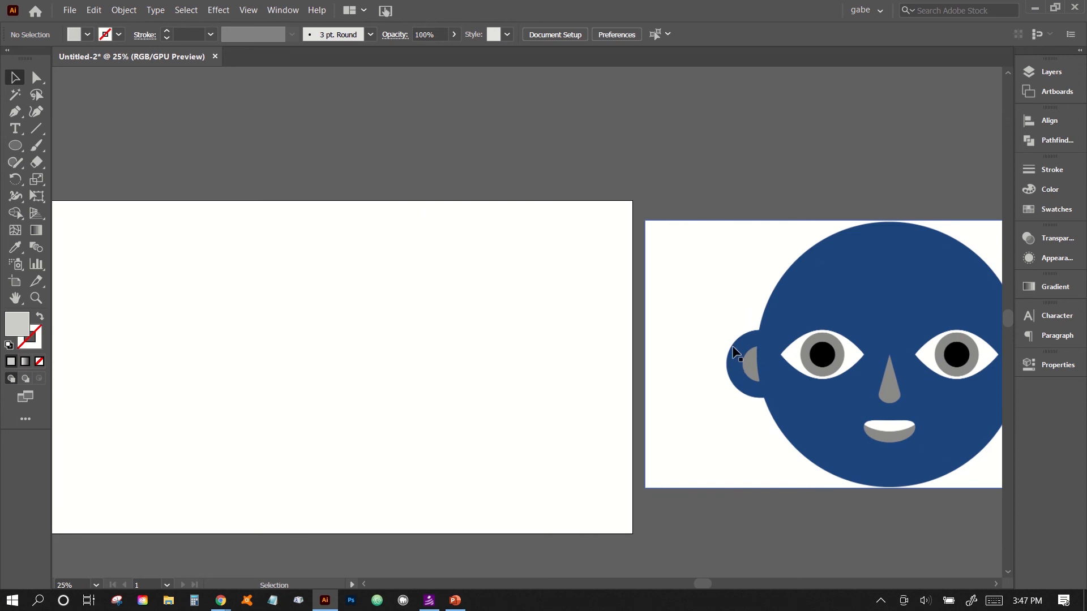
scroll(474, 376, left, 2)
scroll(475, 380, left, 1)
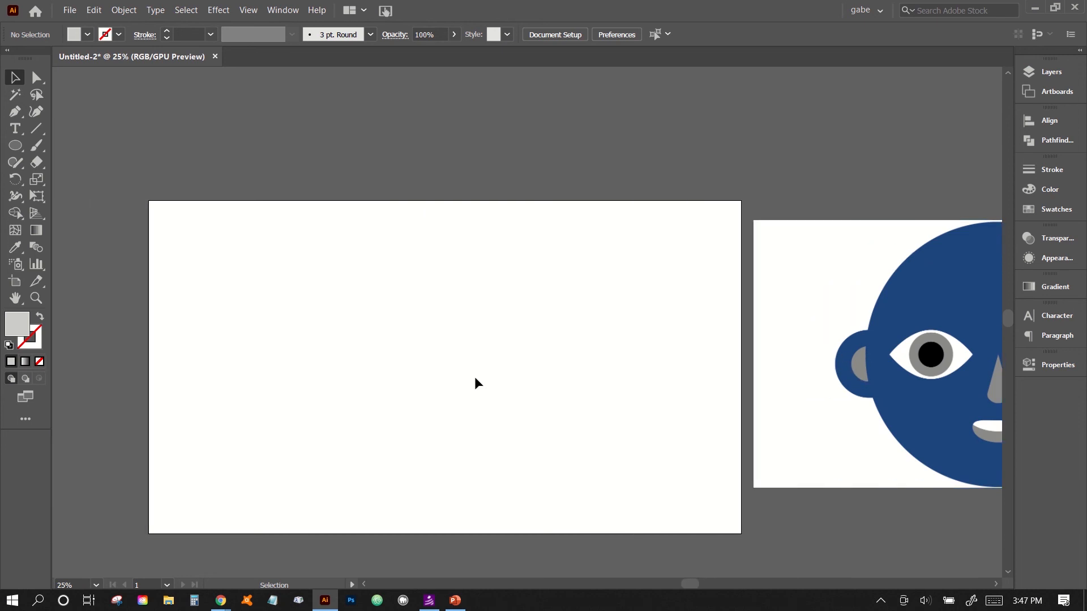
scroll(476, 380, right, 2)
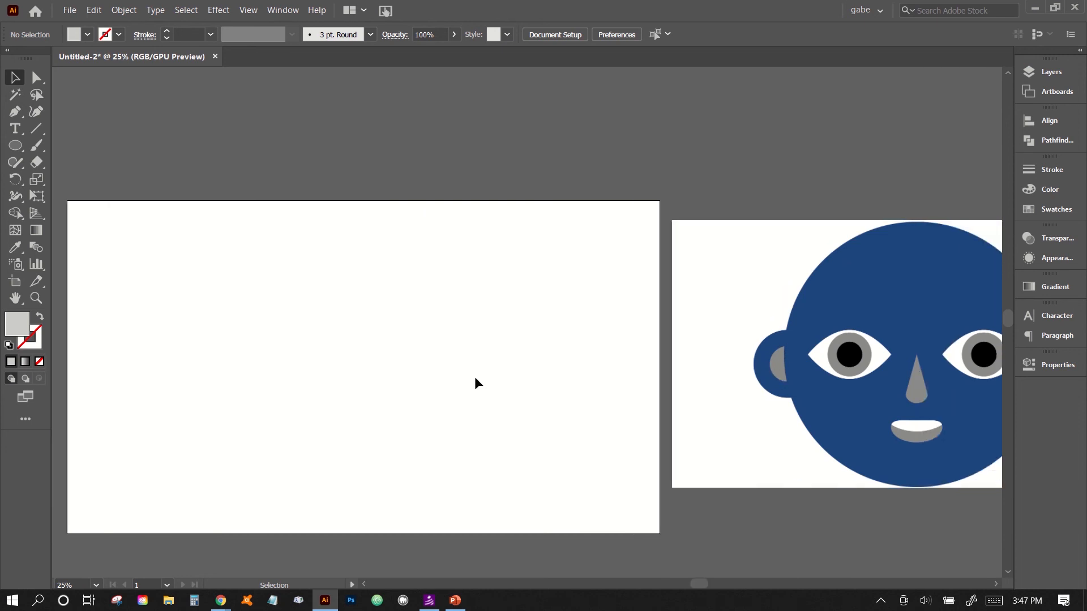
click(16, 146)
mouse_move(144, 269)
mouse_down()
mouse_move(277, 399)
mouse_move(328, 425)
mouse_move(323, 451)
mouse_move(280, 401)
mouse_move(369, 476)
mouse_up()
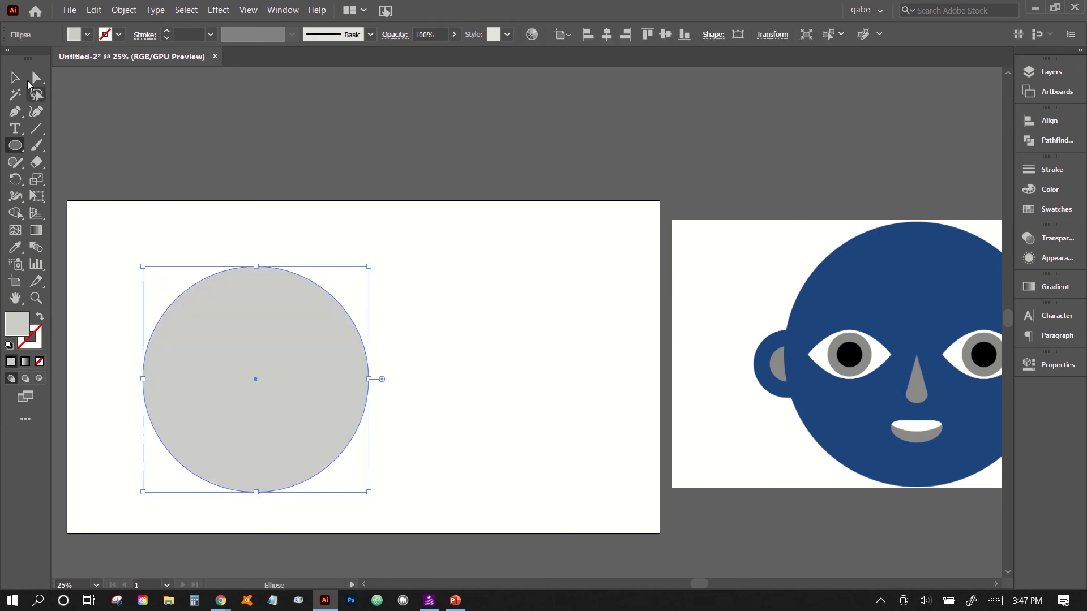
click(16, 79)
click(436, 277)
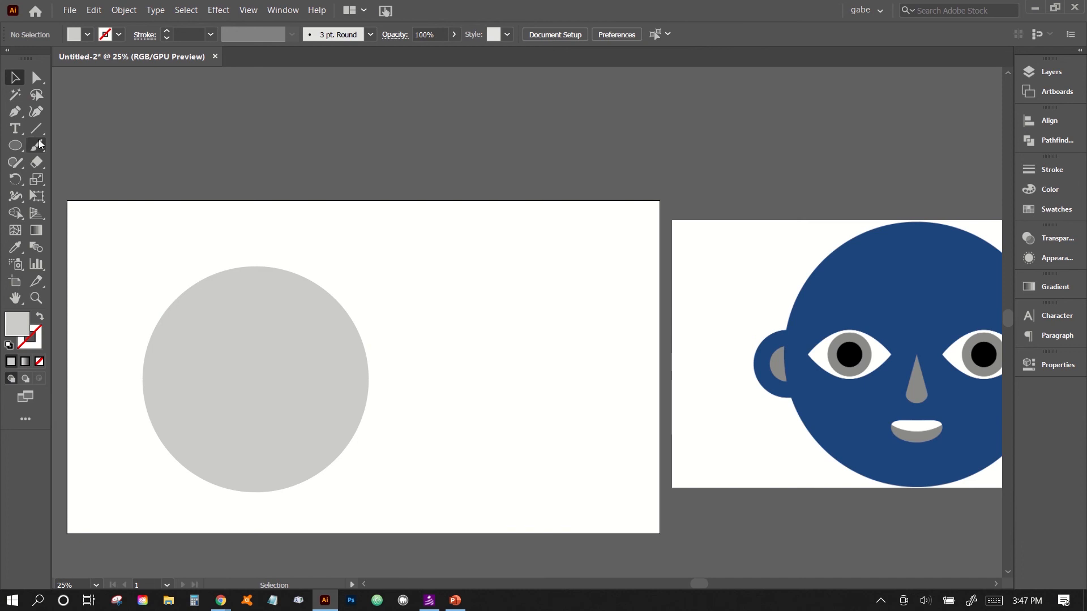
Isolate the light grey head circle for editing
double_click(232, 320)
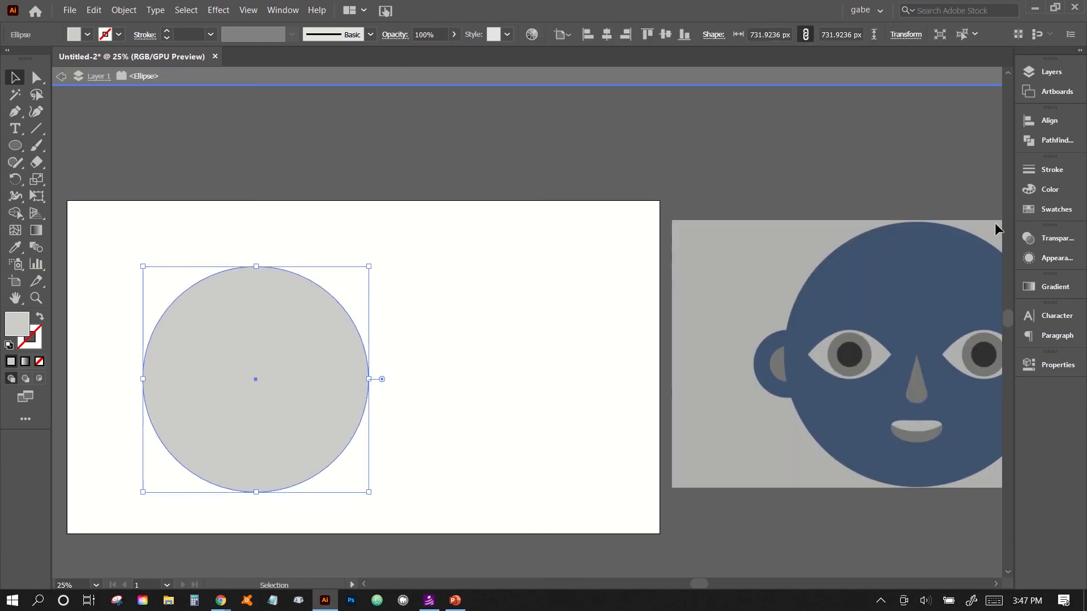
Fill the large gray circle on the artboard with the dark magenta swatch
click(1033, 212)
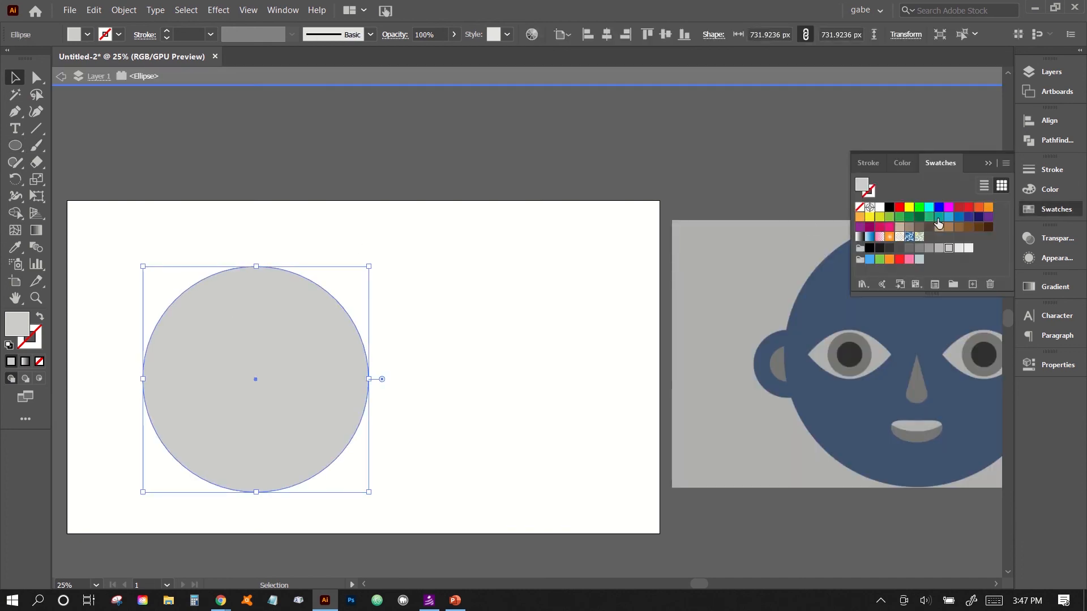
click(870, 228)
click(500, 303)
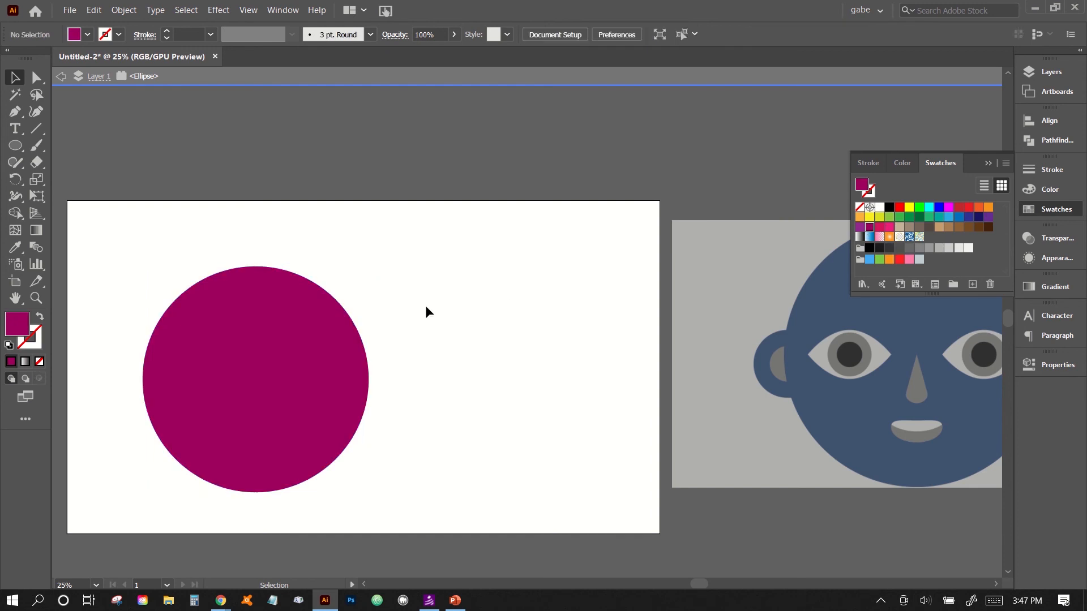
Draw a second circle about 519 px wide, fill it light gray, and place it overlapping the magenta circle
click(16, 145)
drag(375, 300, 537, 461)
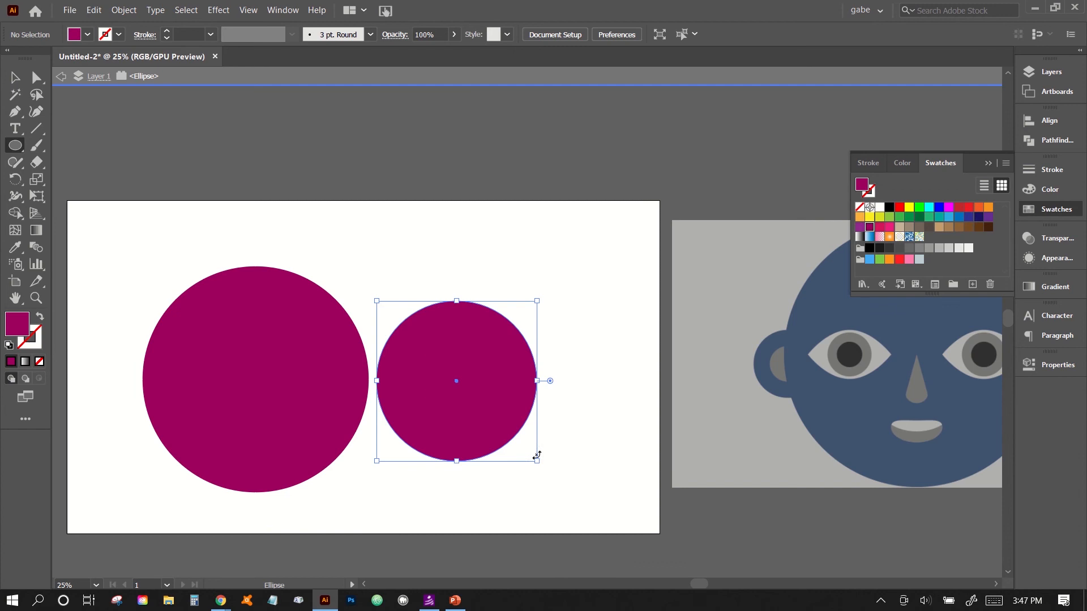
click(15, 78)
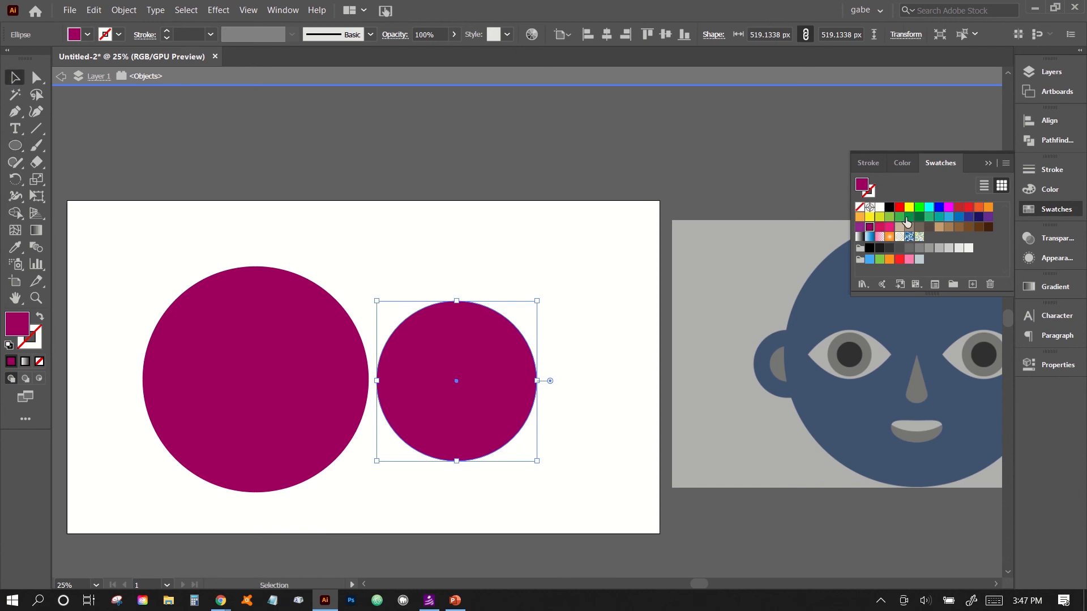
click(918, 249)
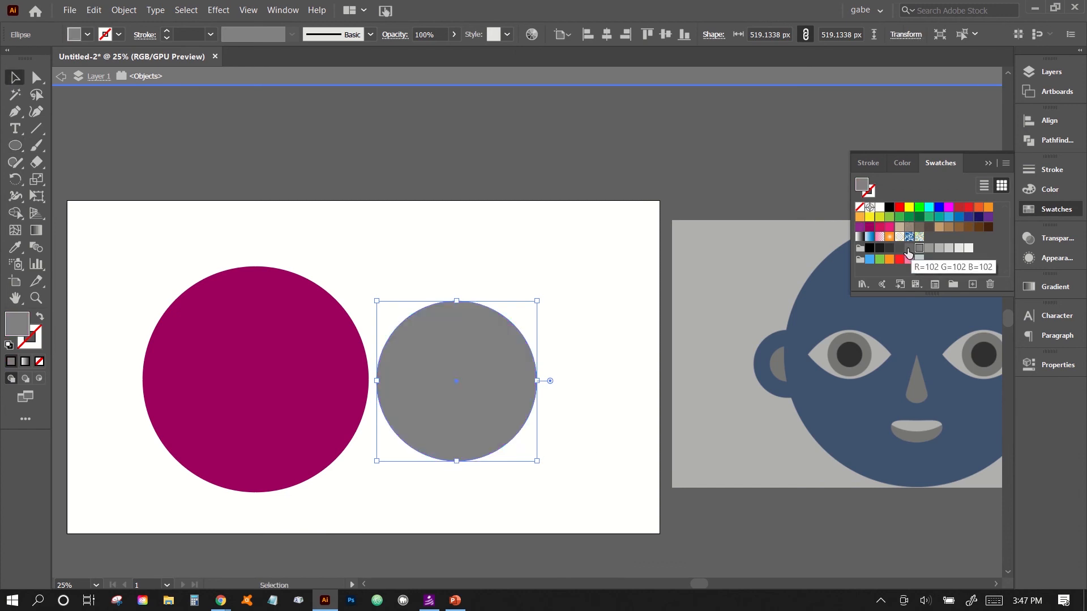
click(928, 248)
drag(507, 354, 377, 335)
click(939, 248)
click(451, 327)
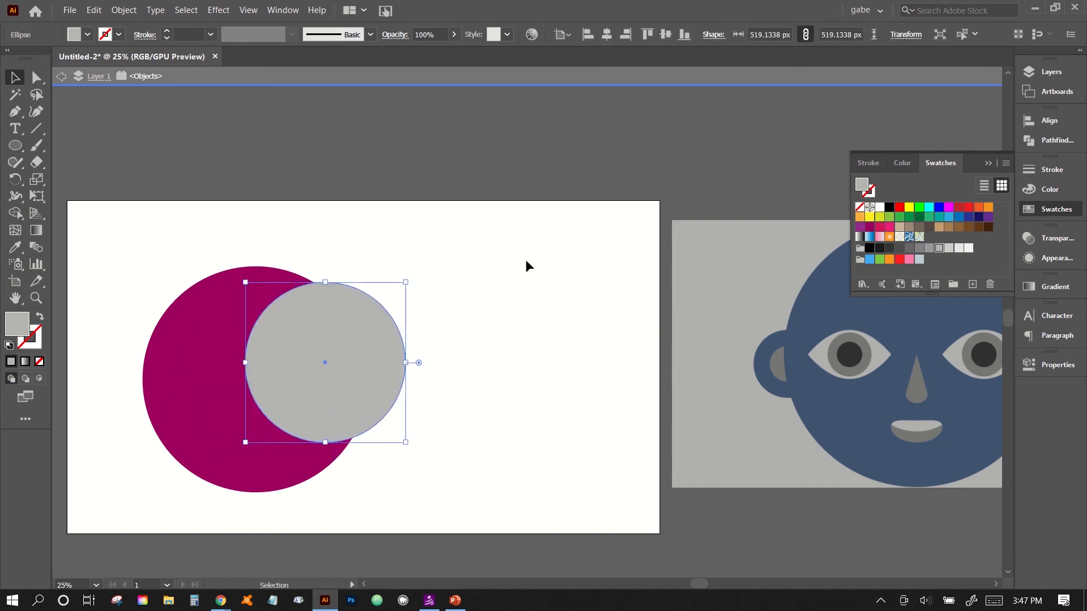
Center the gray and magenta circles on each other both vertically and horizontally
drag(526, 262, 280, 399)
click(1041, 131)
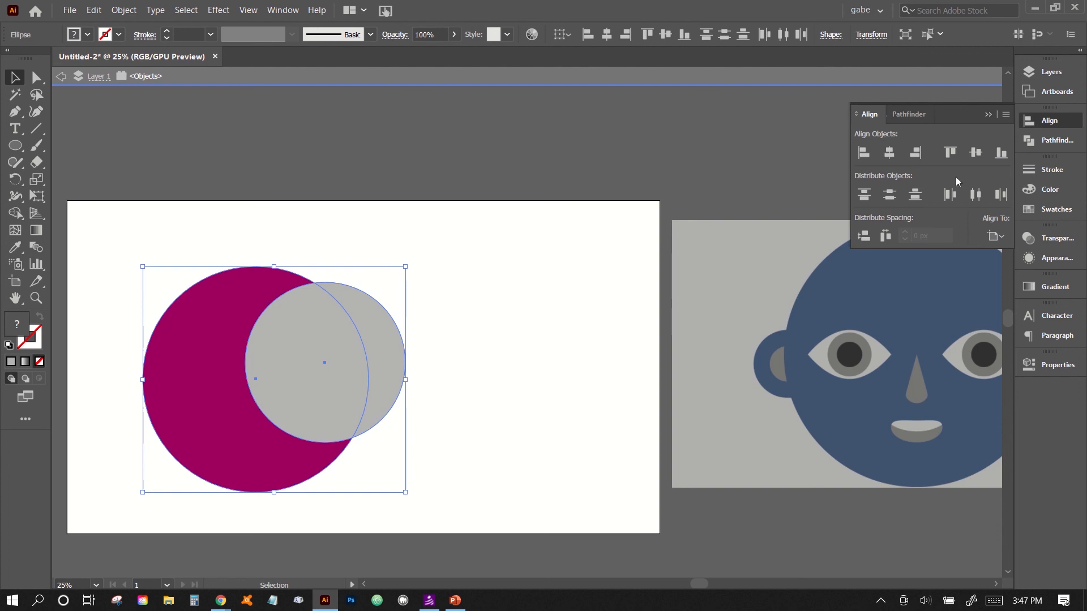
click(975, 152)
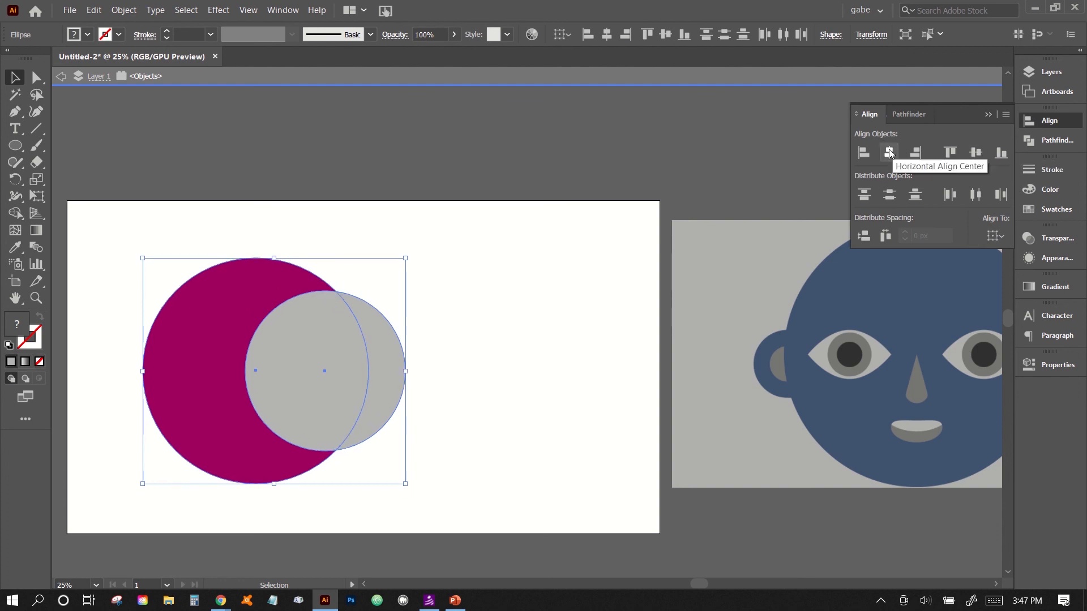
click(889, 152)
click(561, 348)
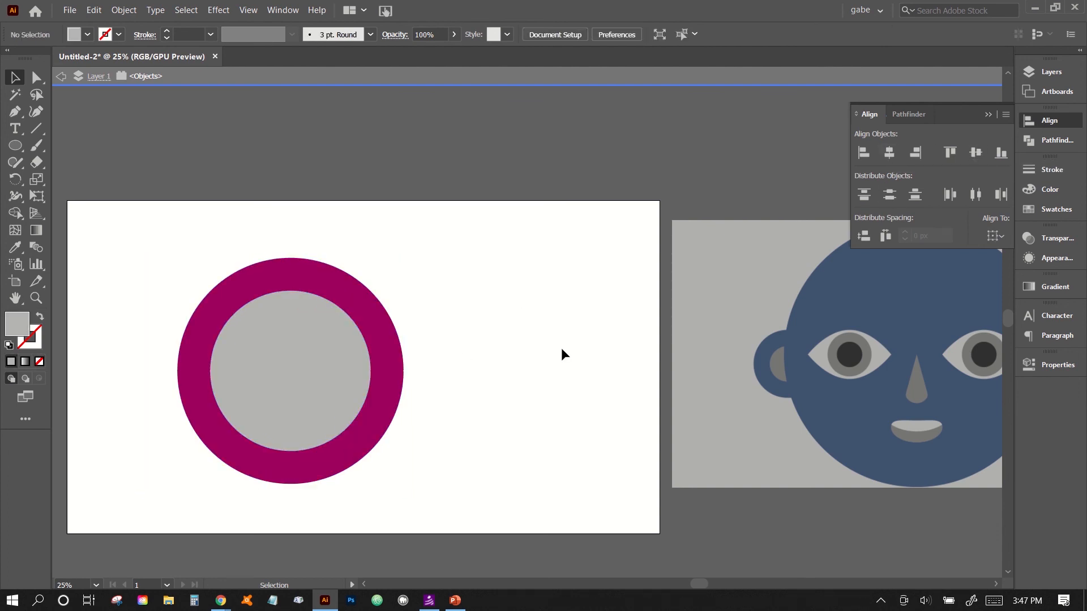
Scale the gray inner circle down slightly around its center, keeping it round
click(347, 402)
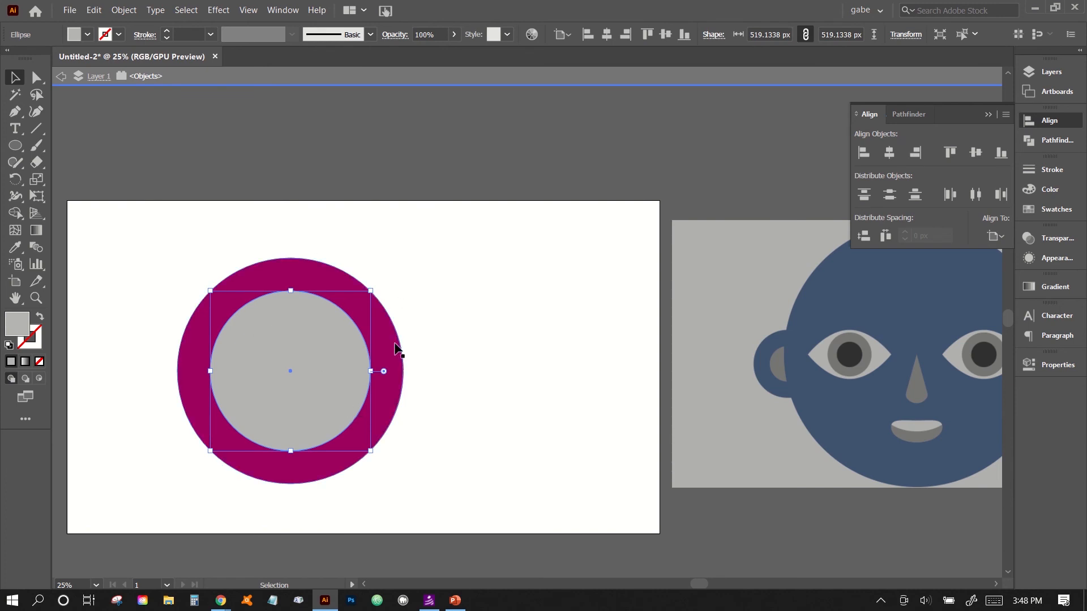
mouse_move(371, 292)
mouse_down()
mouse_move(353, 362)
mouse_move(338, 311)
mouse_move(371, 301)
mouse_up()
click(375, 275)
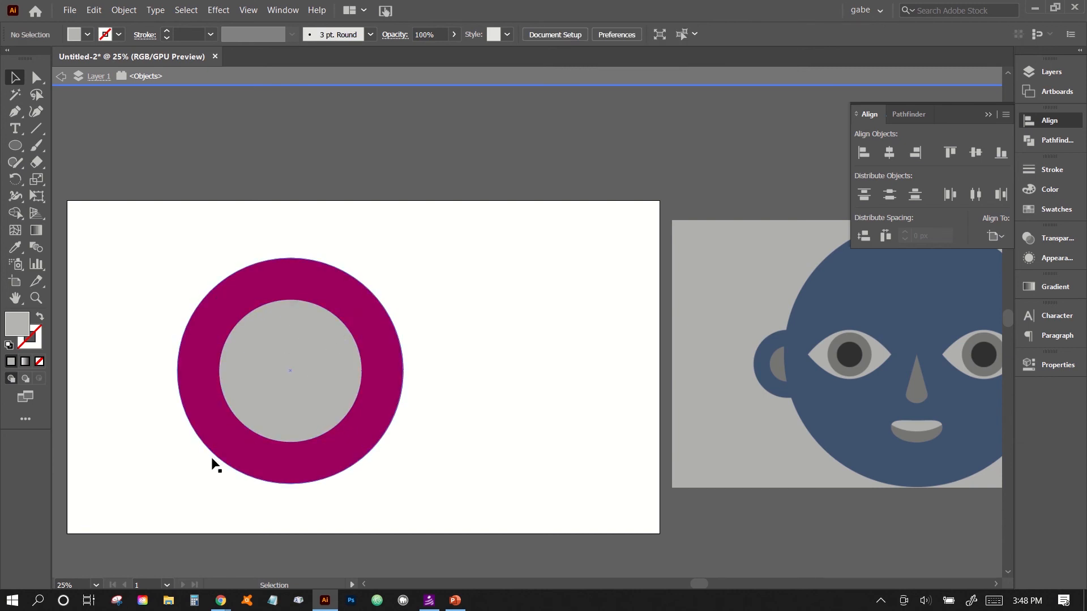
Group the magenta circle and the gray inner circle into one ear shape
drag(182, 450, 331, 384)
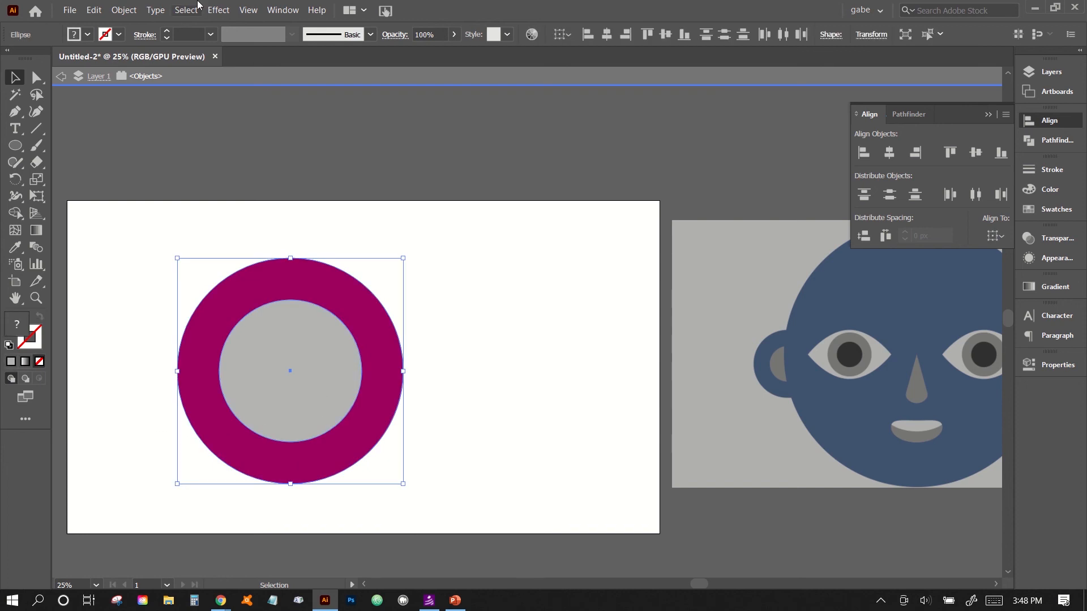
click(123, 10)
click(137, 71)
Move the ear group to the artboard's upper left and scale it down proportionally to about half its size
drag(292, 414, 200, 401)
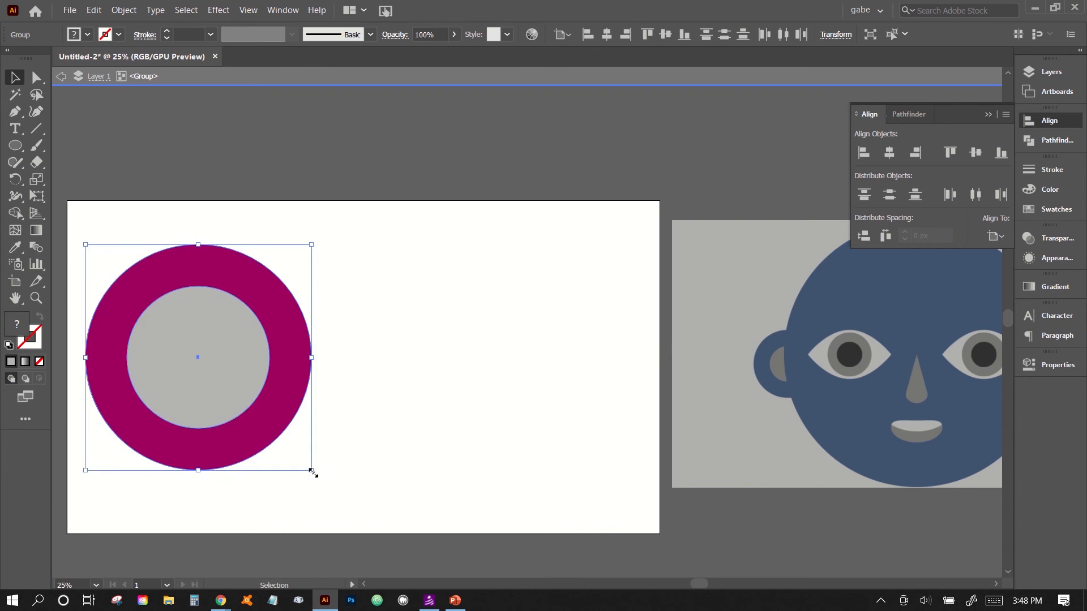
drag(312, 471, 208, 380)
click(237, 389)
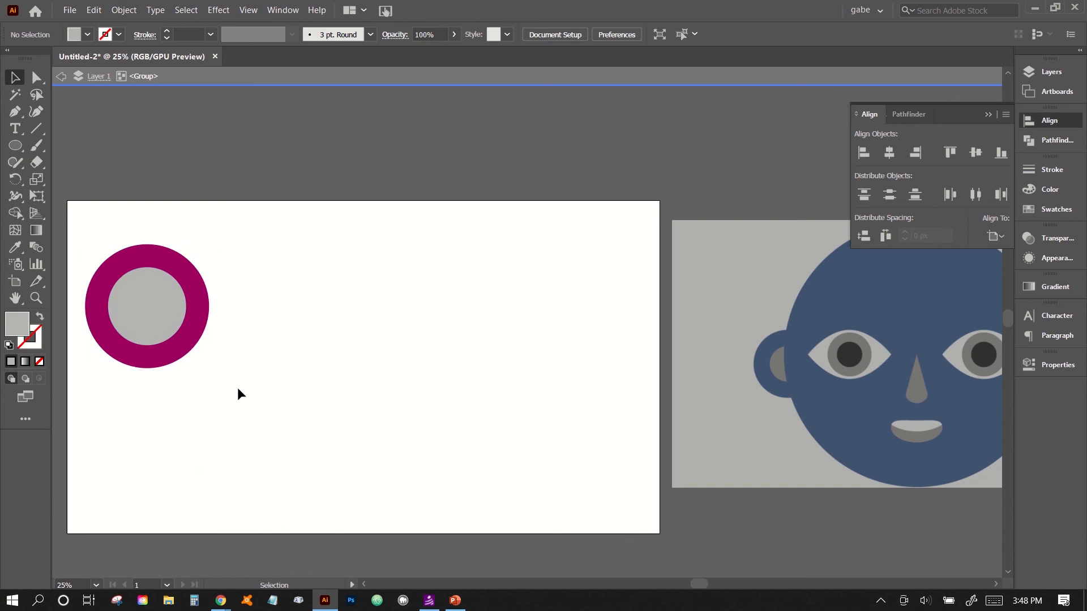
Exit isolation mode and shift the ear group slightly to the right
click(180, 354)
click(236, 289)
drag(237, 289, 149, 363)
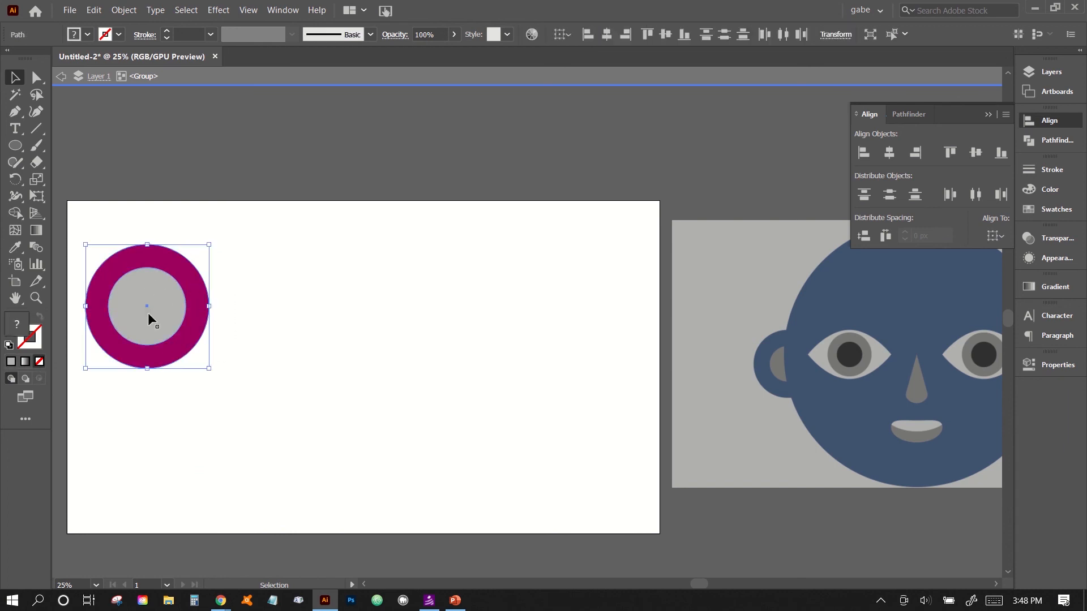
click(125, 10)
click(415, 357)
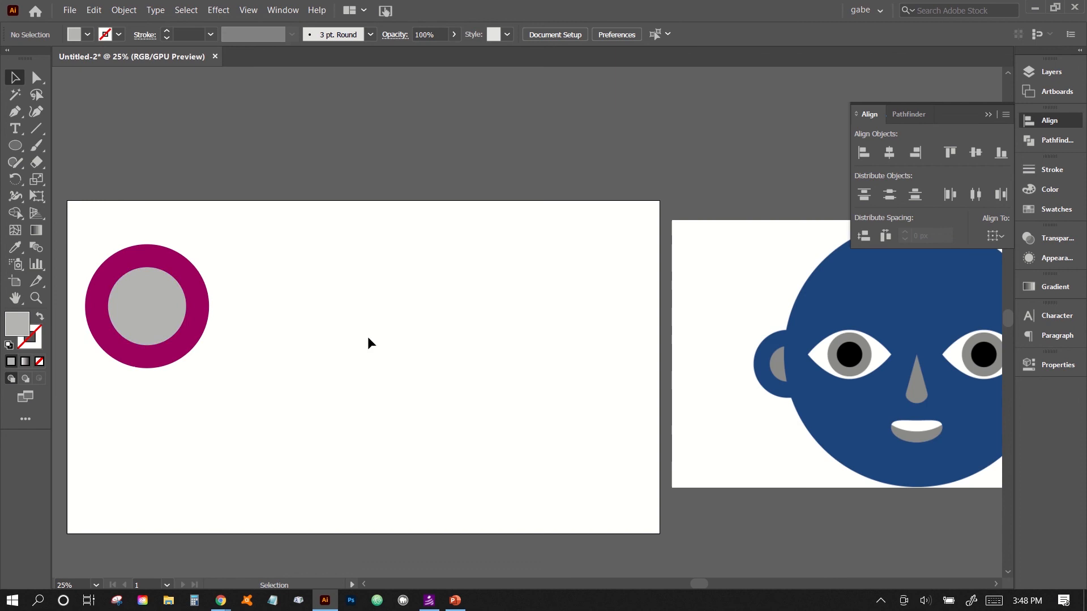
click(148, 308)
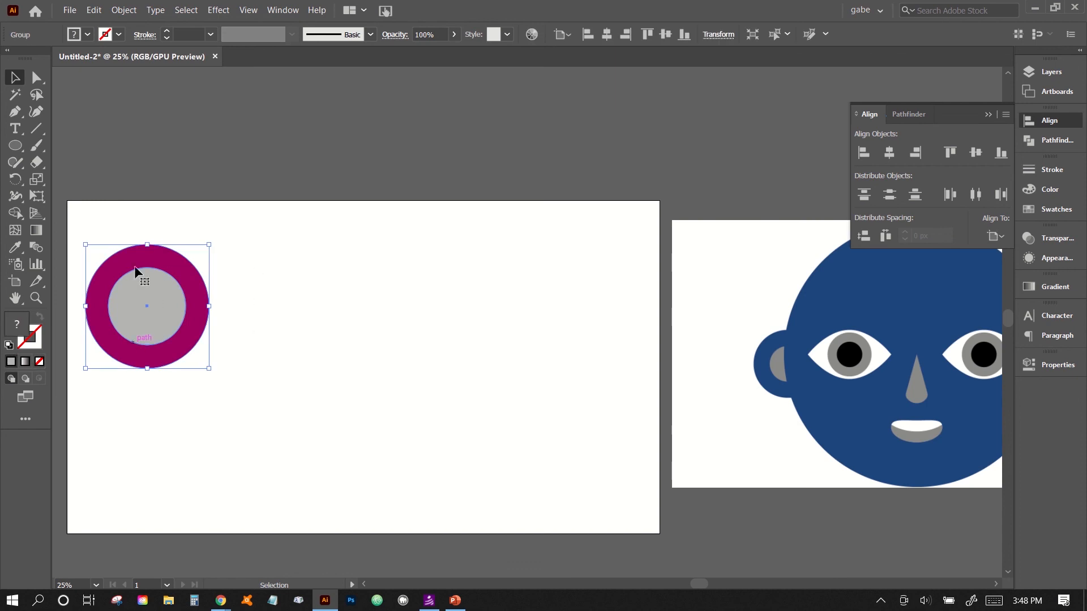
click(125, 10)
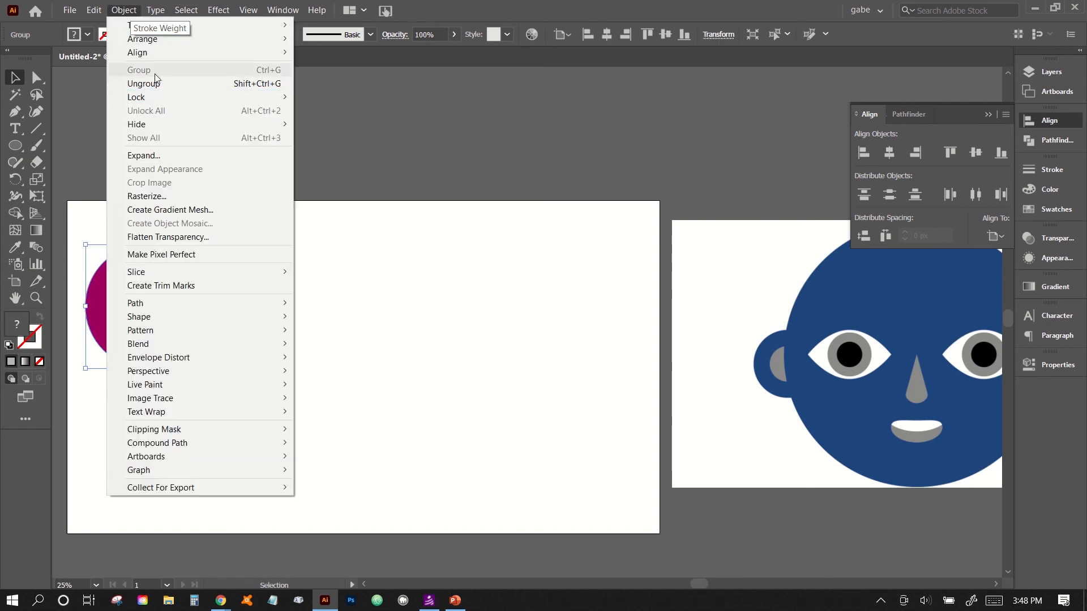
click(355, 230)
mouse_move(163, 305)
mouse_down()
mouse_move(216, 312)
mouse_move(178, 305)
mouse_up()
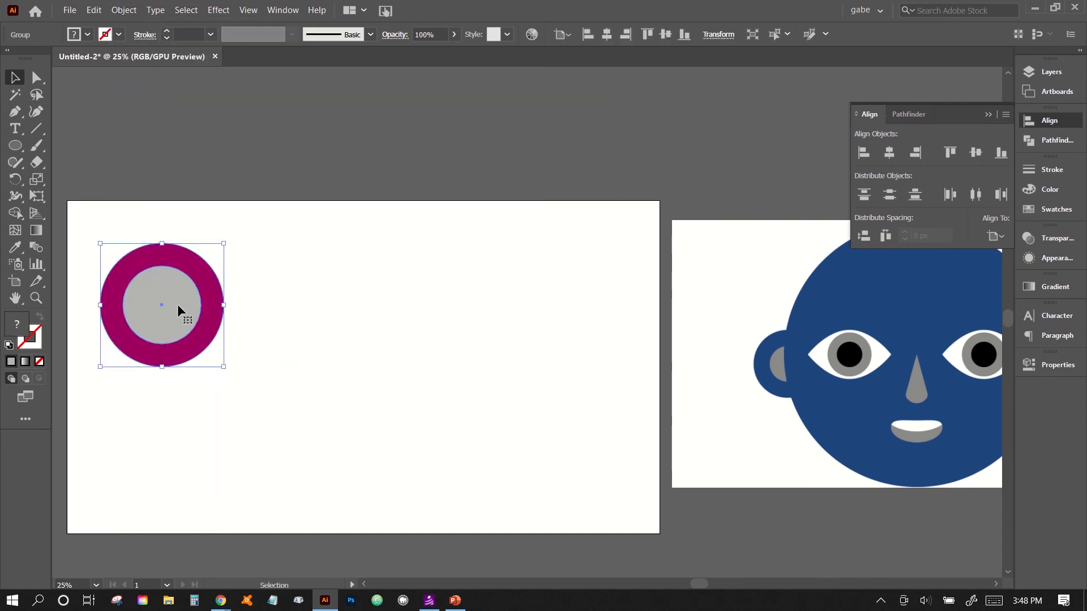
Copy the ear group and paste a duplicate onto the artboard
click(124, 10)
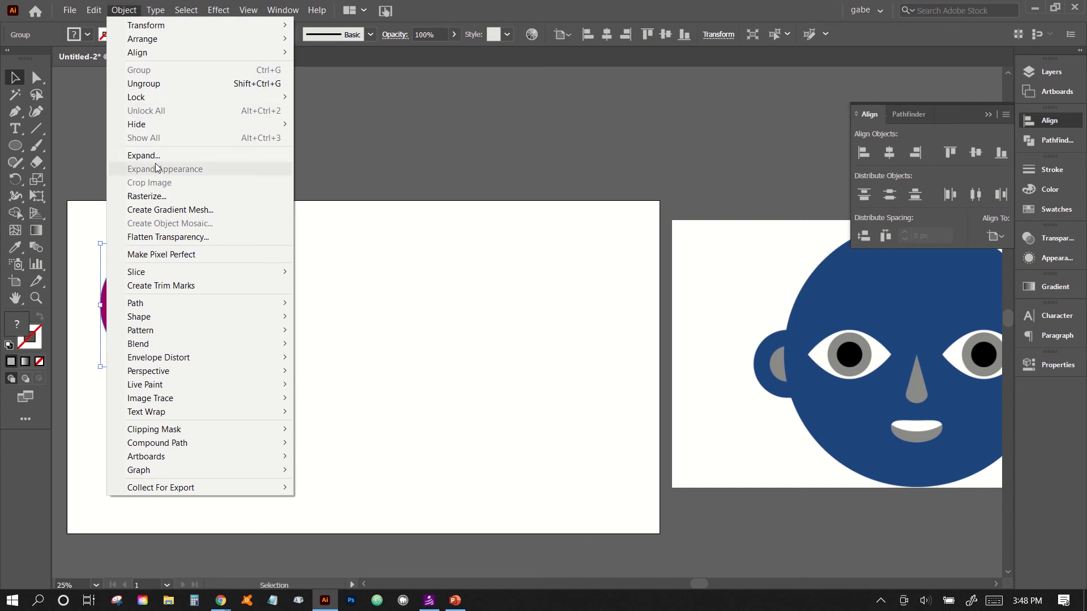
mouse_move(100, 11)
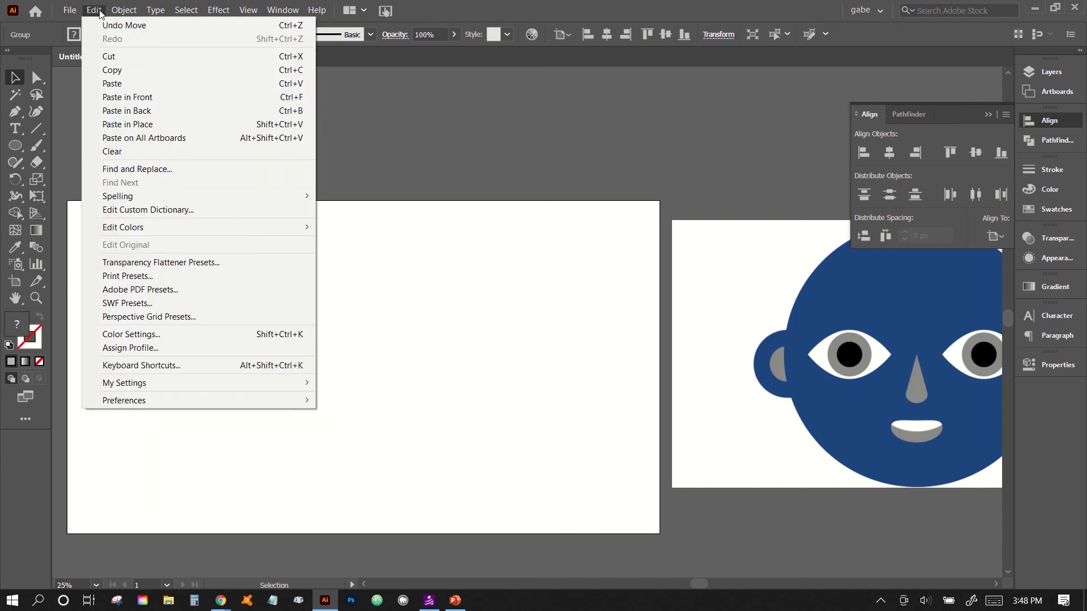
click(114, 67)
click(99, 11)
click(112, 83)
click(336, 301)
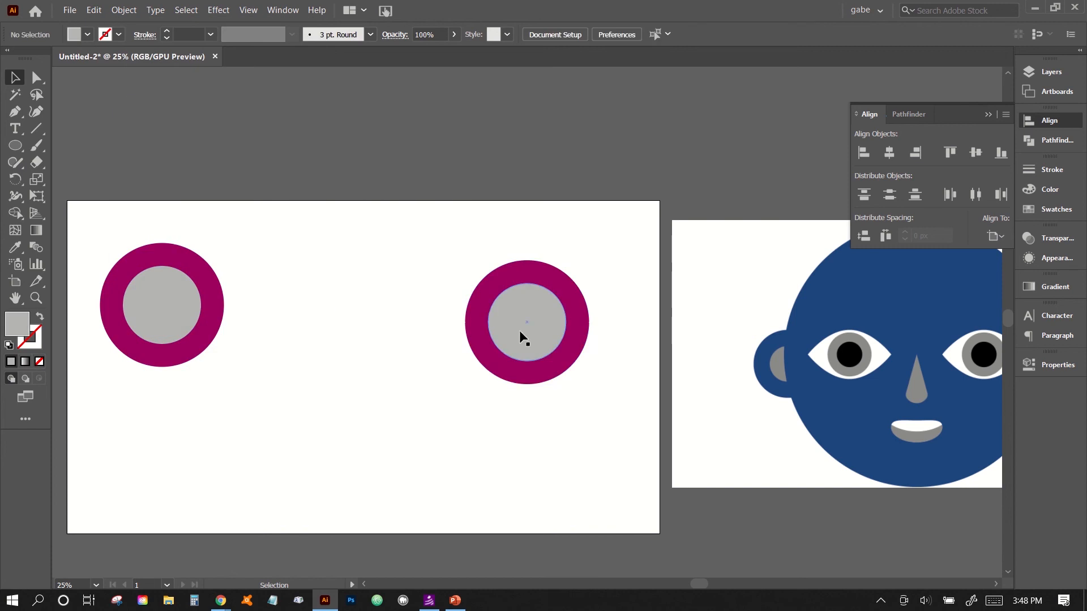
Move the duplicate ear next to the original and align the top edges of both groups
drag(518, 331, 267, 402)
drag(345, 264, 180, 403)
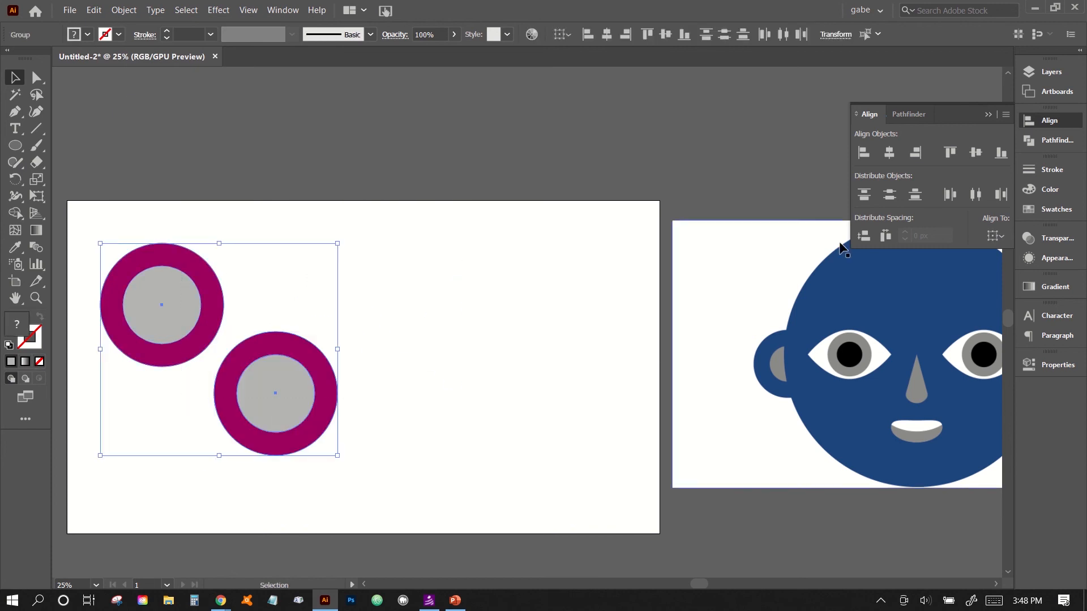
click(950, 155)
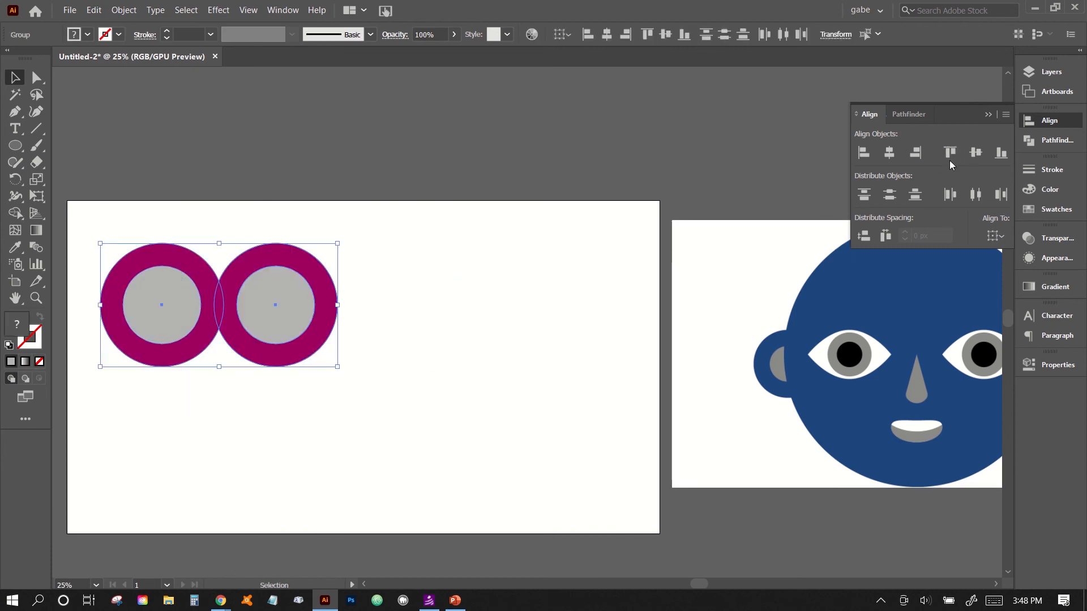
click(528, 326)
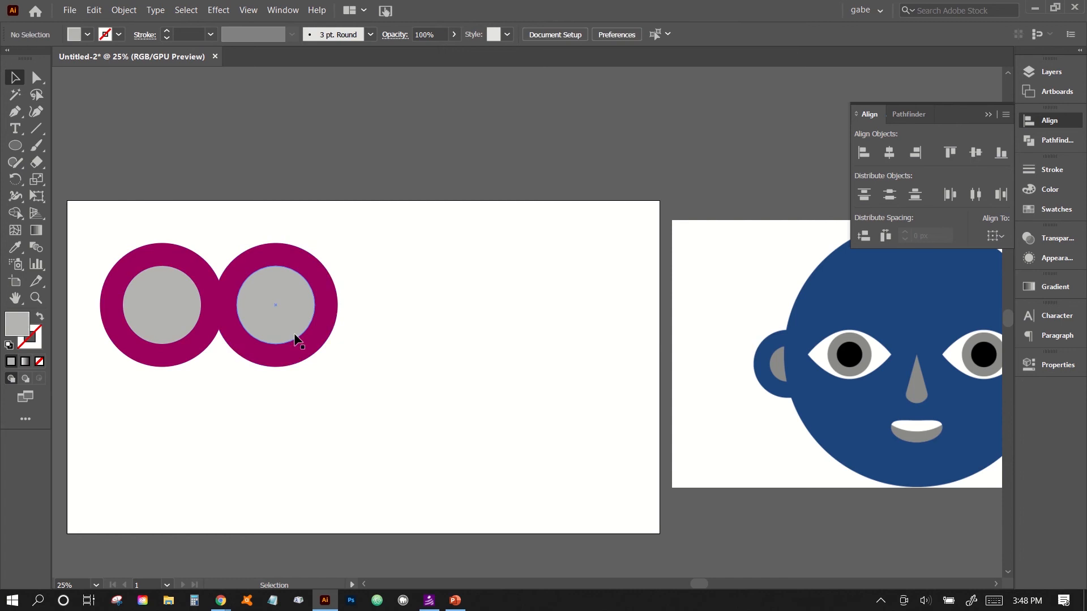
Scale both ears down together proportionally to about 60%, and move the duplicate straight across to the artboard's right side
drag(293, 341, 253, 341)
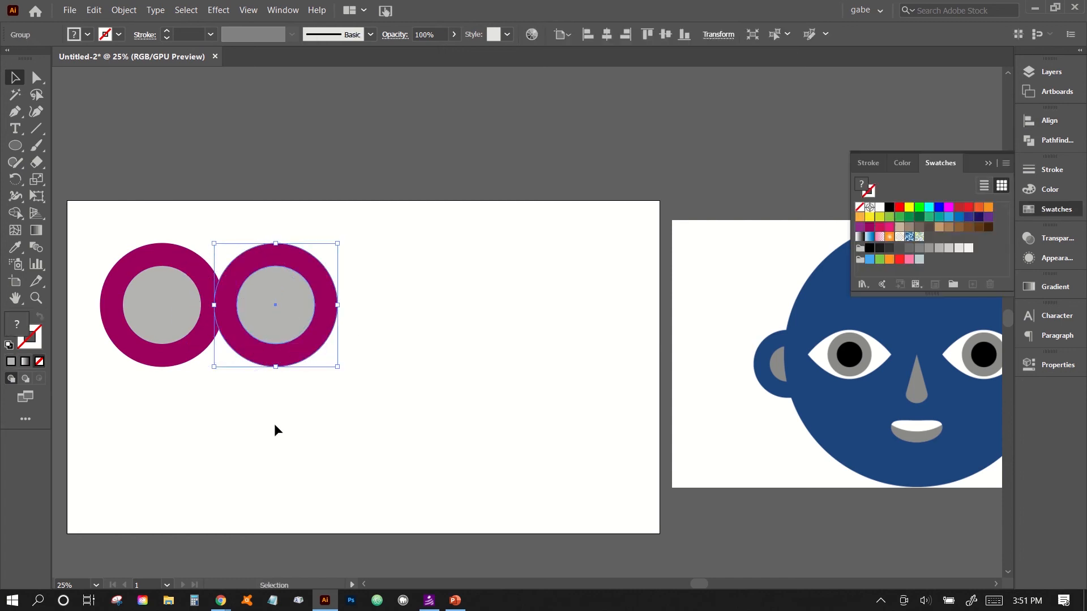
click(274, 424)
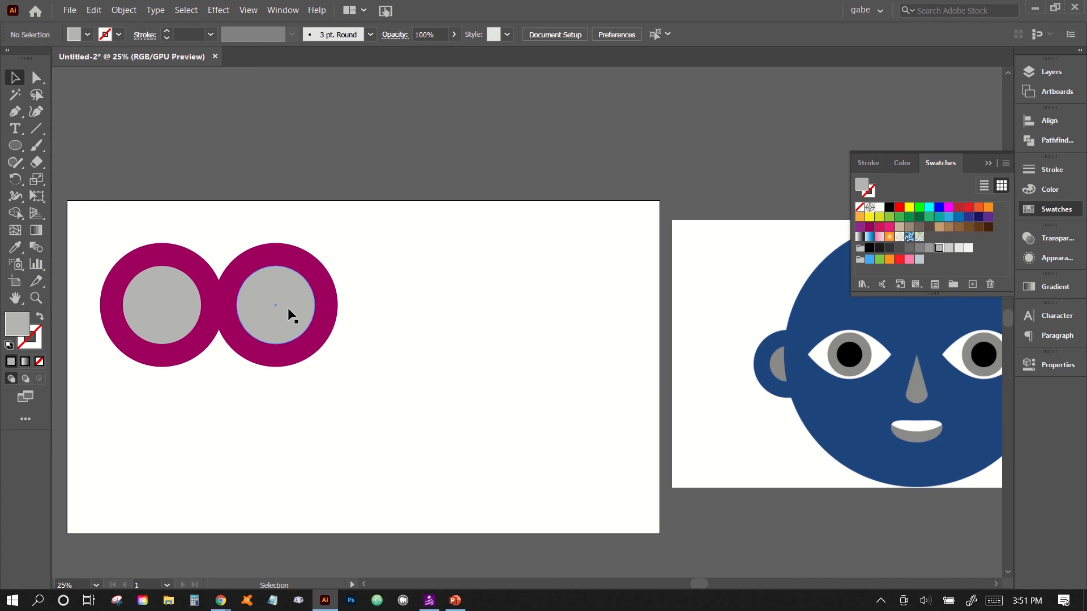
click(287, 308)
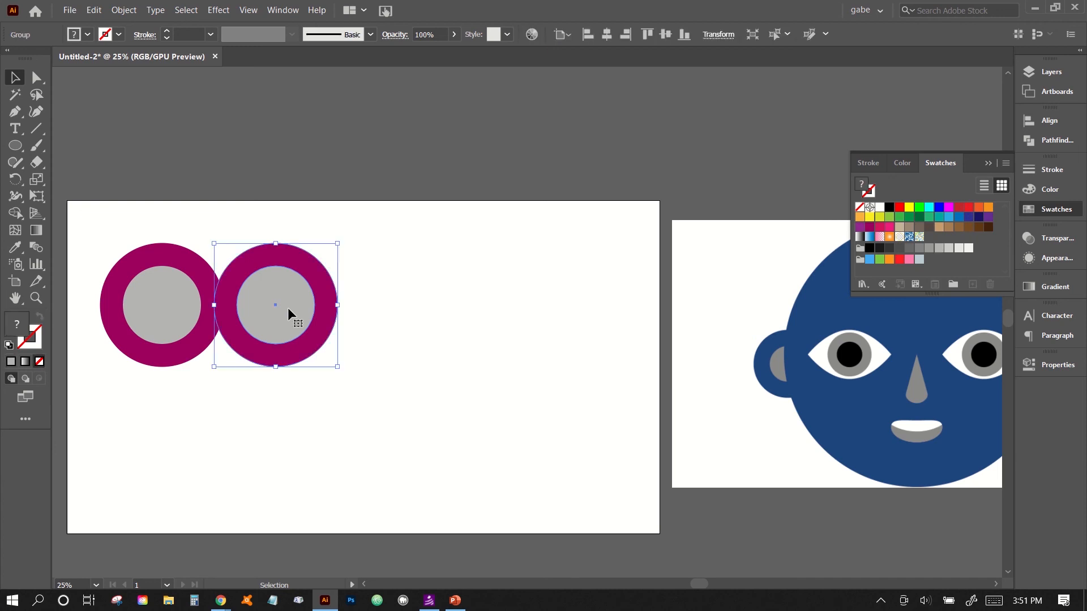
drag(391, 273, 151, 347)
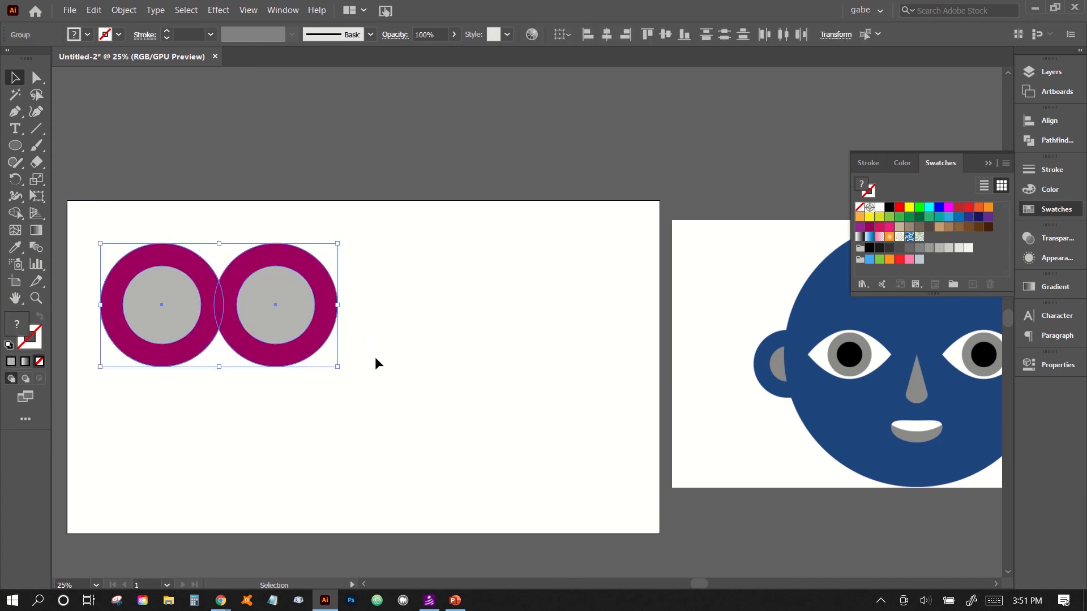
drag(338, 366, 263, 320)
click(272, 335)
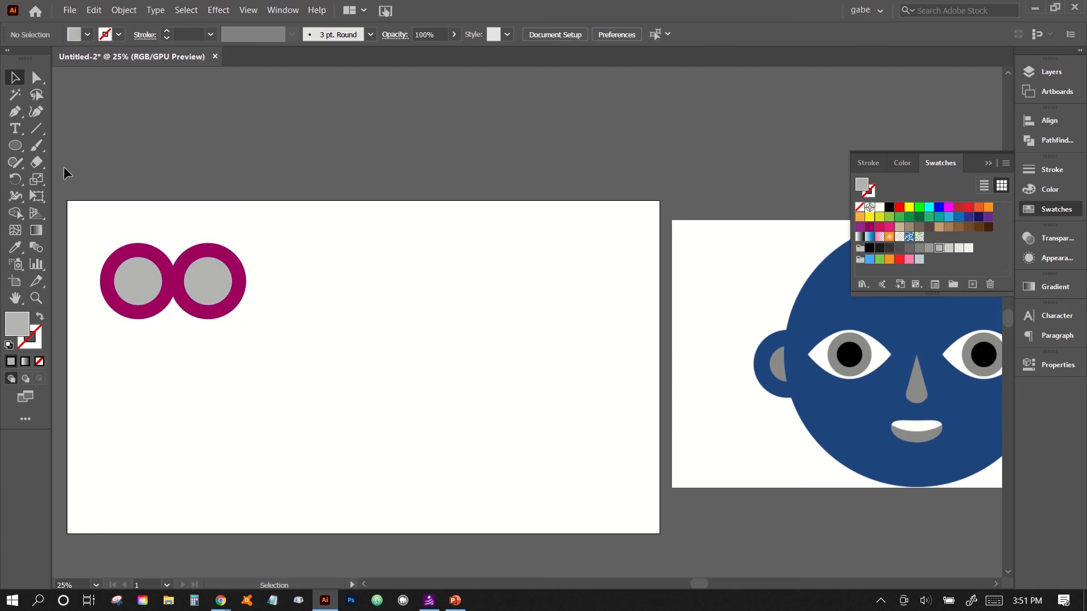
drag(189, 281, 516, 315)
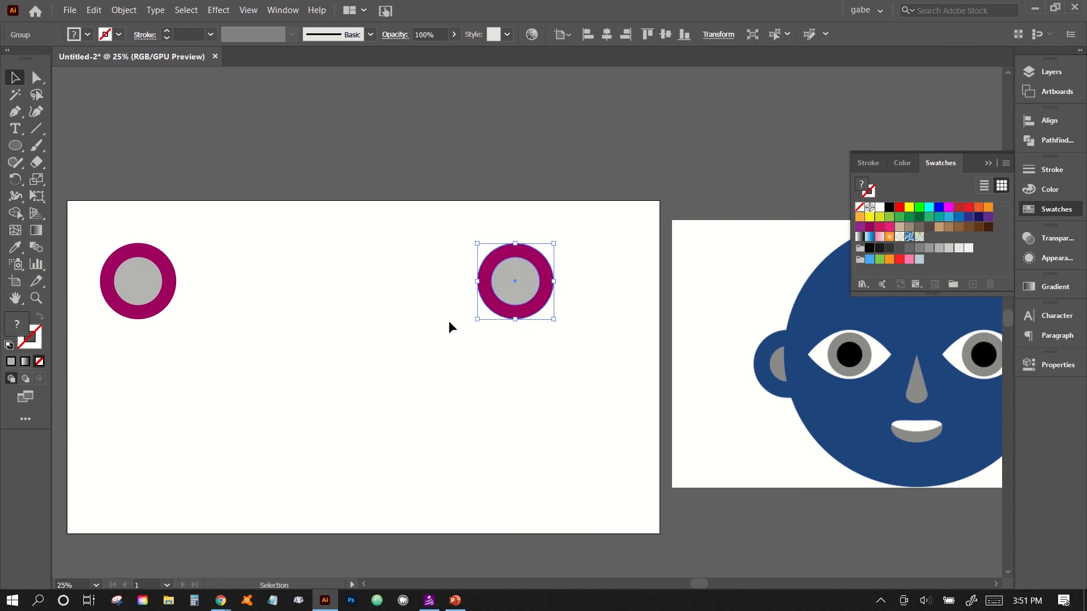
shift+click(524, 280)
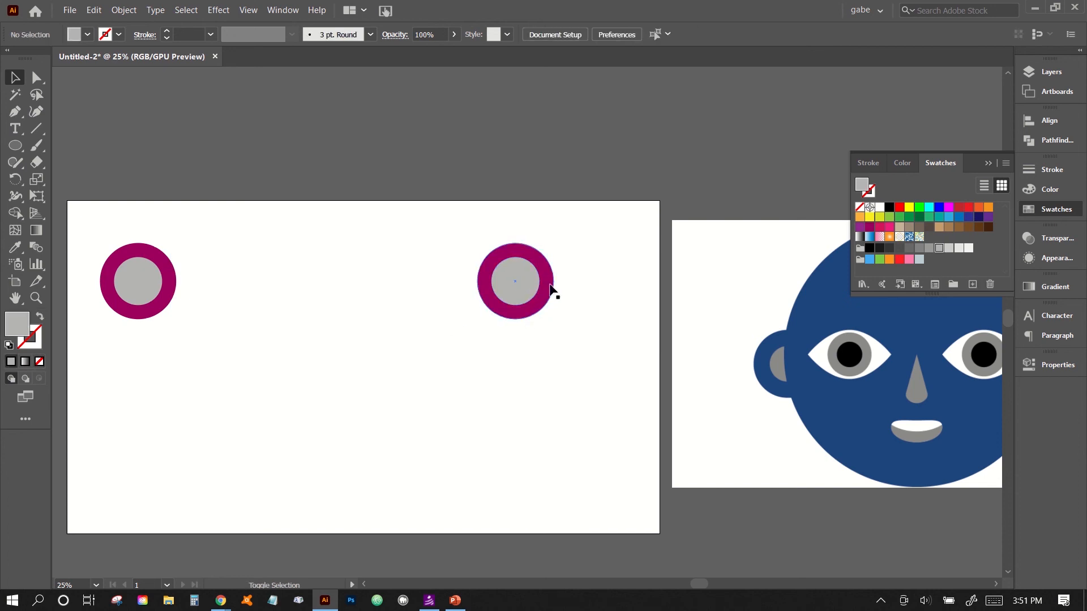
Draw a large circle for the head, overlapping the left ear, and fill it with the dark magenta swatch
click(15, 146)
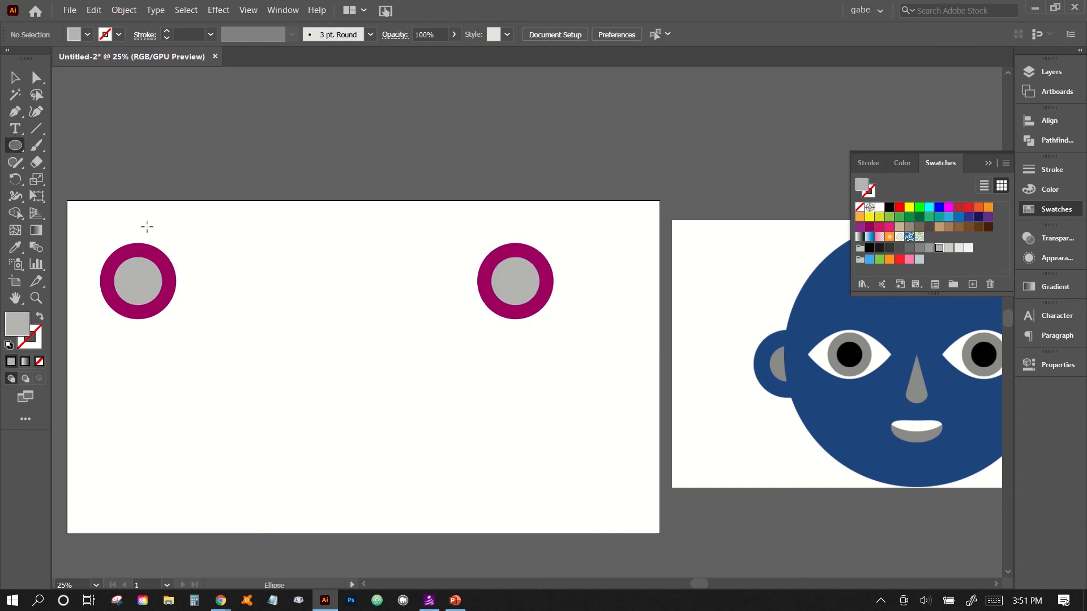
drag(147, 227, 393, 479)
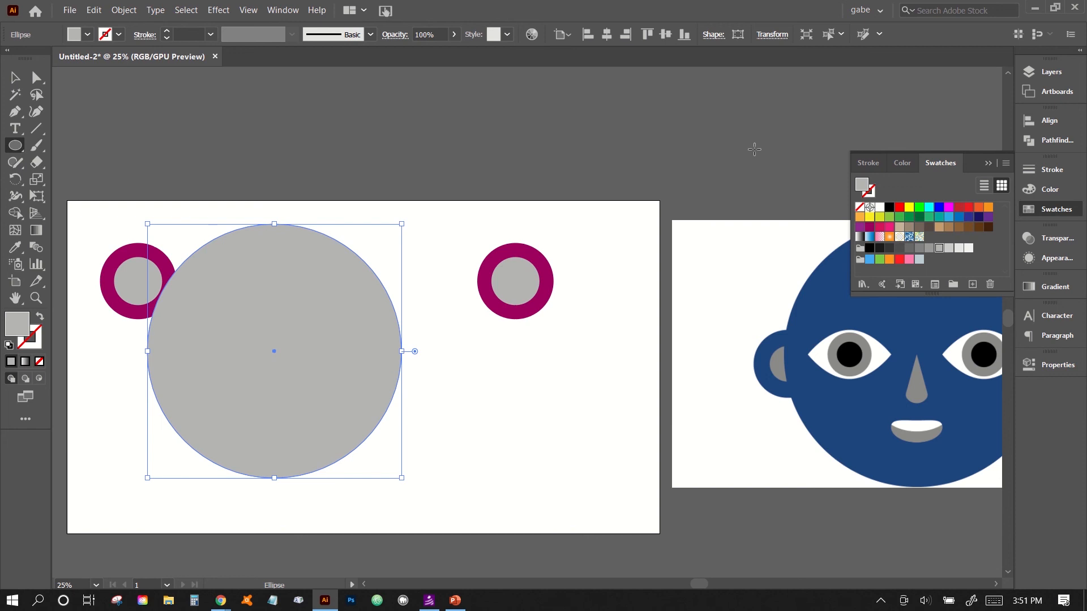
click(870, 227)
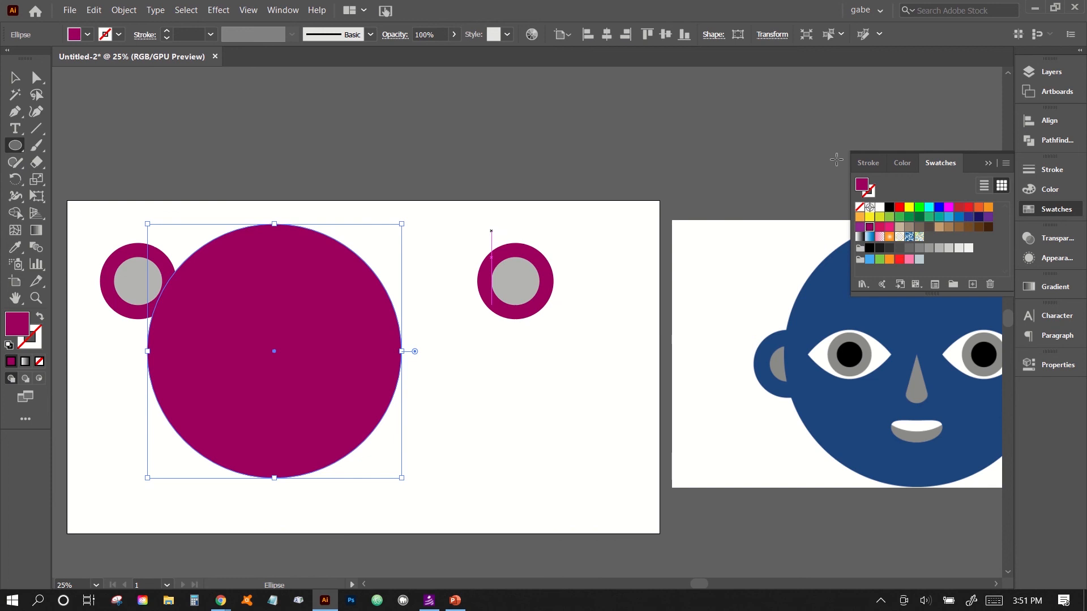
Try the green swatch on the head circle, then sample the left ear's gray and magenta fills with the Eyedropper
click(929, 217)
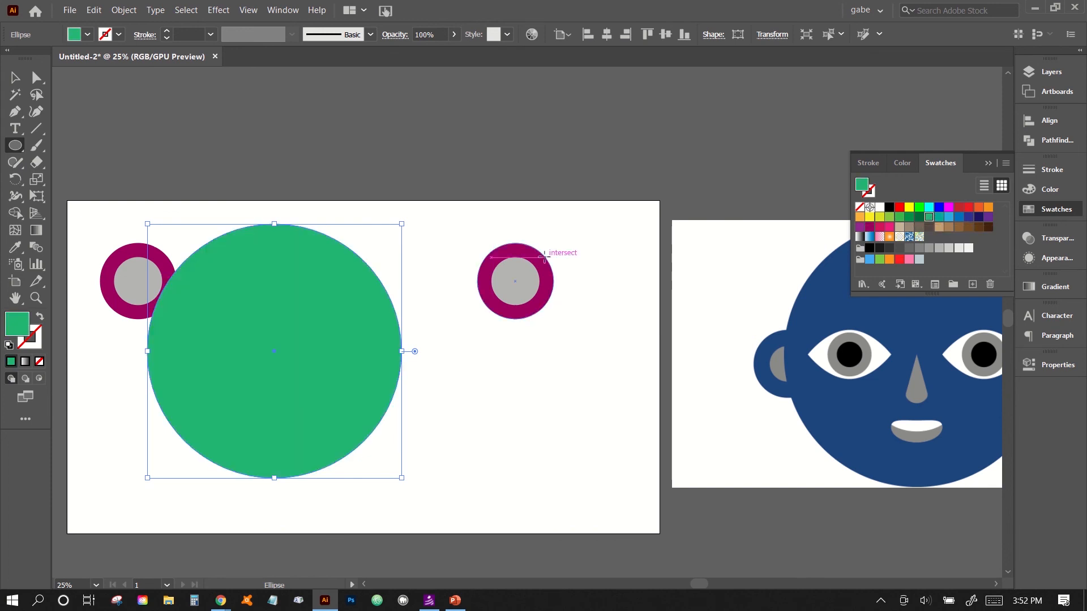
click(13, 249)
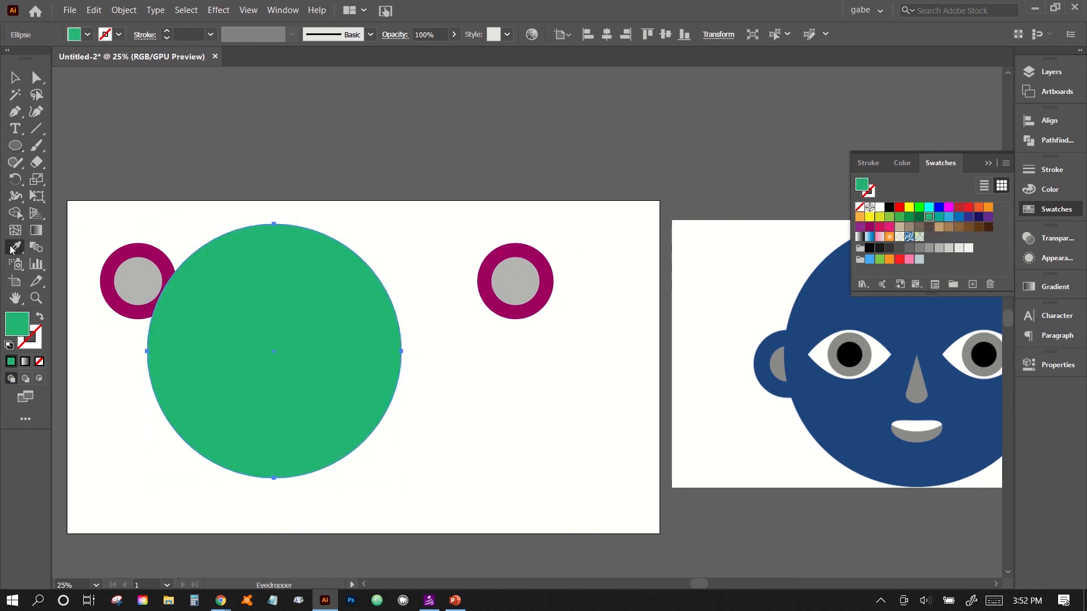
click(143, 275)
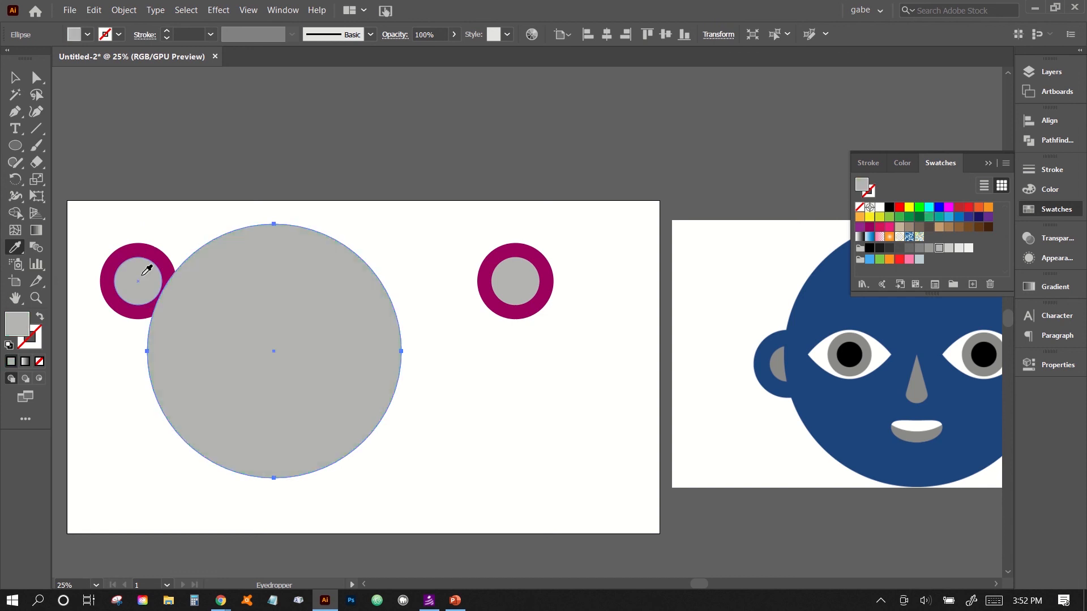
click(157, 248)
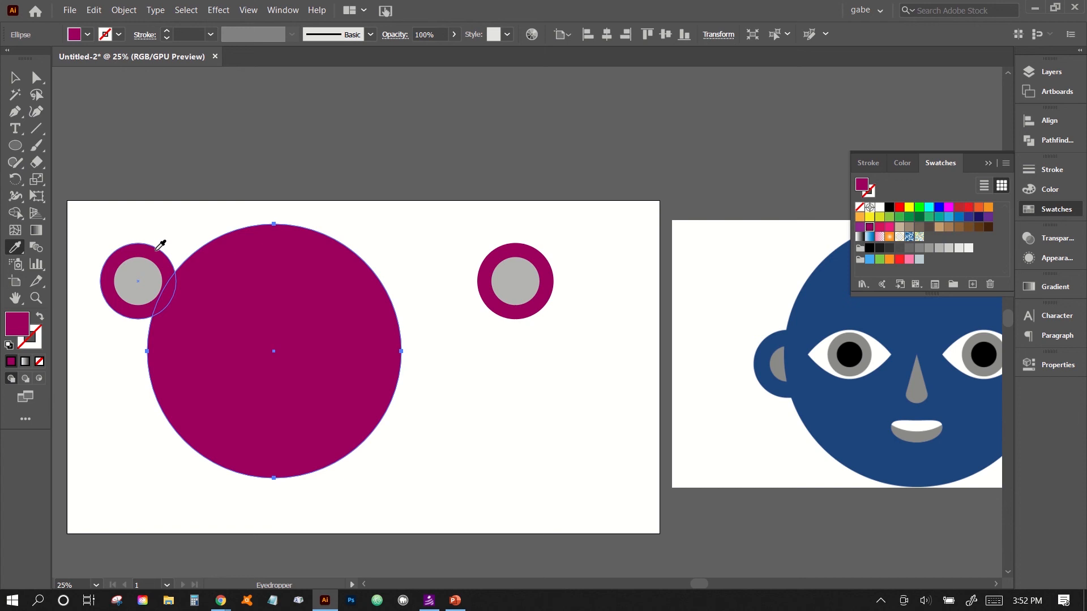
click(149, 279)
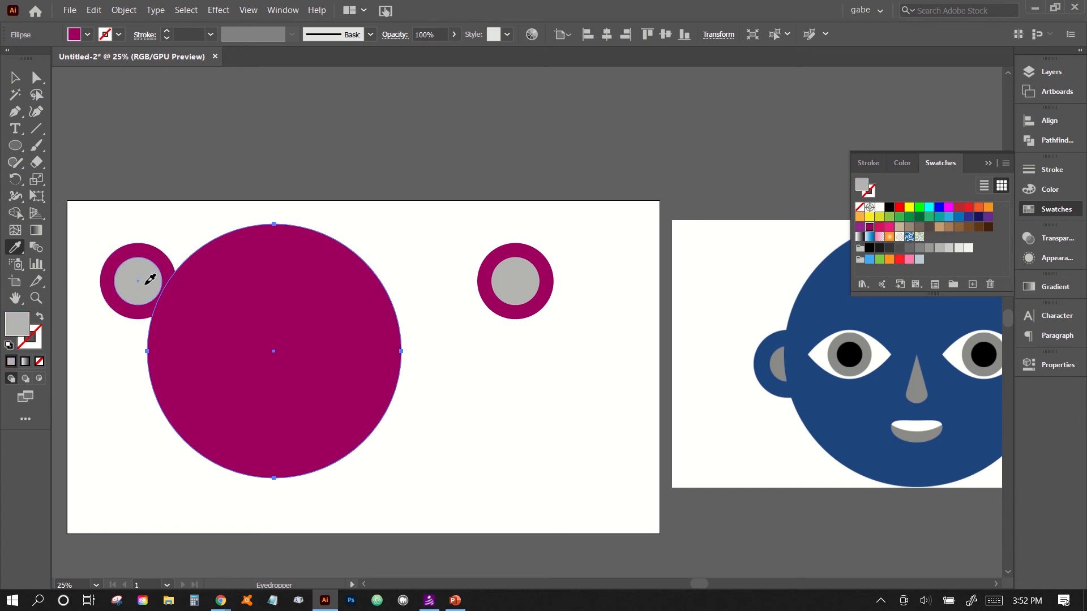
click(23, 84)
click(486, 400)
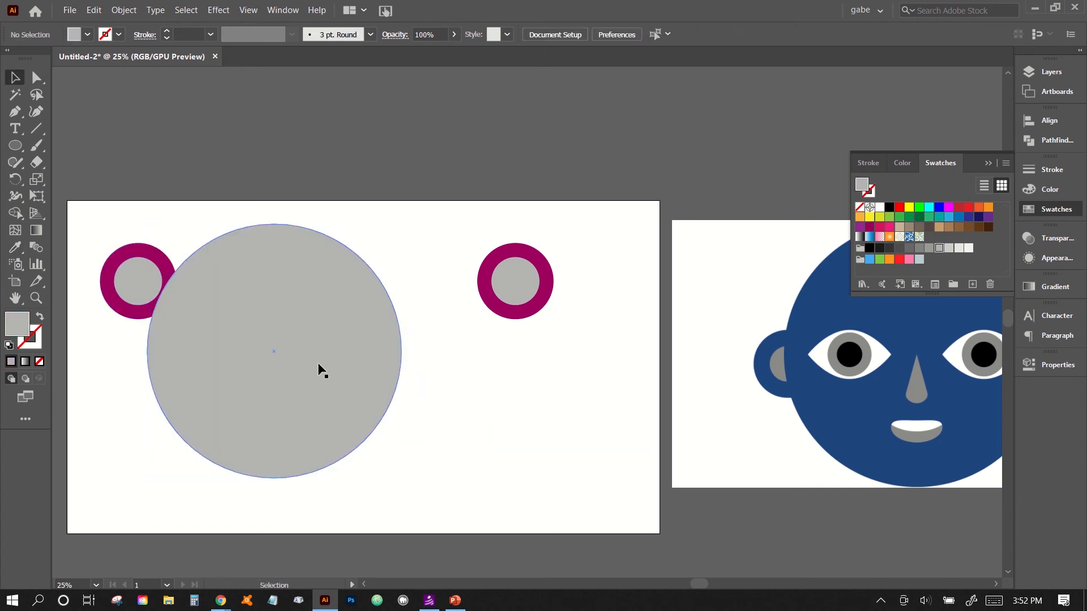
Recolor the head circle by sampling the magenta of the right ear's outer ring with the Eyedropper
click(317, 364)
click(426, 431)
click(339, 405)
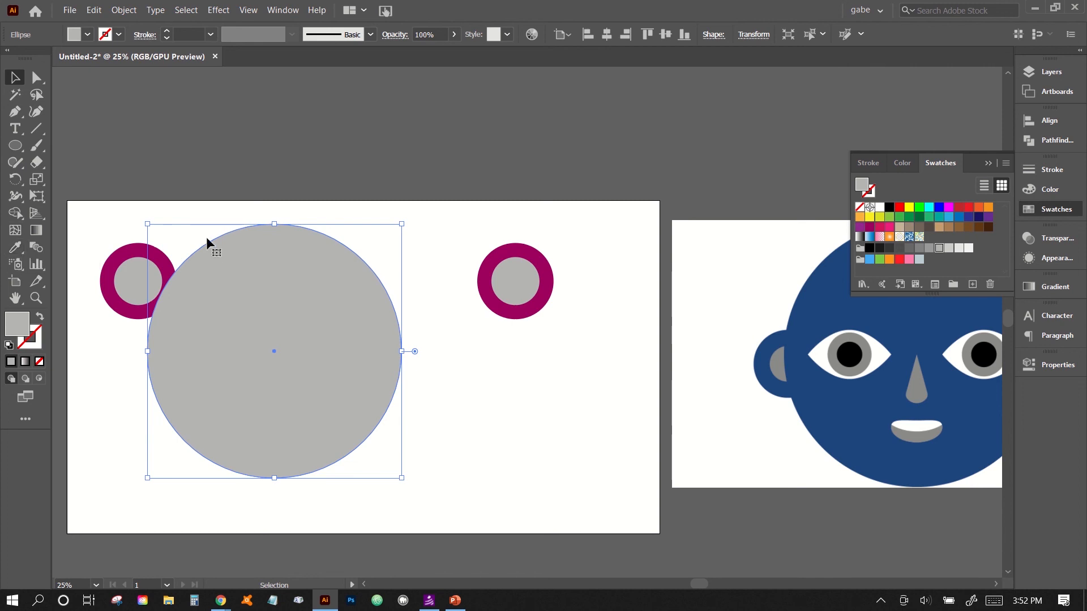
click(15, 249)
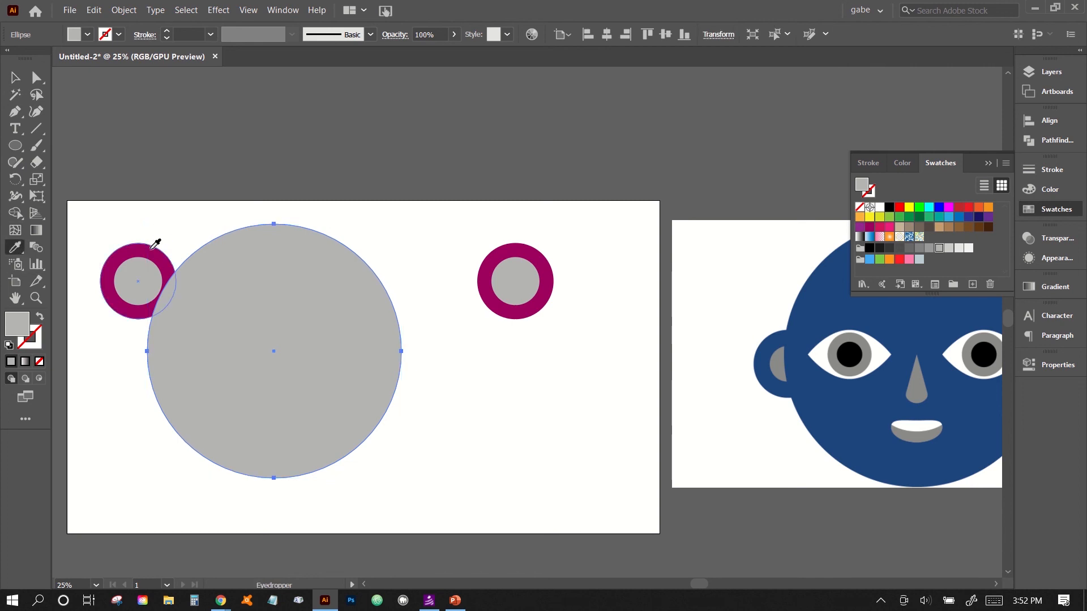
click(518, 247)
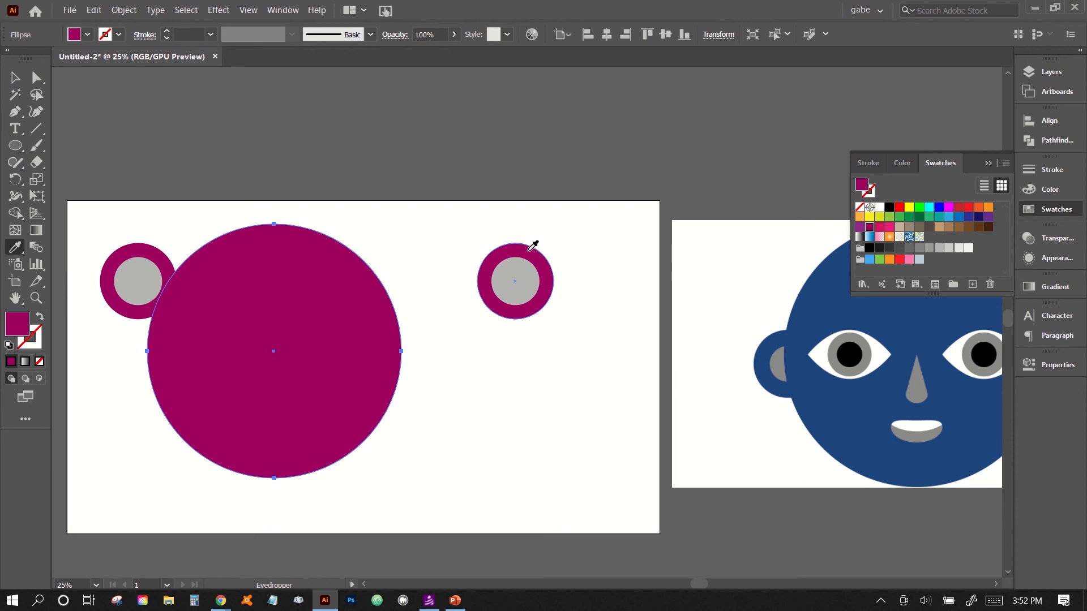
click(18, 83)
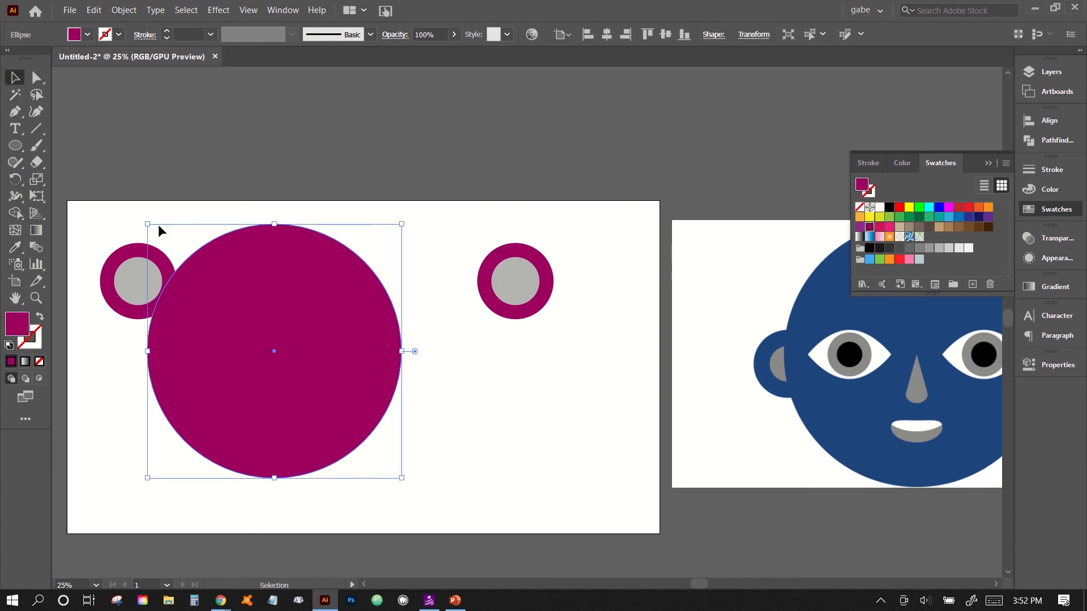
click(105, 219)
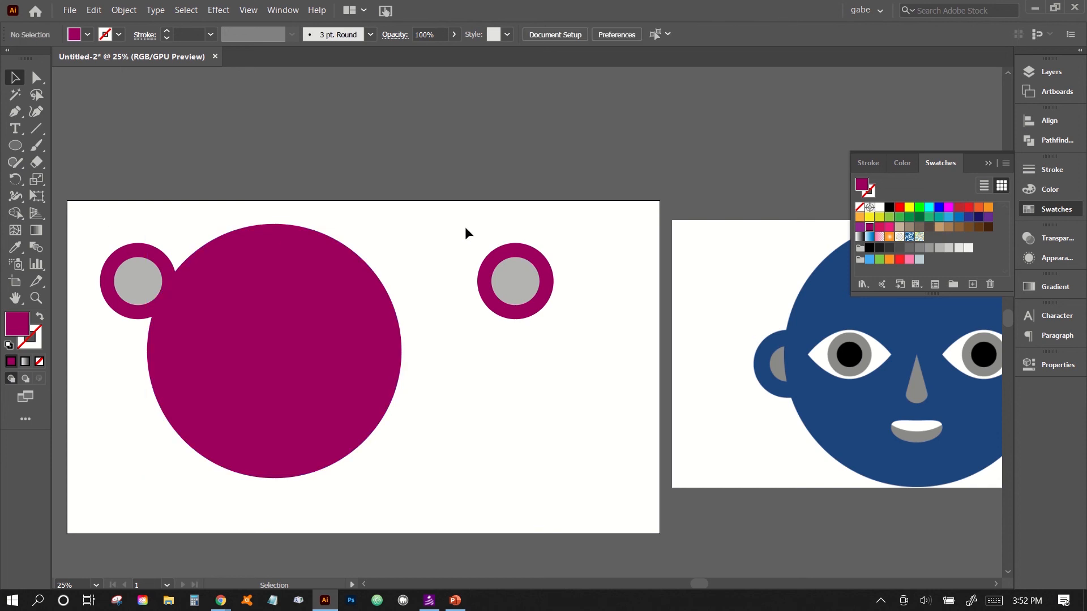
Move the left ear slightly up and away from the head, and delete the right ear group
click(496, 295)
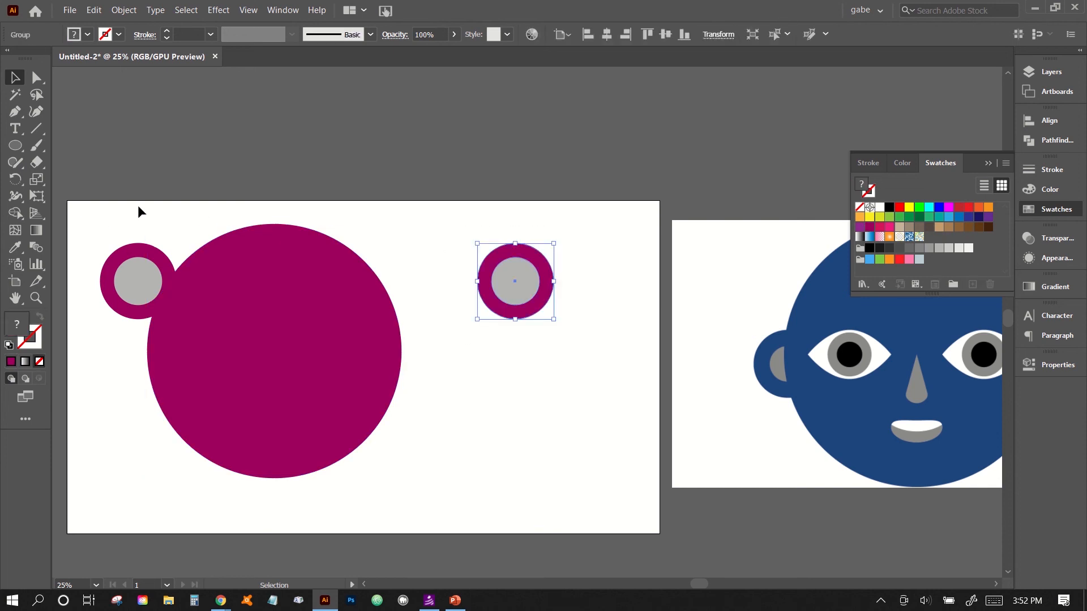
click(130, 222)
click(143, 300)
mouse_move(143, 300)
mouse_down()
mouse_move(133, 311)
mouse_move(153, 379)
mouse_move(133, 342)
mouse_move(131, 291)
mouse_up()
click(515, 266)
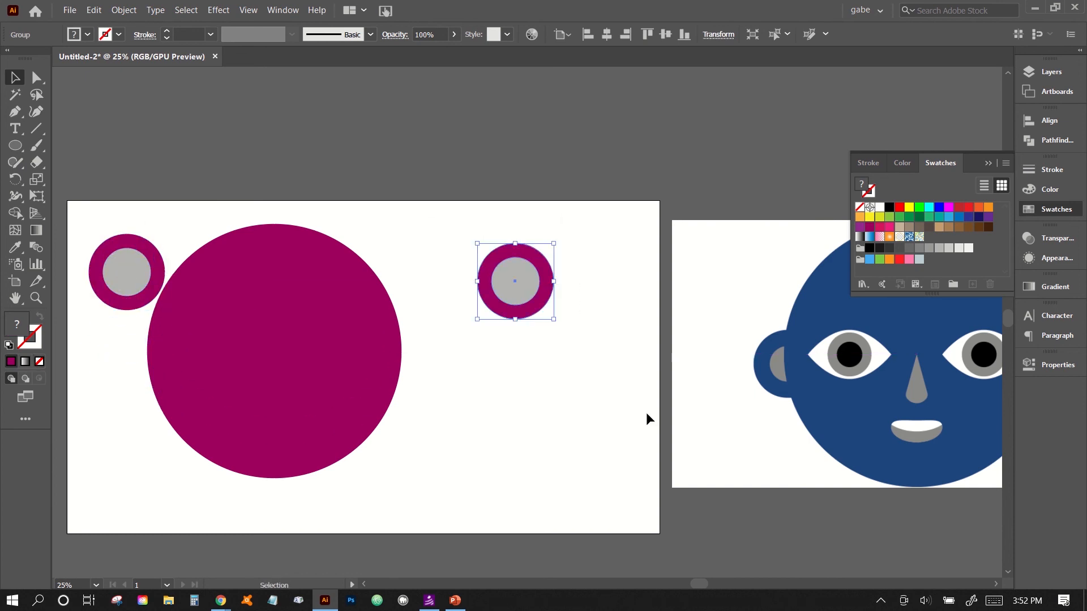
key(BackSpace)
Align the vertical centers of the ear and head, and position both at the artboard's vertical middle
drag(119, 229, 222, 368)
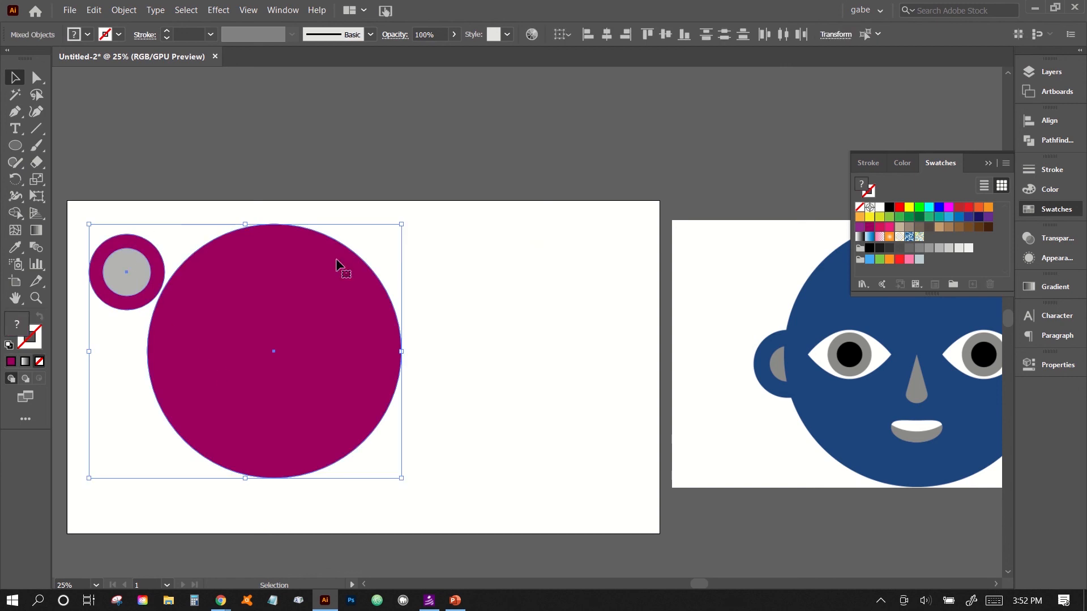
click(1048, 120)
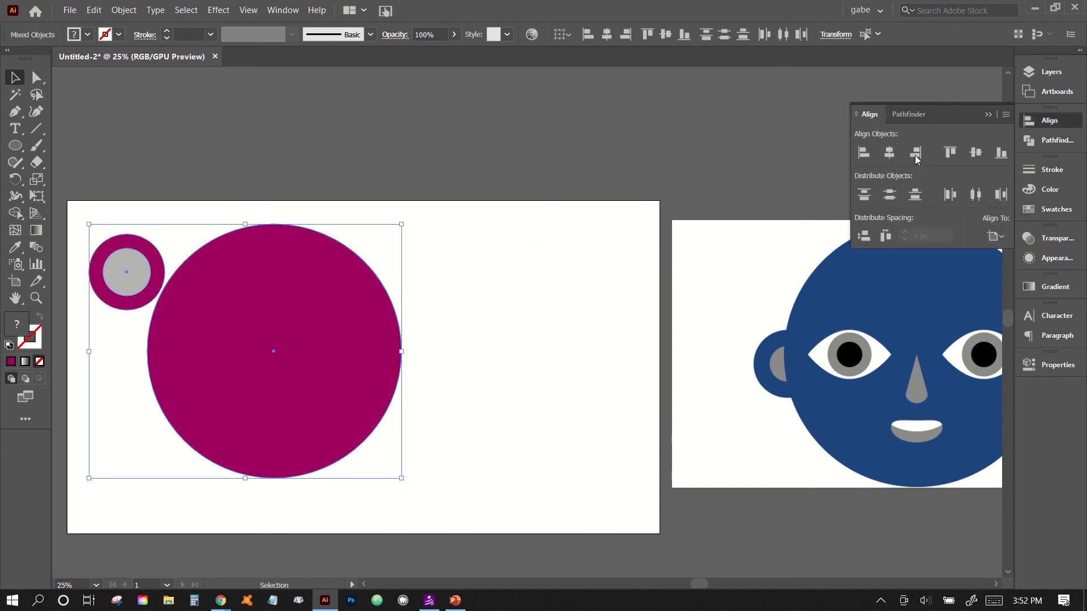
click(975, 152)
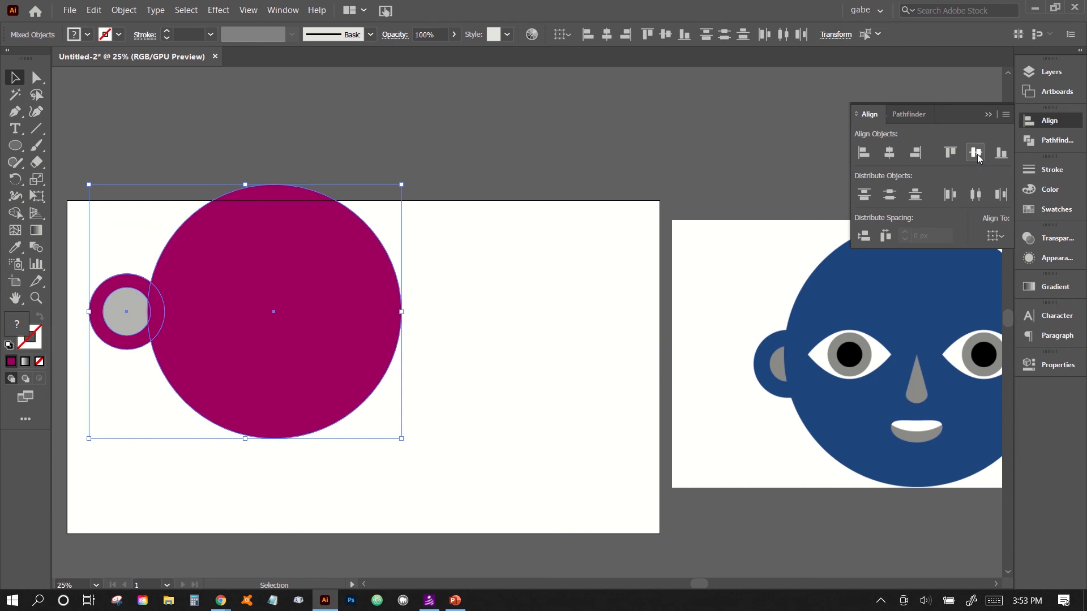
click(531, 286)
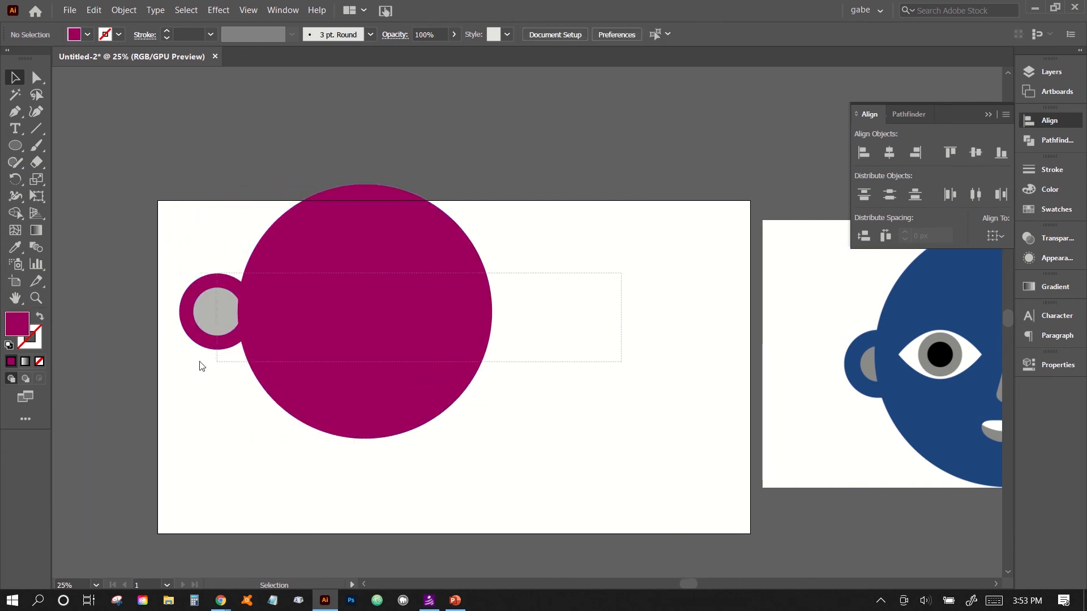
drag(198, 364, 346, 399)
click(575, 374)
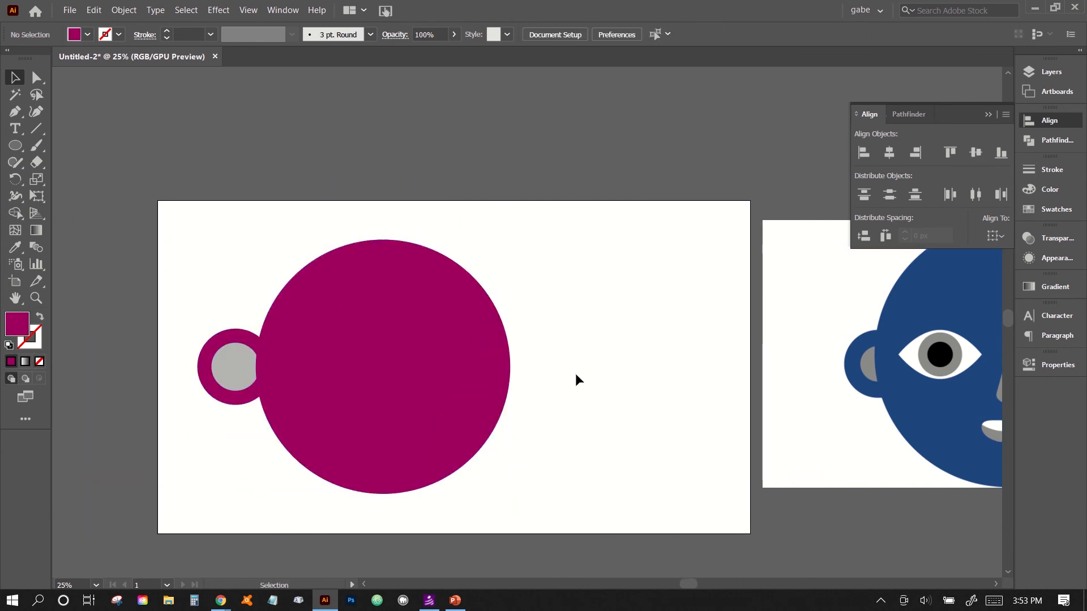
Move the ear group straight toward the head until its center sits on the head circle's left edge
drag(206, 284, 231, 389)
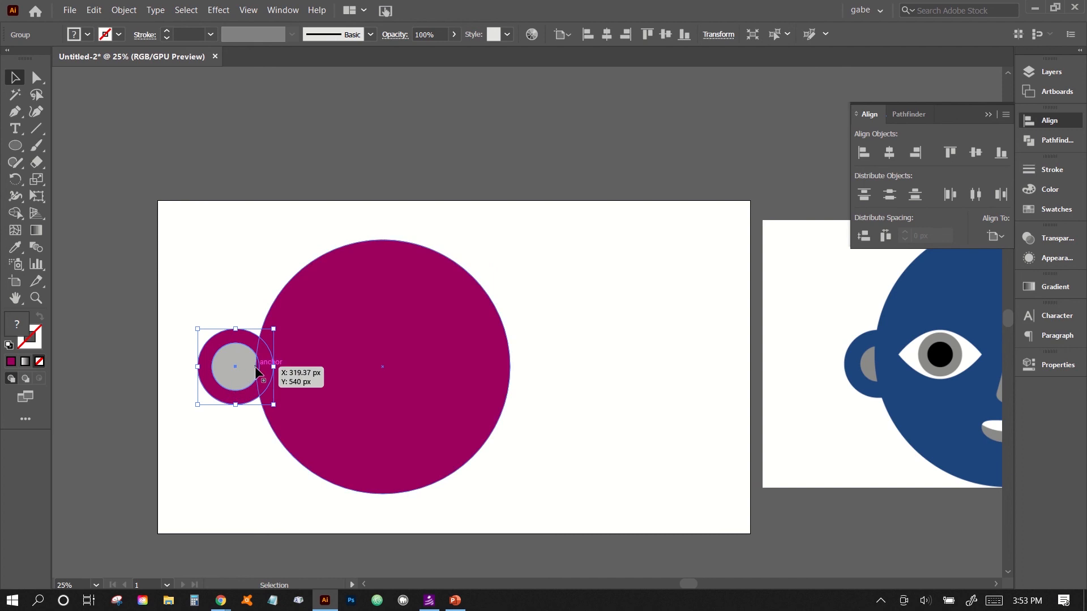
click(192, 473)
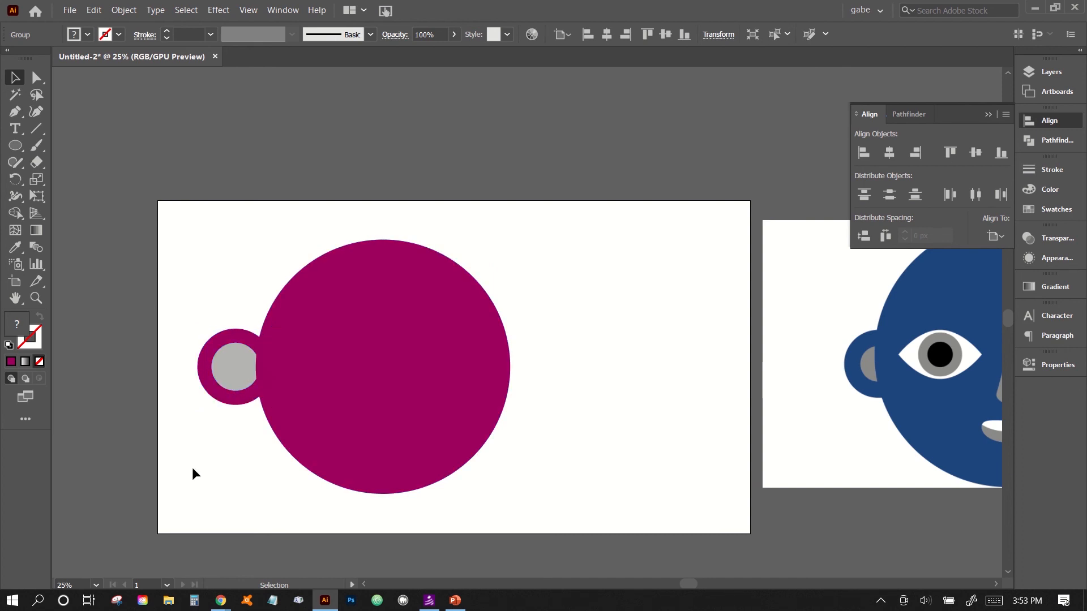
click(210, 384)
shift+click(210, 383)
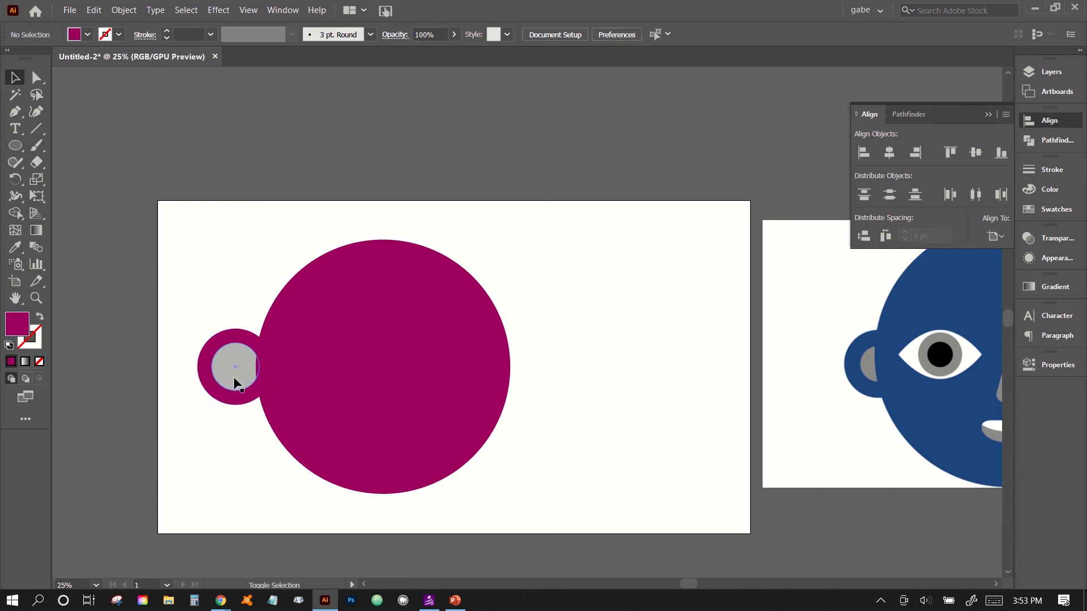
drag(234, 377, 254, 377)
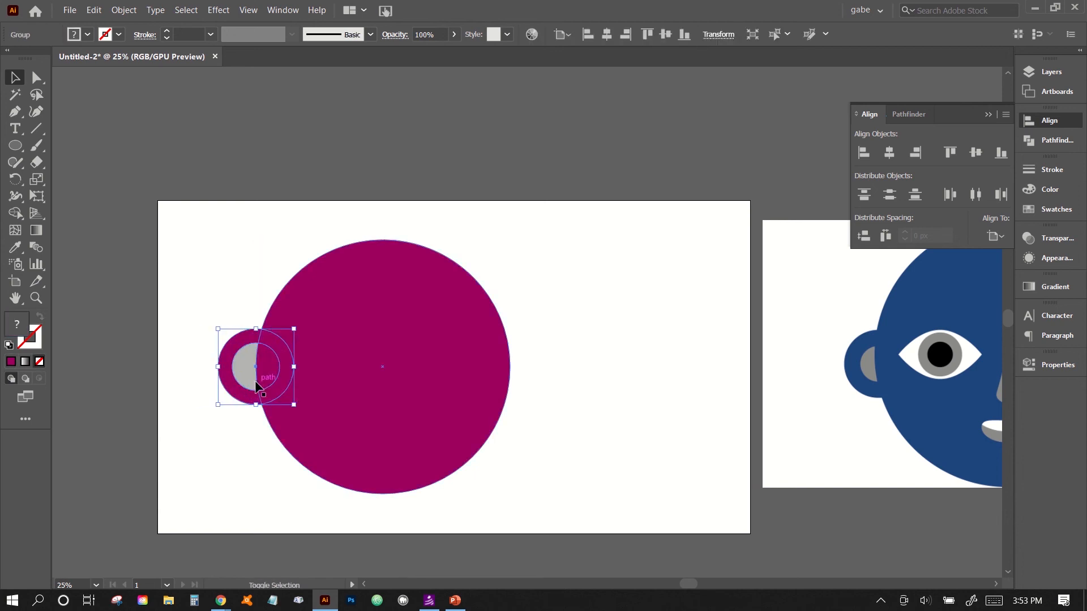
Examine how the ear overlaps the head's left edge at 50% zoom
drag(207, 277, 262, 405)
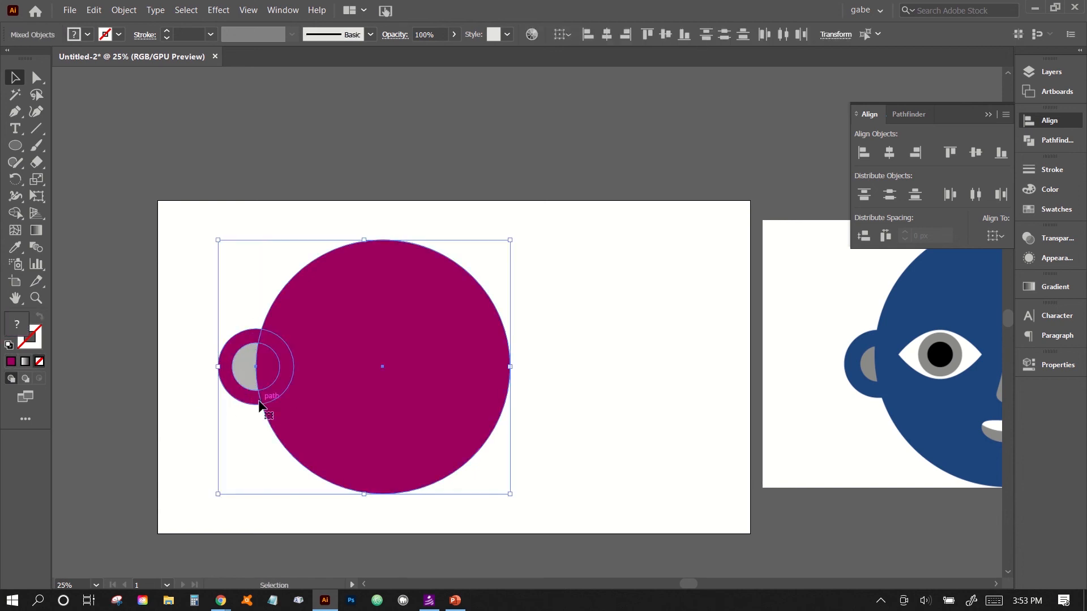
click(248, 10)
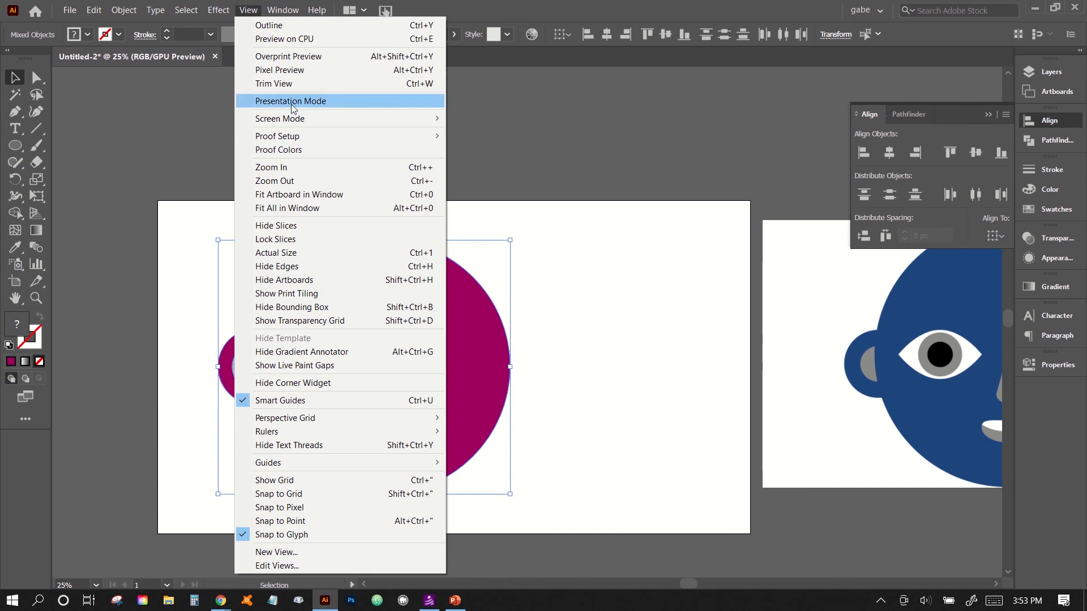
click(297, 165)
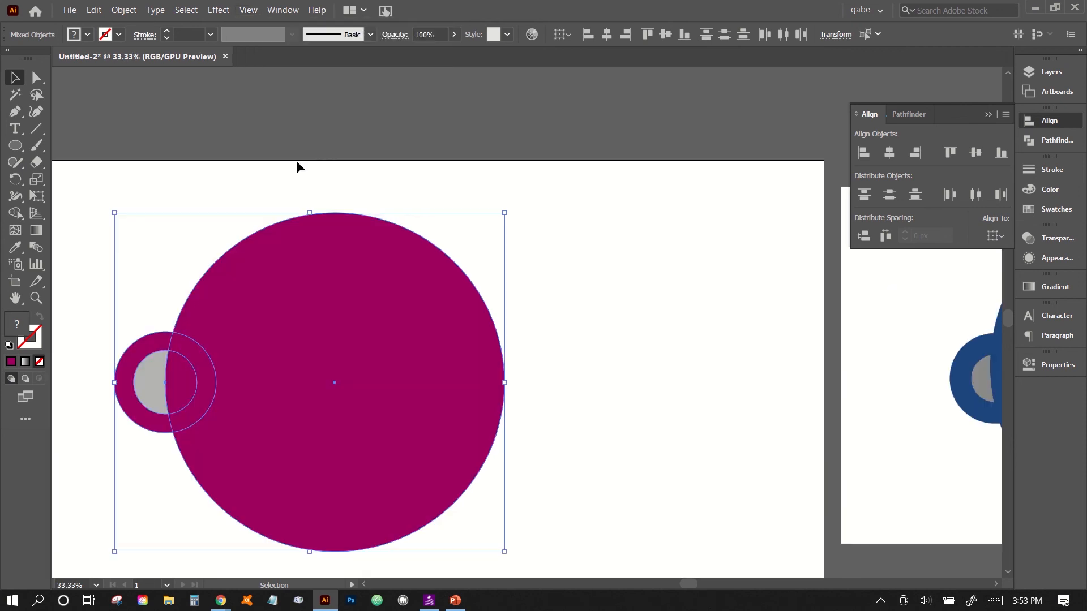
key(ctrl+equal)
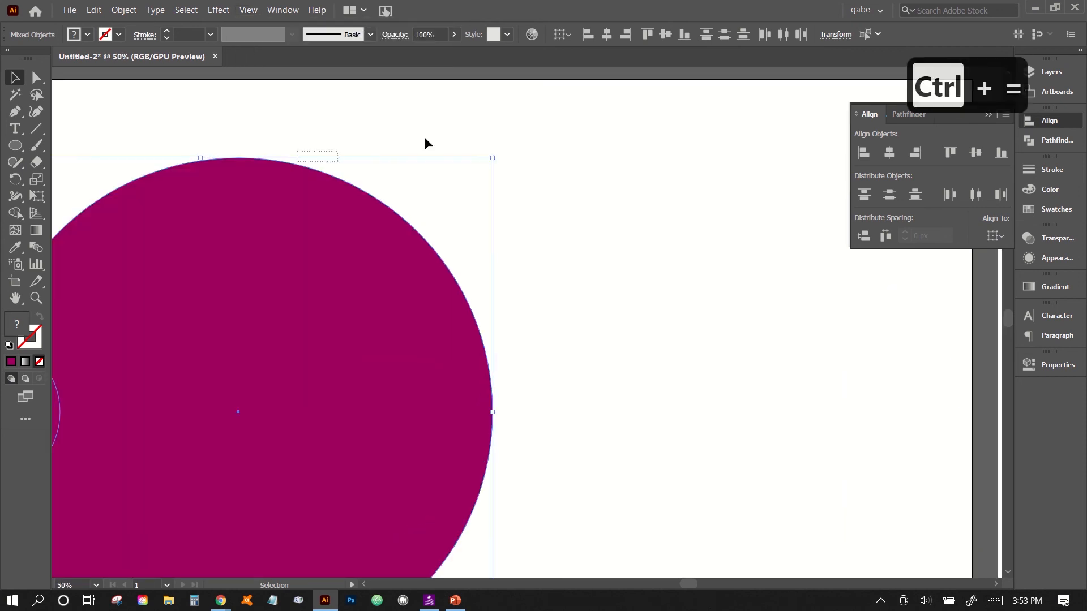
click(425, 141)
drag(417, 283, 681, 247)
key(ctrl+equal)
key(ctrl+minus)
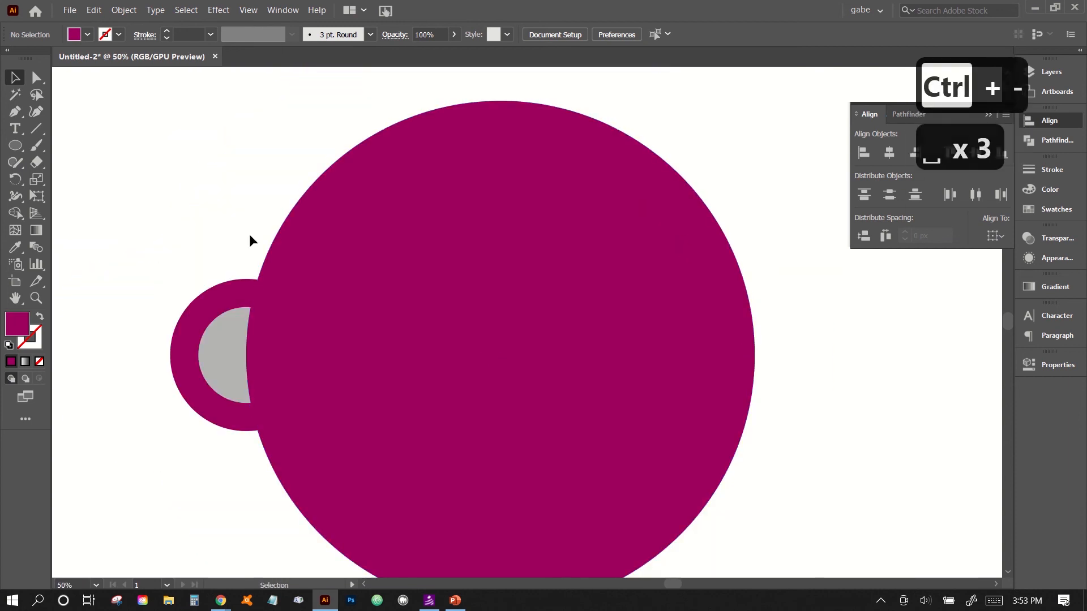
Copy the left ear group and clear the selection
click(228, 368)
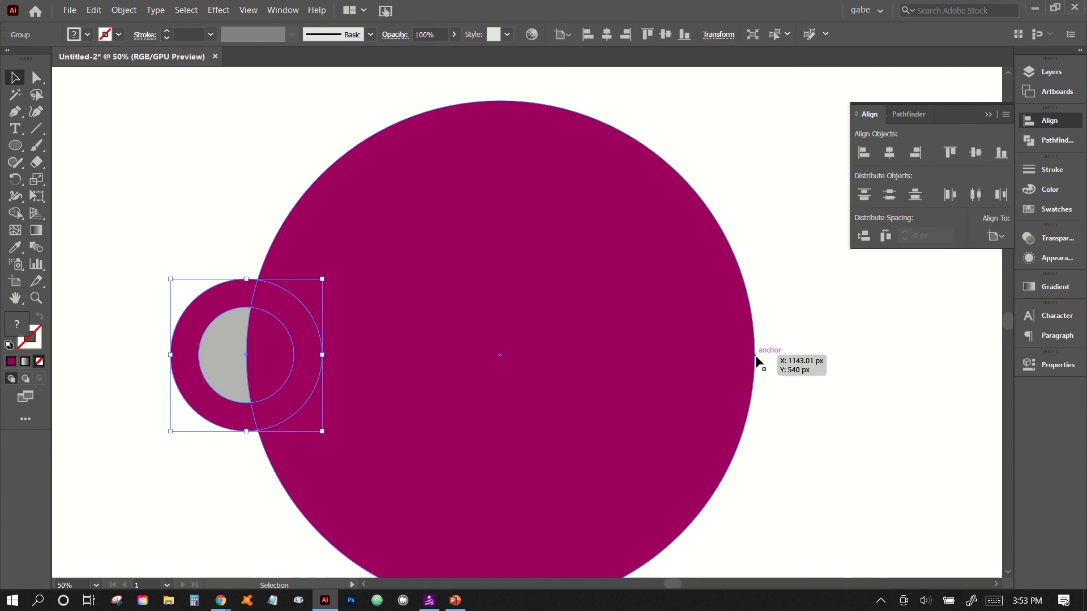
click(131, 310)
click(224, 338)
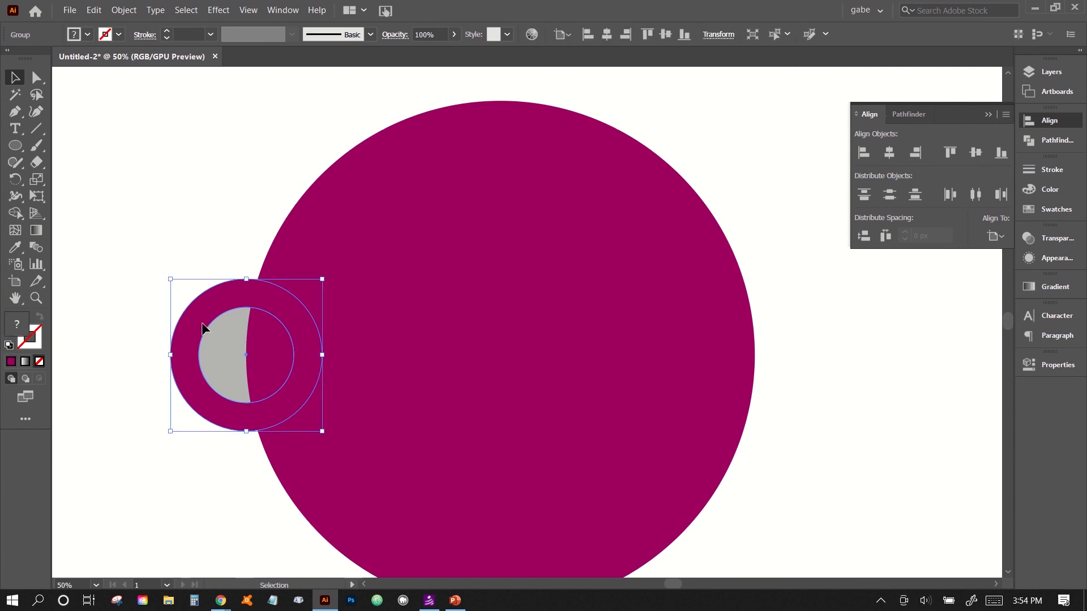
key(ctrl+z)
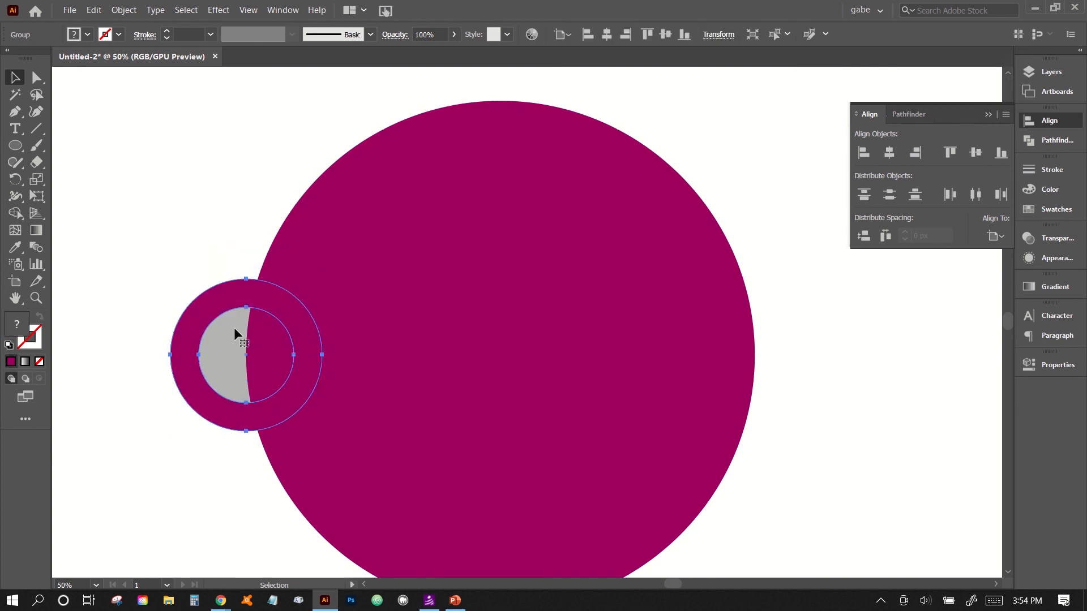
click(101, 9)
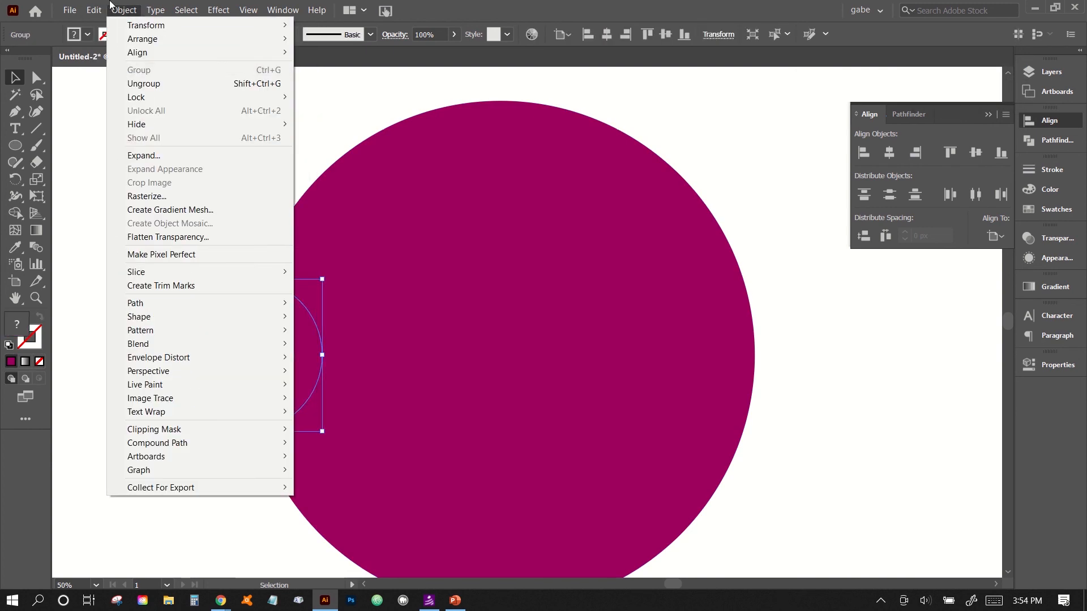
click(112, 70)
click(179, 152)
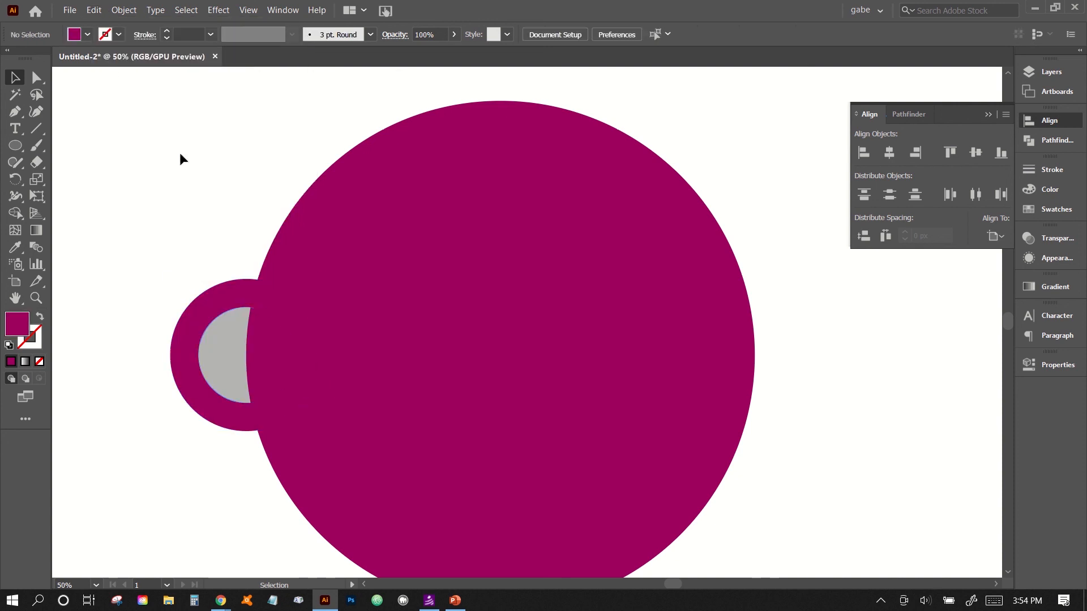
Paste a duplicate ear over the head's right edge and align the vertical centers of both ears and the head
key(ctrl+v)
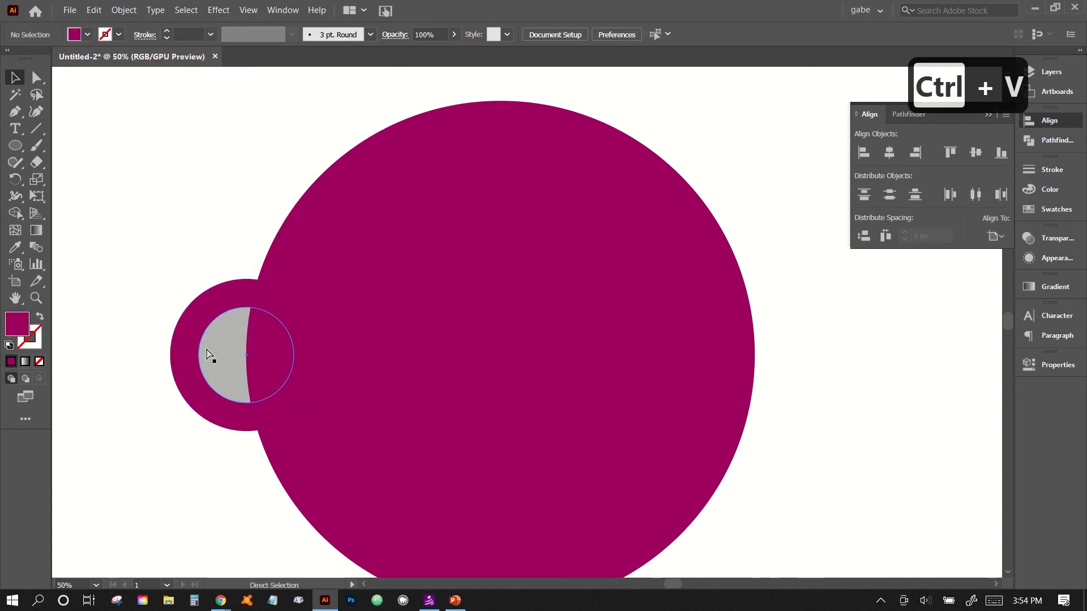
drag(539, 324, 770, 348)
drag(905, 378, 171, 404)
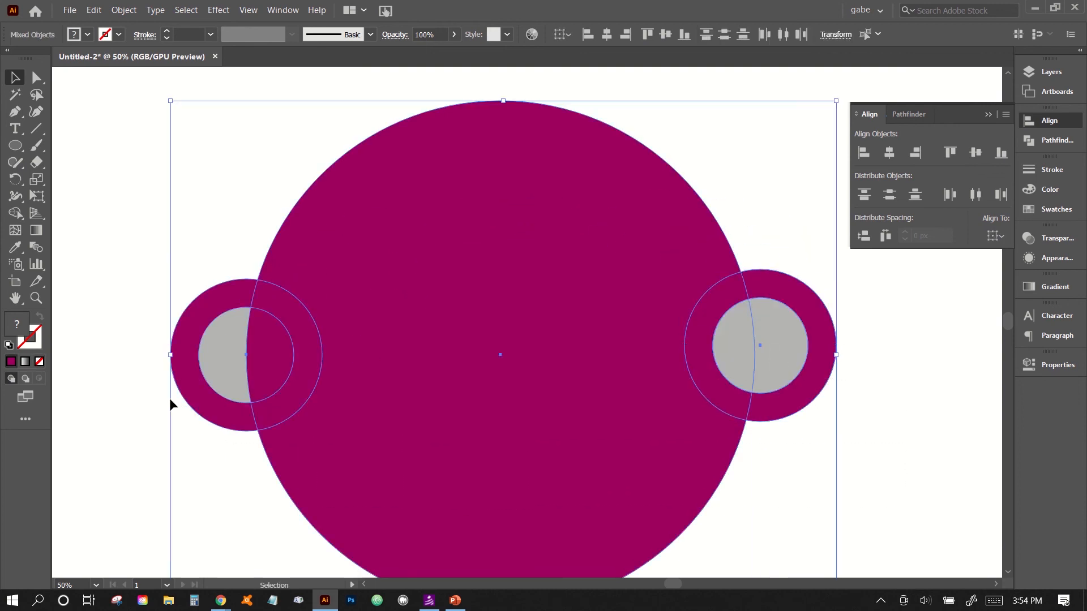
click(981, 155)
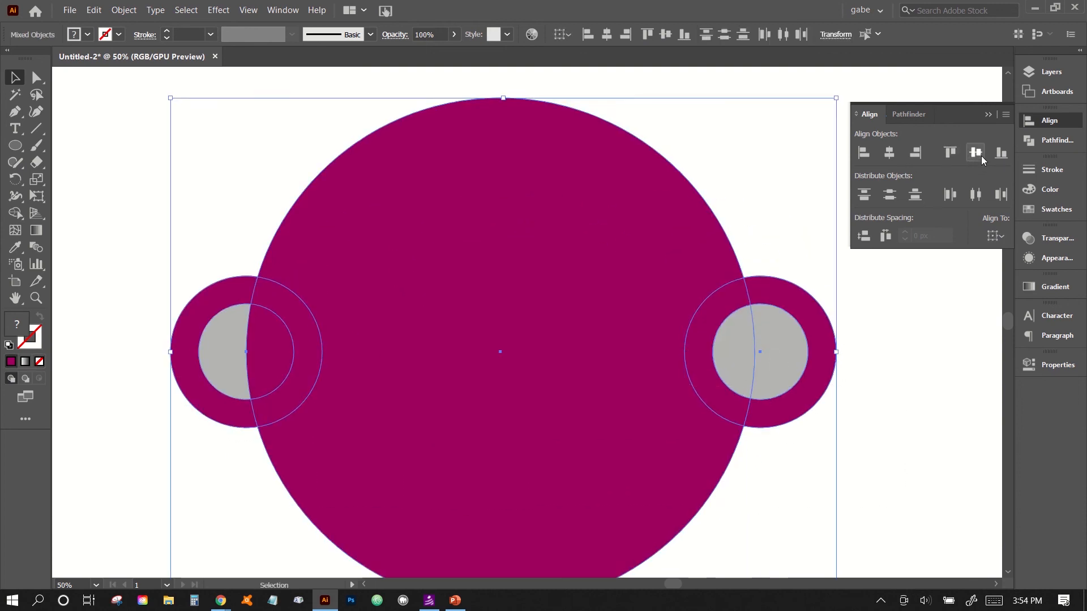
Move the duplicate ear group straight toward the head until its center sits on the head circle's right edge
click(797, 201)
drag(787, 344, 781, 346)
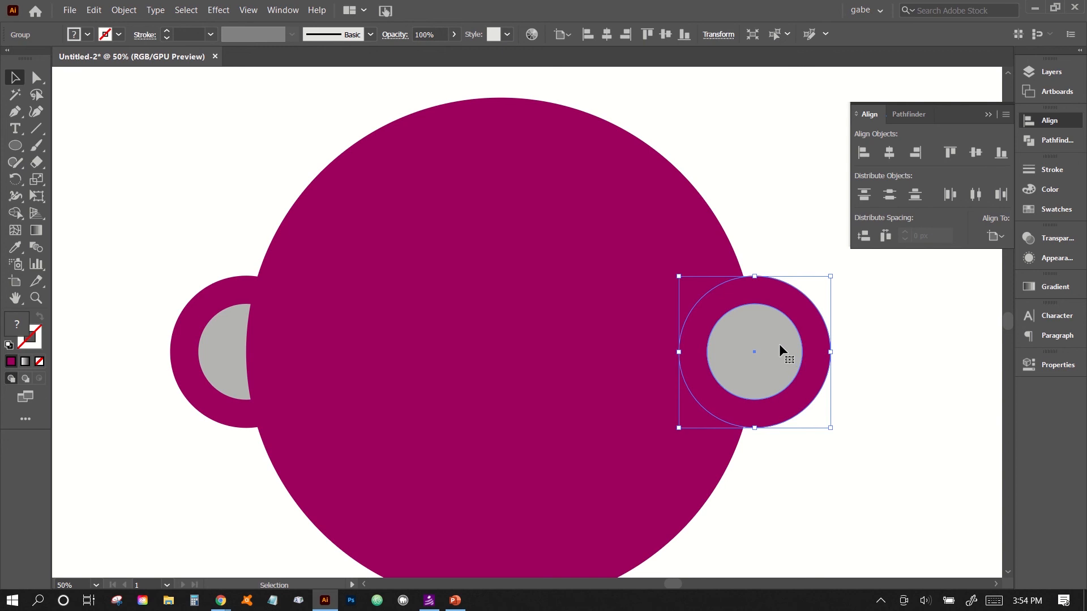
click(783, 238)
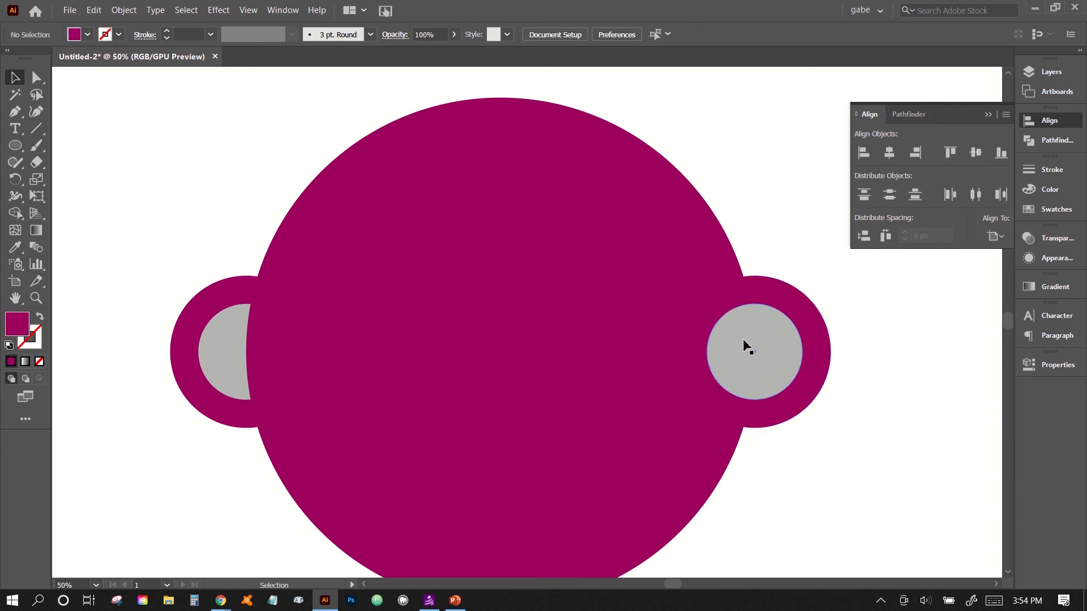
Send the right ear group to the back so that it sits behind the head circle
click(783, 351)
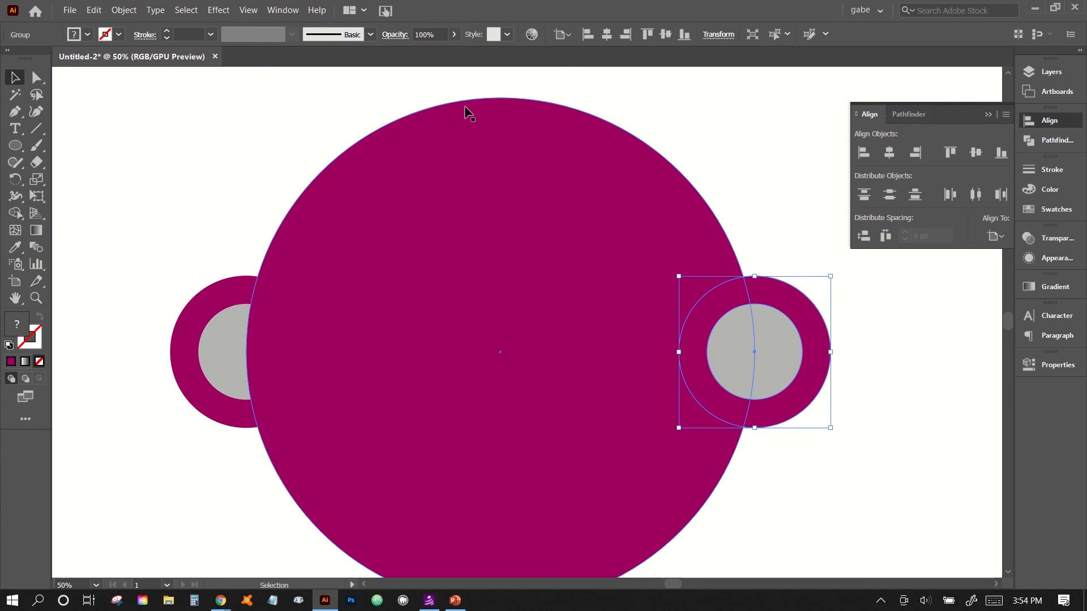
click(849, 366)
click(752, 334)
click(121, 9)
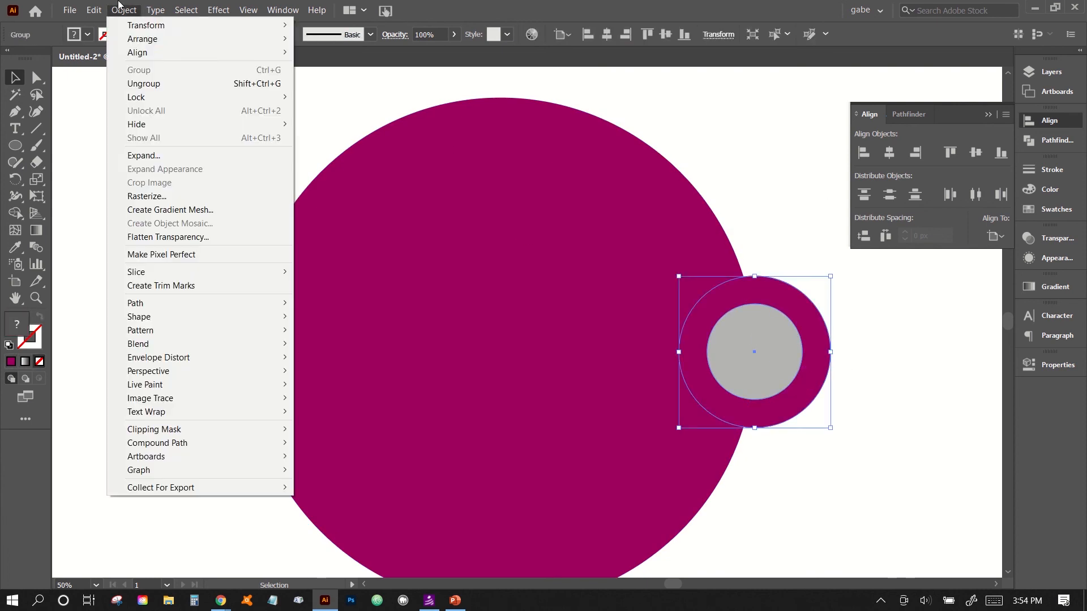
mouse_move(142, 38)
click(331, 79)
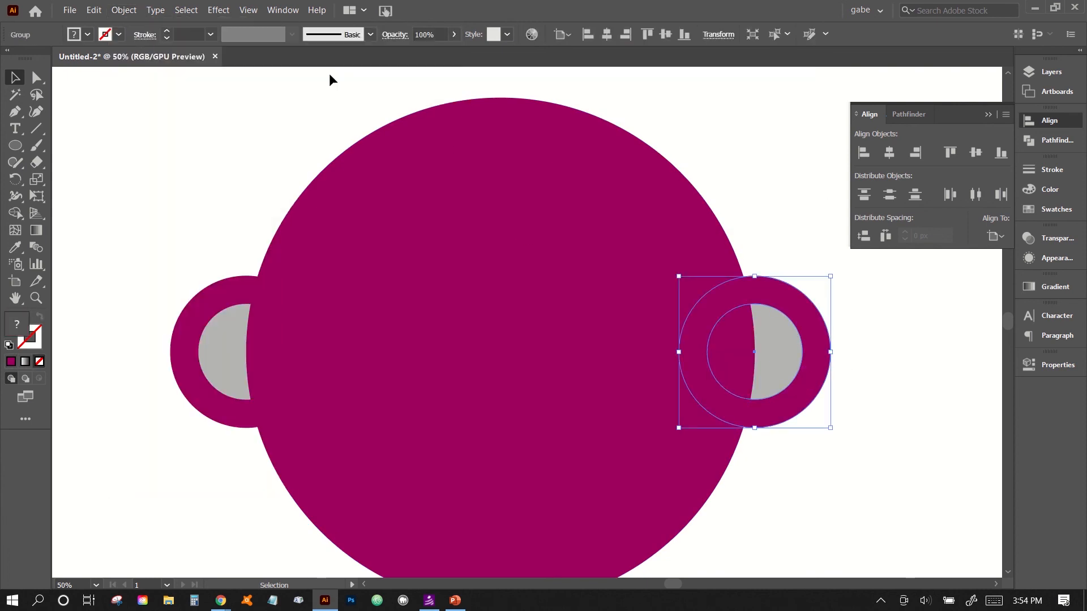
click(799, 446)
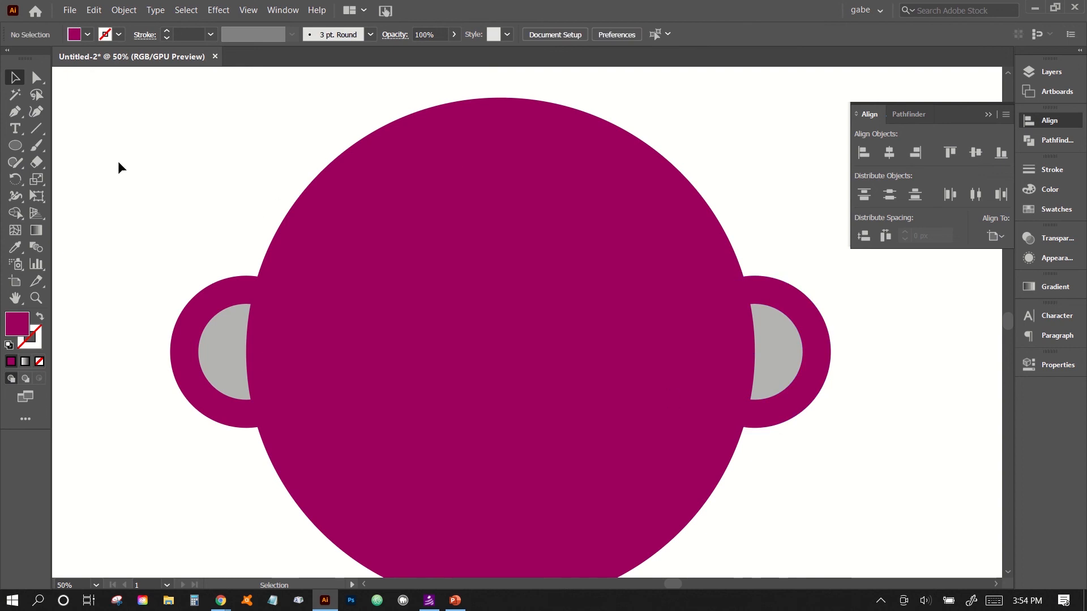
Group the head and both ears, and move the group slightly up and to the left on the artboard
drag(118, 161, 823, 467)
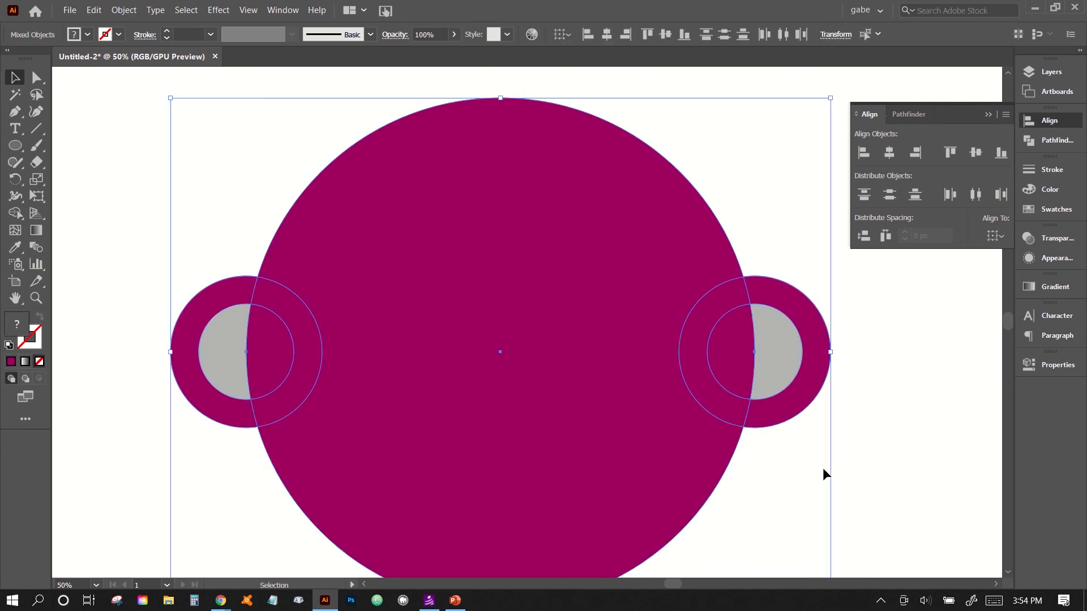
click(123, 9)
click(138, 68)
click(182, 163)
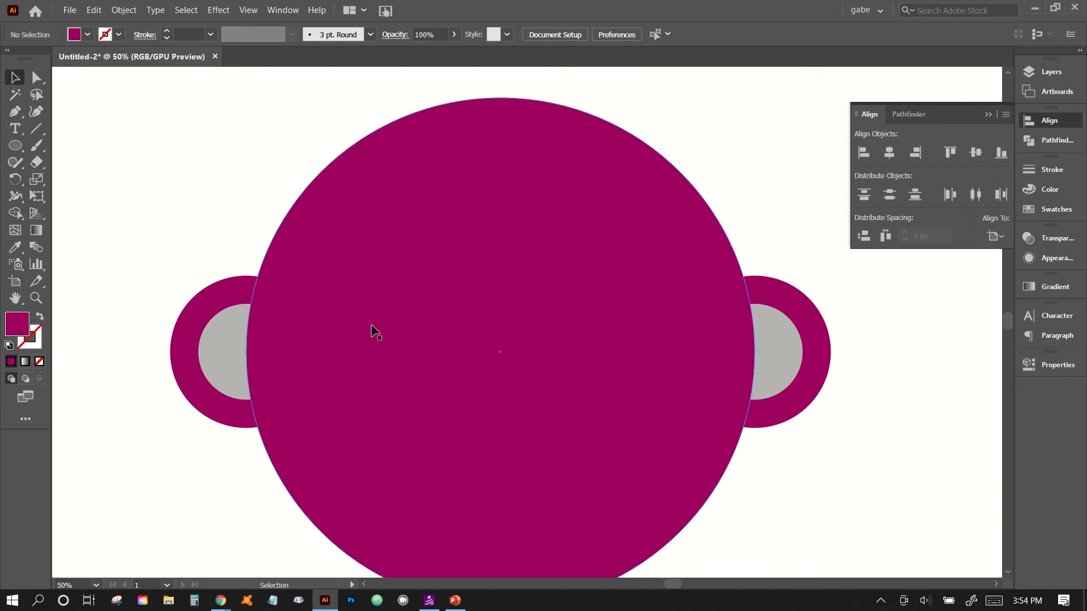
drag(372, 330, 284, 313)
click(850, 465)
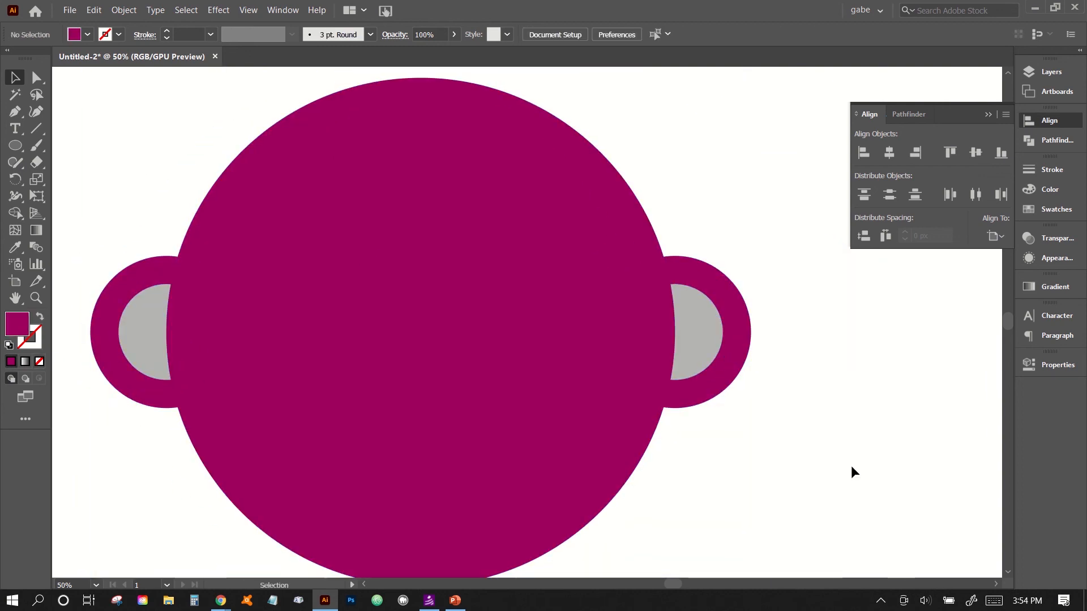
key(ctrl+minus)
mouse_move(557, 380)
mouse_down()
mouse_move(584, 388)
mouse_move(355, 379)
mouse_move(358, 390)
mouse_move(307, 397)
mouse_move(575, 375)
mouse_move(562, 384)
mouse_up()
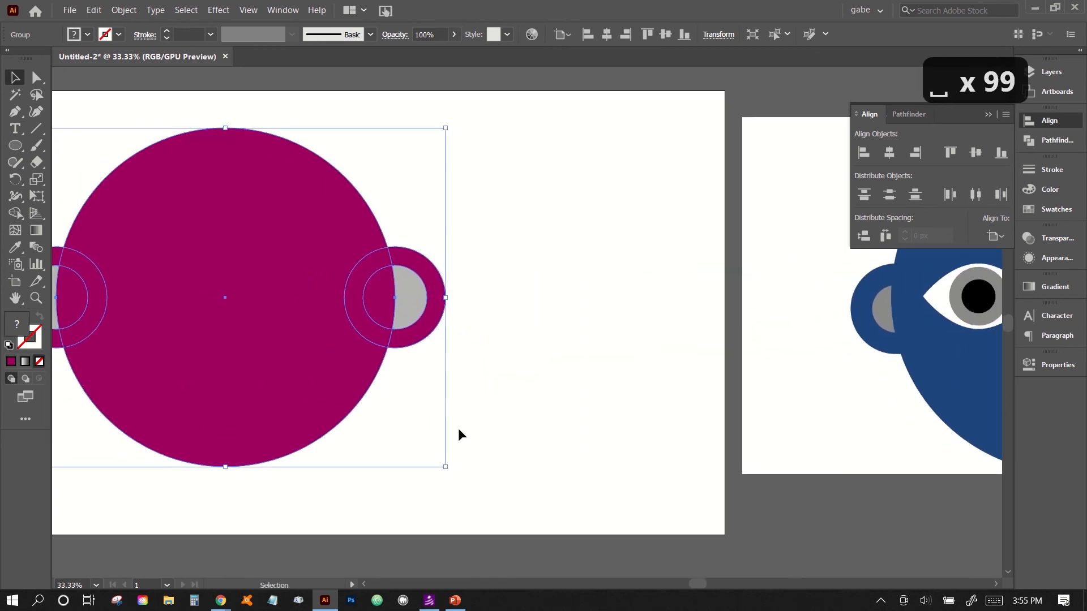
click(512, 445)
Draw a small circle for the nose on the blank artboard area between the magenta face and the blue reference face
scroll(708, 430, right, 3)
scroll(706, 426, right, 6)
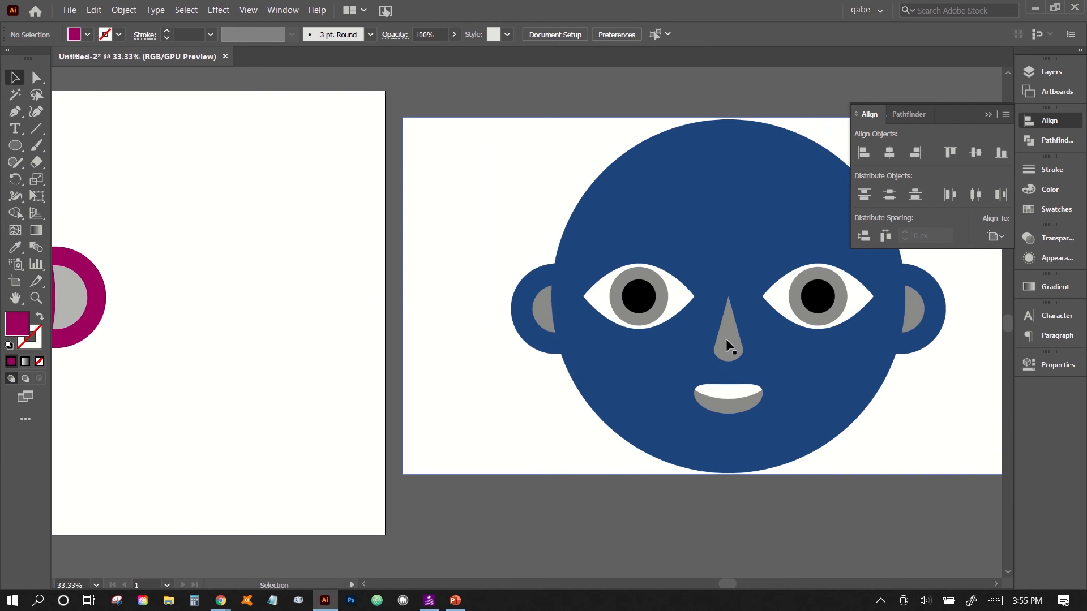
scroll(252, 392, left, 6)
scroll(253, 392, left, 2)
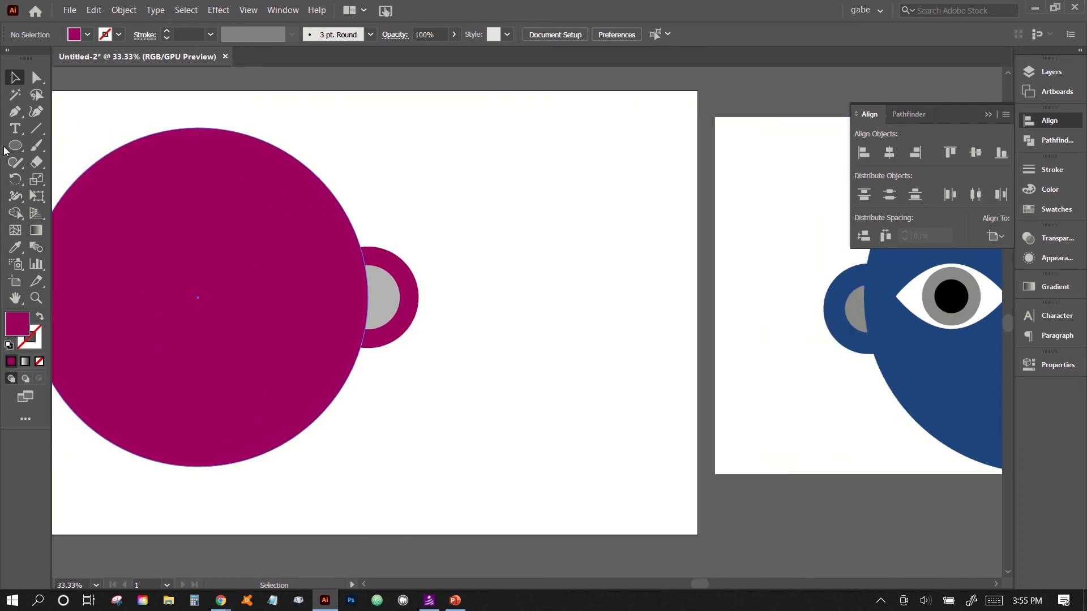
click(23, 148)
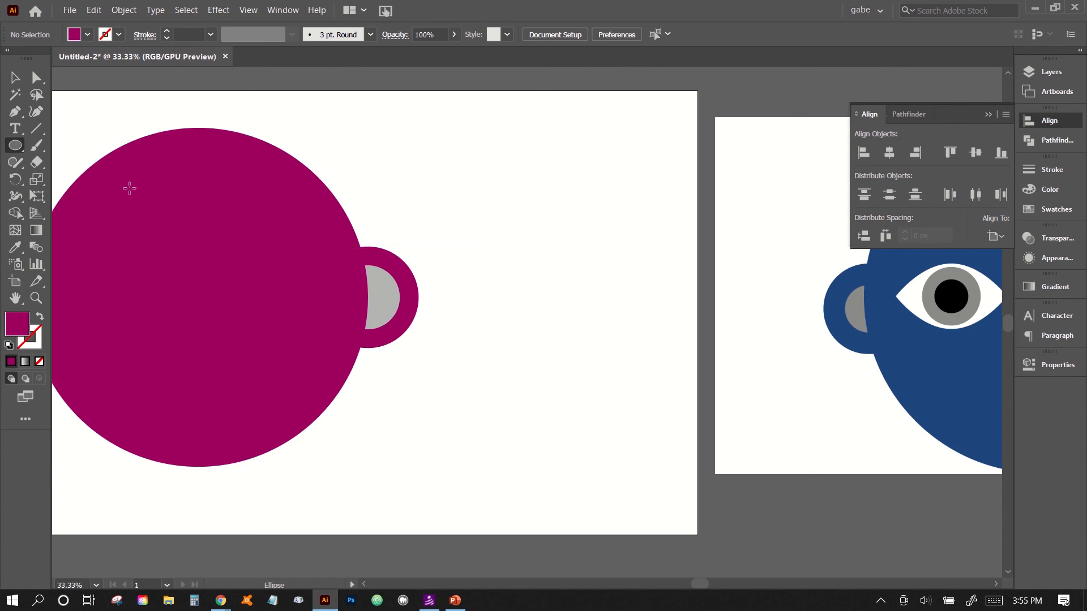
drag(15, 151, 46, 180)
drag(520, 277, 587, 335)
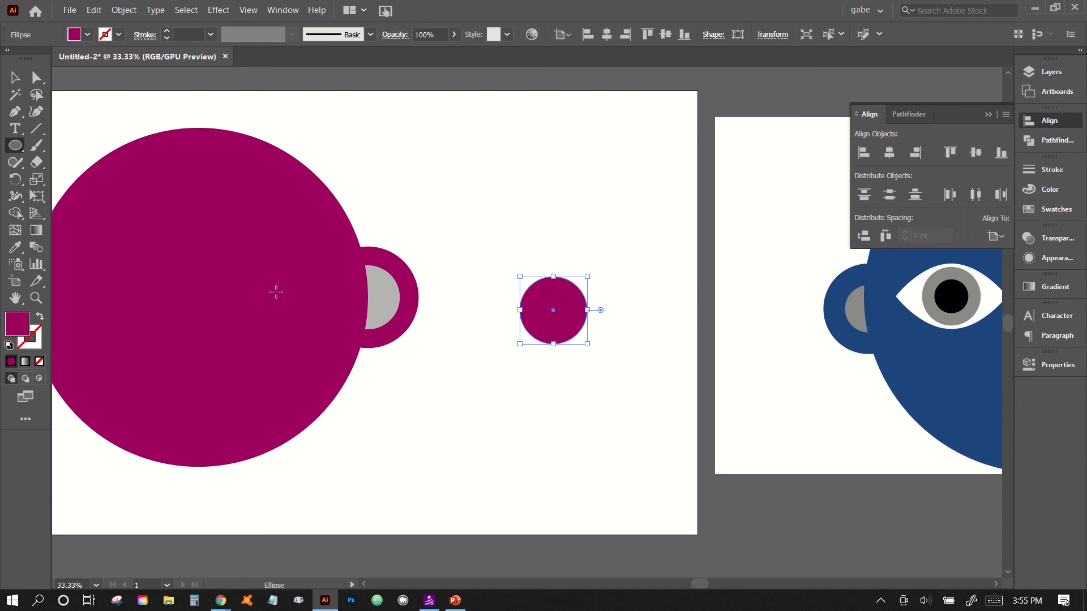
Fill the new circle with the inner ear's gray using the Eyedropper
click(8, 254)
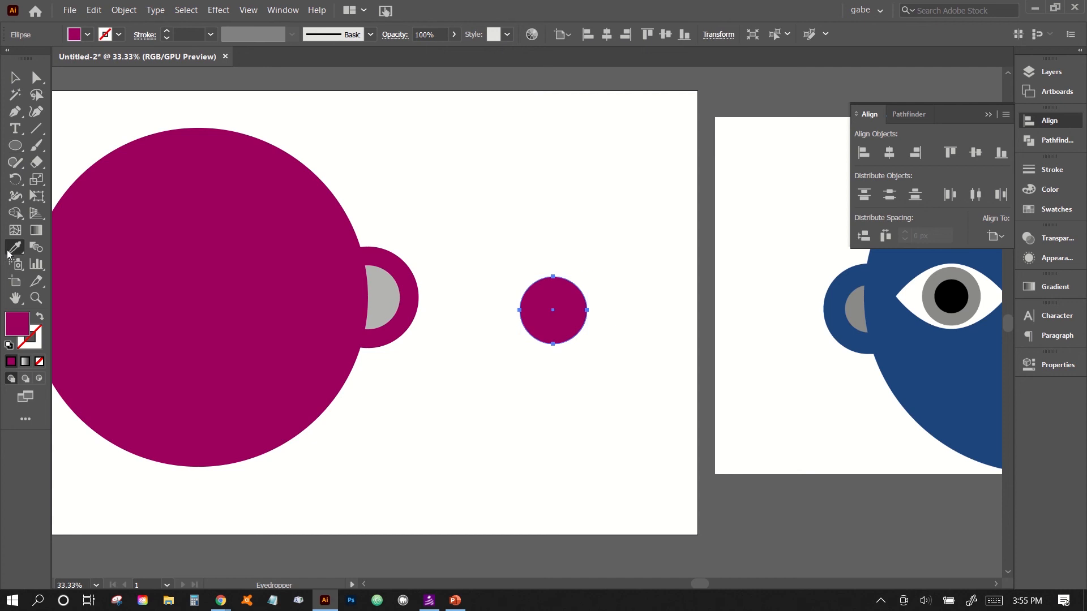
click(385, 294)
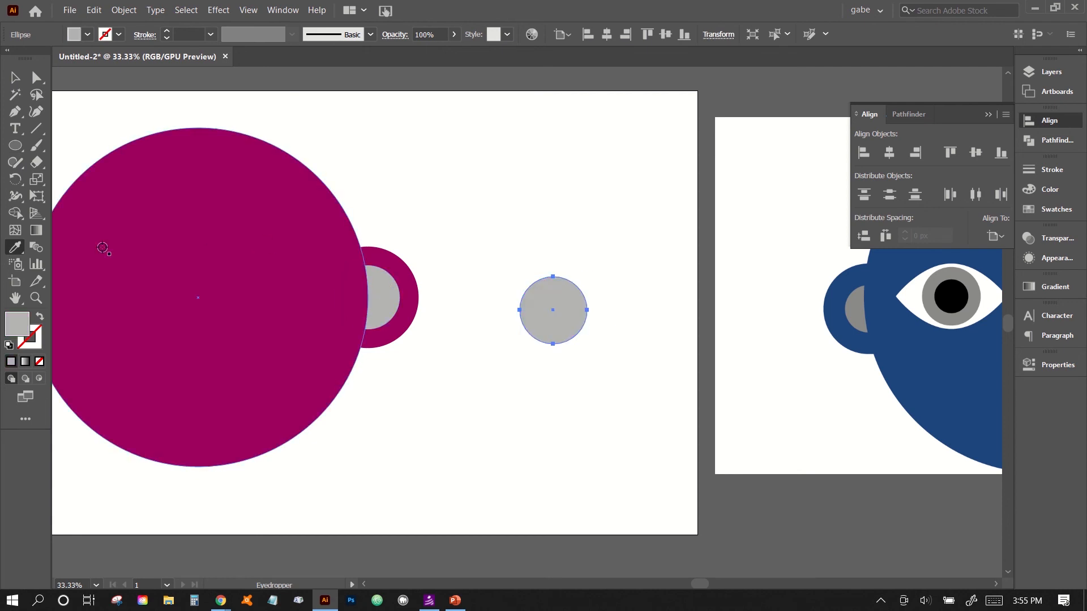
key(Caps_Lock)
Raise only the gray circle's top anchor point by about 200 px and collapse its handles to form a pointed teardrop
click(36, 78)
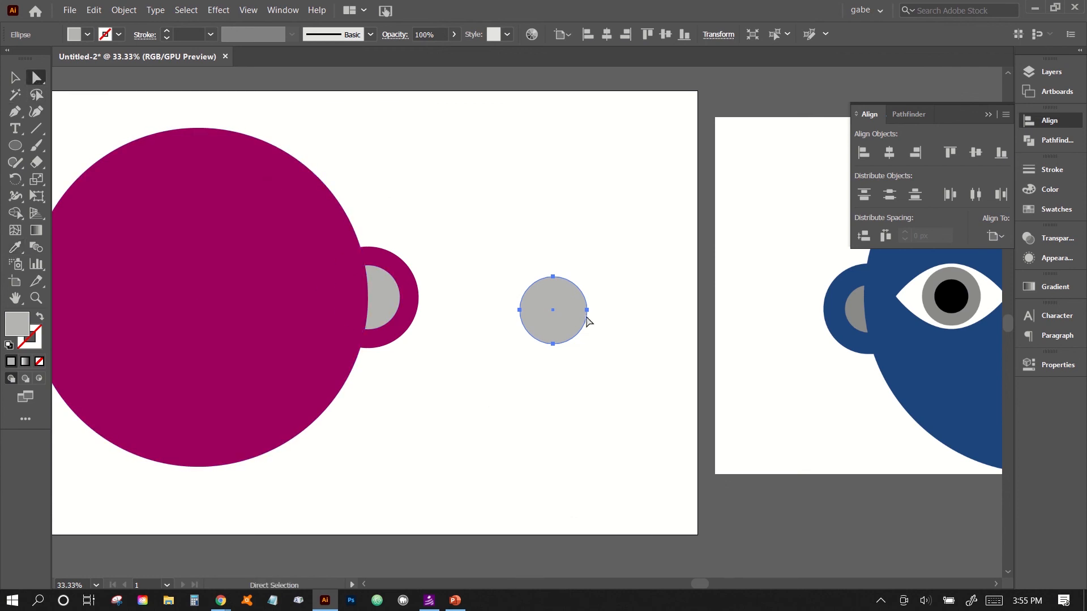
click(538, 256)
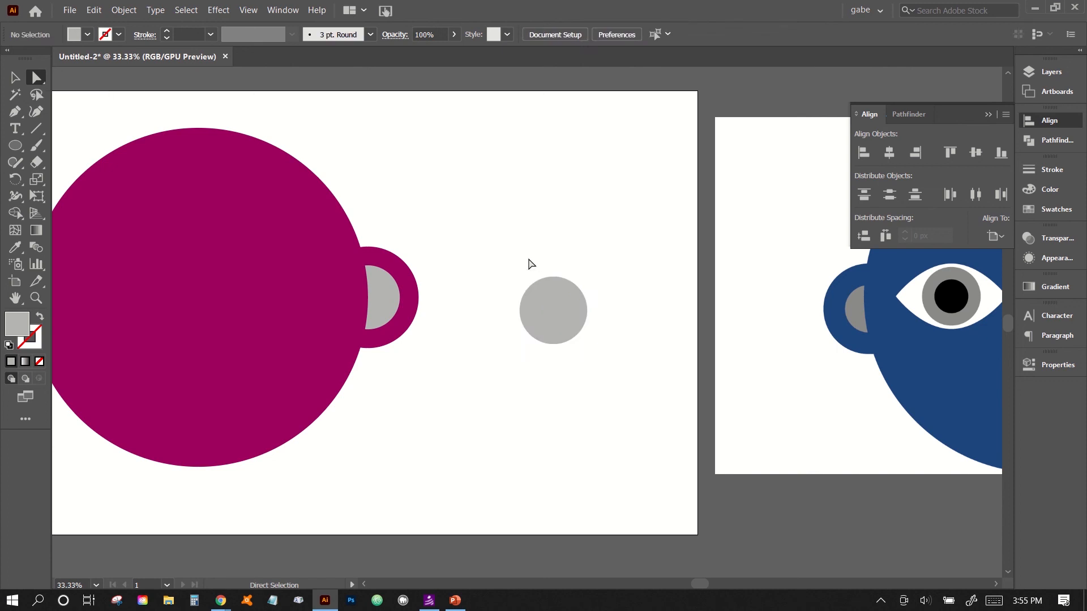
drag(529, 260, 568, 291)
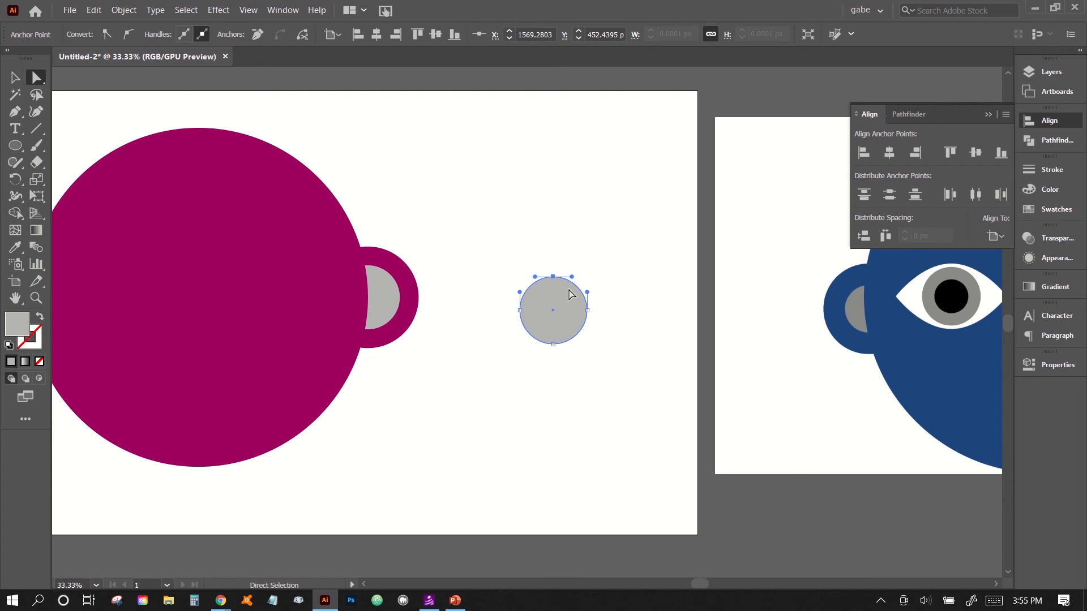
click(631, 267)
click(559, 299)
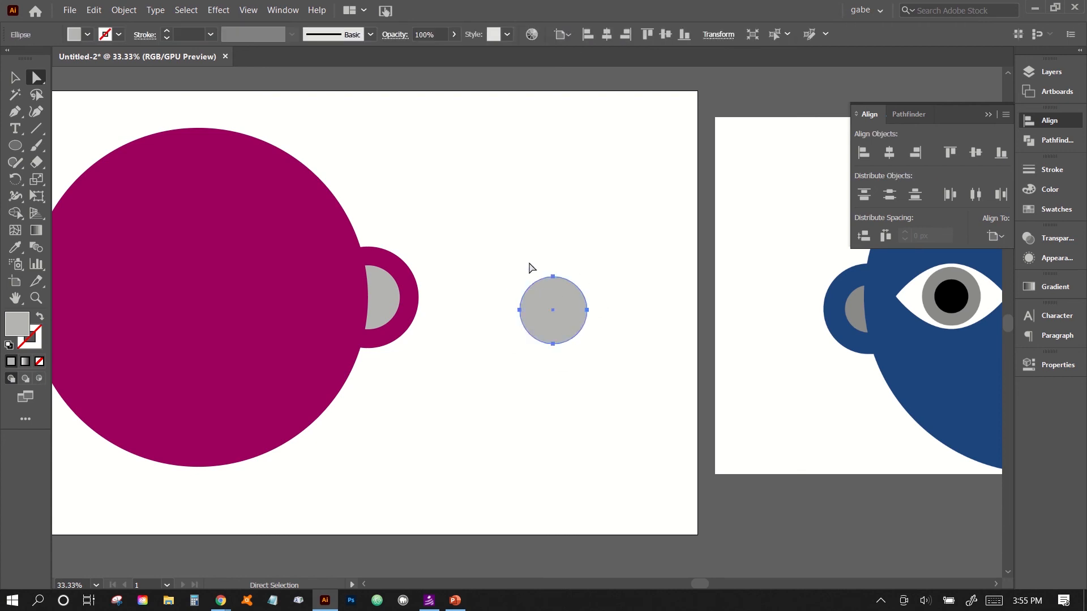
drag(553, 277, 566, 291)
drag(567, 291, 567, 291)
key(shift+Up)
key(shift+Up)
key(shift+Up)
key(shift+Up)
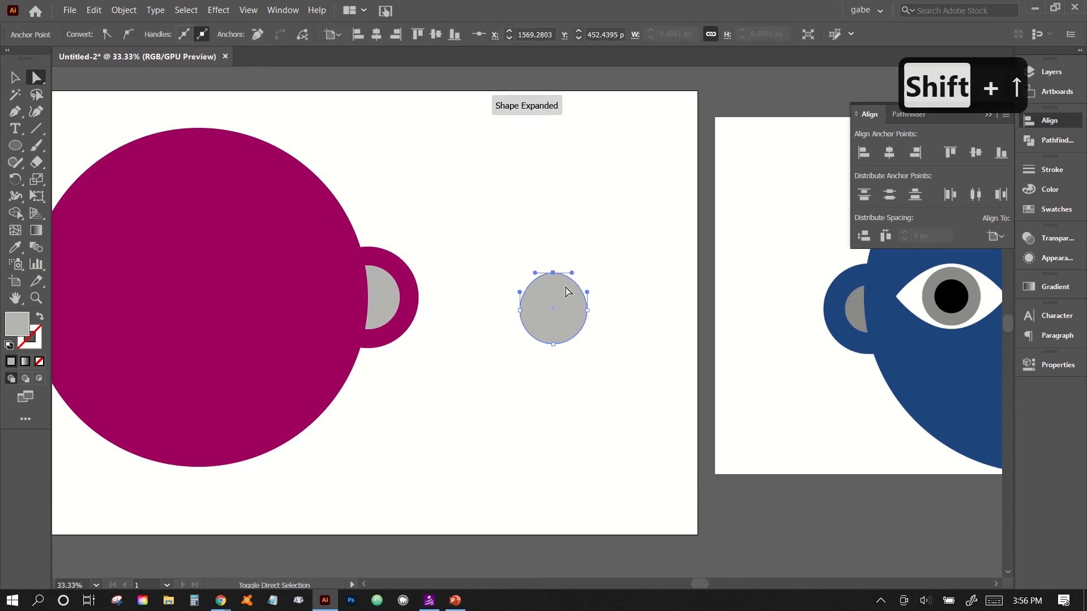
key(shift+Up)
key(shift+Up)
key(shift+Up)
key(shift+Up)
key(shift+Up)
key(shift+Up)
key(shift+Up)
key(shift+Up)
key(shift+Up)
key(shift+Up)
key(shift+Up)
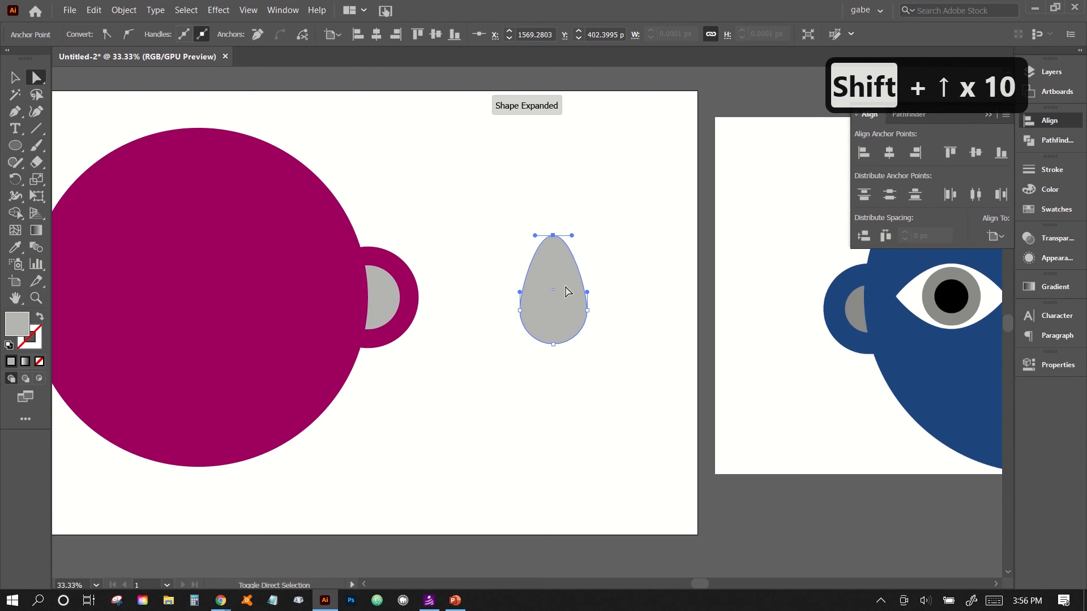
key(shift+Up)
key(shift+Up)
key(shift+Up)
key(shift+Up)
key(shift+Up)
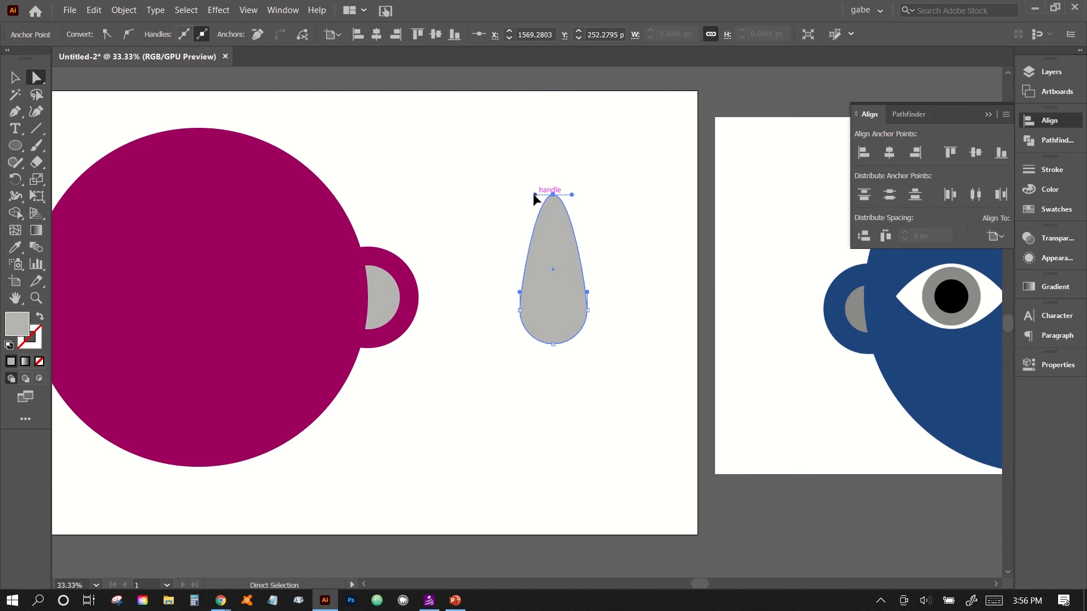
mouse_move(534, 193)
mouse_down()
mouse_move(556, 193)
mouse_move(544, 194)
mouse_up()
key(v)
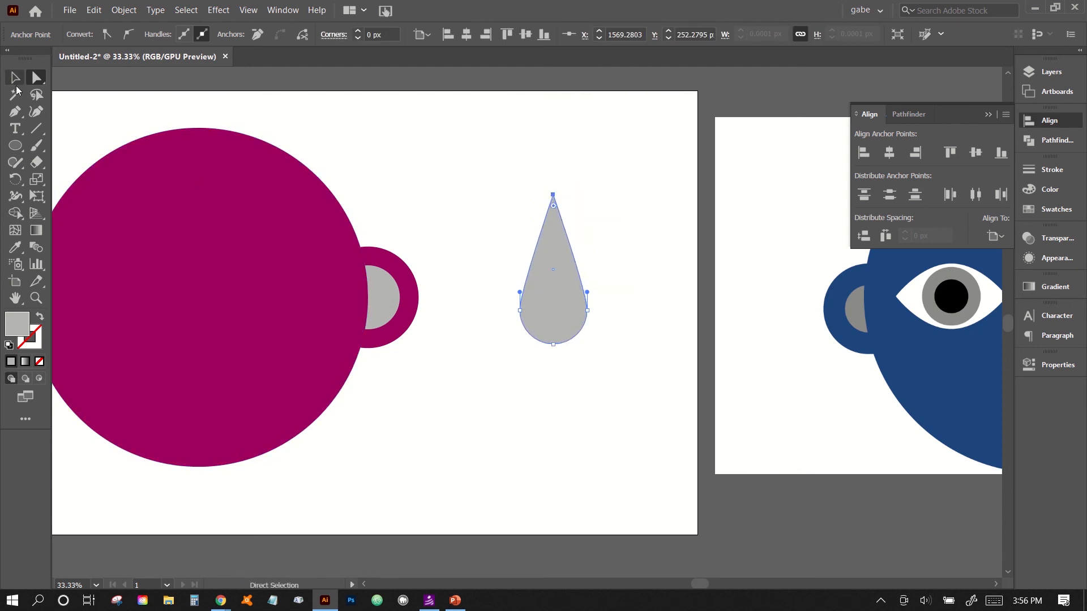
Place the gray teardrop nose on the face and align its horizontal center with the grouped head and ears
click(468, 351)
drag(553, 285, 198, 314)
click(435, 417)
scroll(434, 417, left, 1)
scroll(435, 416, left, 3)
drag(528, 417, 134, 340)
click(889, 154)
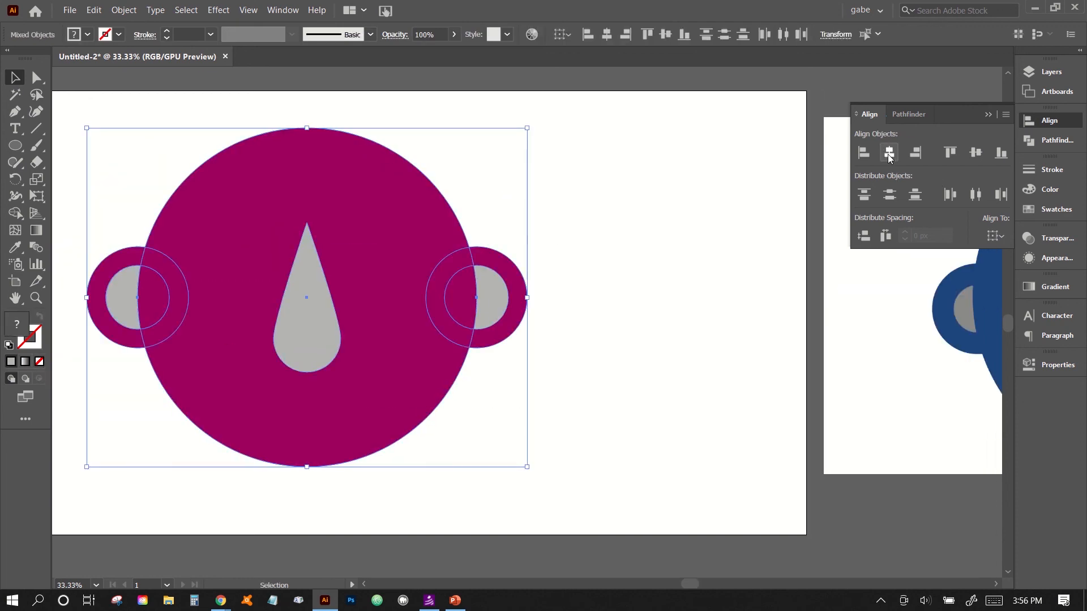
Shift the nose off-center to the right and realign the horizontal centers of the nose and the face group
click(588, 261)
drag(560, 180, 233, 314)
click(638, 270)
drag(305, 338, 357, 342)
drag(605, 245, 98, 383)
click(889, 153)
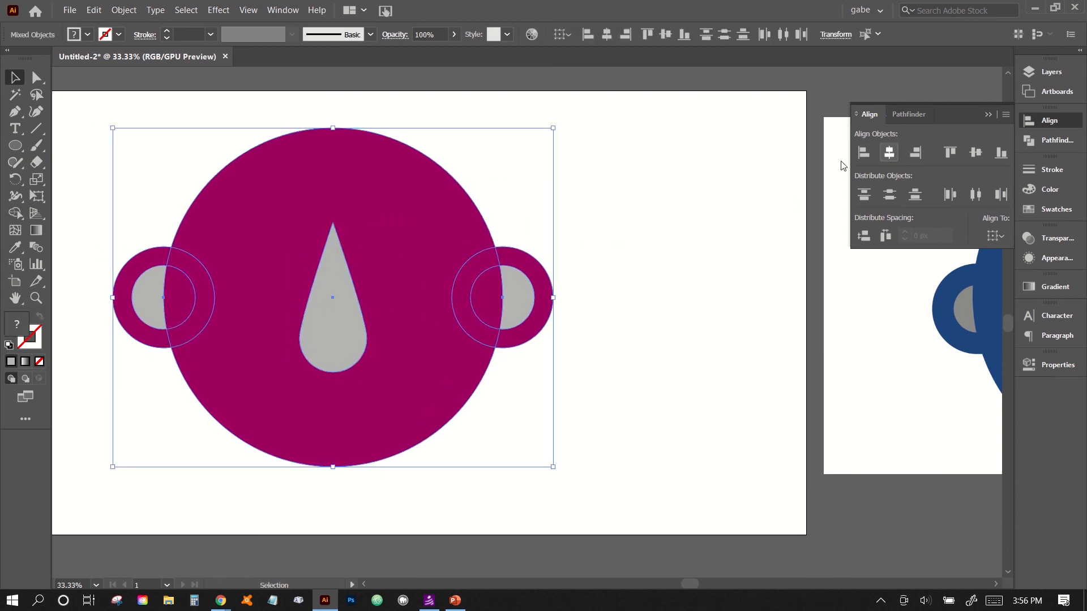
click(665, 245)
Scale the nose down proportionally from its tip to about half its size, keeping its rounded bottom in place
scroll(317, 356, up, 1)
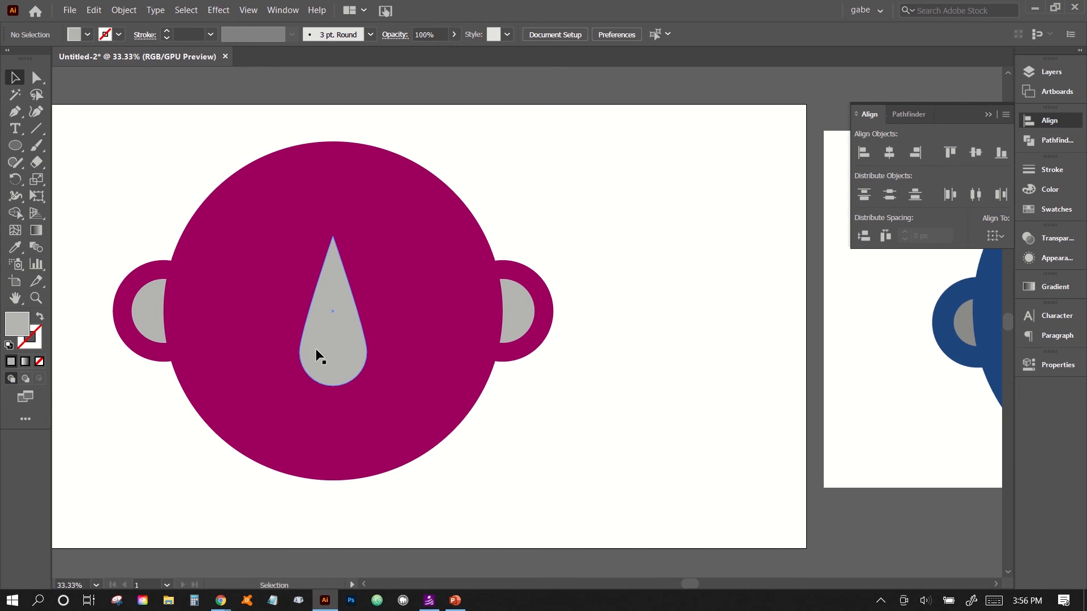
click(320, 351)
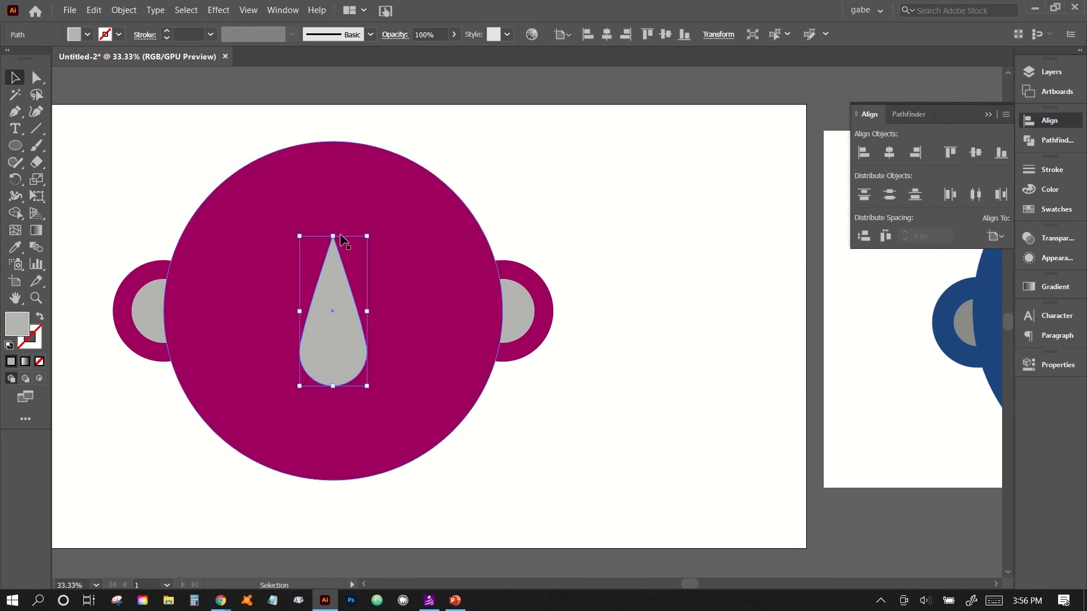
drag(334, 237, 335, 340)
key(ctrl+z)
key(ctrl+z)
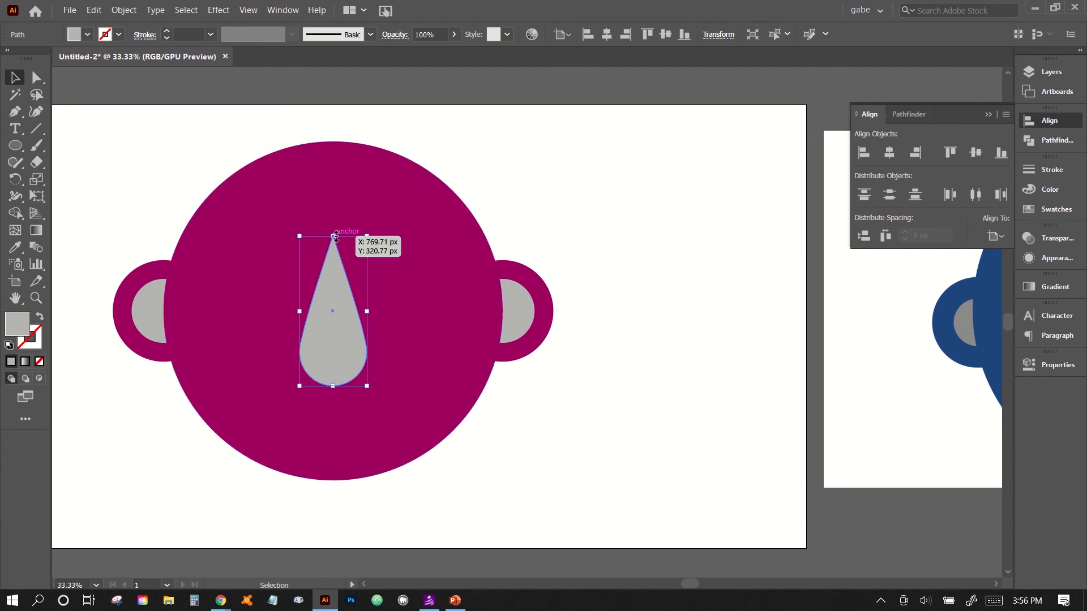
drag(334, 237, 333, 303)
key(ctrl+shift+a)
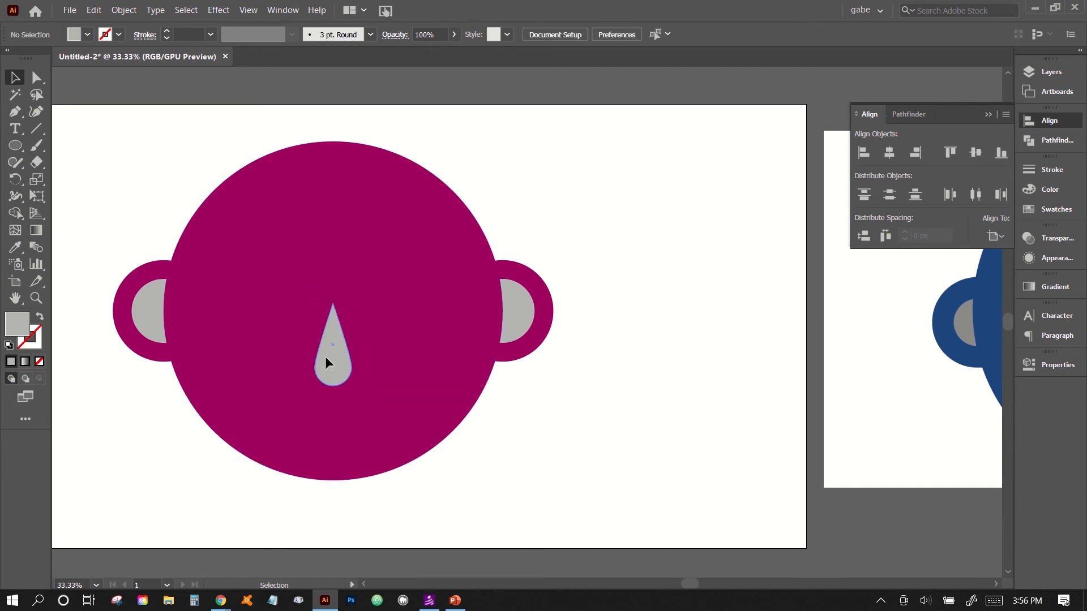
Align the vertical centers of the small nose and the face group
drag(572, 232, 311, 371)
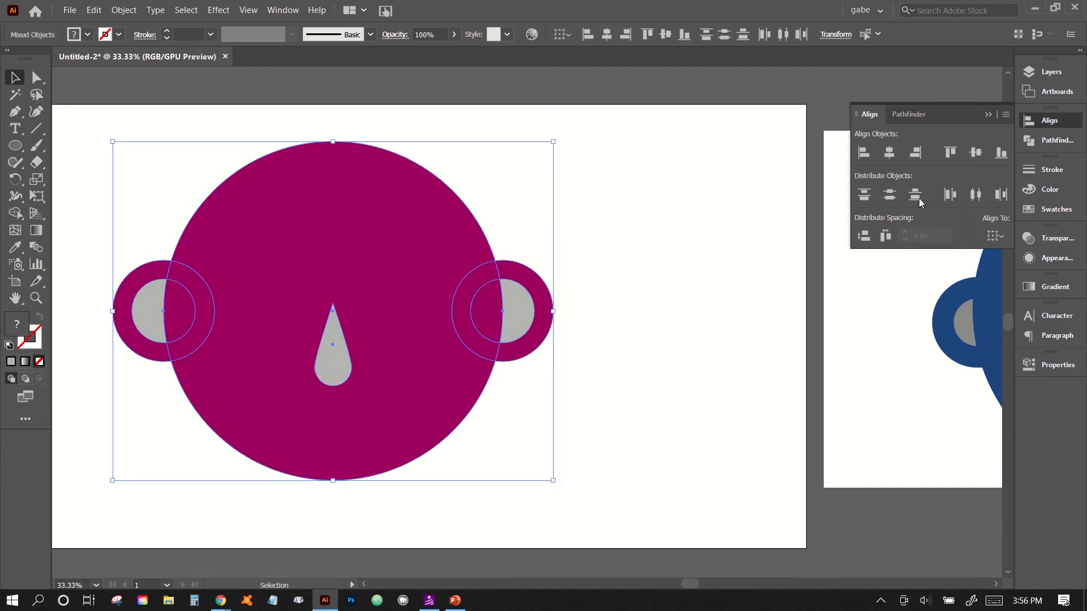
click(975, 152)
click(721, 312)
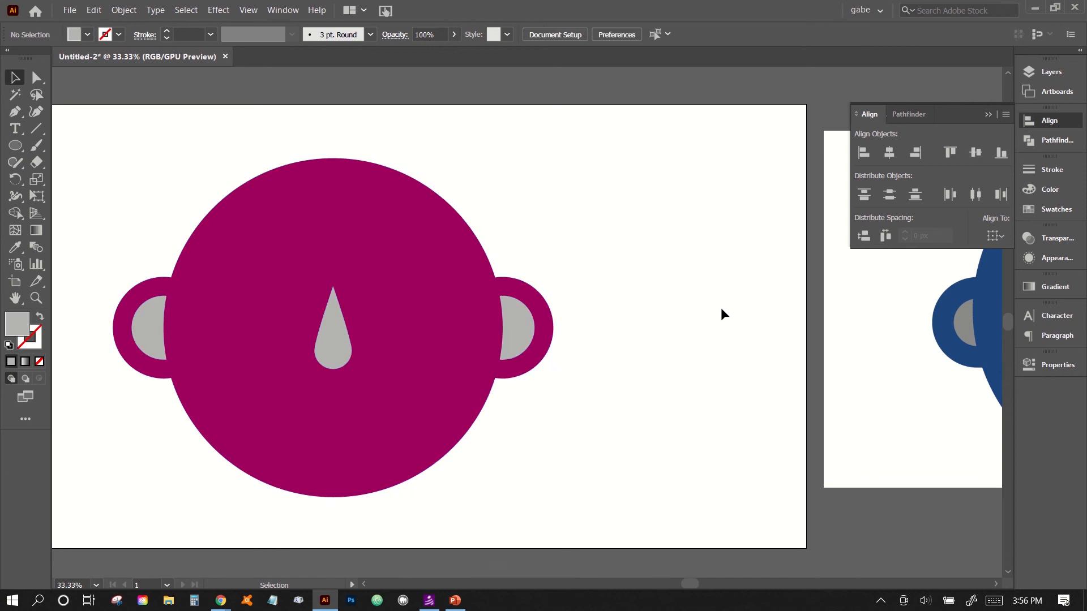
Move the nose straight down and nudge it until its tip lies slightly above the ears' center line
drag(336, 332, 334, 355)
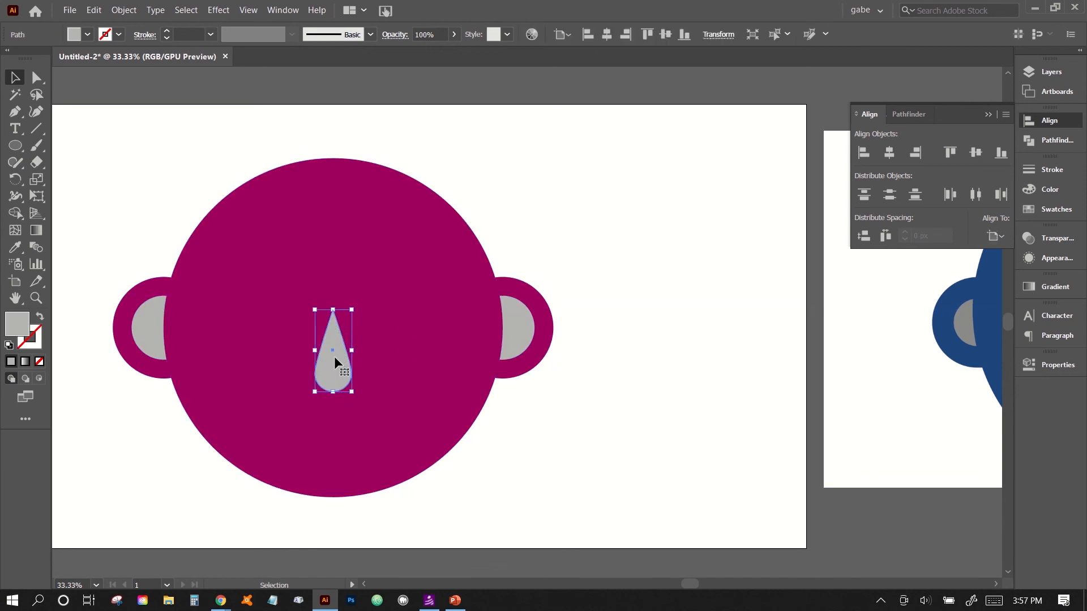
key(shift+Up)
key(shift+Down)
key(shift+Up)
key(shift+Up)
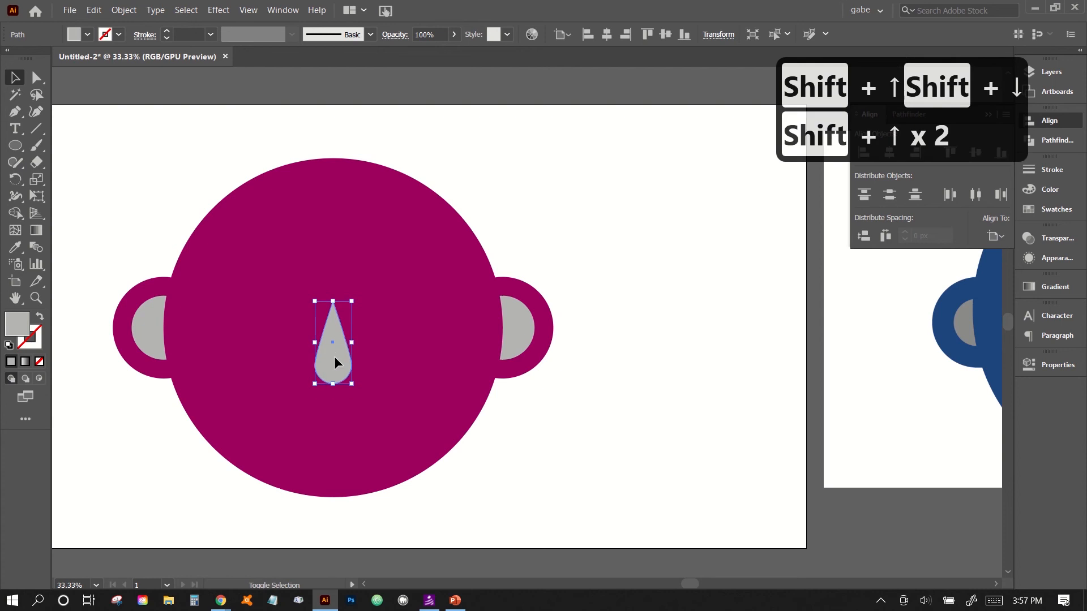
key(shift+Down)
key(shift+Down)
key(shift+Down)
key(shift+Up)
key(shift+Up)
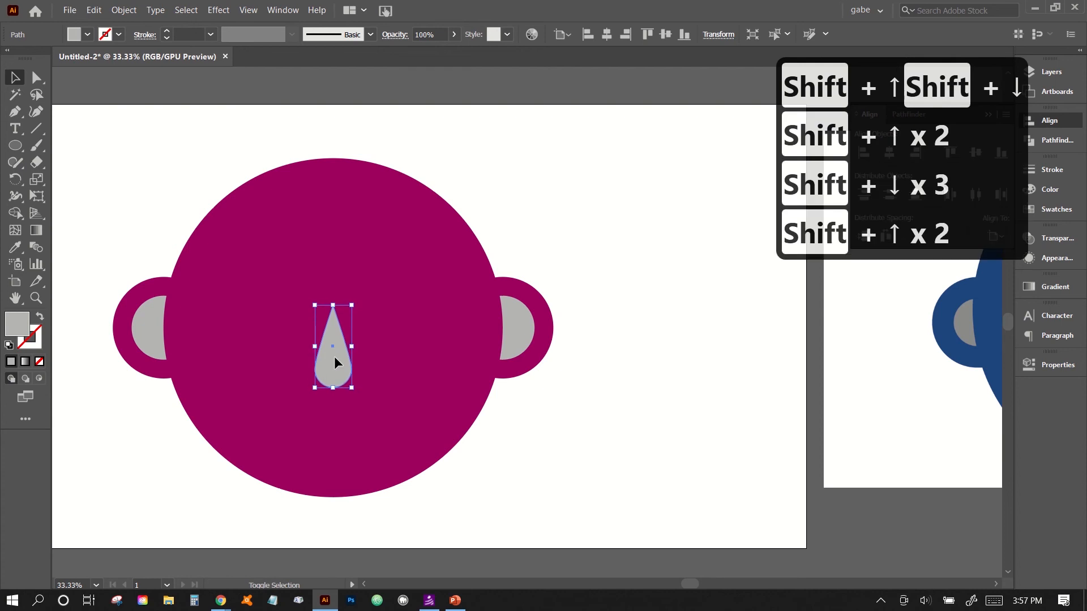
Compare the magenta face with the blue reference face, examining the shape and placement of the reference eyes
click(626, 417)
scroll(626, 418, right, 8)
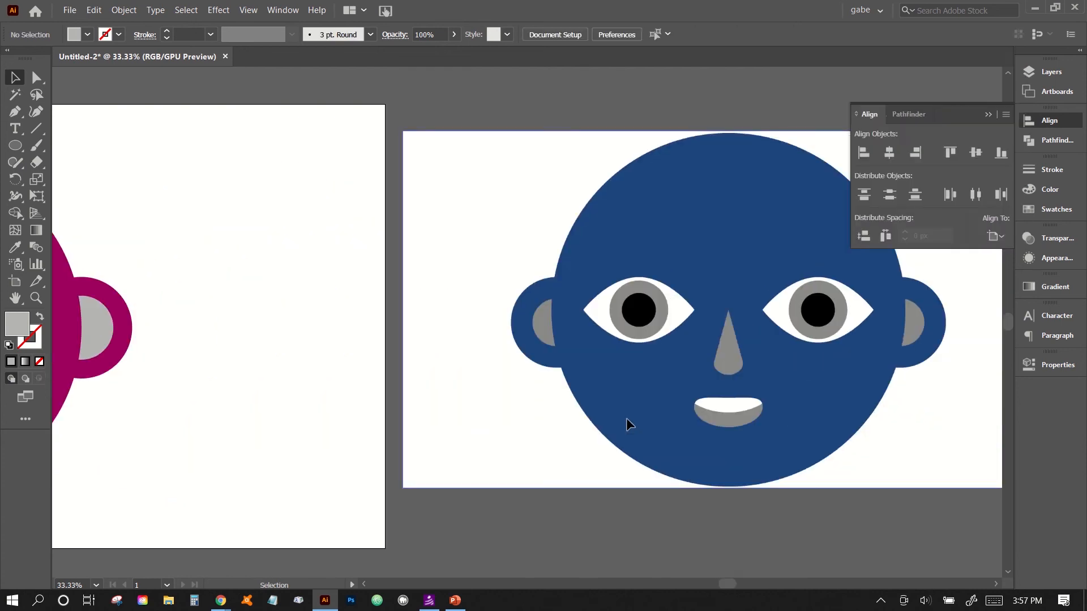
scroll(626, 418, left, 6)
scroll(626, 417, right, 8)
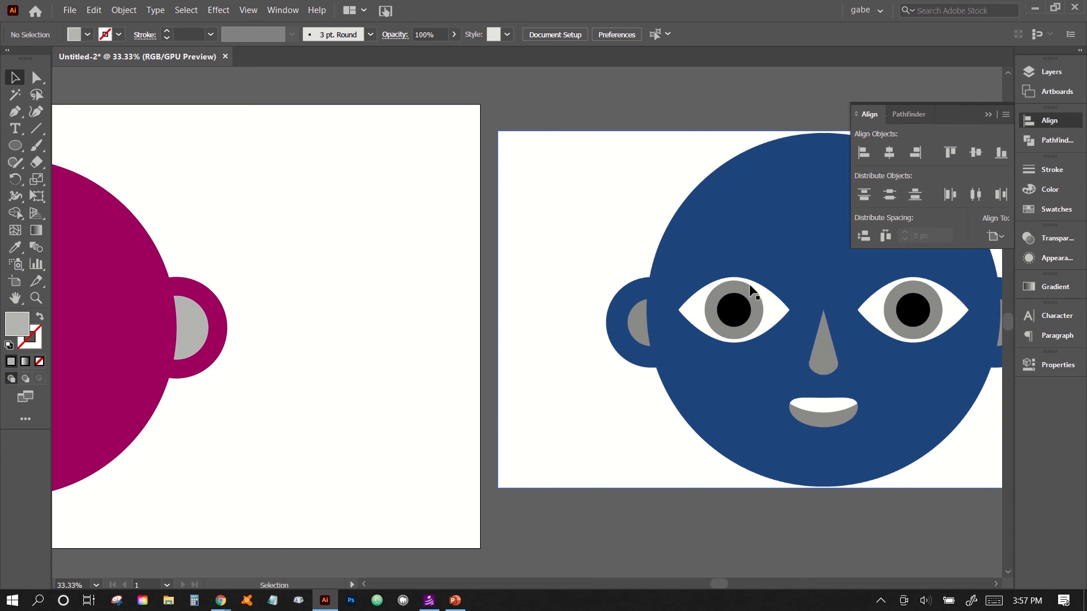
scroll(369, 291, left, 8)
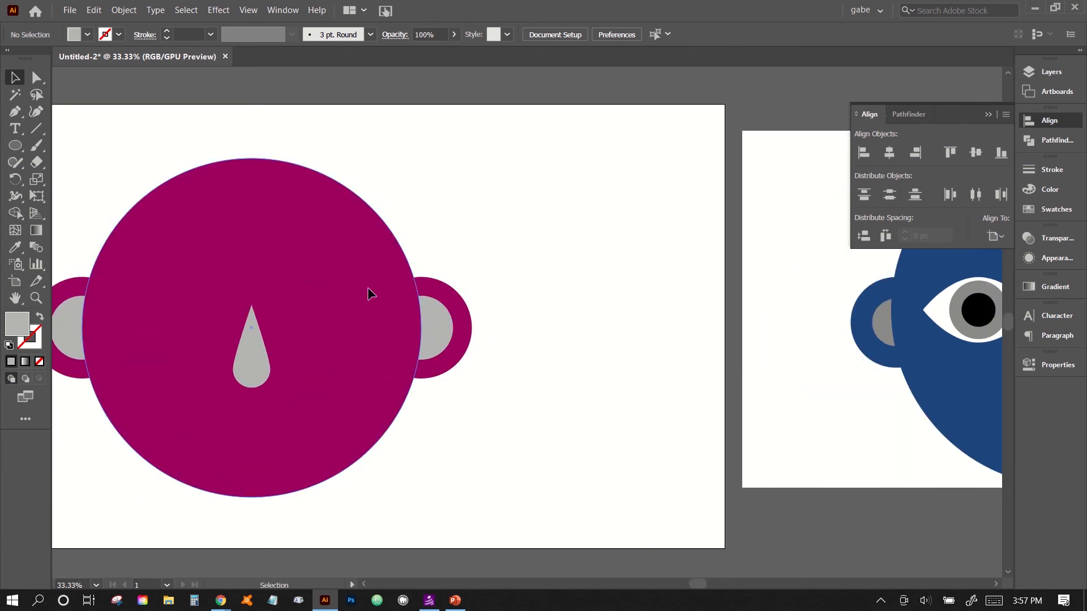
scroll(889, 315, right, 4)
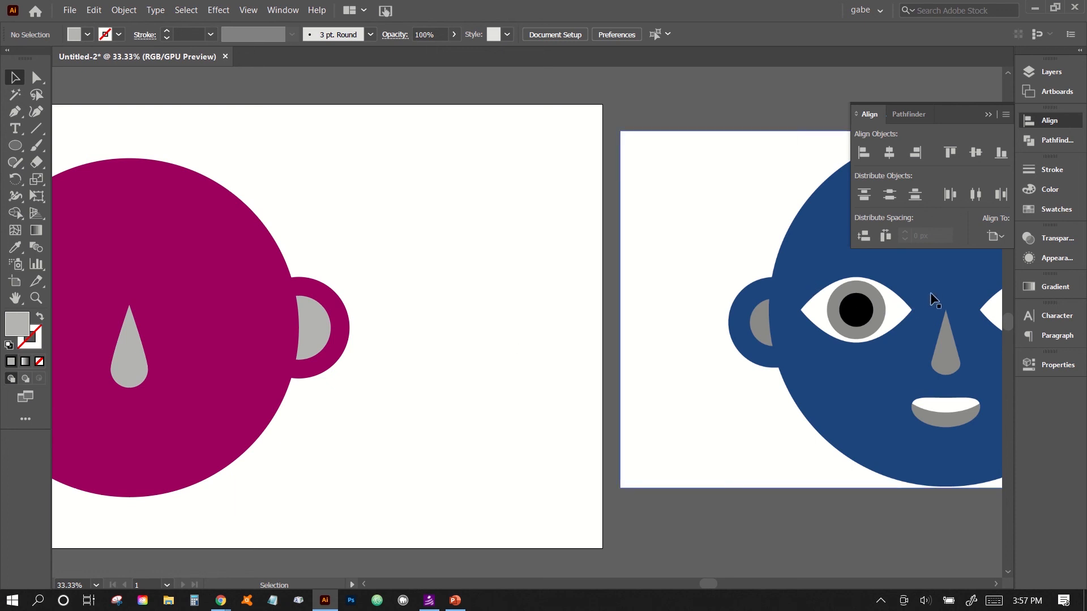
scroll(940, 306, right, 3)
scroll(946, 315, right, 2)
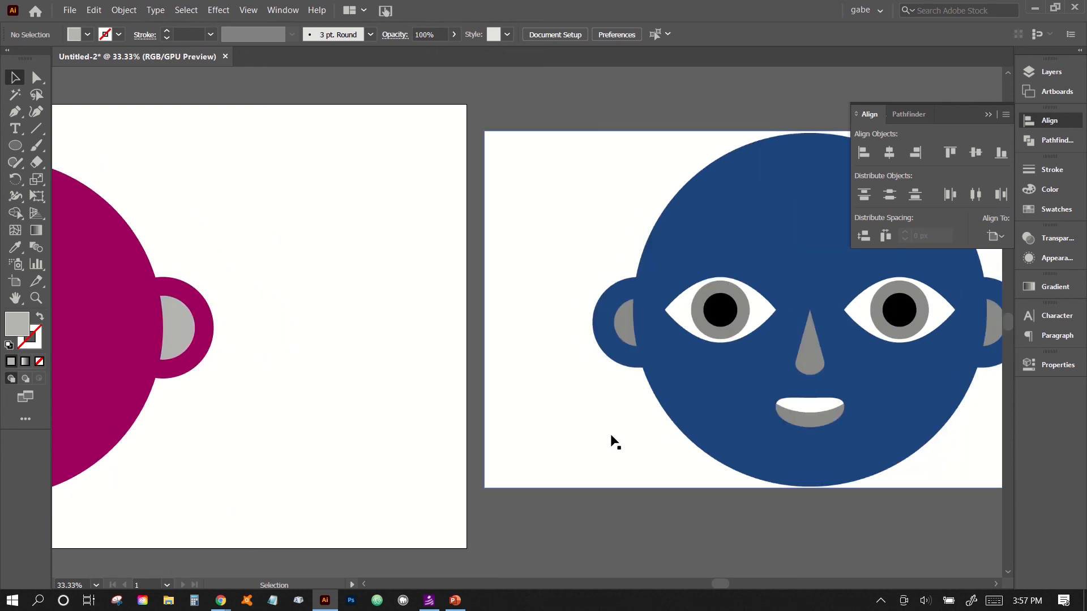
scroll(615, 441, left, 9)
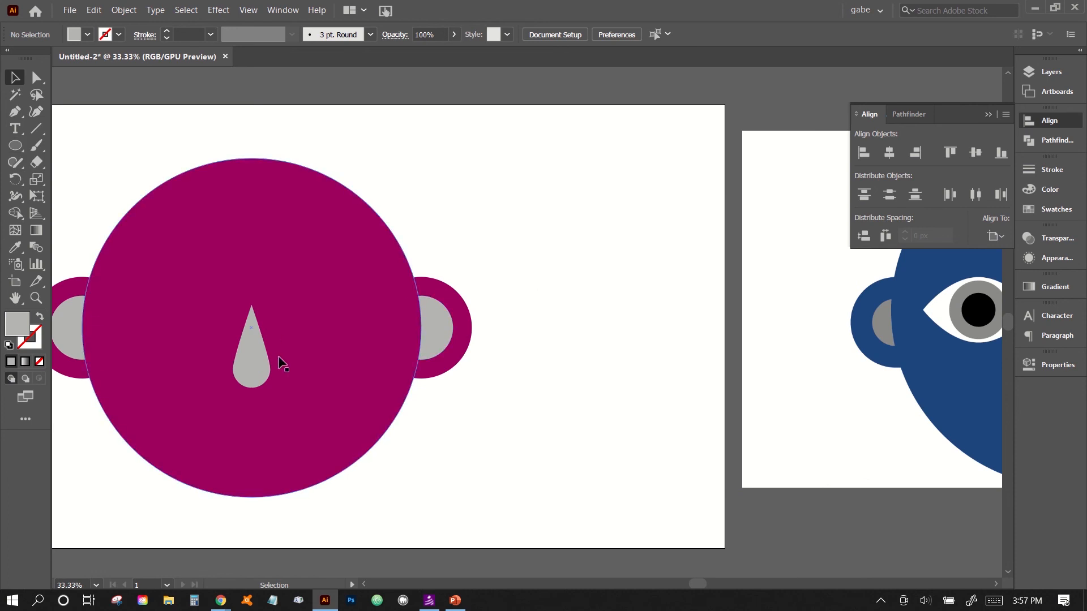
Draw a wide grey ellipse to the upper right of the head and collapse its side anchors' handles into pointed eye corners
click(16, 145)
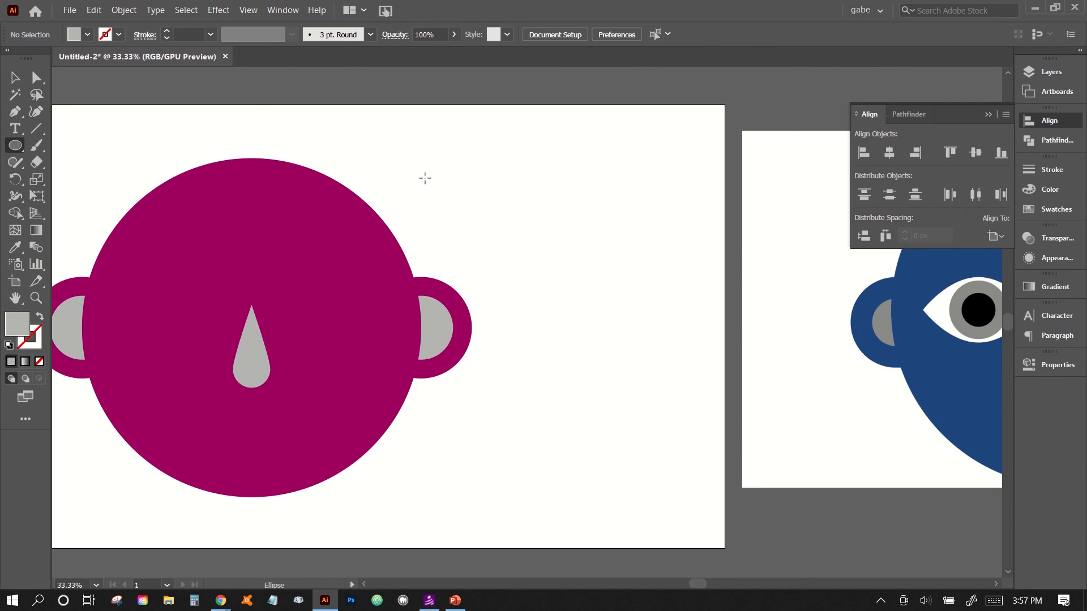
drag(425, 178, 610, 269)
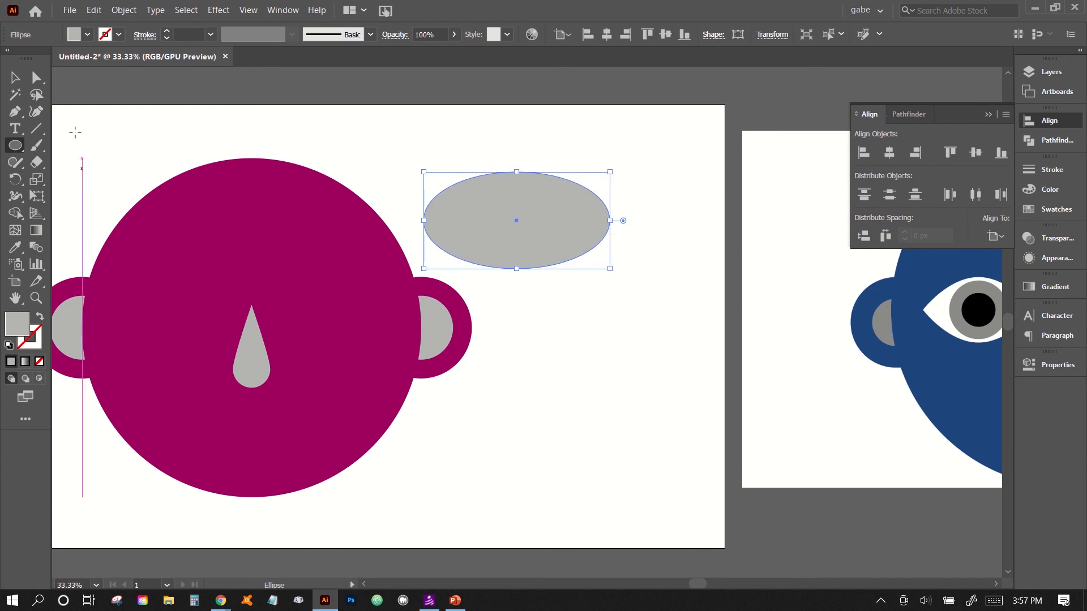
click(30, 84)
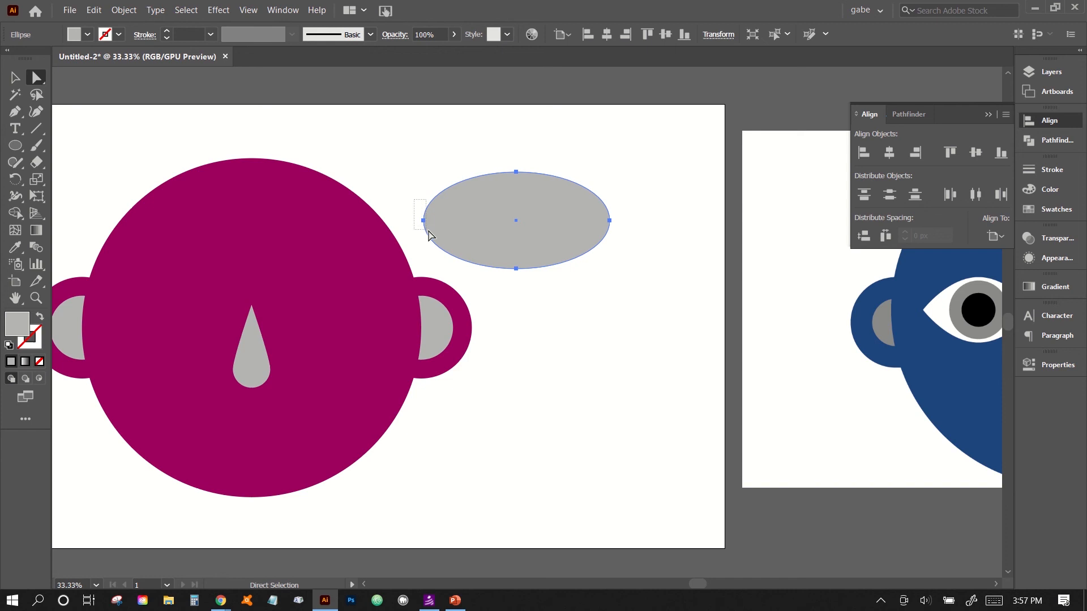
drag(433, 234, 433, 233)
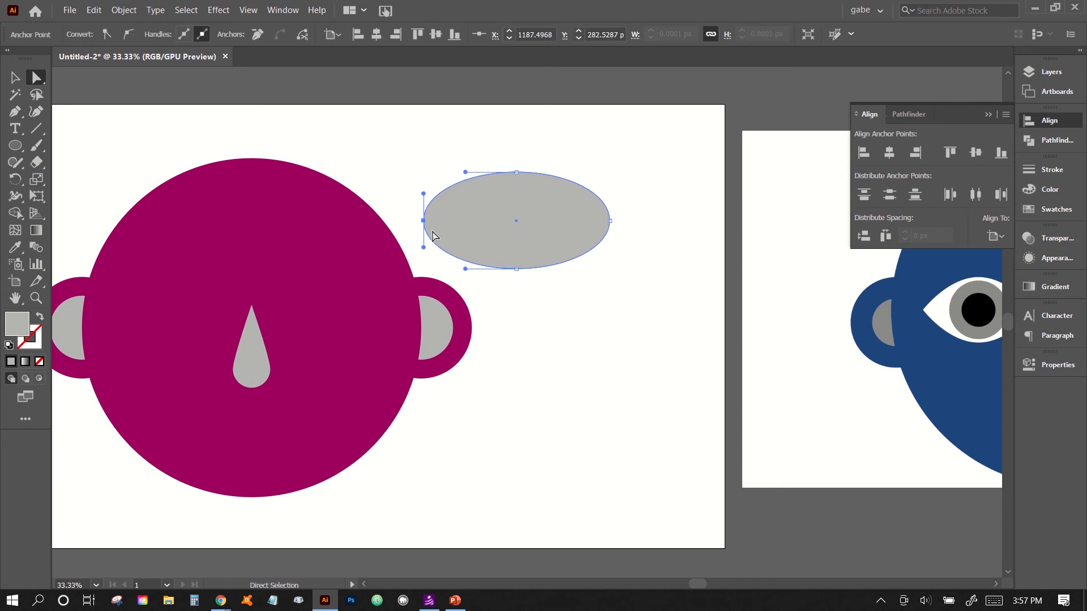
click(427, 189)
drag(416, 175, 442, 245)
drag(424, 194, 424, 219)
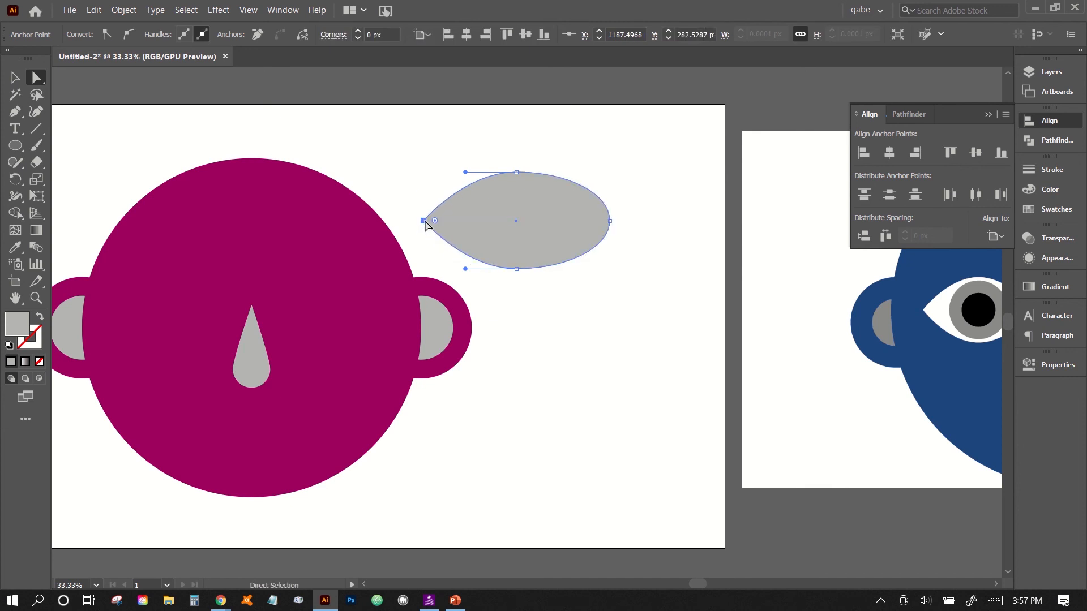
drag(626, 209, 589, 244)
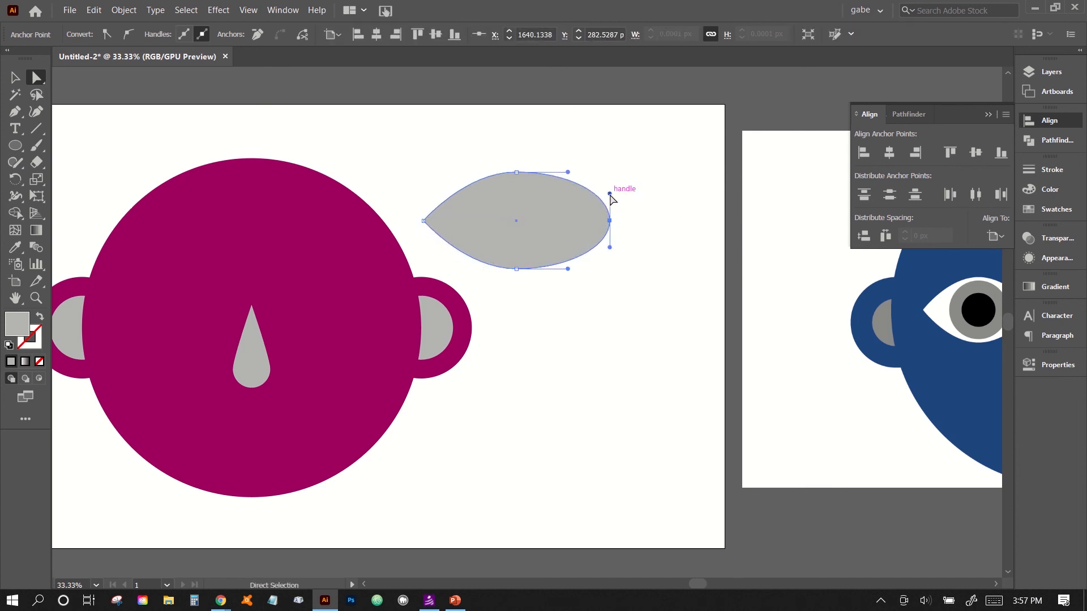
drag(609, 193, 609, 220)
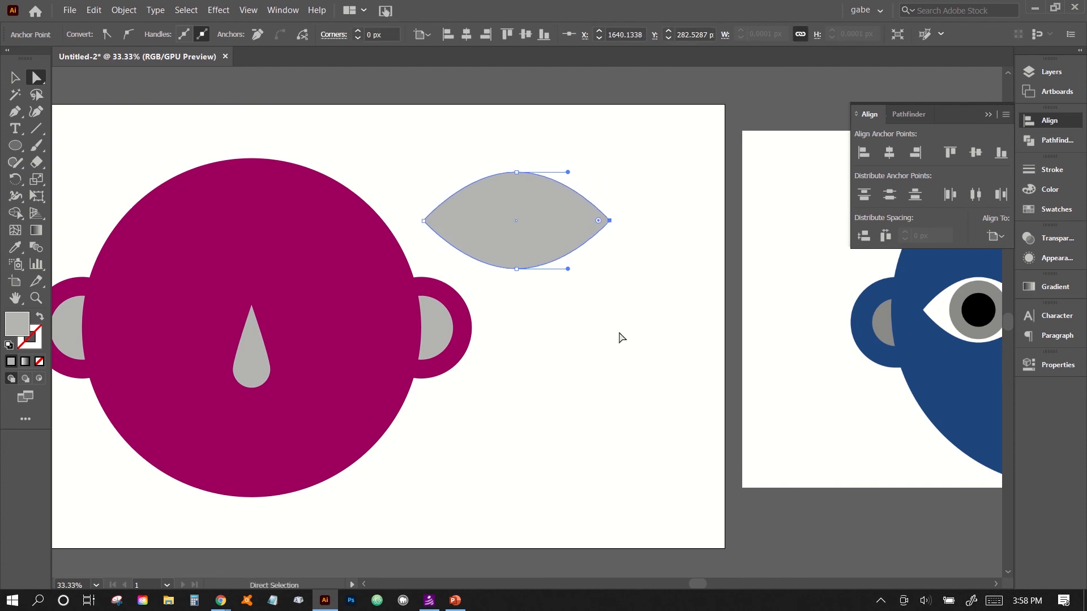
click(125, 136)
Draw an iris circle inside the eye shape and fill it with the head's magenta using the Eyedropper
click(14, 145)
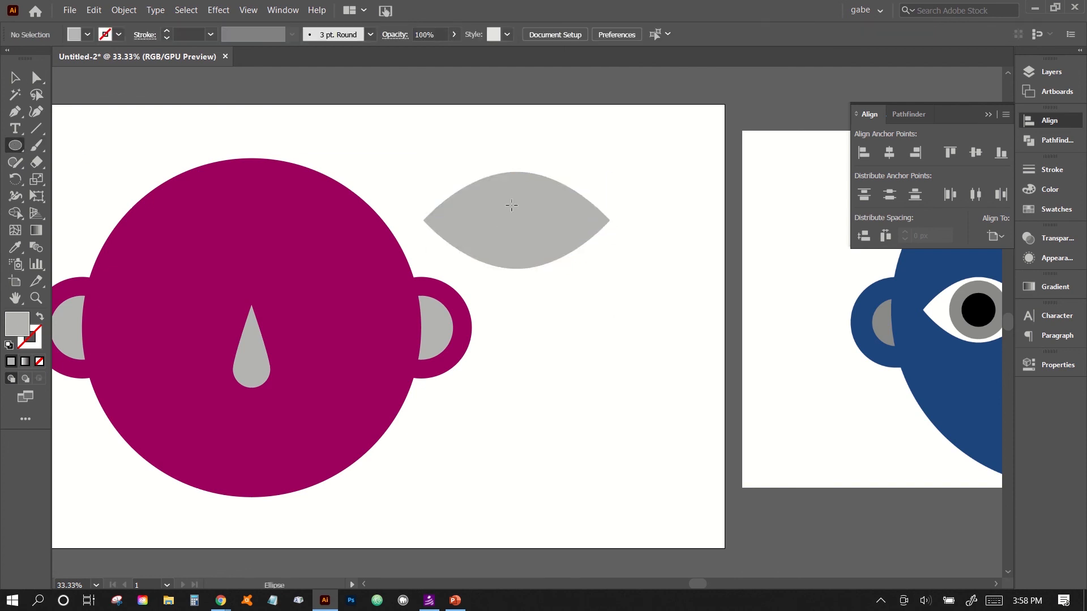
drag(490, 184, 564, 259)
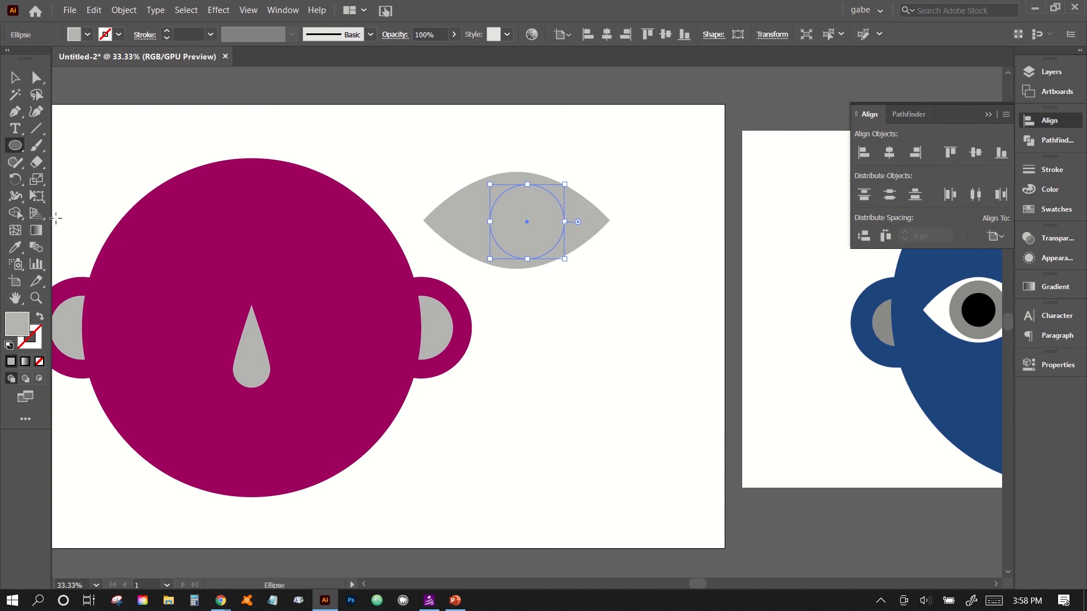
click(15, 247)
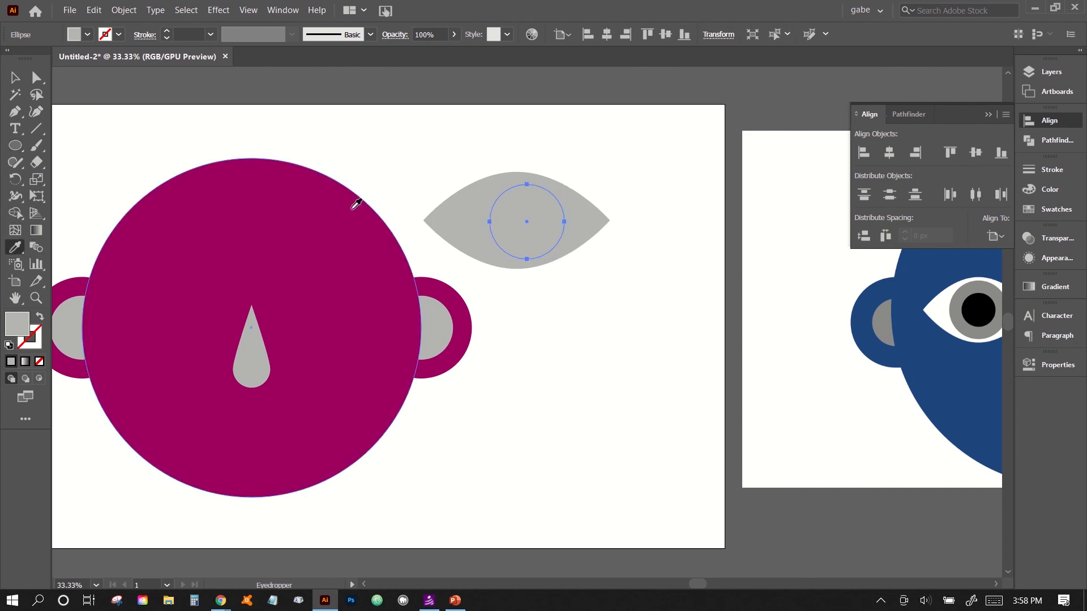
click(311, 214)
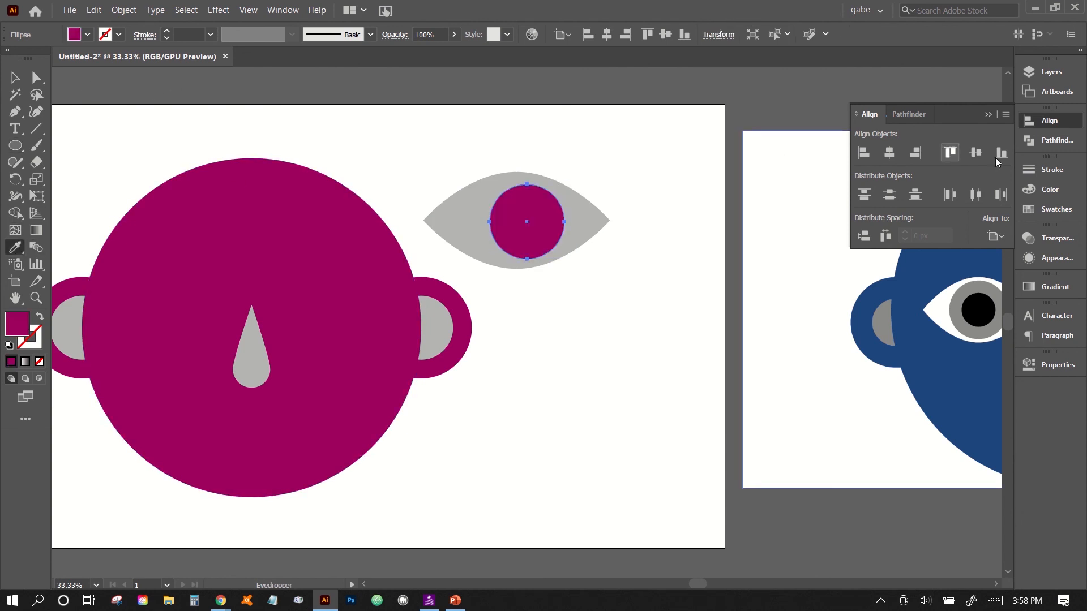
click(16, 77)
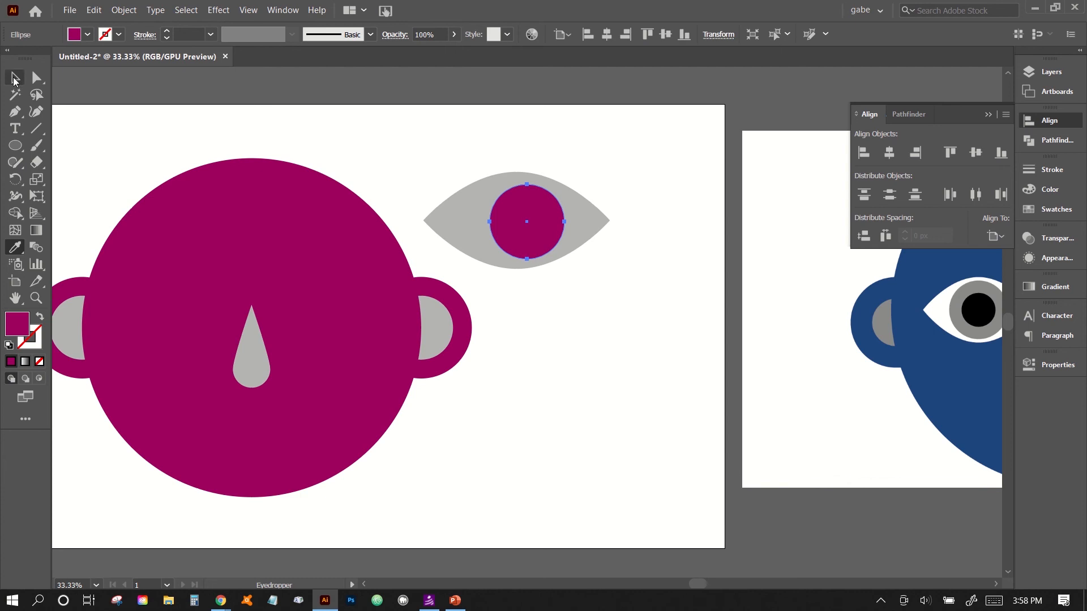
click(514, 327)
Draw a small pupil circle below the eye and fill it with black
click(12, 145)
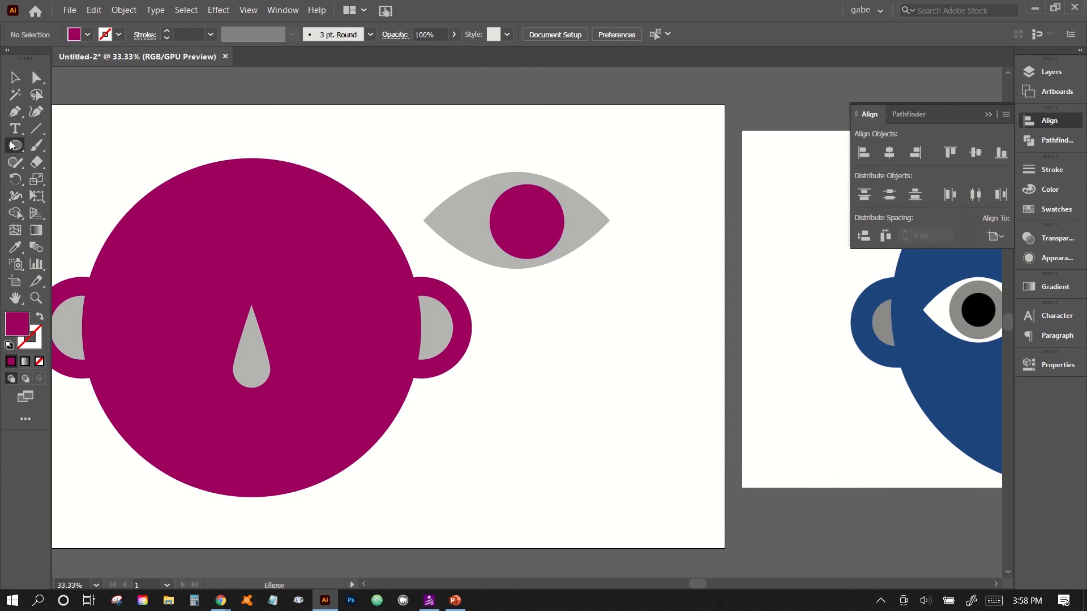
drag(516, 320, 547, 351)
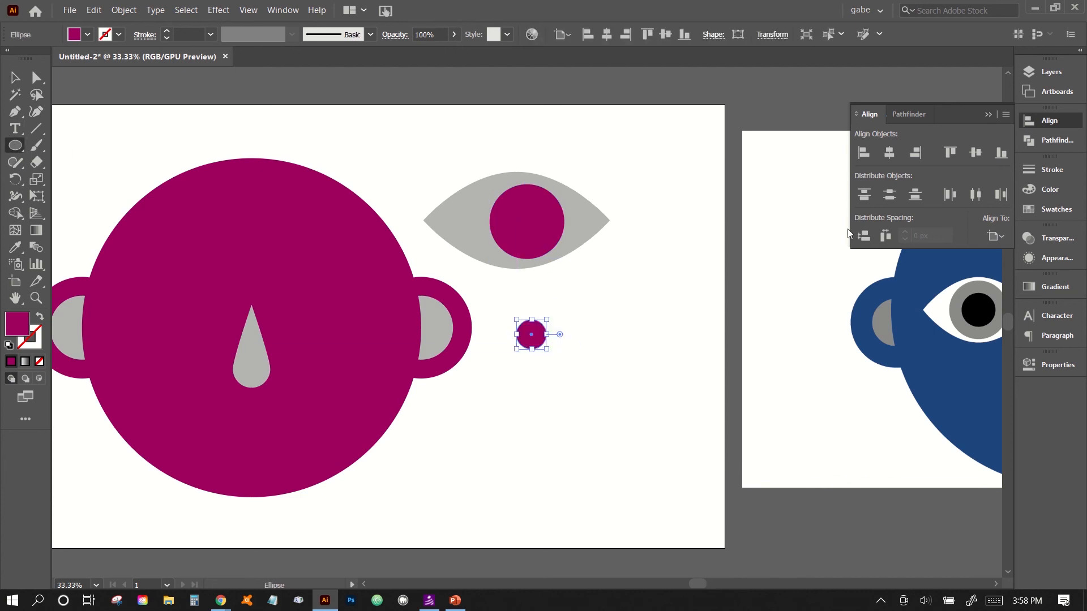
click(1047, 189)
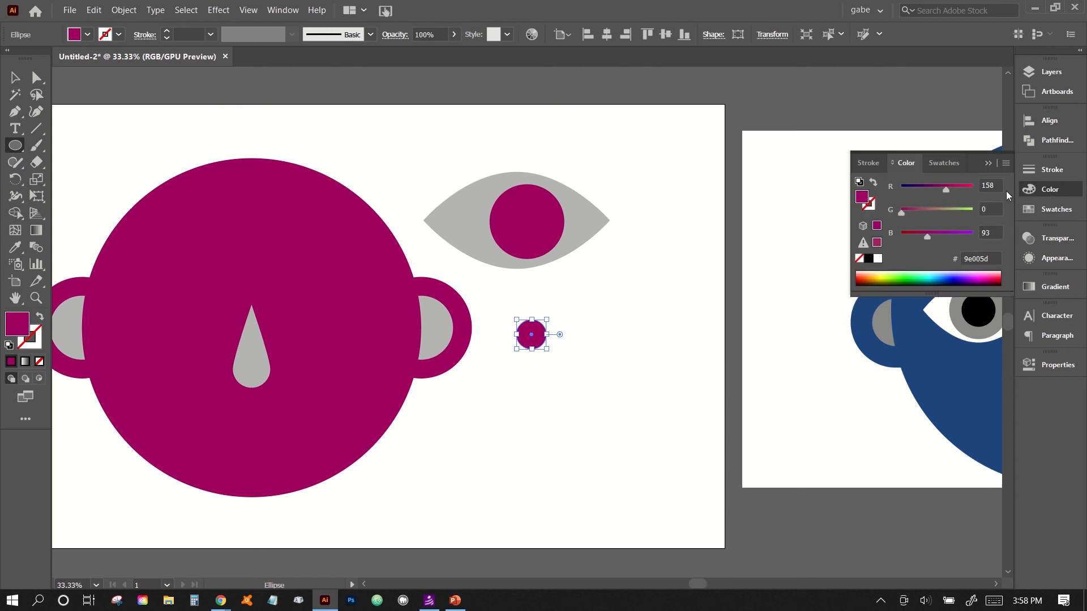
click(1029, 207)
click(888, 207)
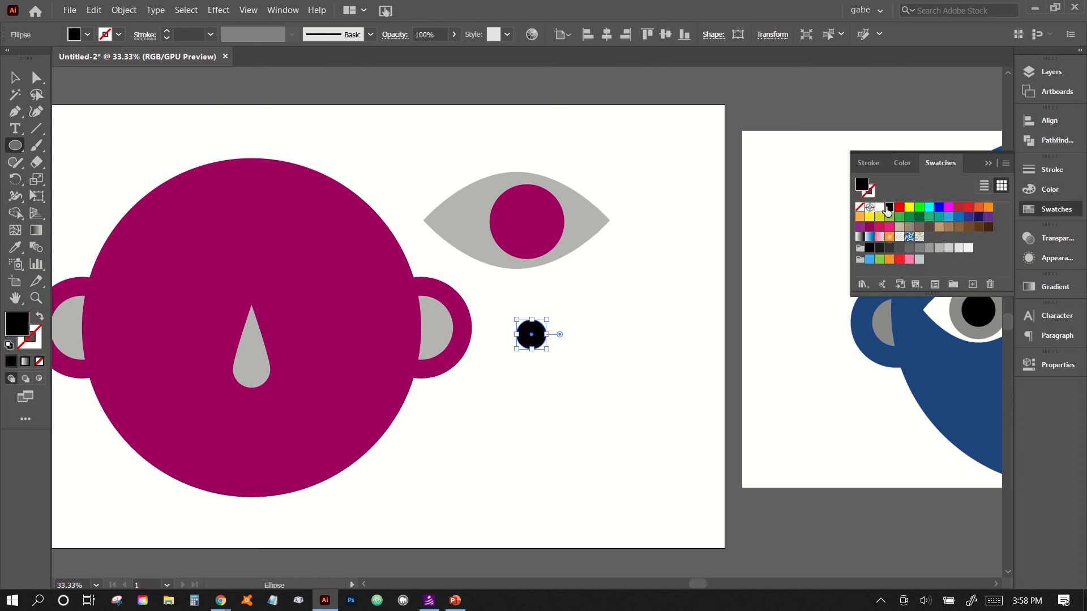
click(15, 78)
click(678, 354)
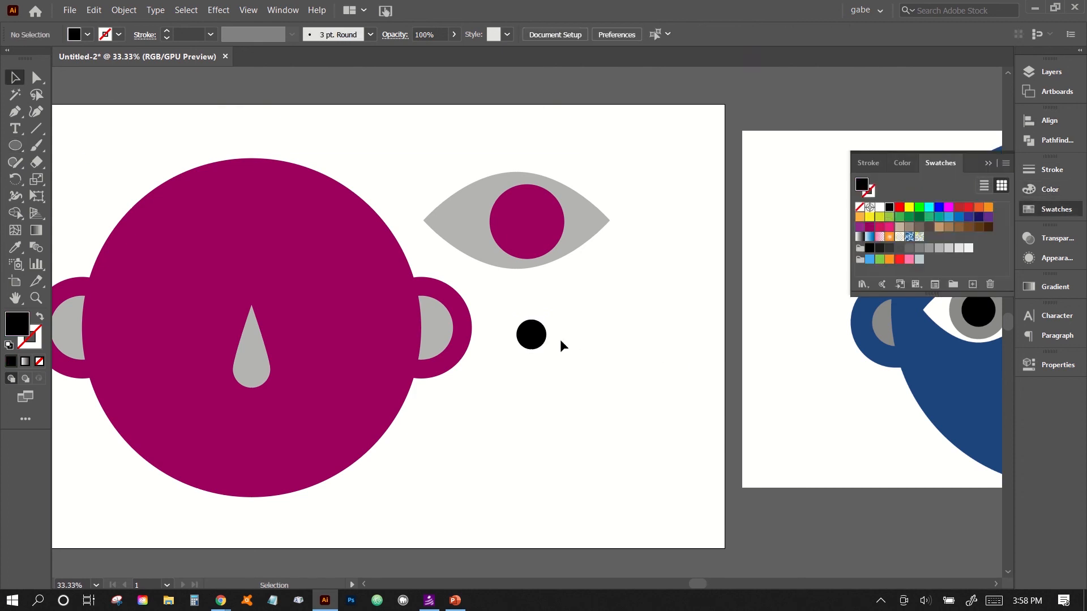
Move the black pupil onto the iris and enlarge it proportionally to about half the iris's width
drag(523, 341, 519, 229)
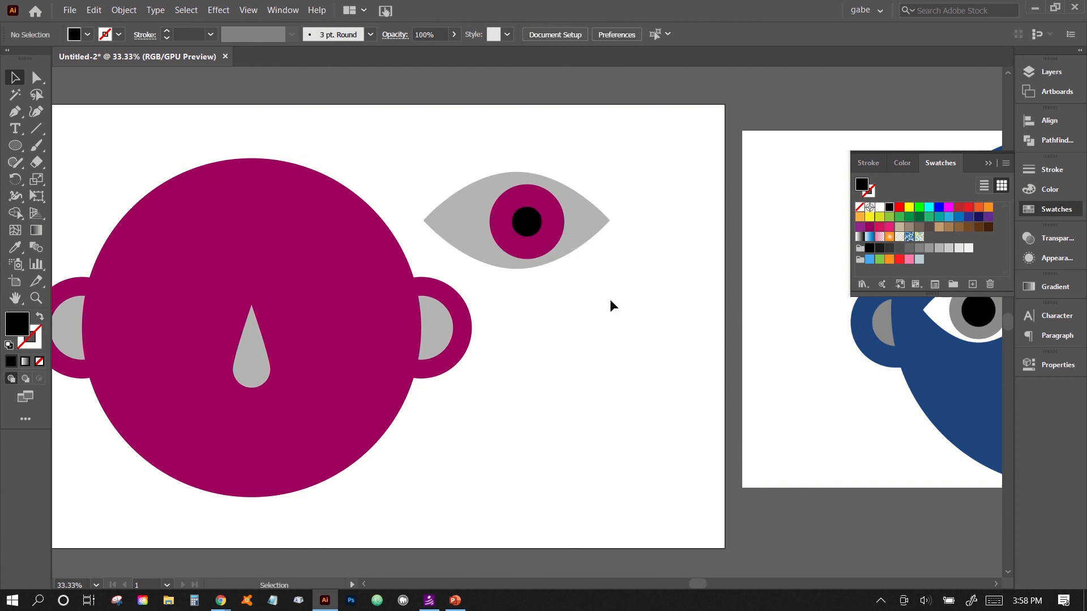
click(528, 222)
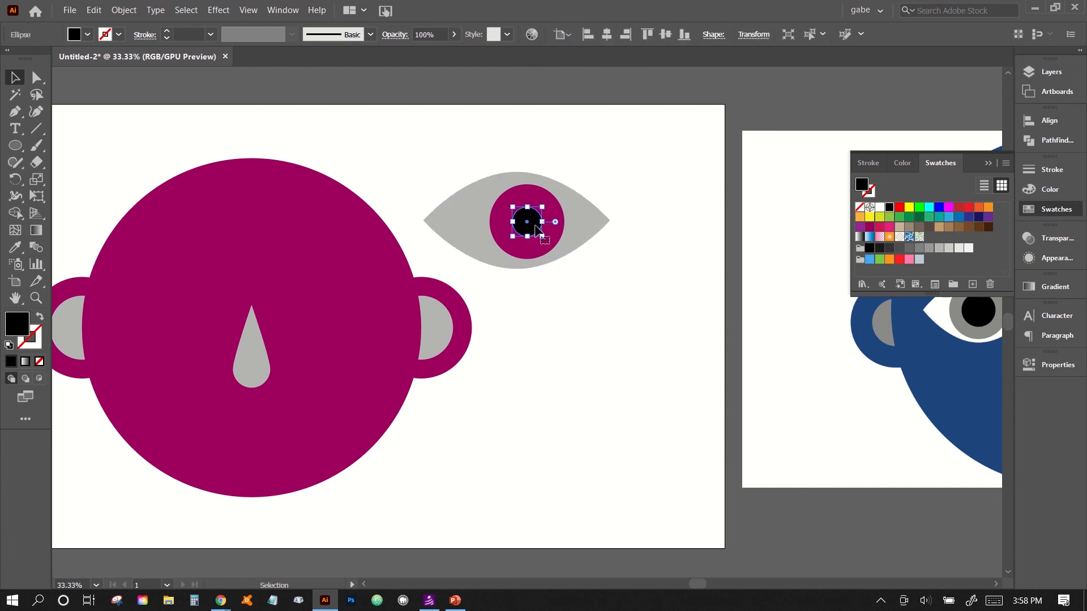
drag(541, 236, 560, 248)
click(635, 311)
click(544, 237)
drag(610, 152, 582, 161)
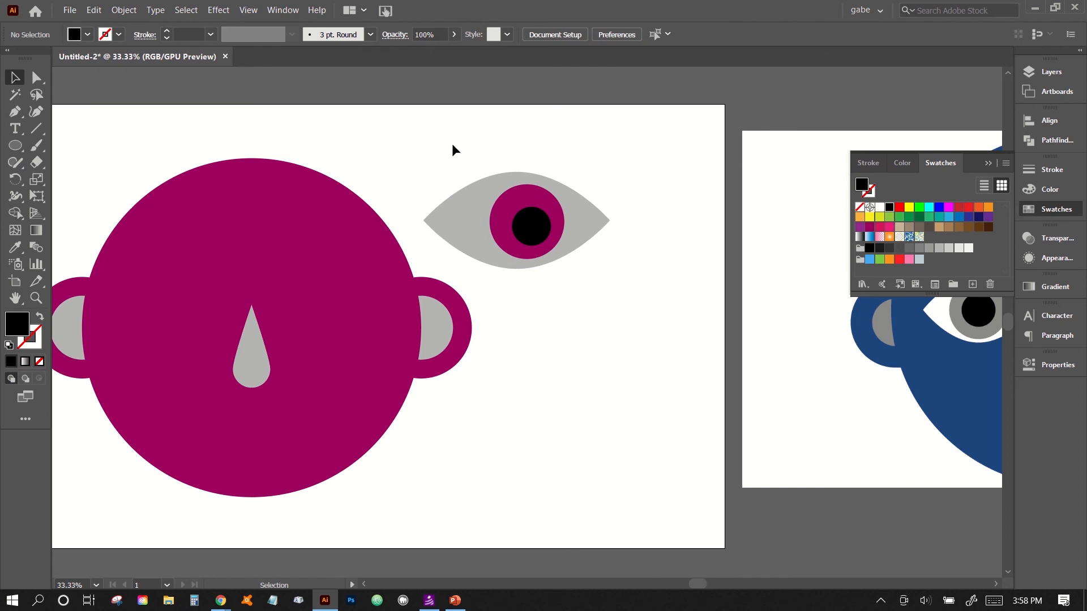
Align the vertical and horizontal centers of the eye shape, iris and pupil
drag(451, 132, 563, 265)
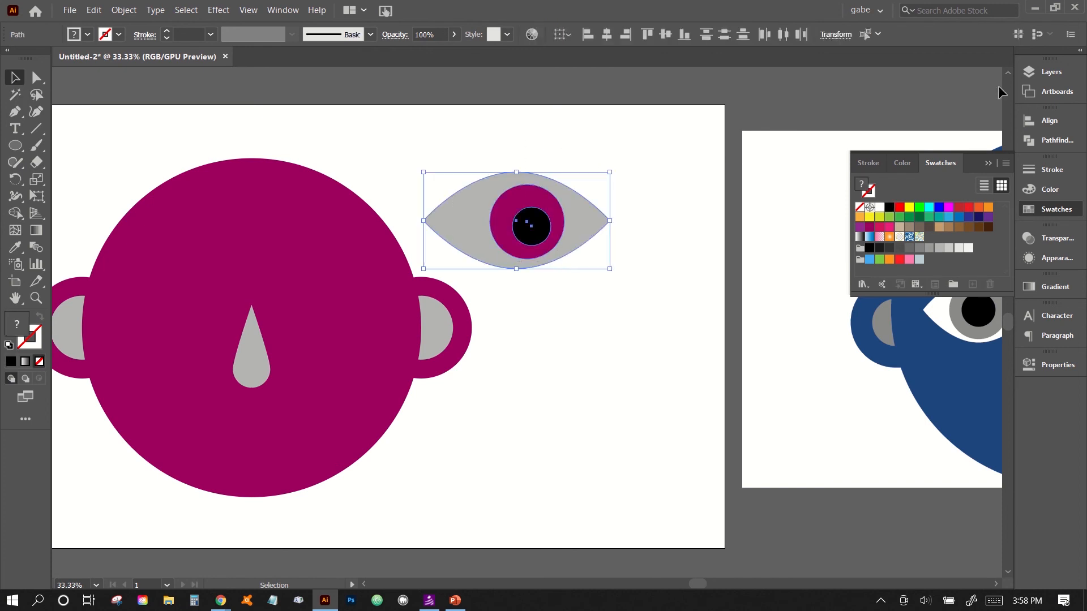
click(1031, 123)
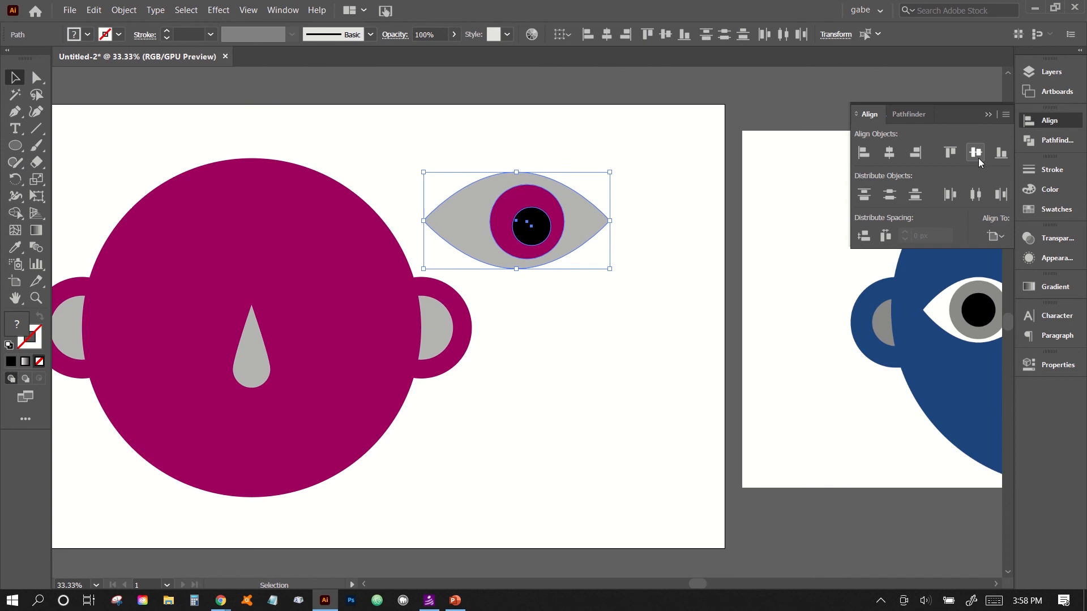
click(978, 157)
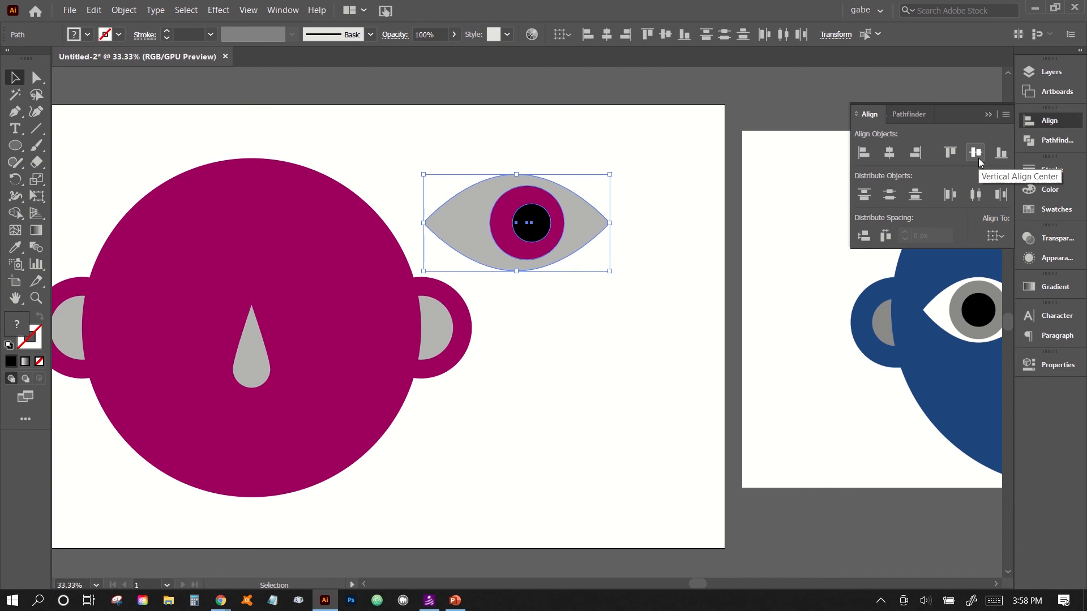
click(889, 153)
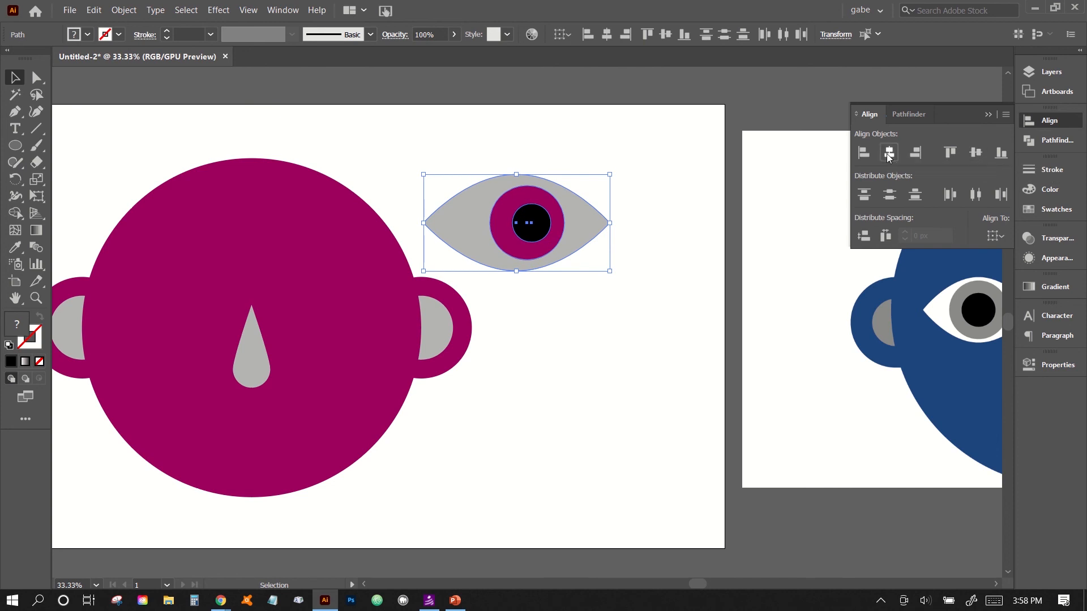
click(684, 347)
click(577, 208)
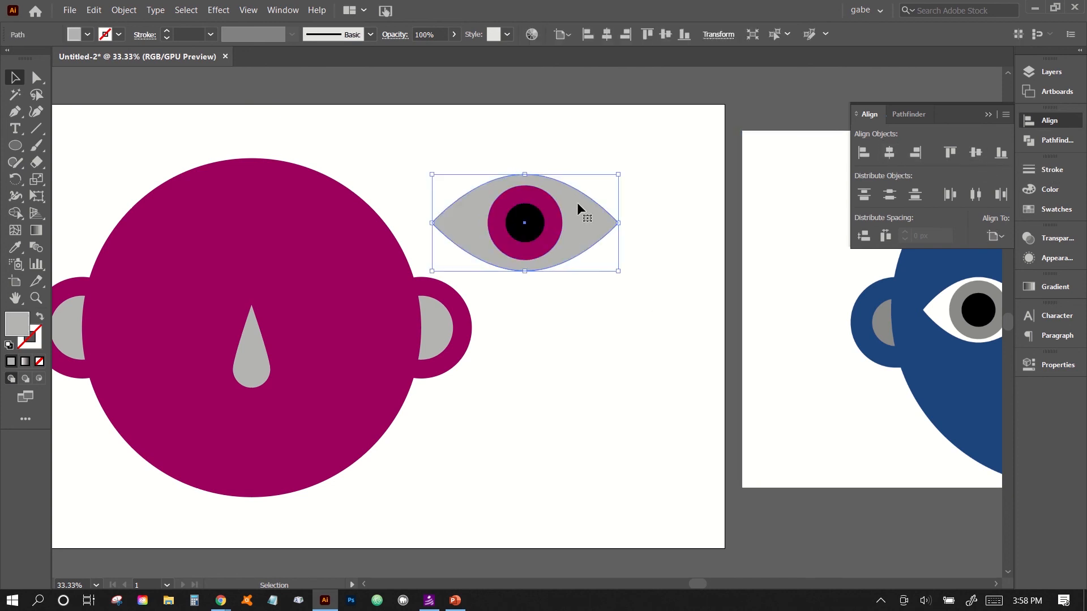
click(589, 306)
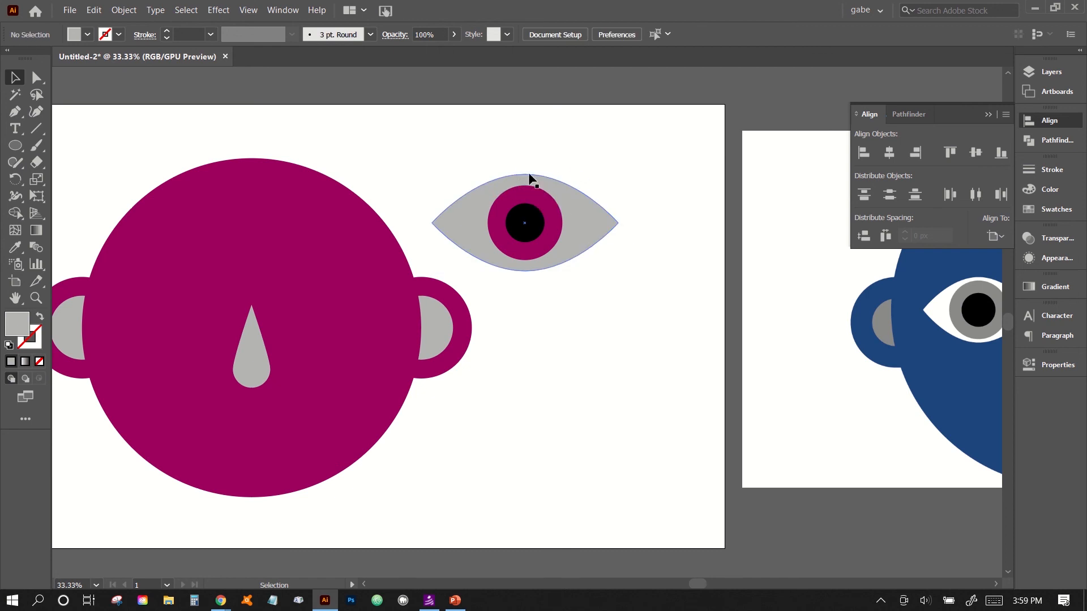
Enlarge the iris proportionally to almost the eye shape's height and scale up the pupil inside it
drag(583, 159, 548, 184)
click(542, 211)
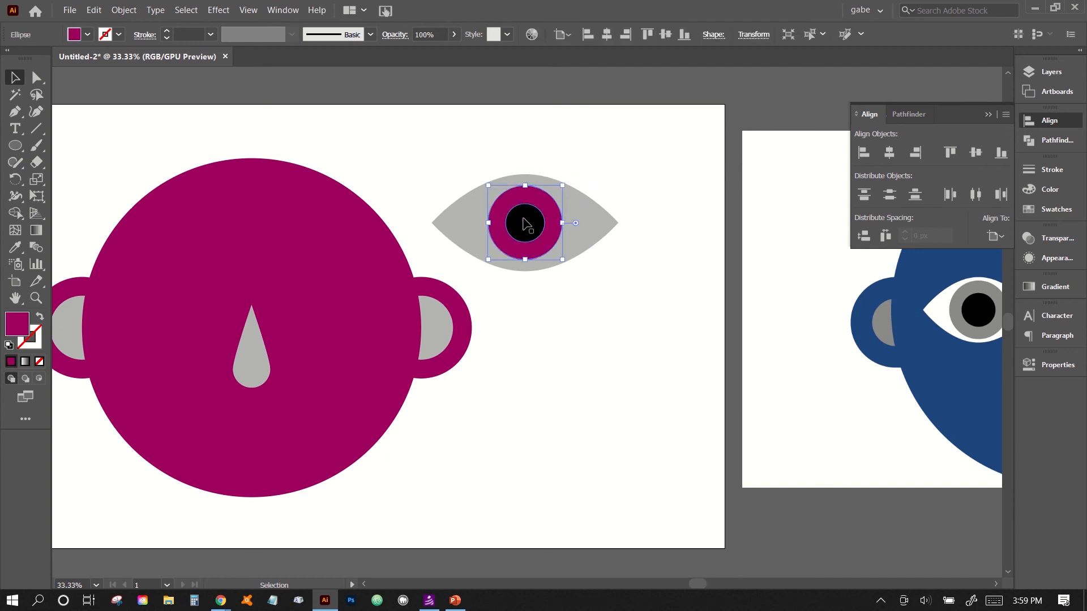
mouse_move(562, 260)
mouse_down()
mouse_move(586, 278)
mouse_move(557, 249)
mouse_move(571, 259)
mouse_move(561, 258)
mouse_up()
click(578, 266)
click(527, 235)
Re-center the eye shape, enlarged iris and enlarged pupil on one another both horizontally and vertically
drag(595, 164, 509, 263)
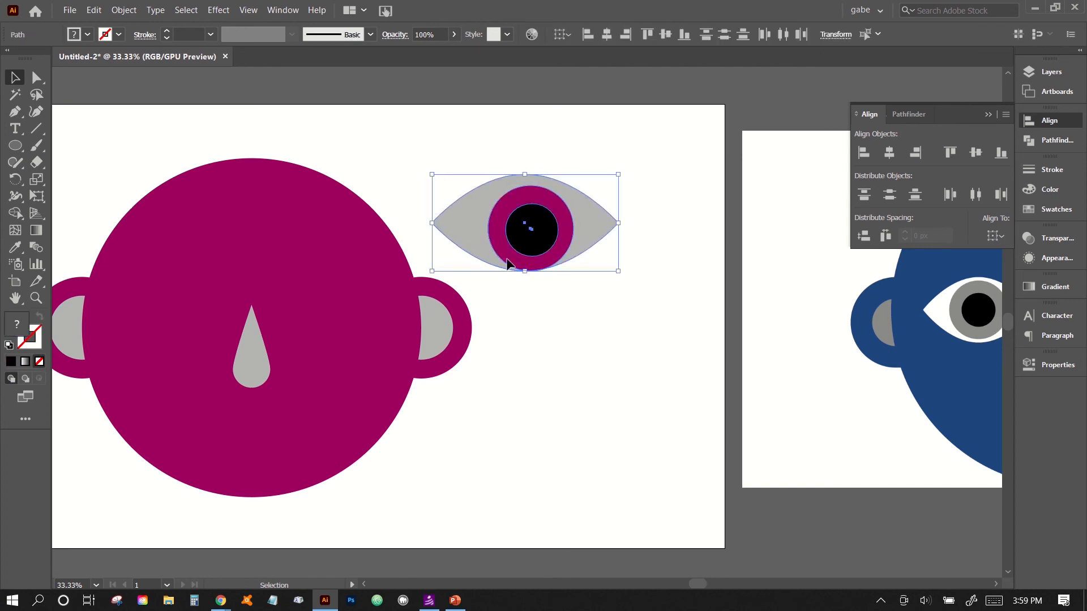
click(887, 153)
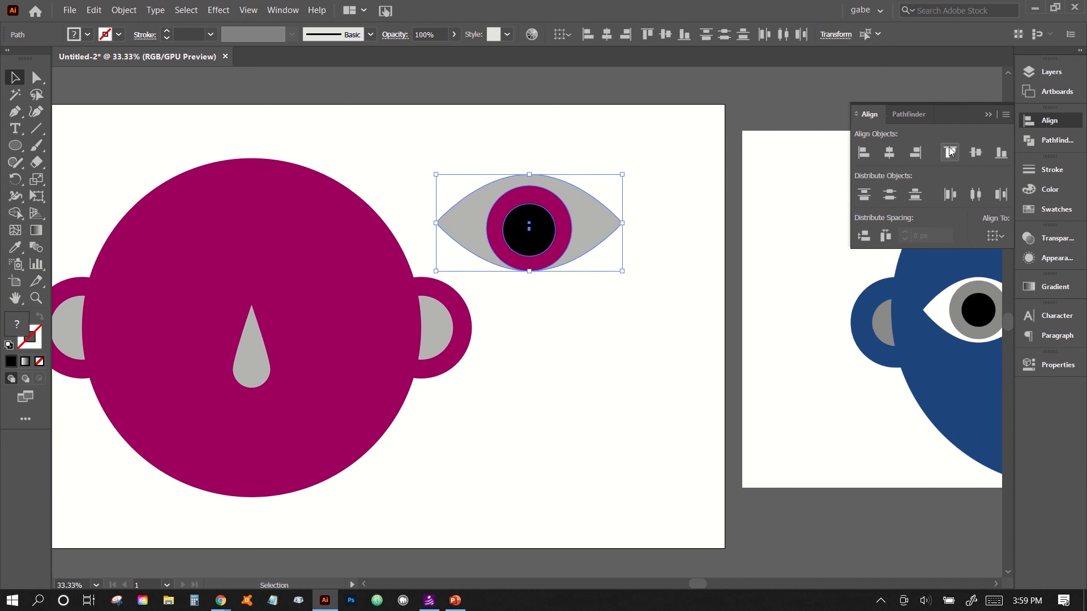
click(974, 153)
click(503, 372)
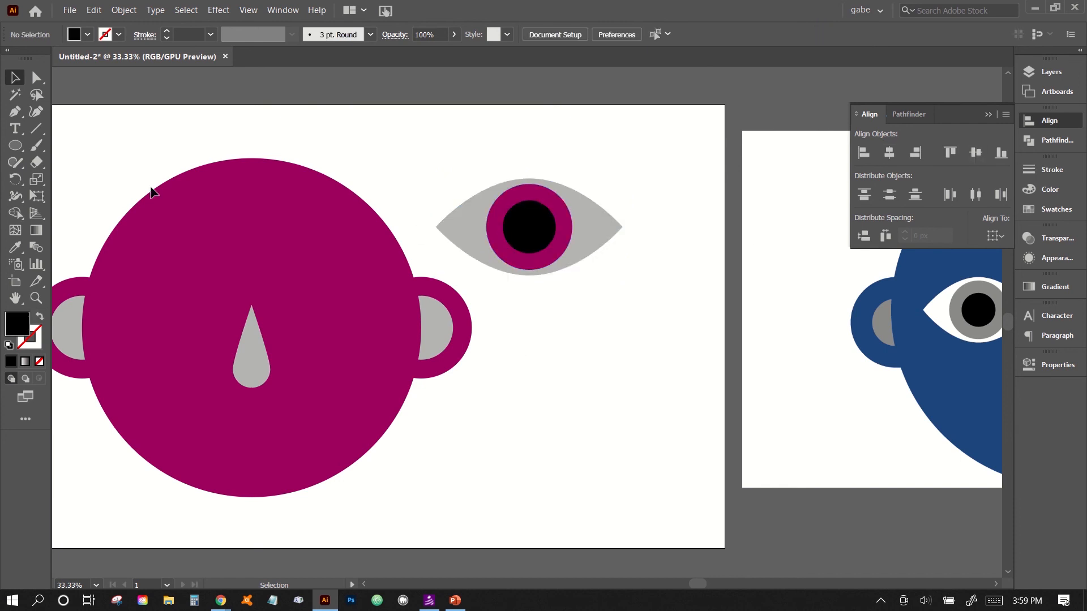
Draw a small highlight circle over the upper-right edge of the iris and fill it with White
click(15, 146)
drag(535, 171, 554, 191)
key(Caps_Lock)
key(Caps_Lock)
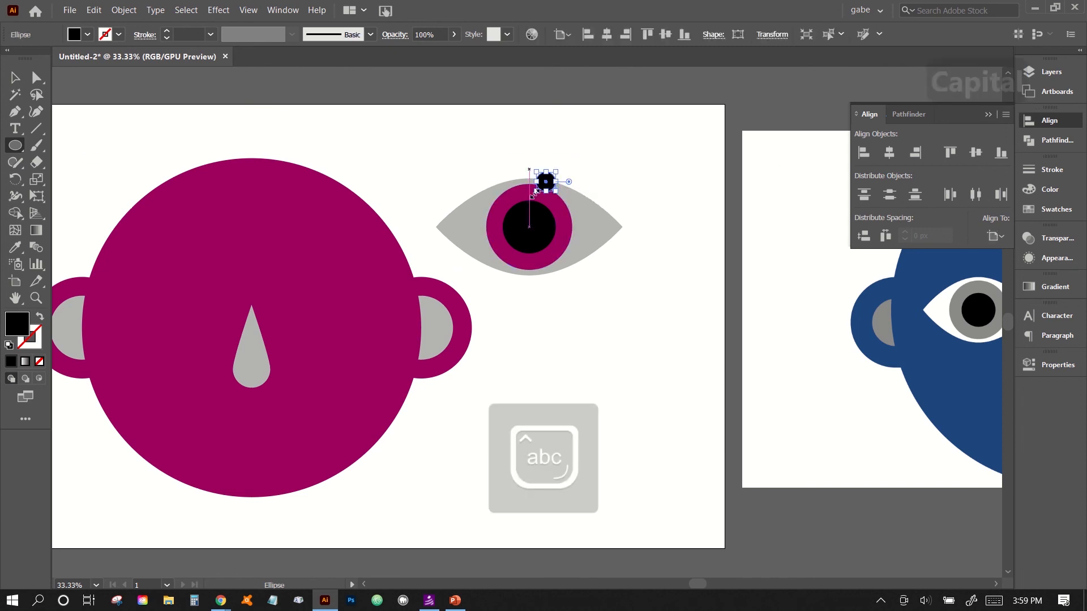
click(1056, 209)
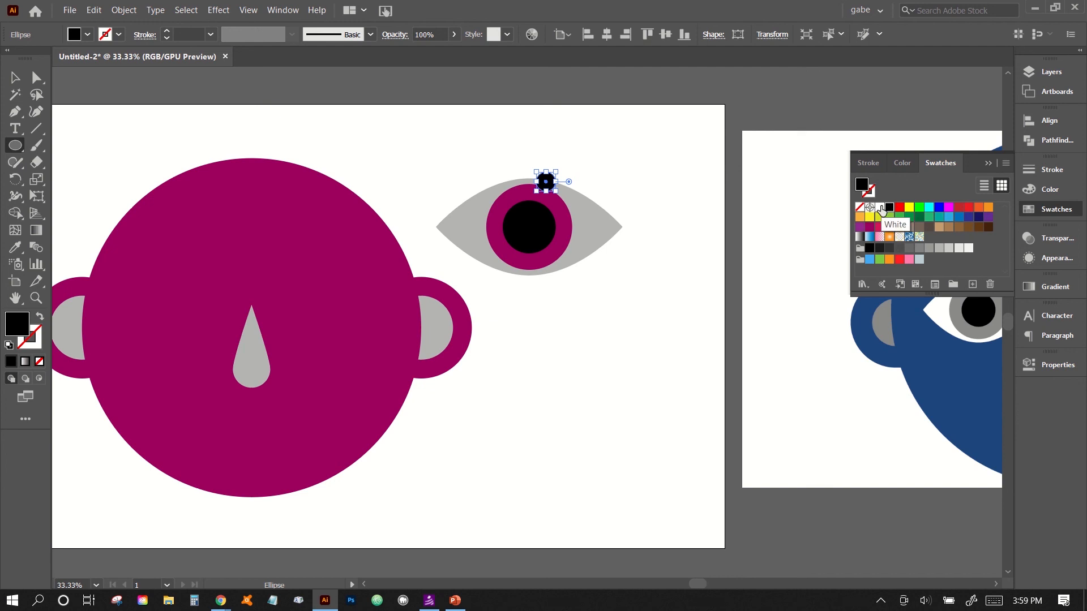
click(880, 207)
Move the white highlight circle straight down so it overlaps the pupil's upper-right edge
click(15, 77)
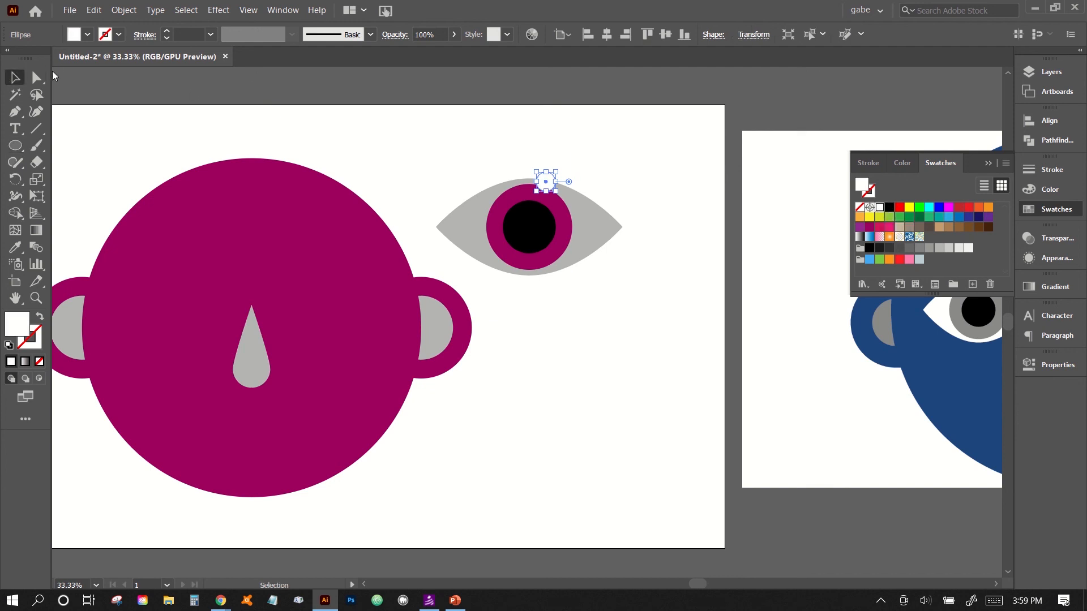
click(586, 160)
drag(547, 182, 547, 216)
click(585, 153)
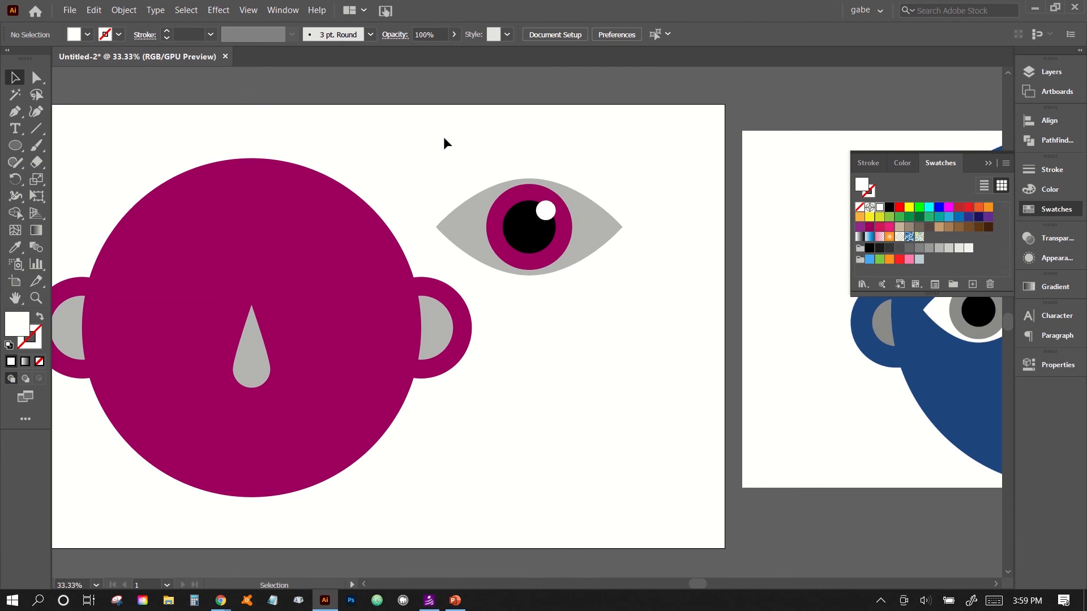
Group the eye shape, iris, pupil and white highlight into one object
drag(447, 135, 605, 270)
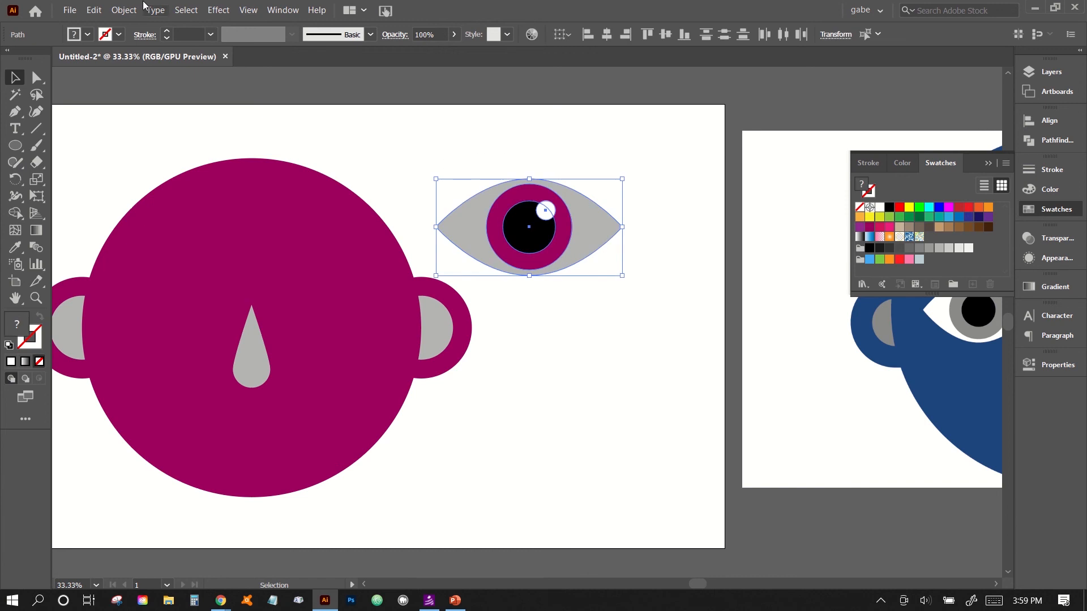
click(129, 11)
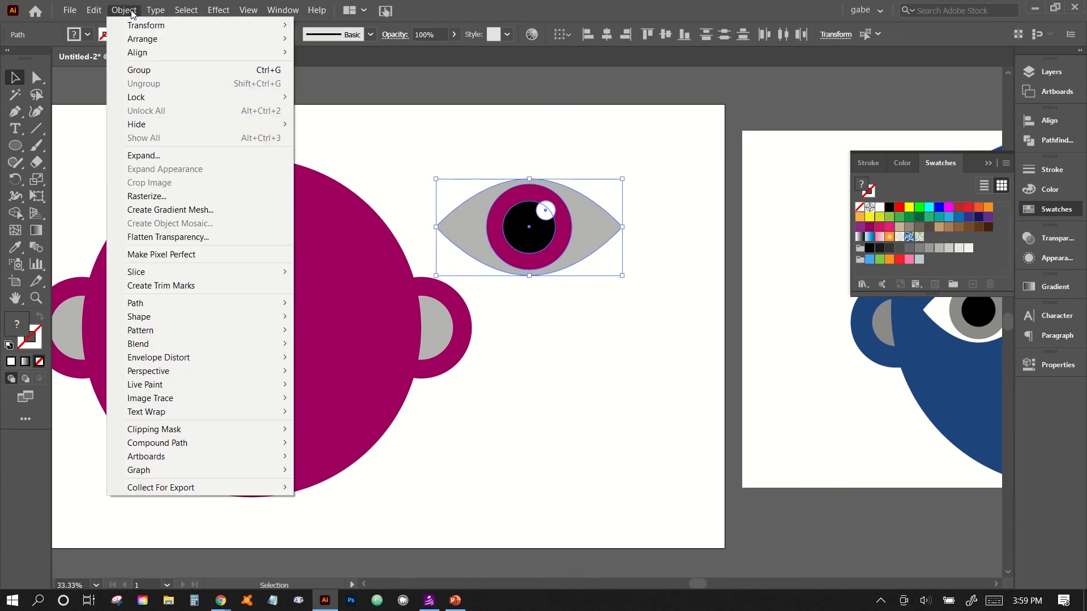
click(138, 70)
click(573, 353)
Place the eye group on the face between the left ear and the nose, scaled down proportionally to about two thirds
drag(550, 243, 165, 312)
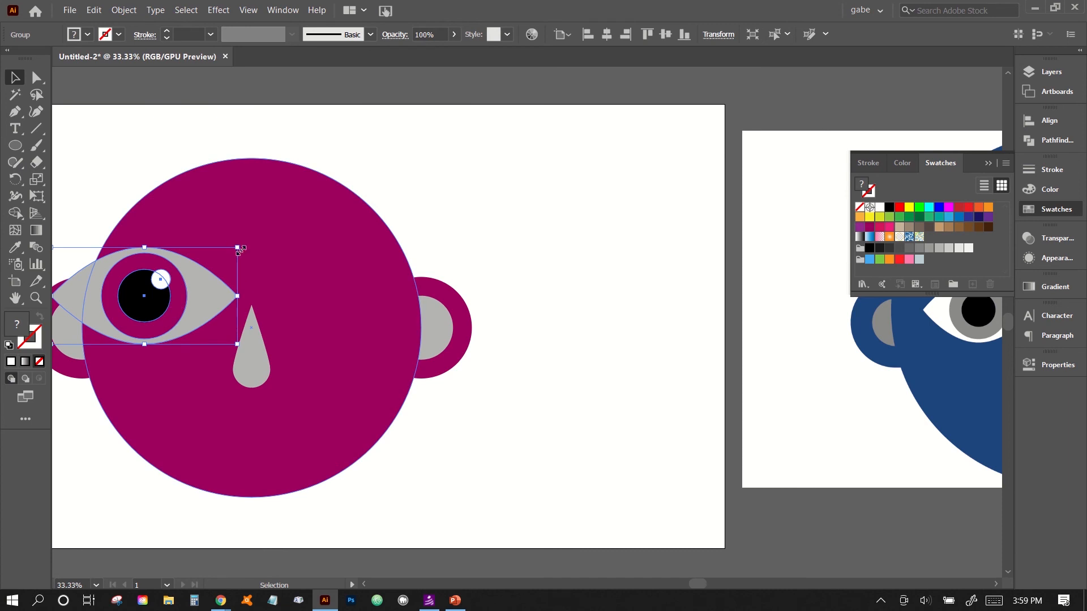
drag(241, 249, 176, 279)
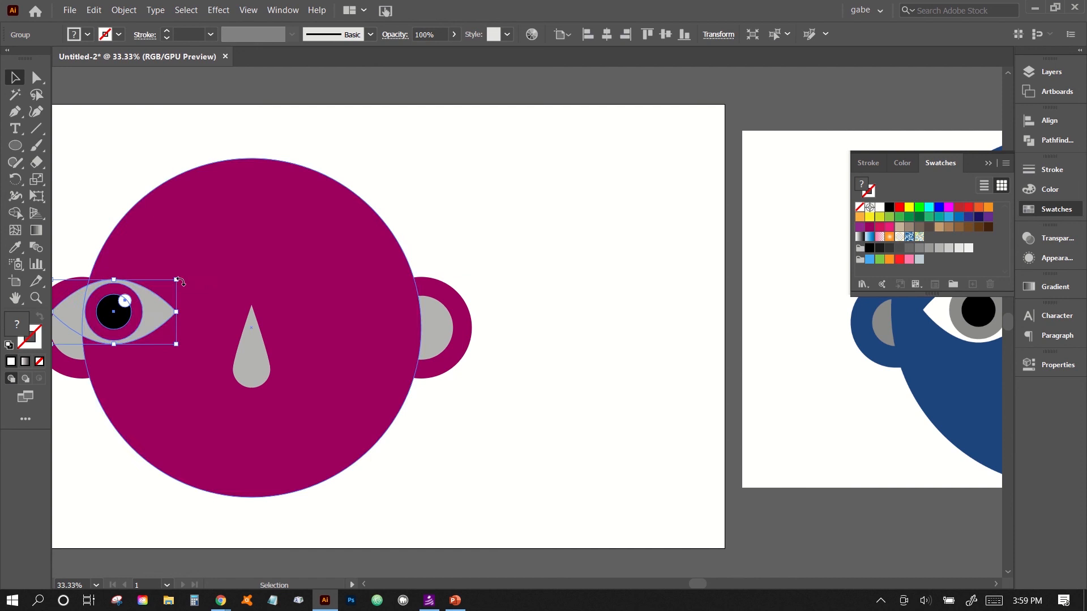
drag(124, 320, 177, 320)
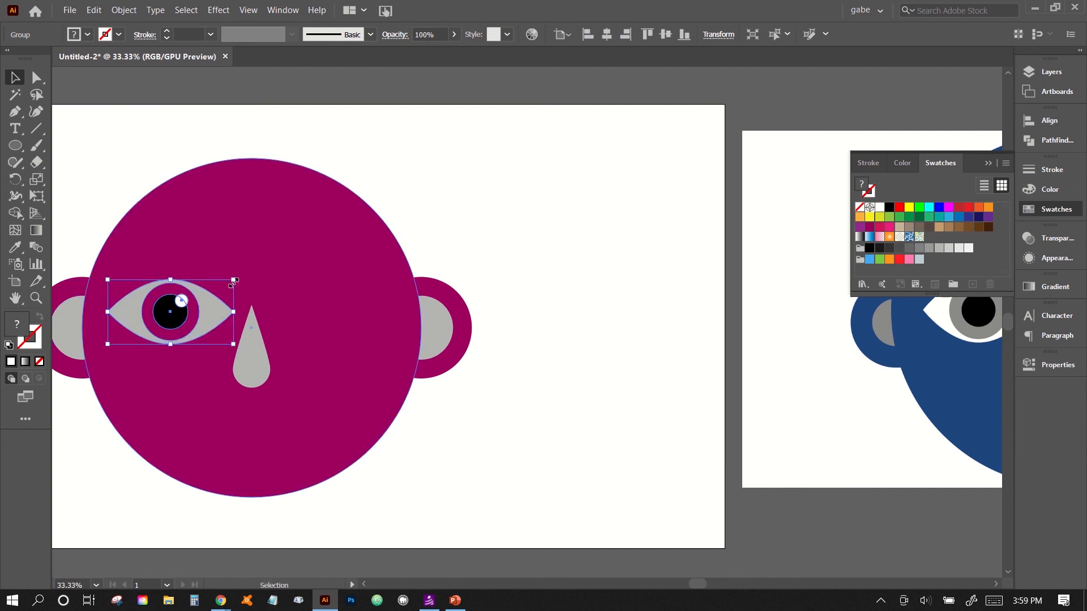
drag(226, 284, 189, 313)
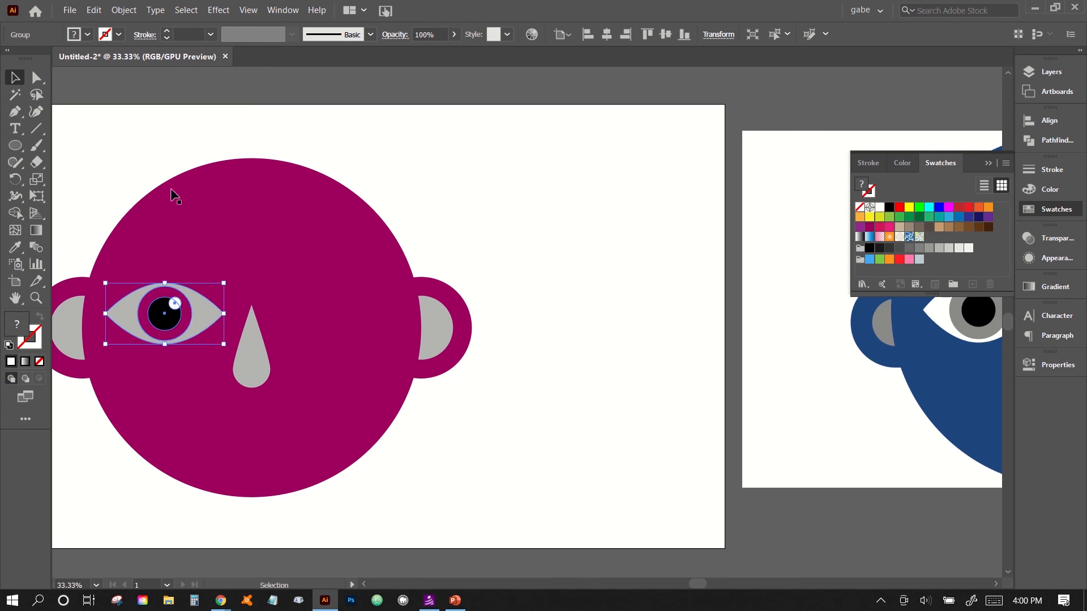
Duplicate the eye group and place the copy level with the first eye, mirroring its position across the nose
click(123, 9)
mouse_move(100, 9)
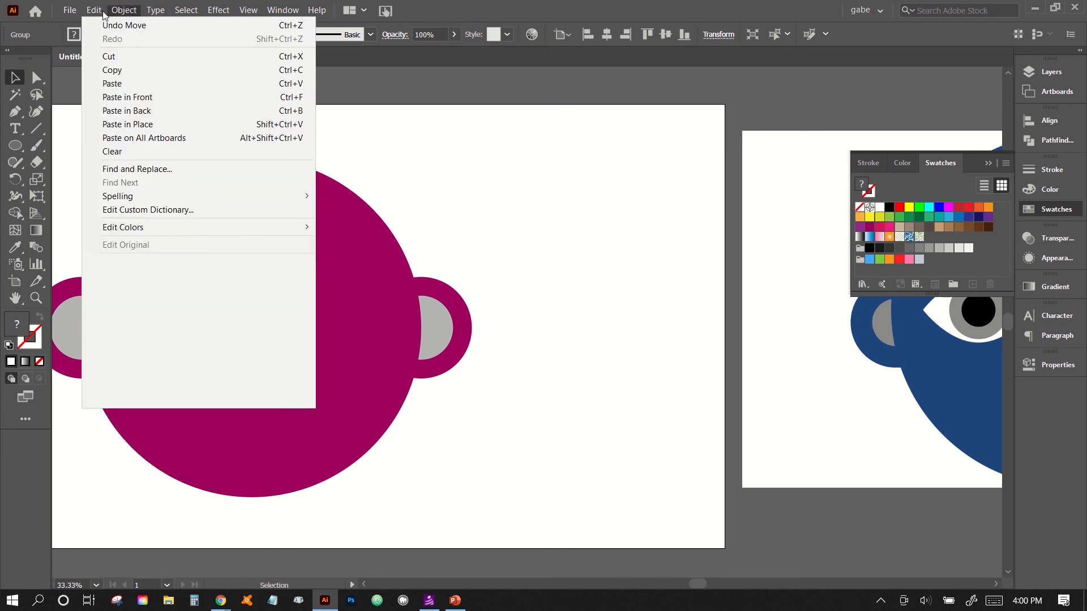
click(112, 70)
click(94, 9)
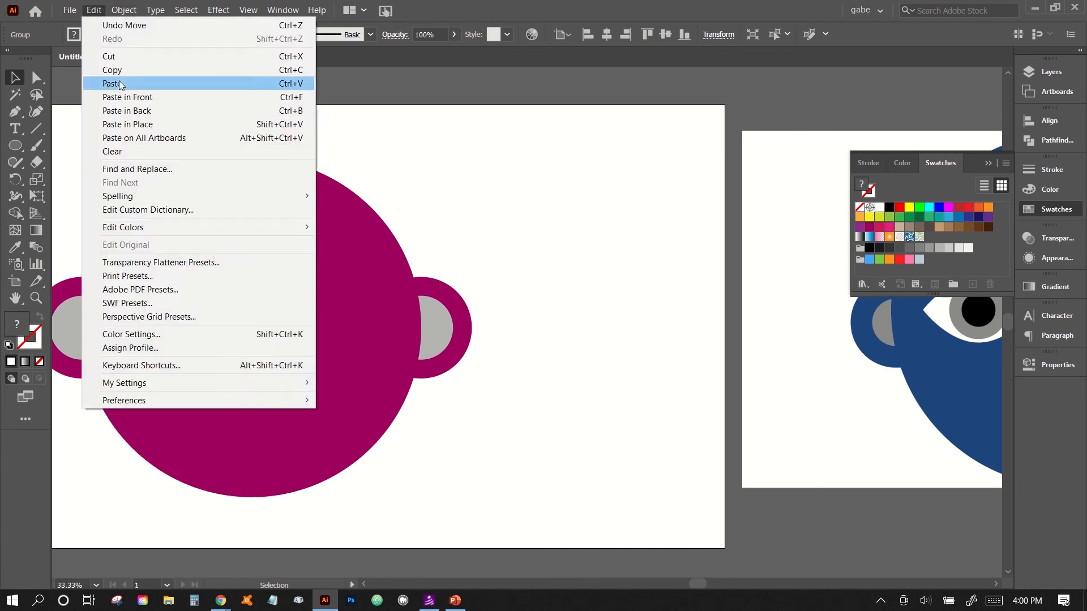
click(118, 81)
click(538, 232)
drag(510, 334, 320, 328)
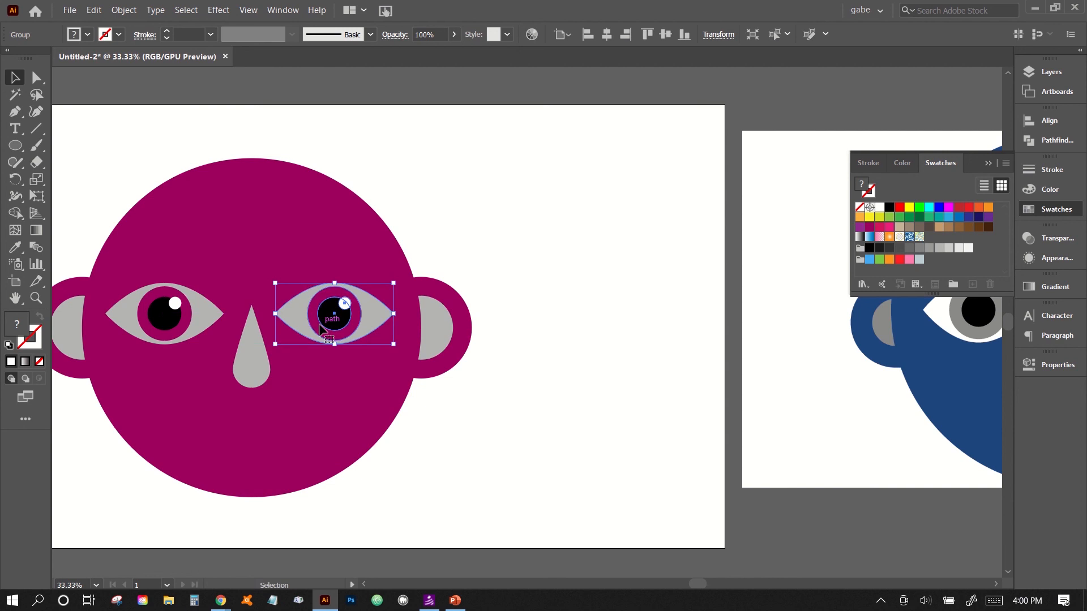
click(531, 535)
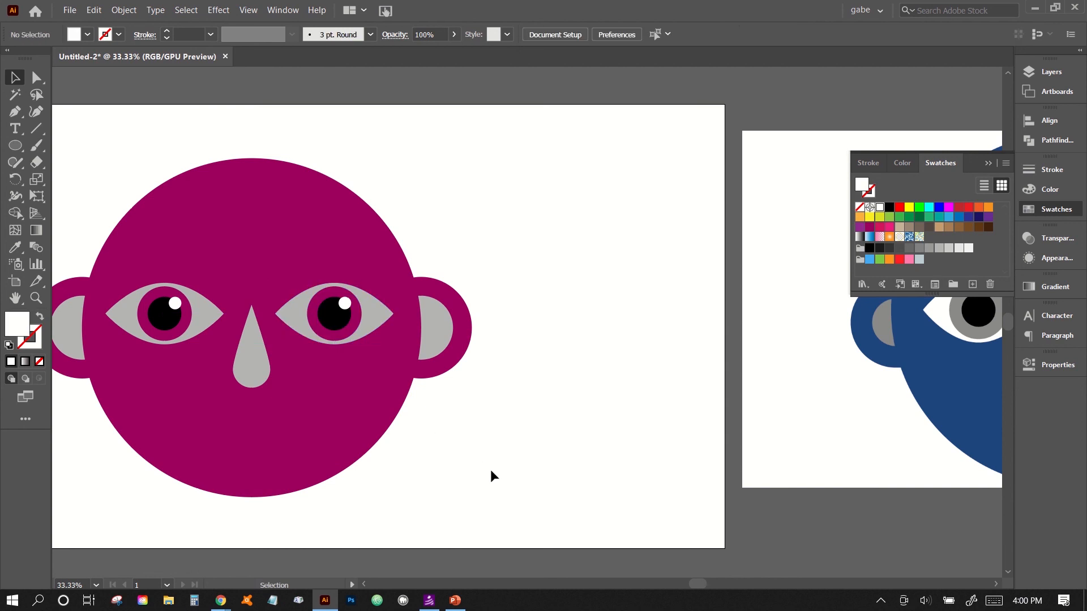
Shrink the teardrop nose proportionally to about two thirds of its size, keeping it horizontally centered between the eyes
click(249, 338)
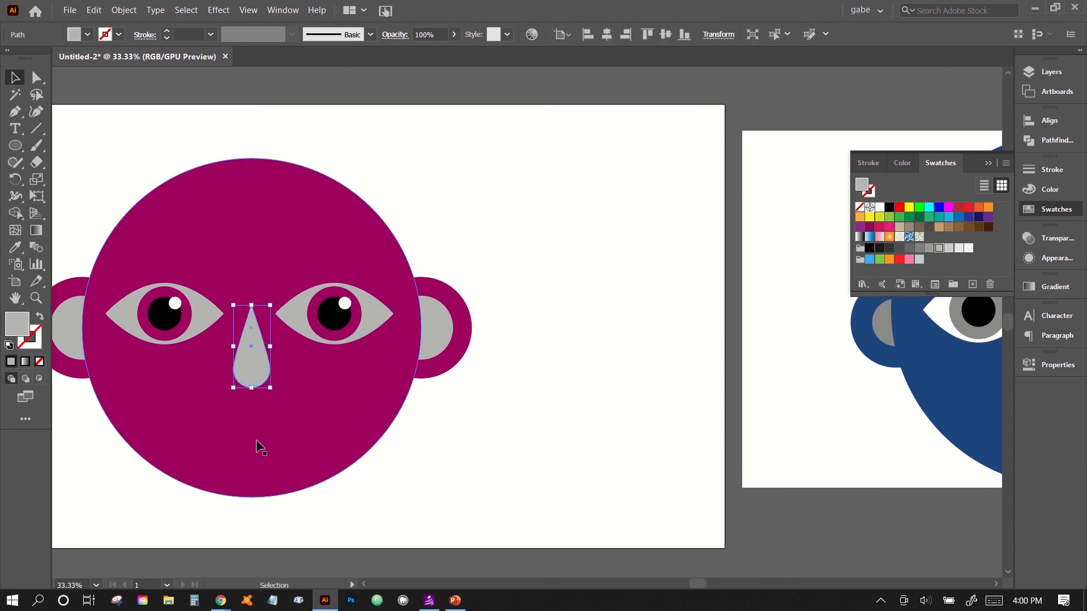
drag(254, 302, 252, 320)
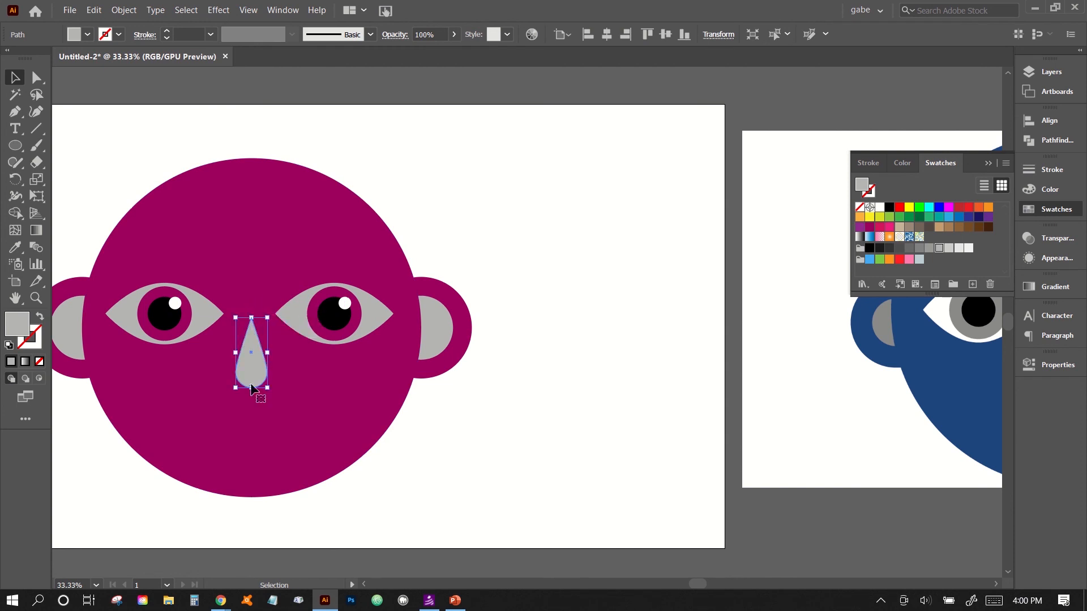
drag(252, 388, 253, 374)
click(430, 436)
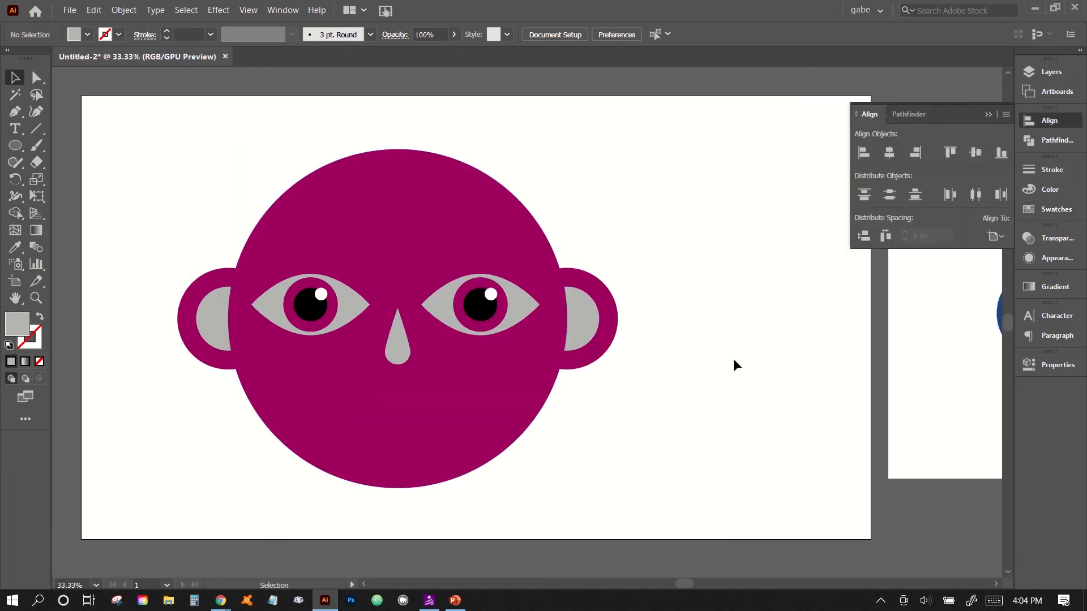
Draw a gray ellipse about twice as wide as tall for the mouth, in the empty artboard area below the right ear
scroll(734, 365, right, 10)
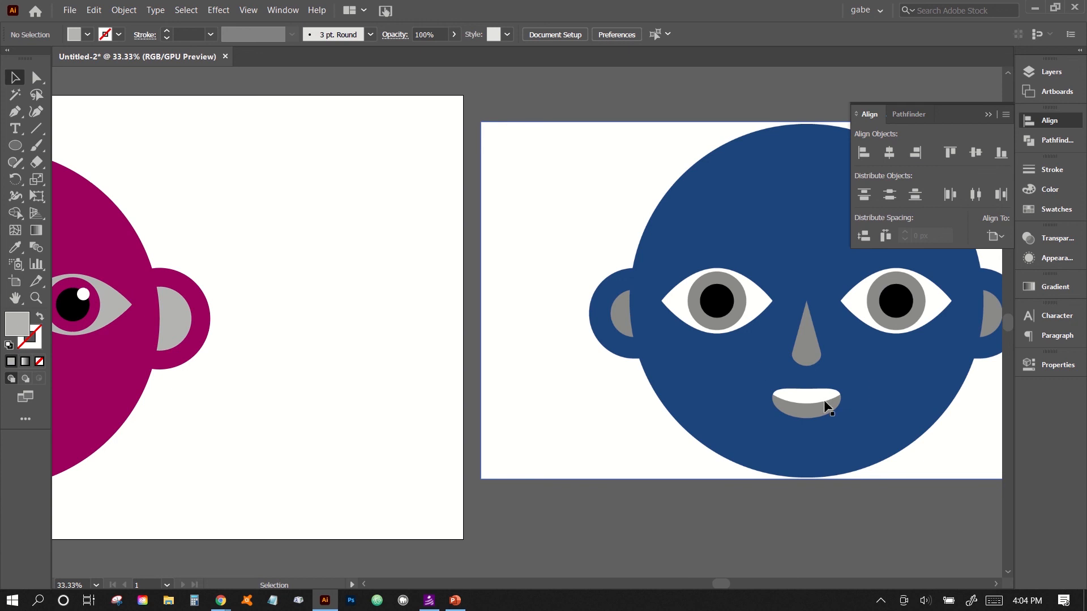
click(18, 147)
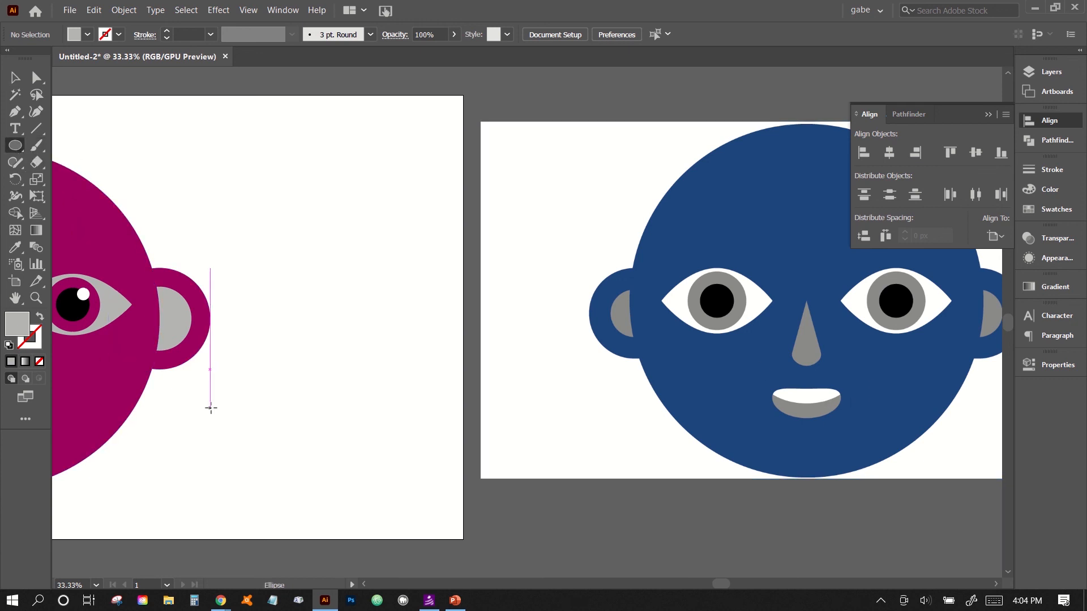
drag(210, 407, 354, 485)
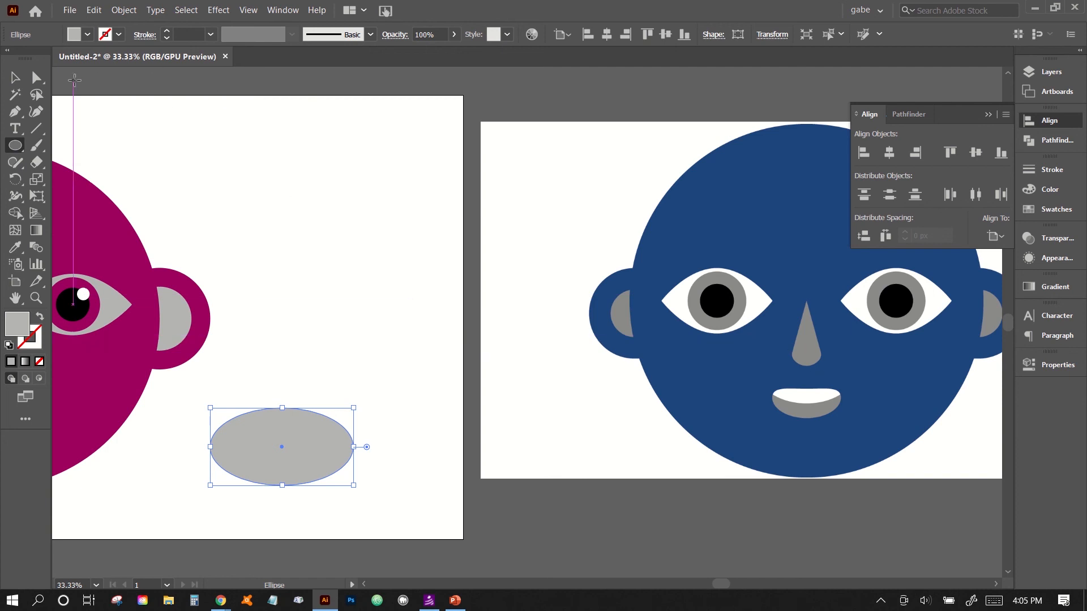
Lower the mouth ellipse's top anchor point to a Y position of about 831.7 px so the upper edge dips slightly
click(36, 77)
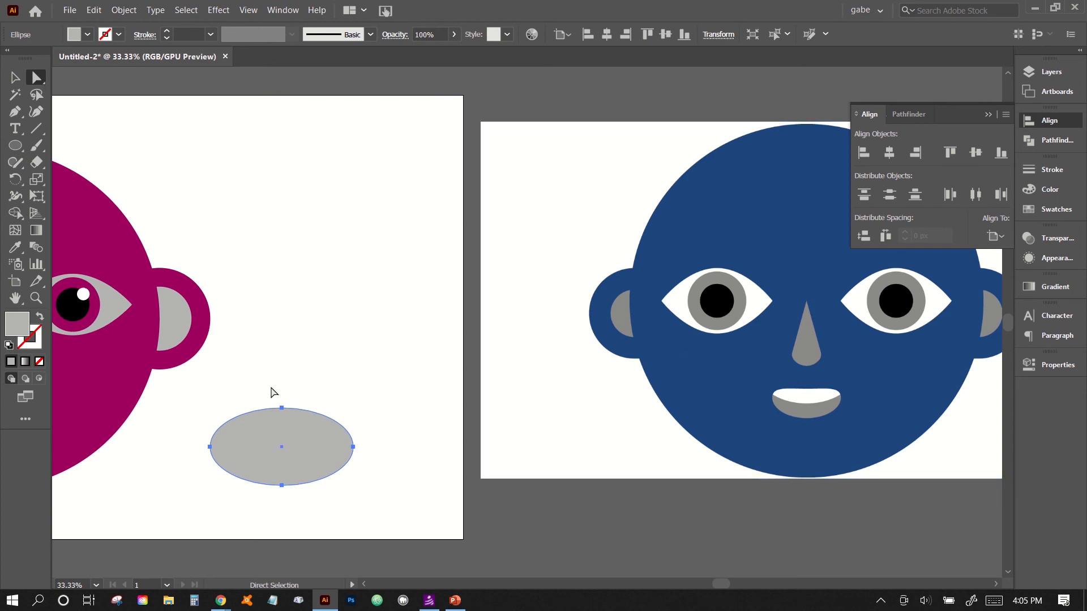
drag(271, 387, 299, 422)
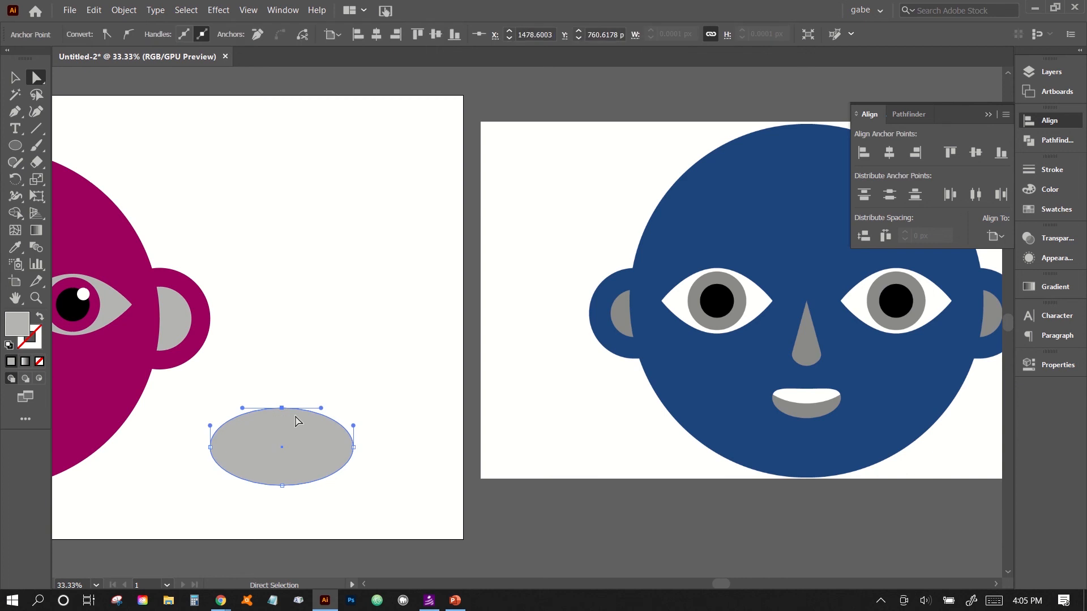
key(Down)
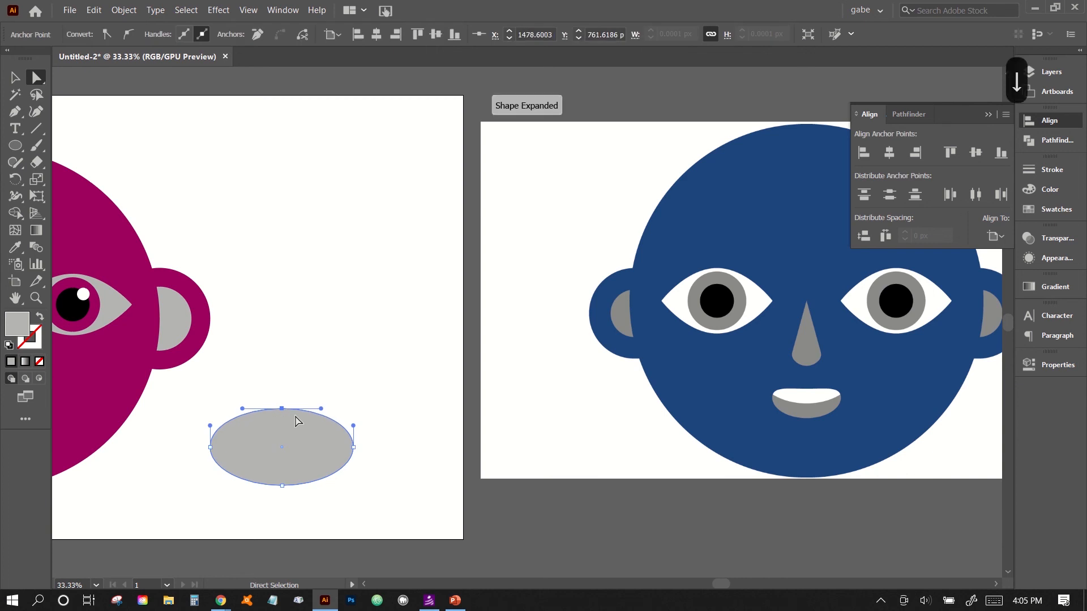
key(Down)
key(Down)
key(Down)
key(Down)
key(Down)
key(Down)
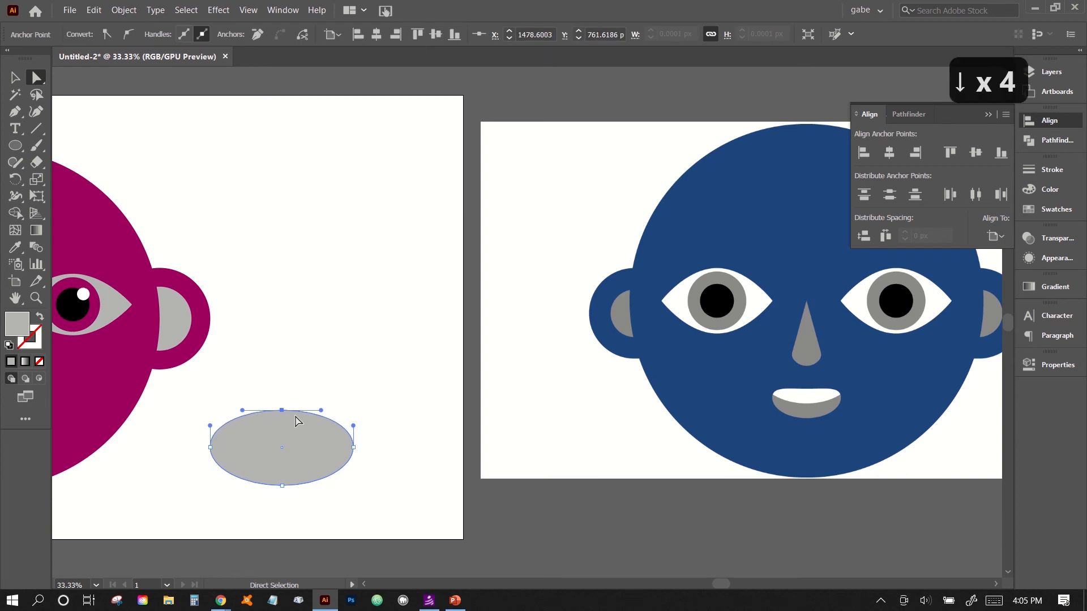
key(Down)
key(Down)
key(Down)
key(Down)
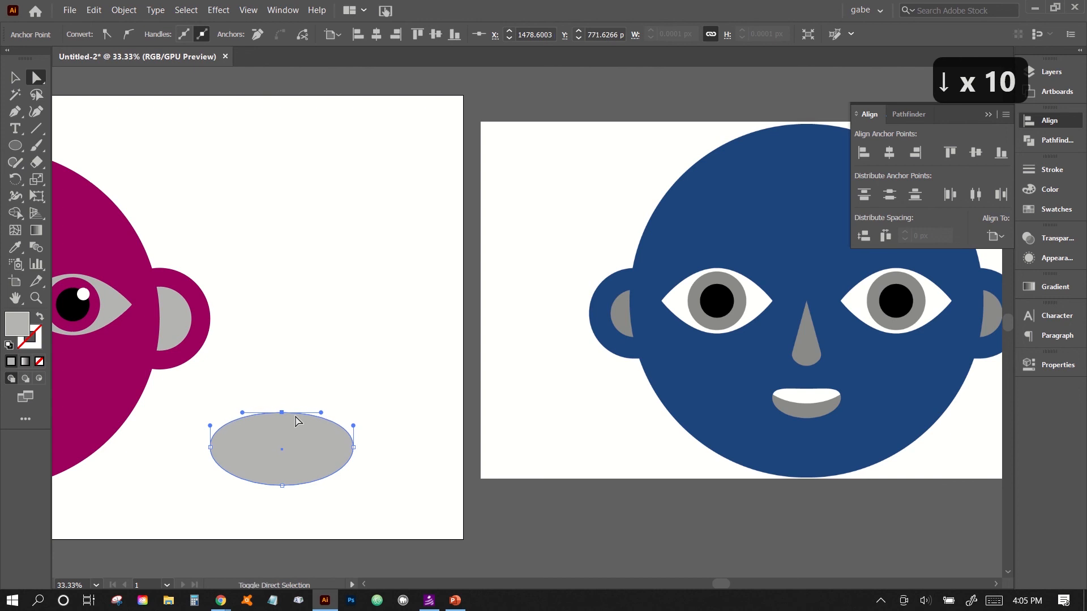
key(shift+Down)
key(shift+Down)
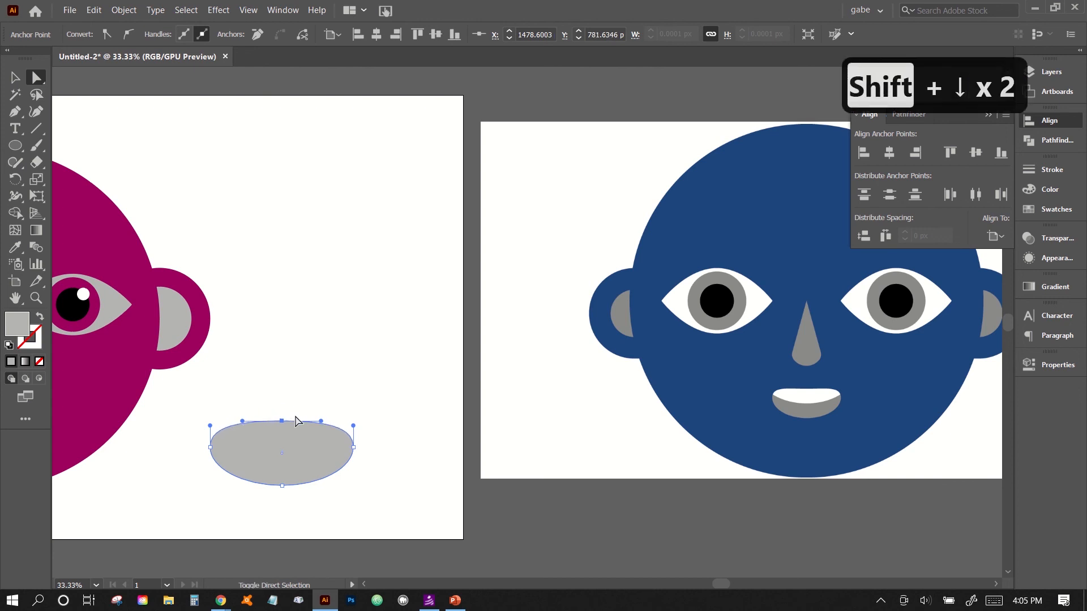
key(shift+Down)
key(shift+Down)
key(shift+Down)
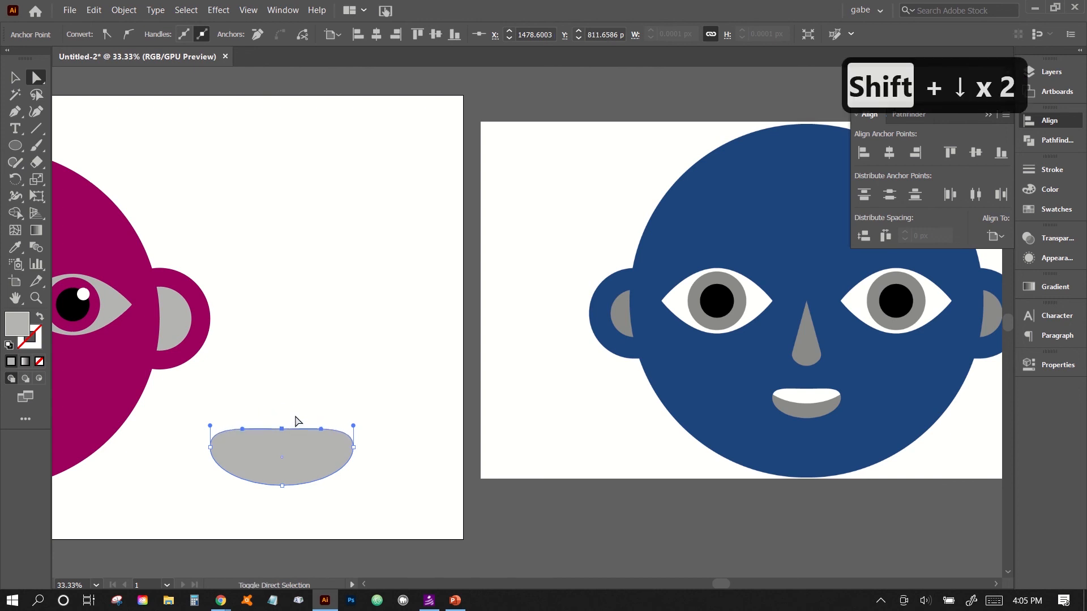
key(shift+Down)
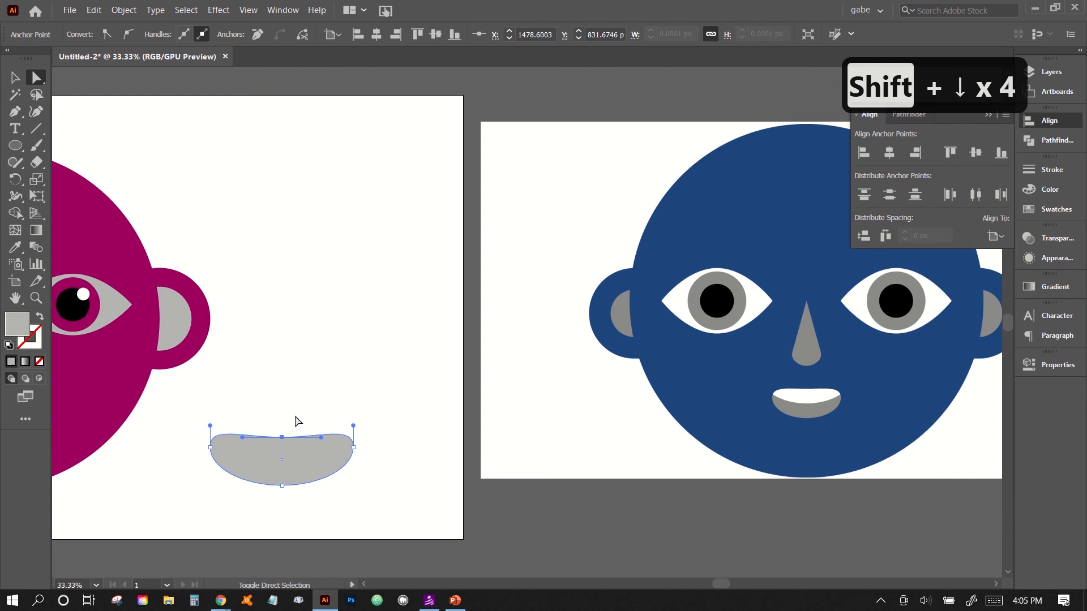
key(shift+Up)
key(shift+Down)
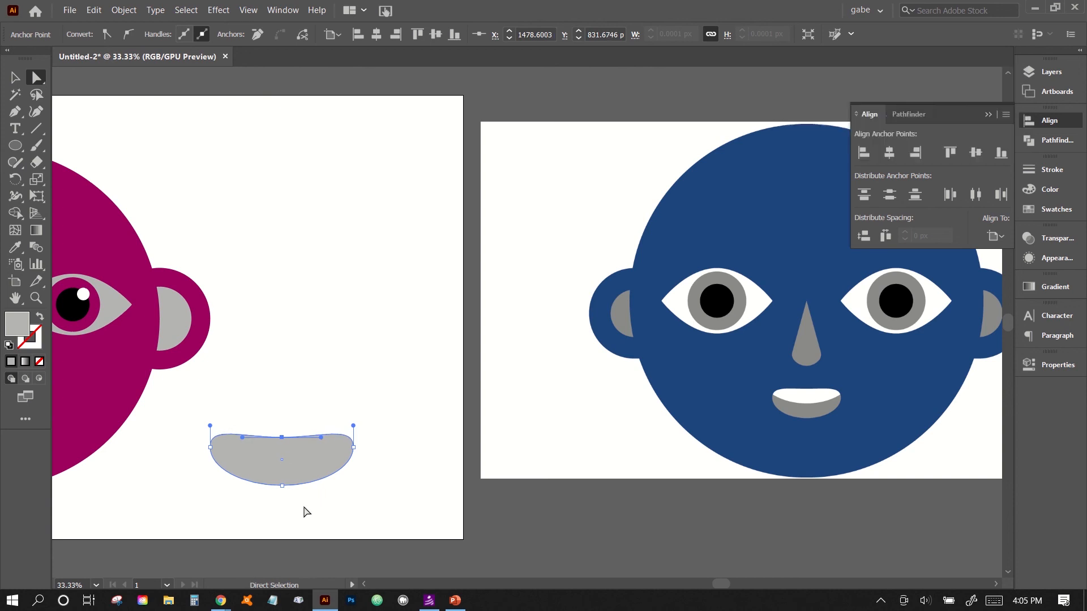
Lower the mouth shape's bottom anchor point to a Y position of about 959.1 px
click(304, 508)
drag(304, 508, 268, 471)
click(304, 522)
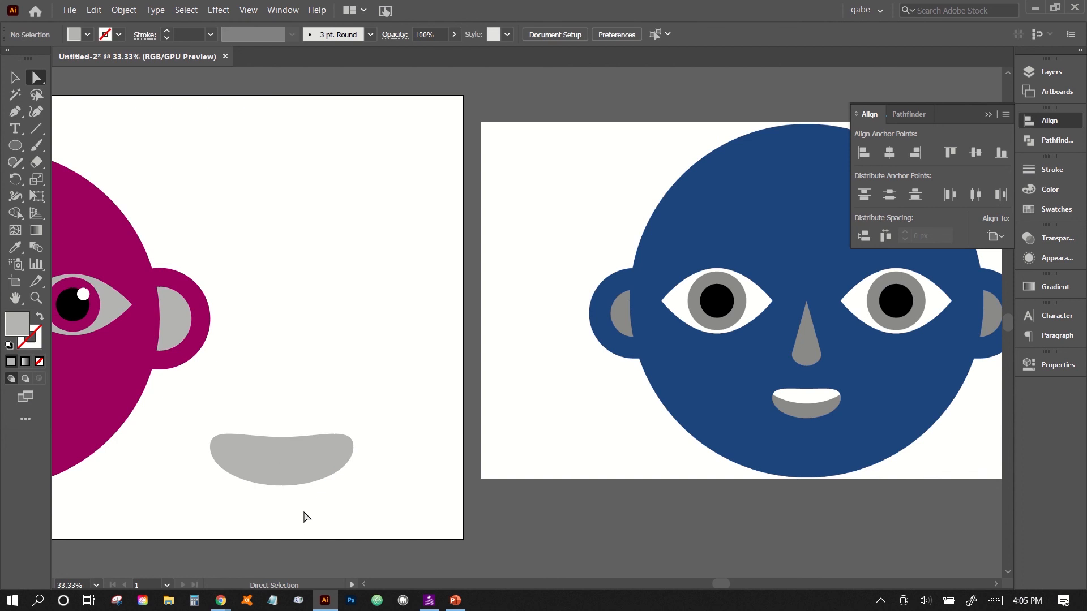
click(273, 474)
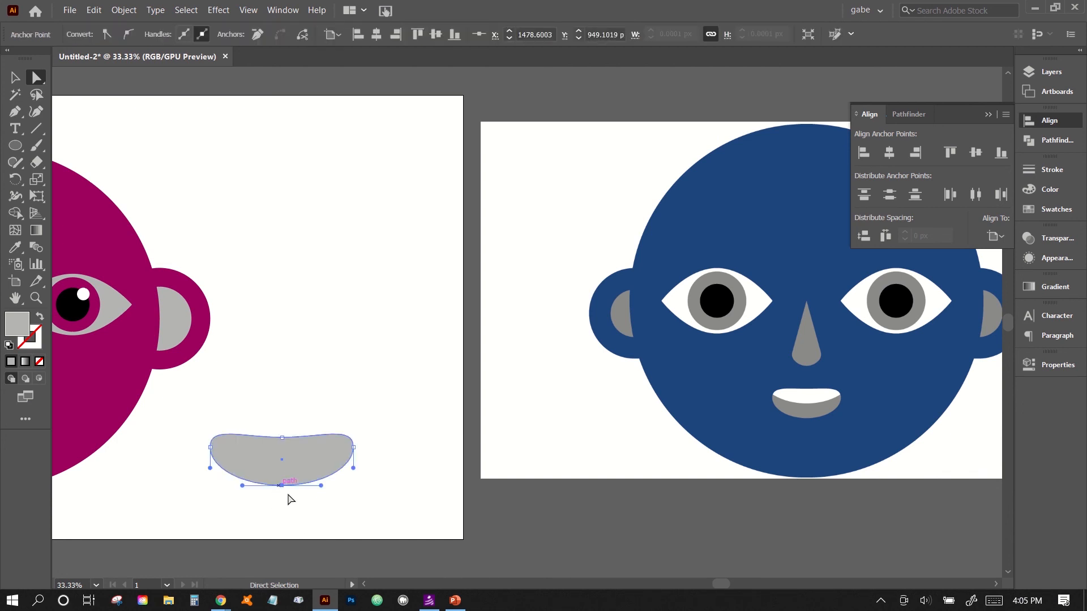
shift+click(292, 502)
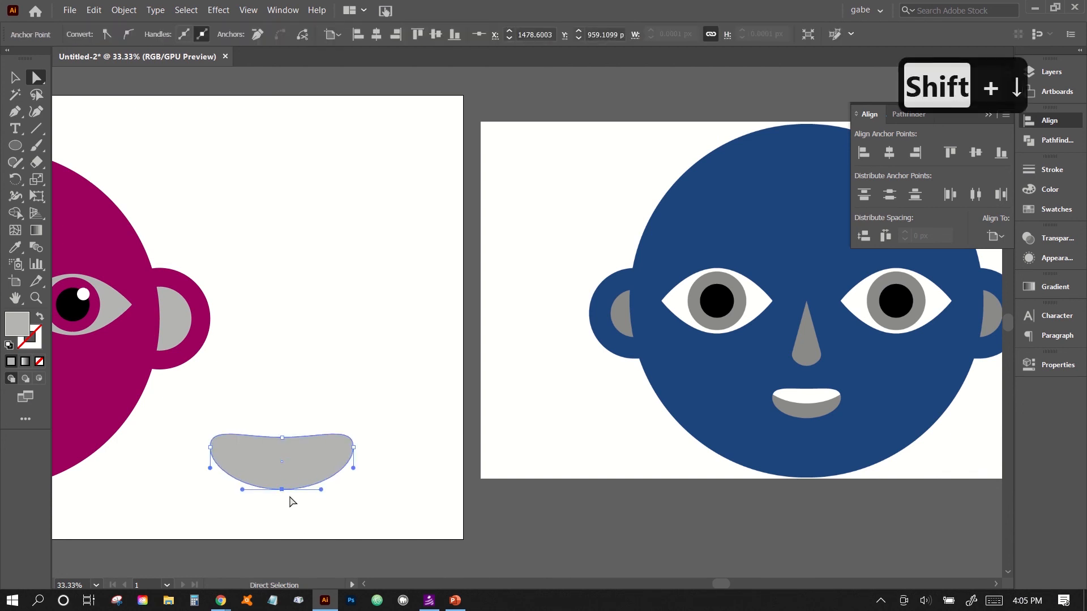
click(313, 390)
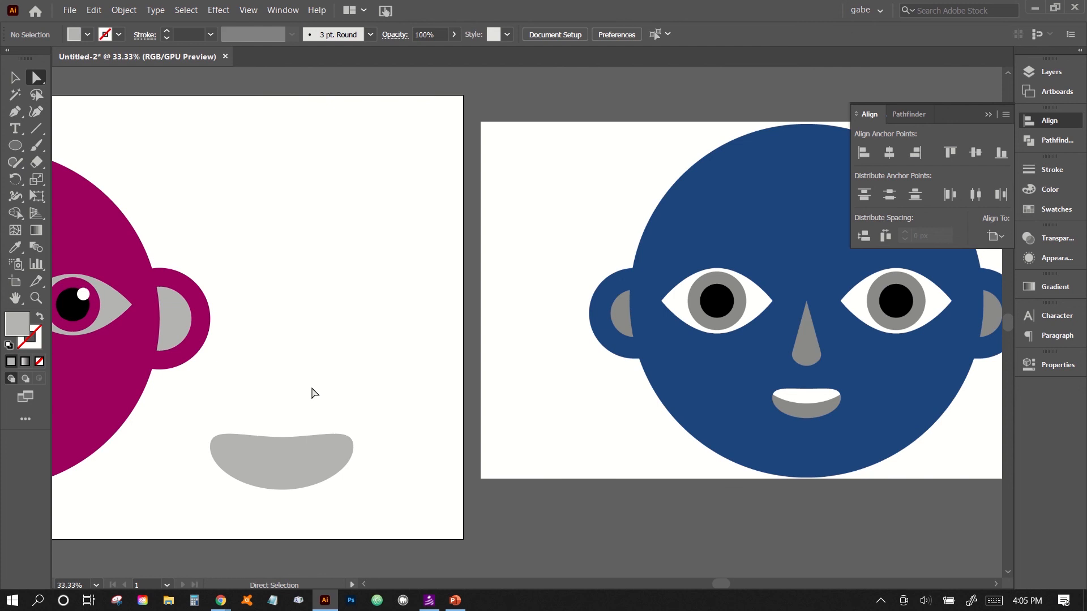
Draw an ellipse wider than the mouth overlapping its upper half, with no fill and a 1 pt black stroke
click(15, 145)
drag(170, 368, 400, 462)
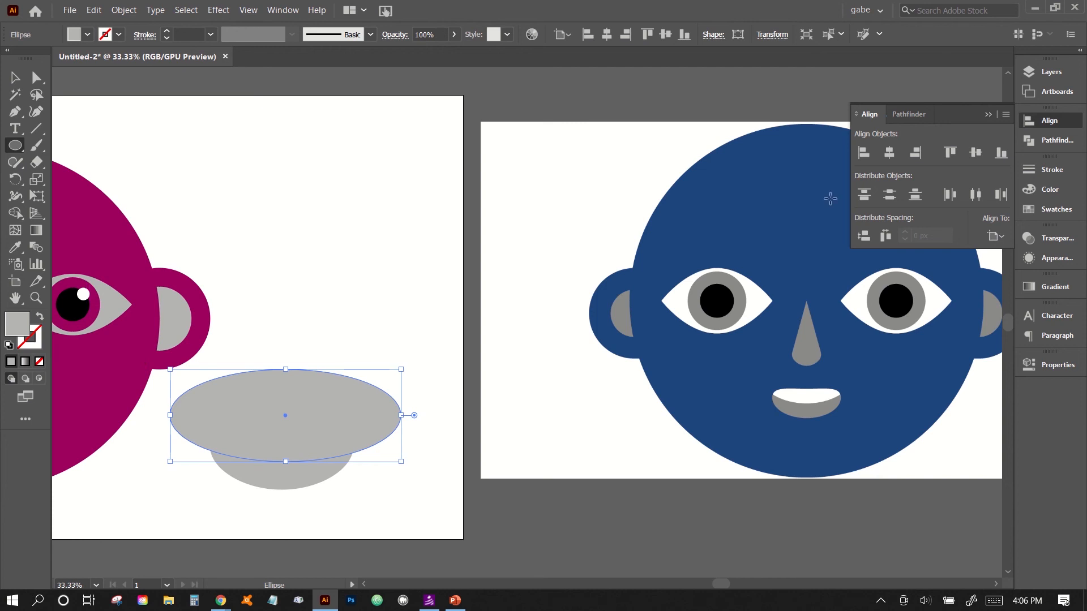
click(1052, 219)
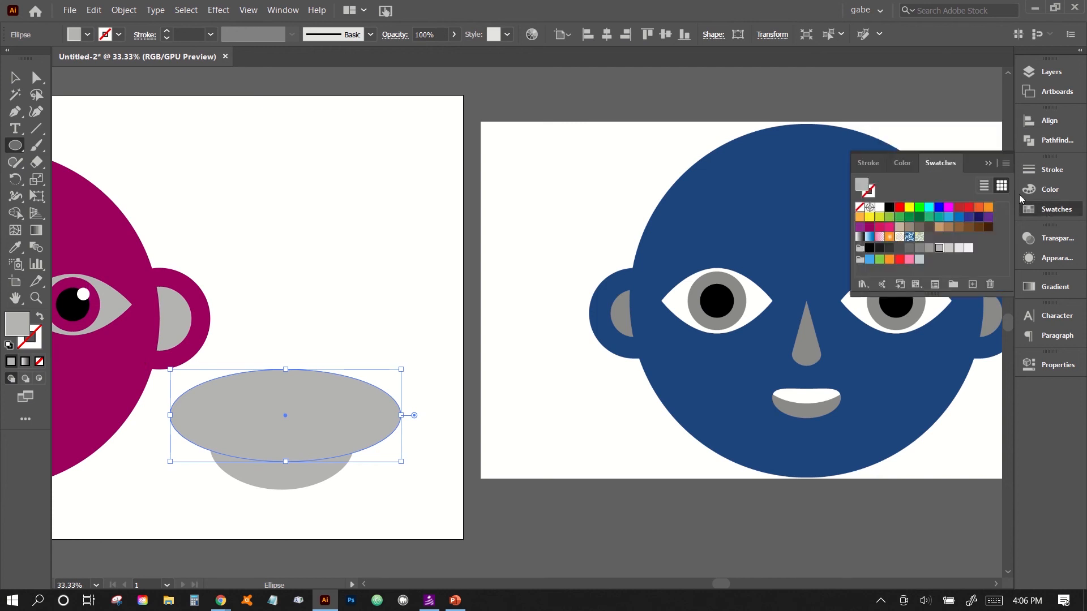
click(283, 10)
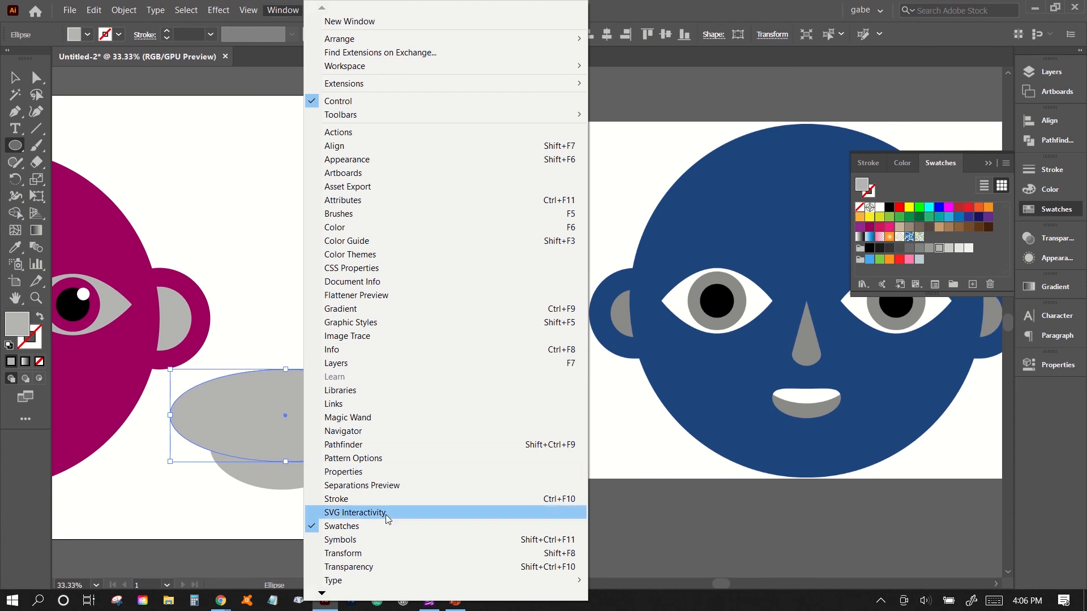
click(911, 192)
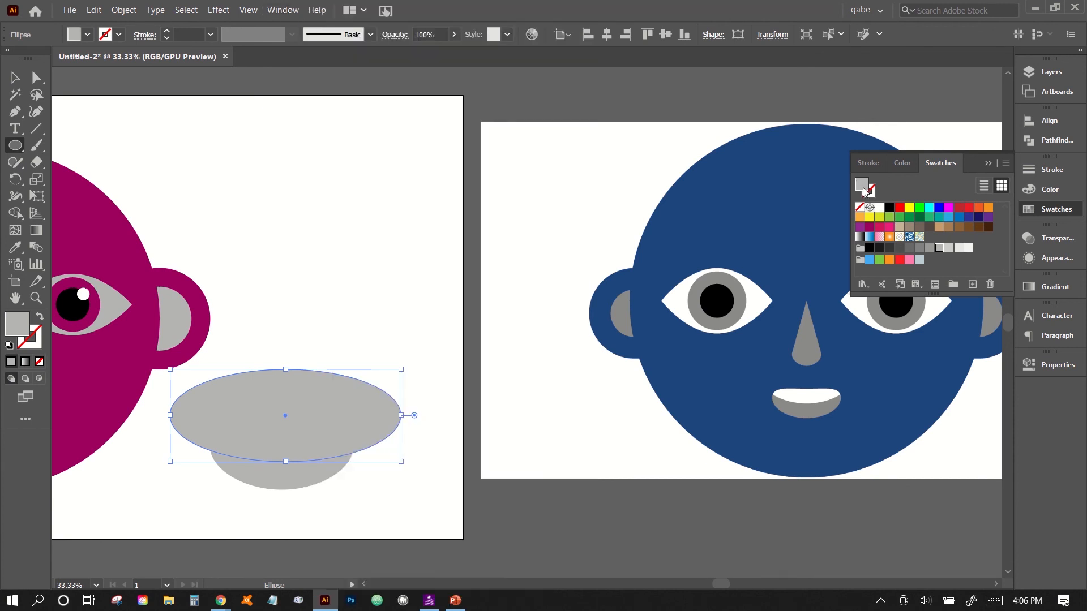
click(859, 207)
click(872, 193)
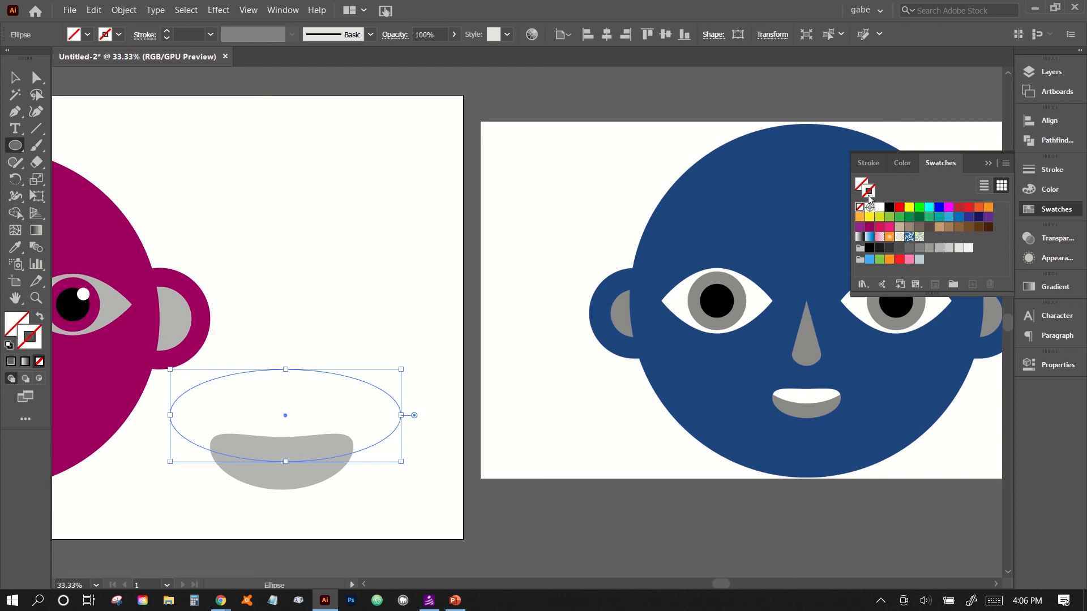
click(889, 207)
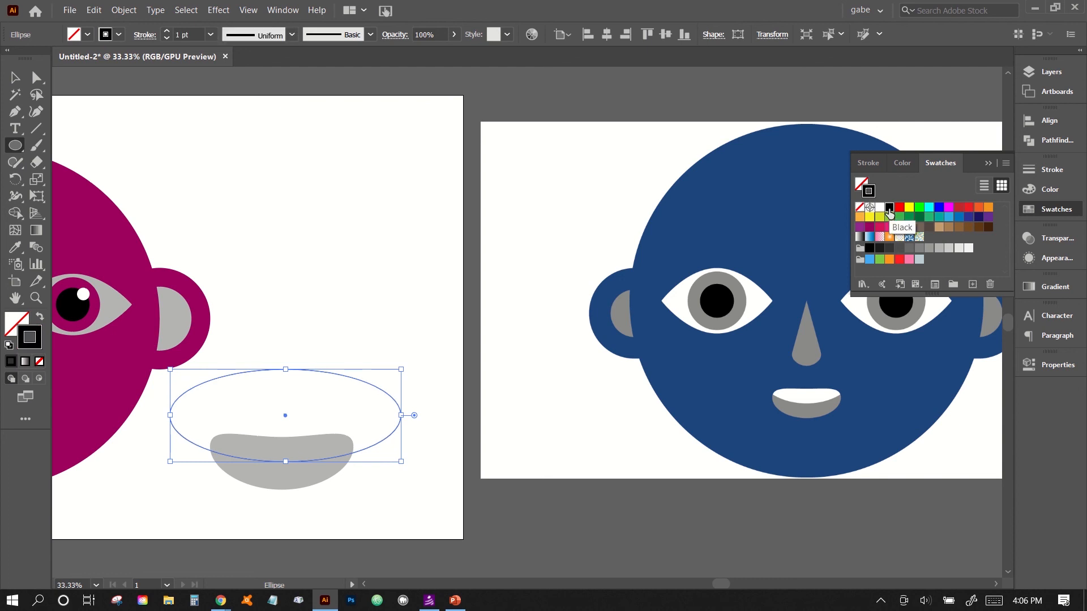
key(v)
click(353, 340)
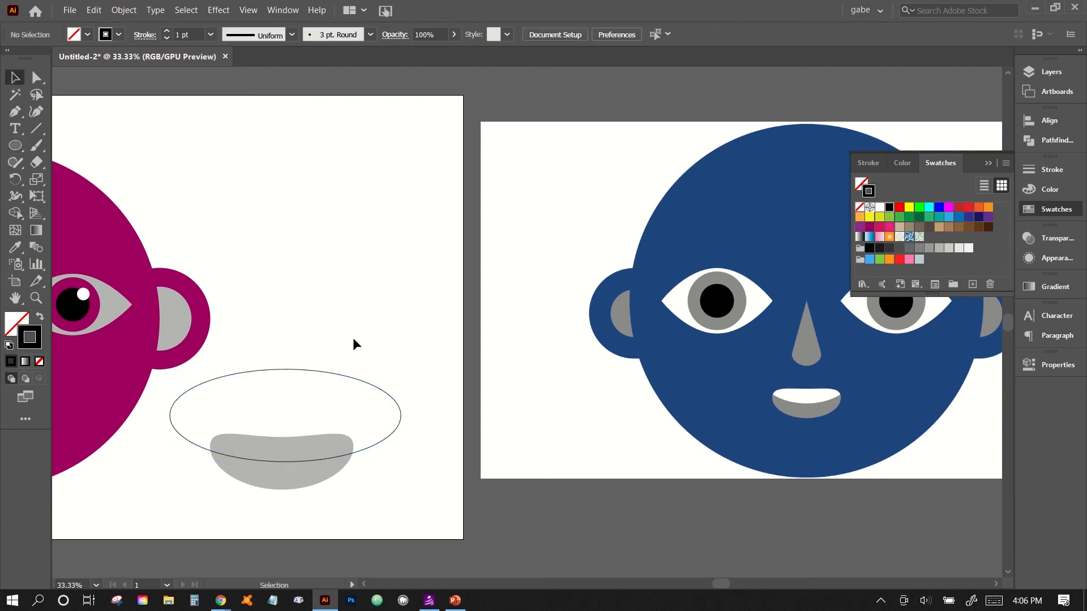
Narrow the outlined ellipse slightly and center it over the mouth, keeping it wider than the mouth on both sides
drag(305, 379, 306, 379)
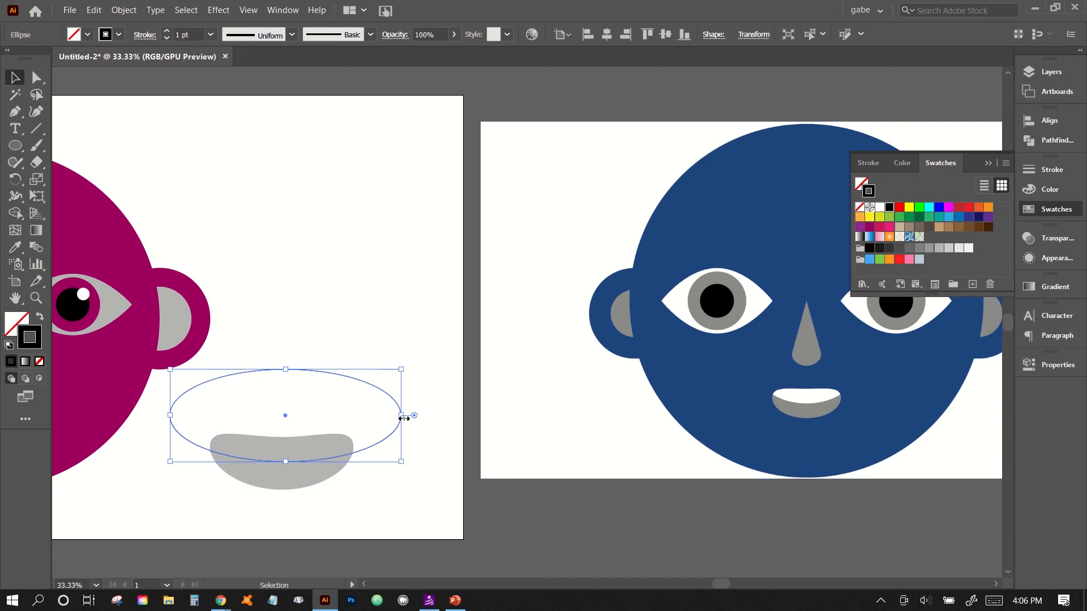
drag(398, 419, 376, 417)
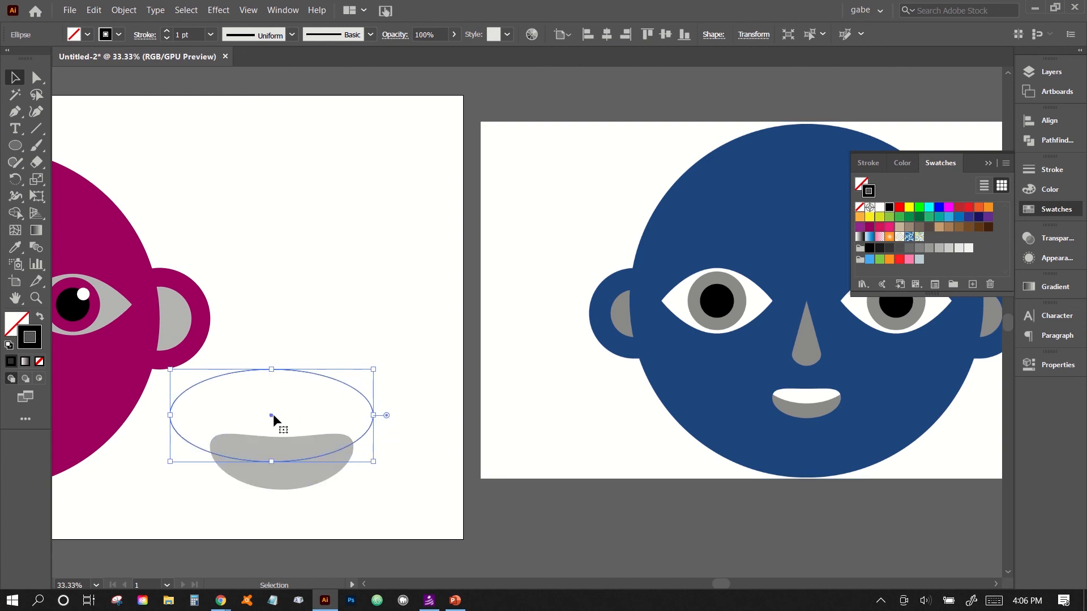
drag(272, 414, 287, 416)
click(391, 536)
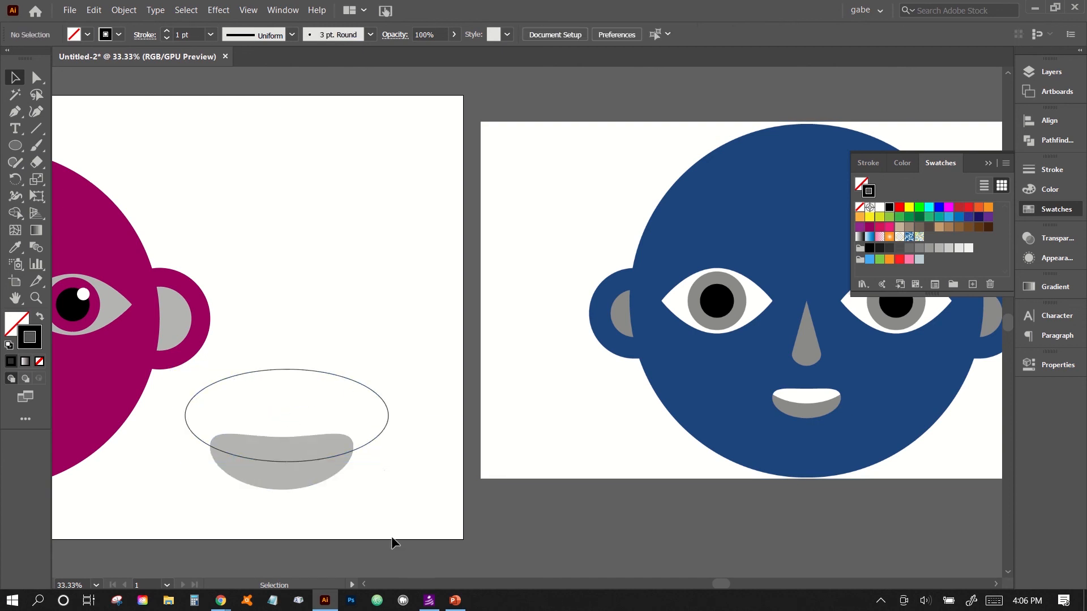
click(384, 412)
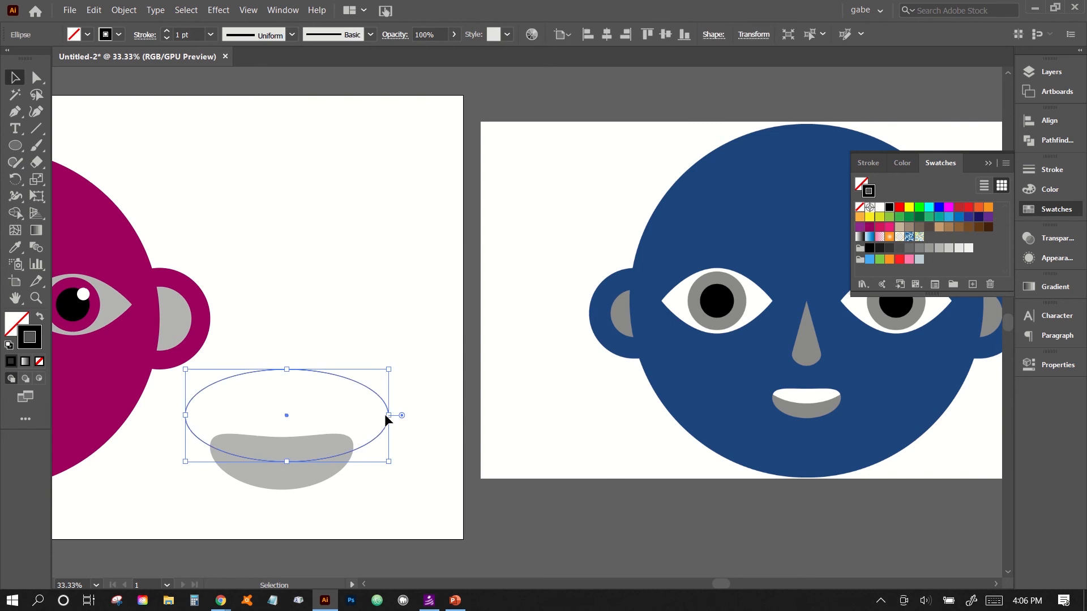
drag(391, 419, 382, 417)
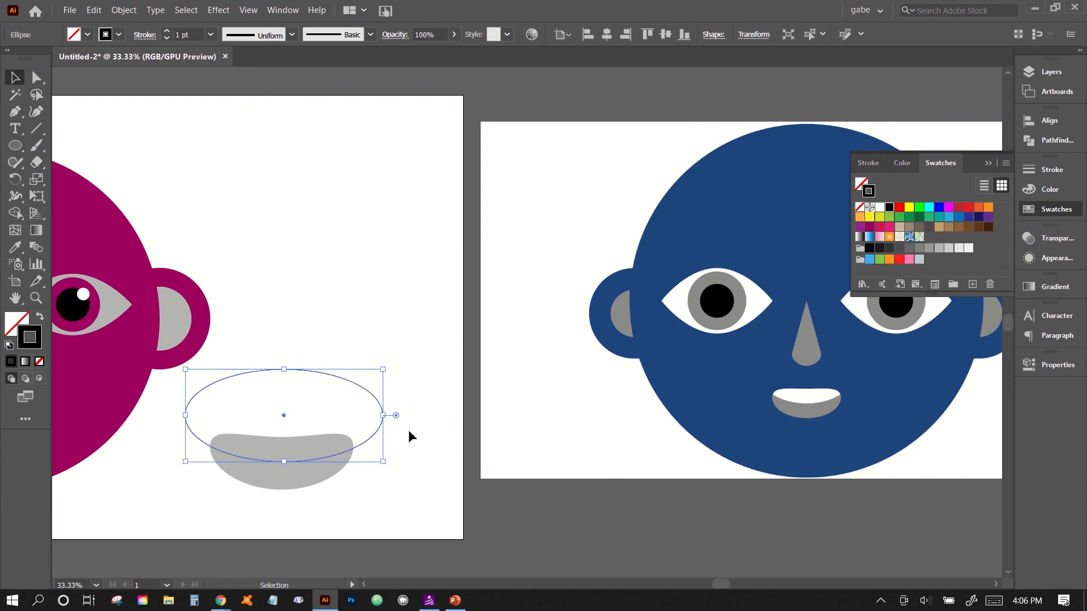
click(413, 436)
Draw a smaller unfilled ellipse with a black outline overlapping the mouth's bottom edge to define the tongue
click(21, 147)
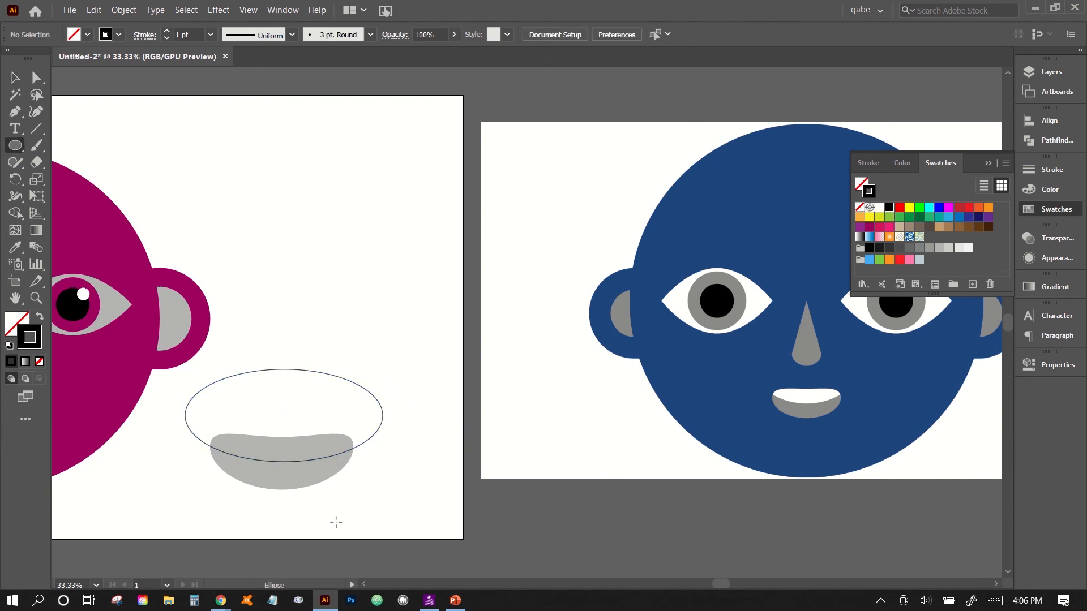
drag(335, 520, 231, 470)
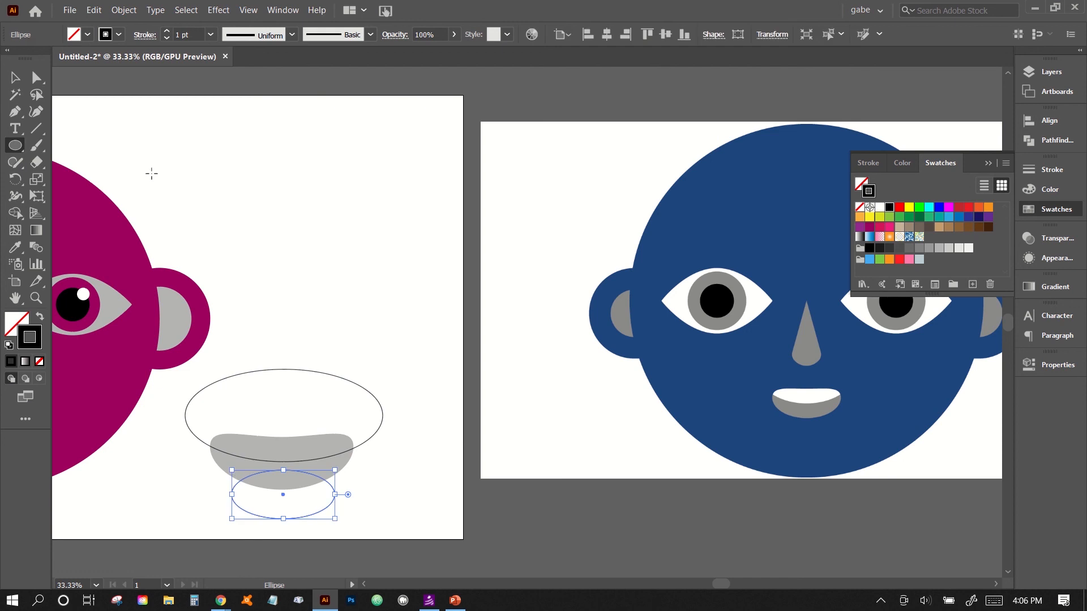
click(16, 79)
click(310, 310)
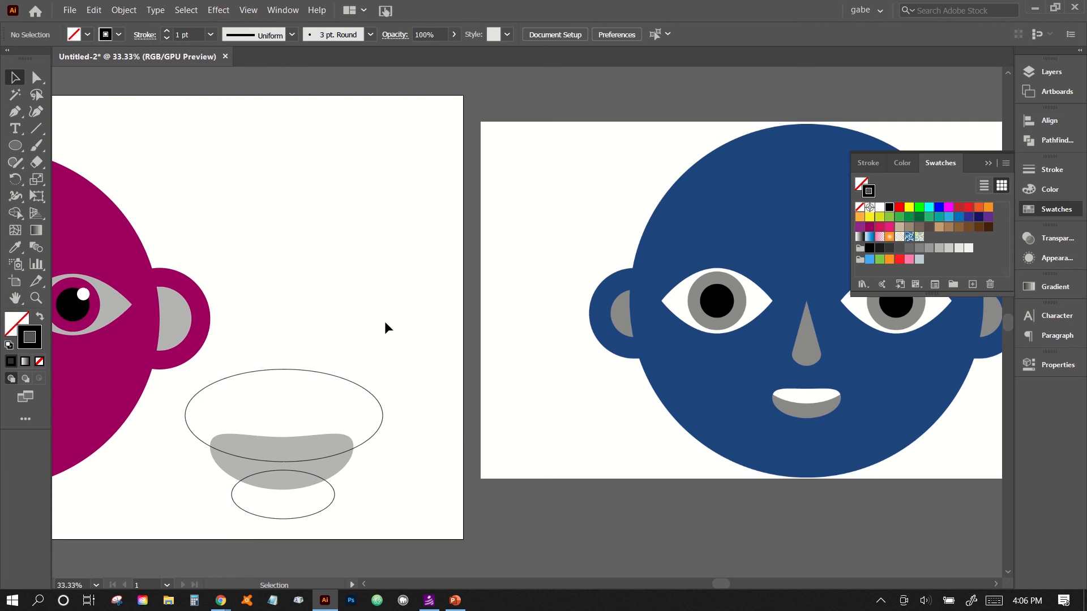
Align the mouth and both outlined ellipses to each other by their horizontal centers
drag(381, 323, 262, 503)
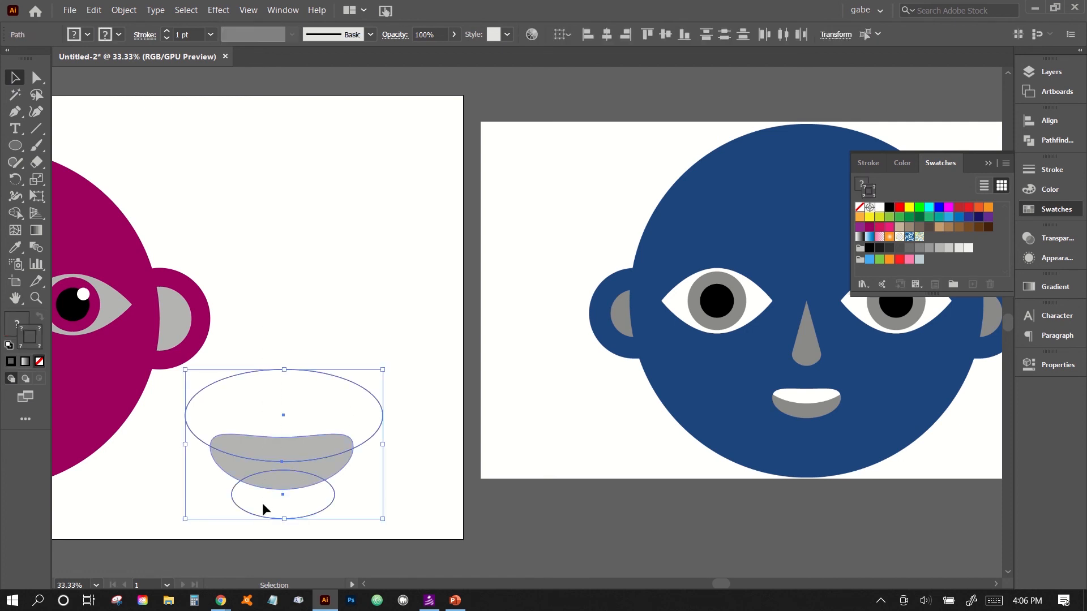
click(1027, 121)
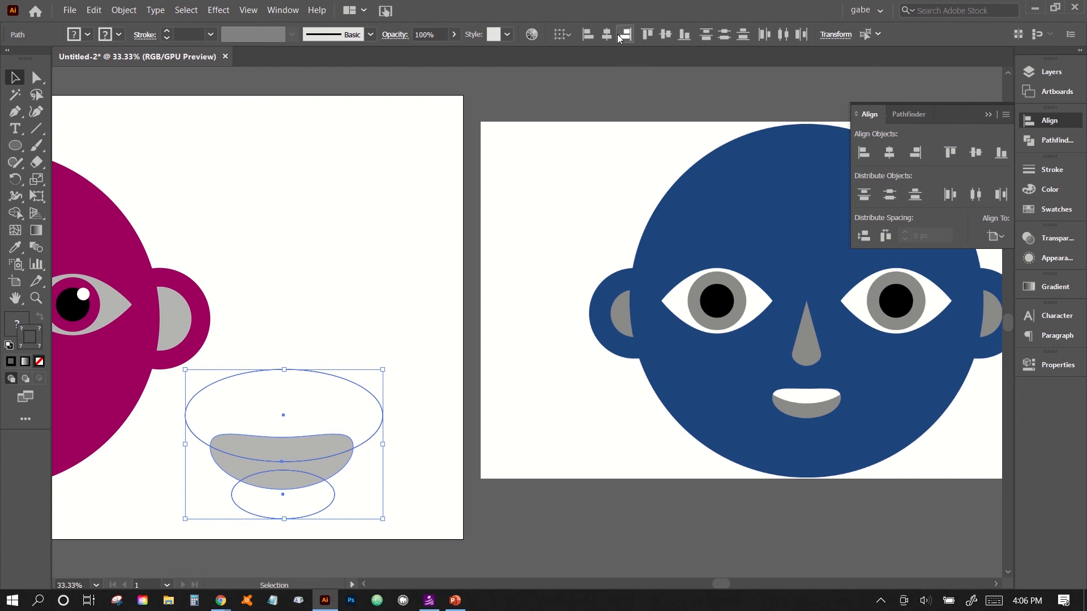
click(889, 154)
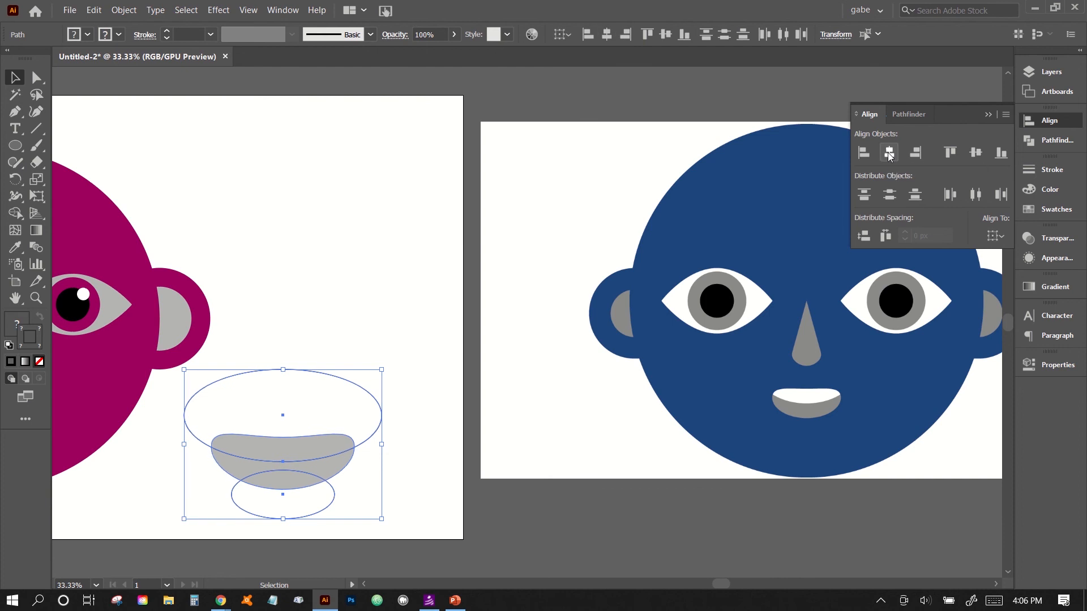
click(418, 340)
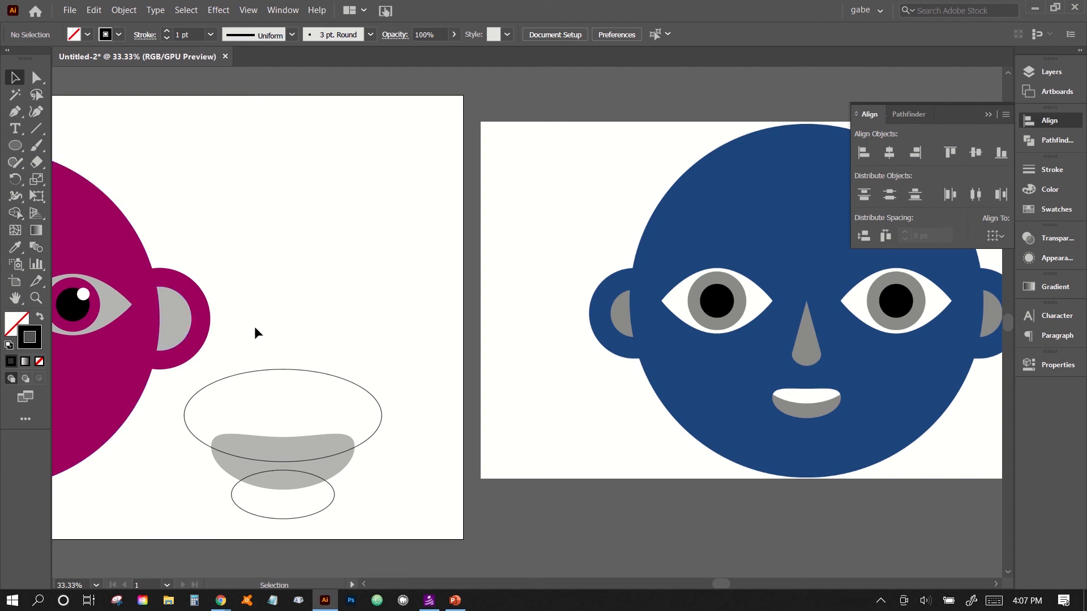
With Shape Builder, fill the mouth's overlap with the lower ellipse bright pink and its overlap with the upper ellipse white
drag(254, 326, 333, 537)
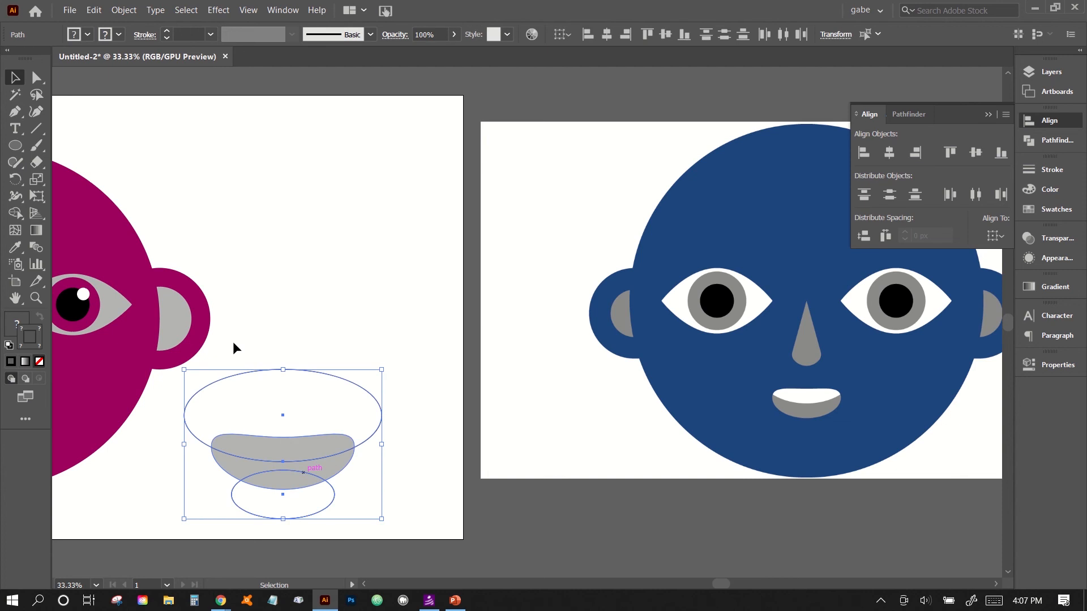
click(15, 214)
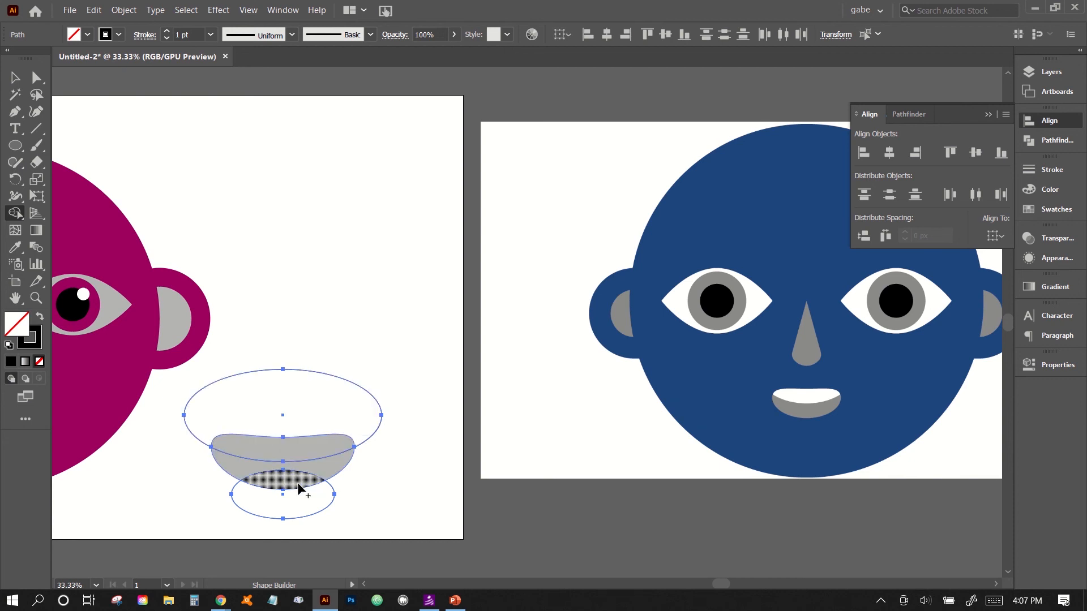
click(1041, 213)
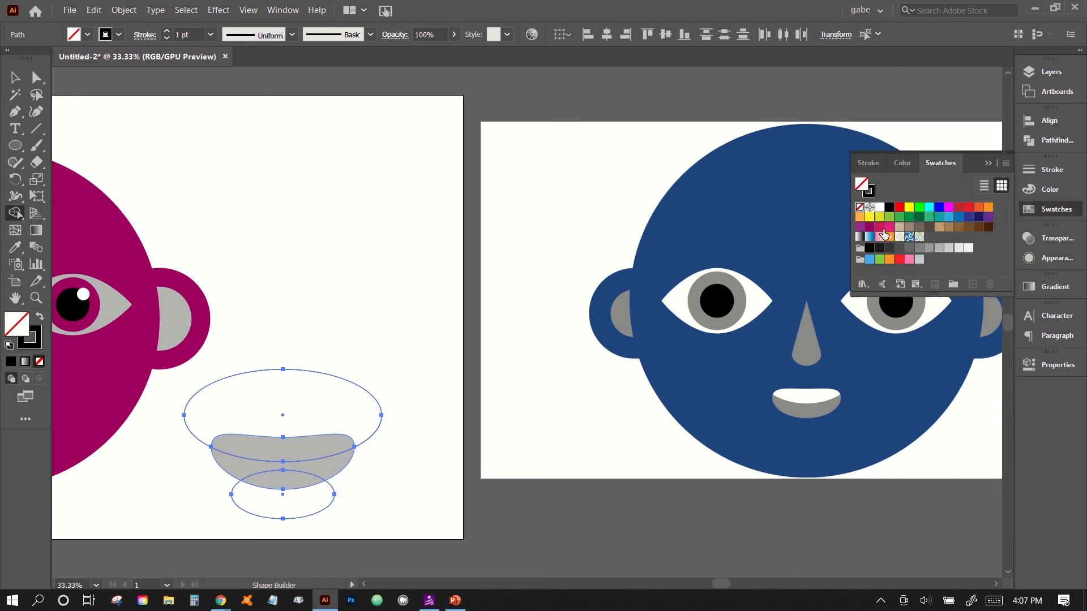
click(881, 229)
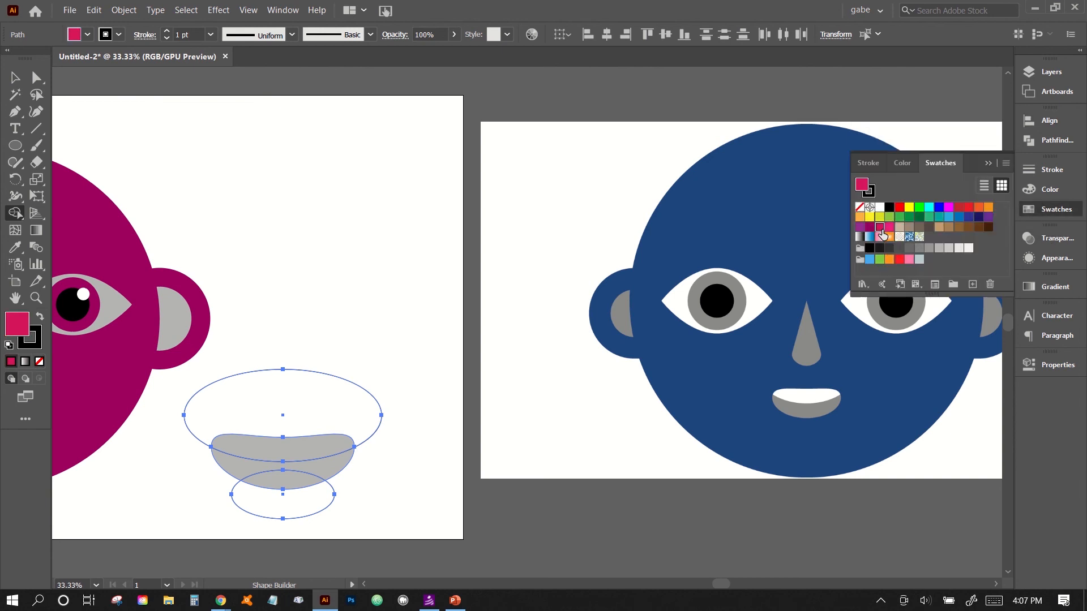
click(270, 481)
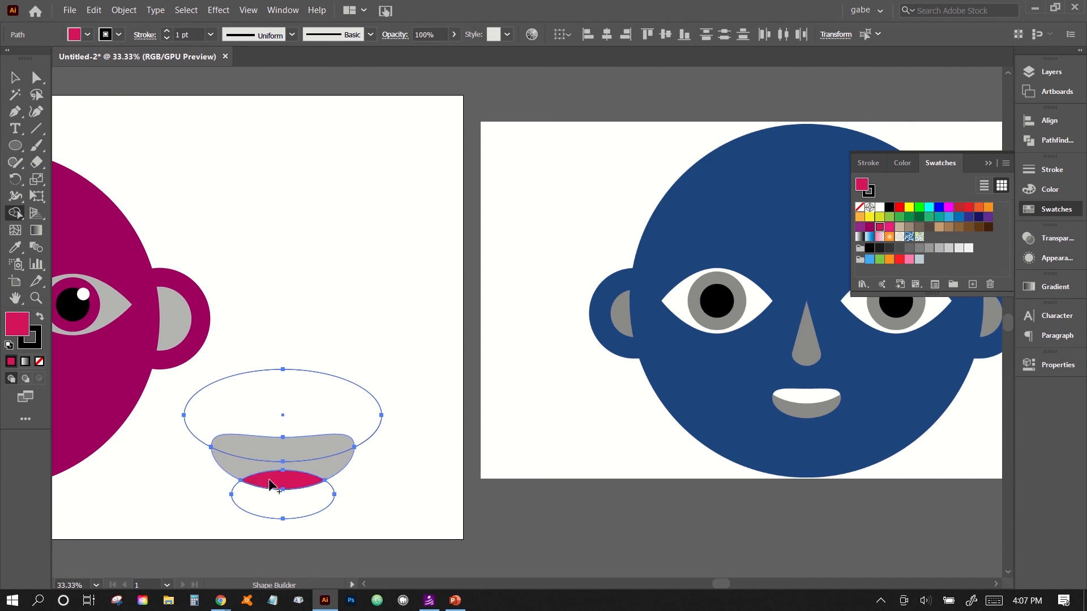
click(889, 226)
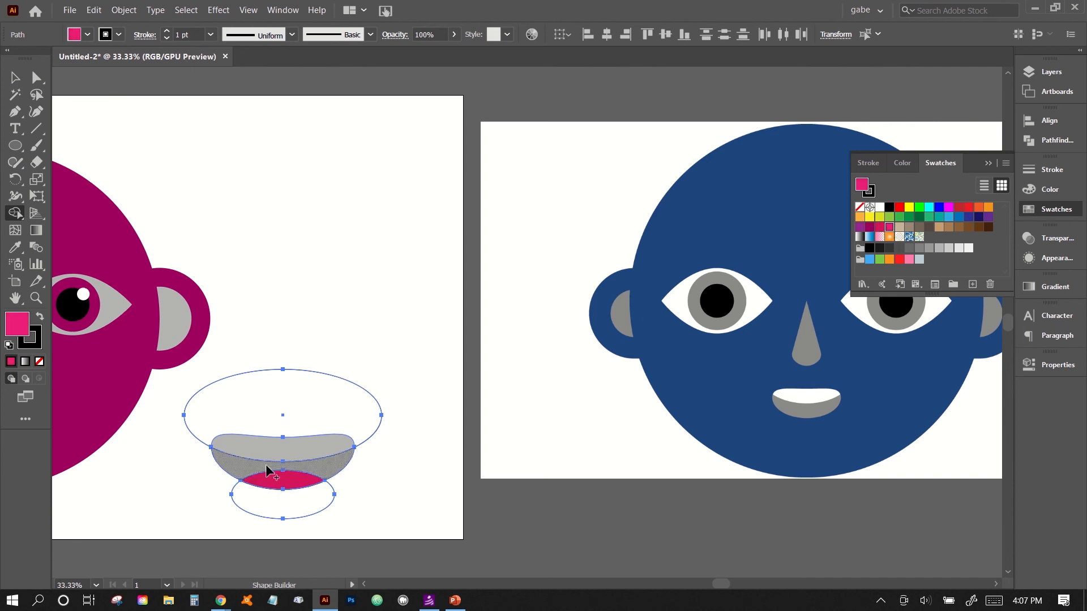
click(274, 476)
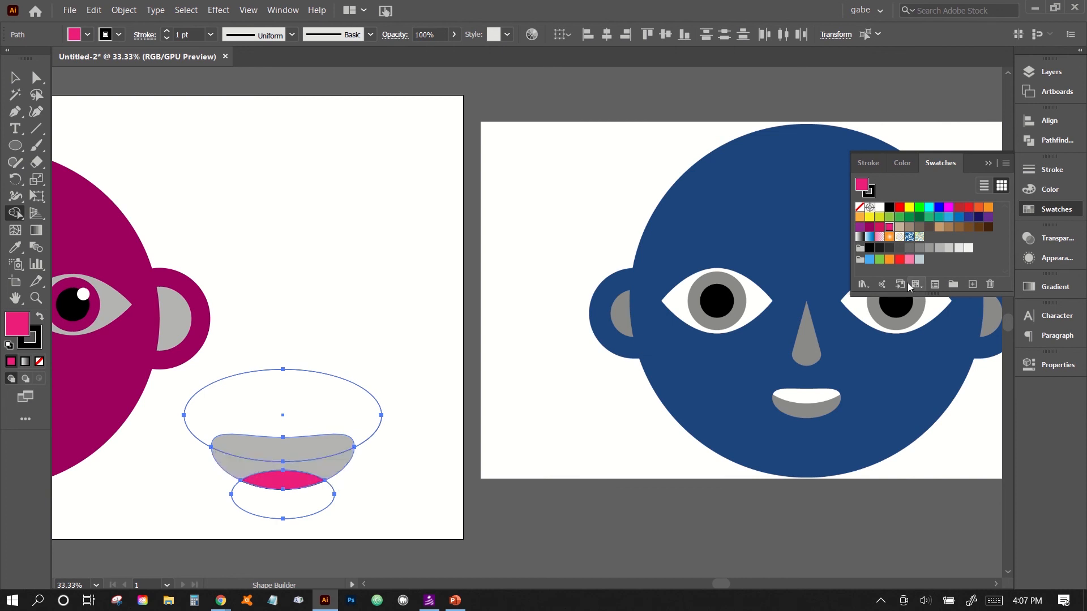
click(880, 208)
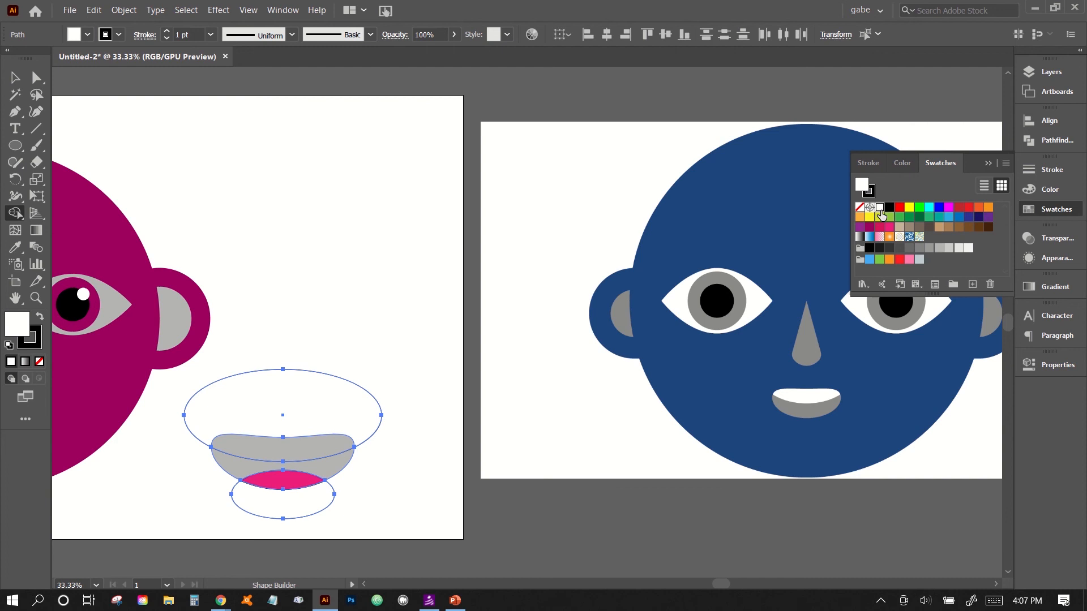
click(306, 440)
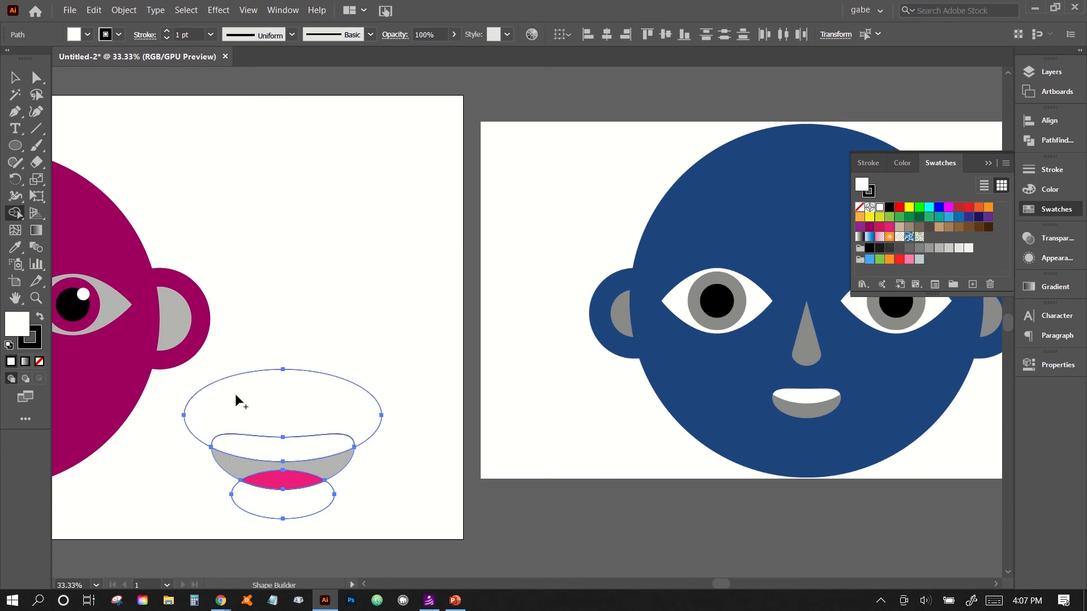
Delete the leftover ellipse pieces above and below the mouth, keeping the white teeth and pink tongue shapes
click(24, 79)
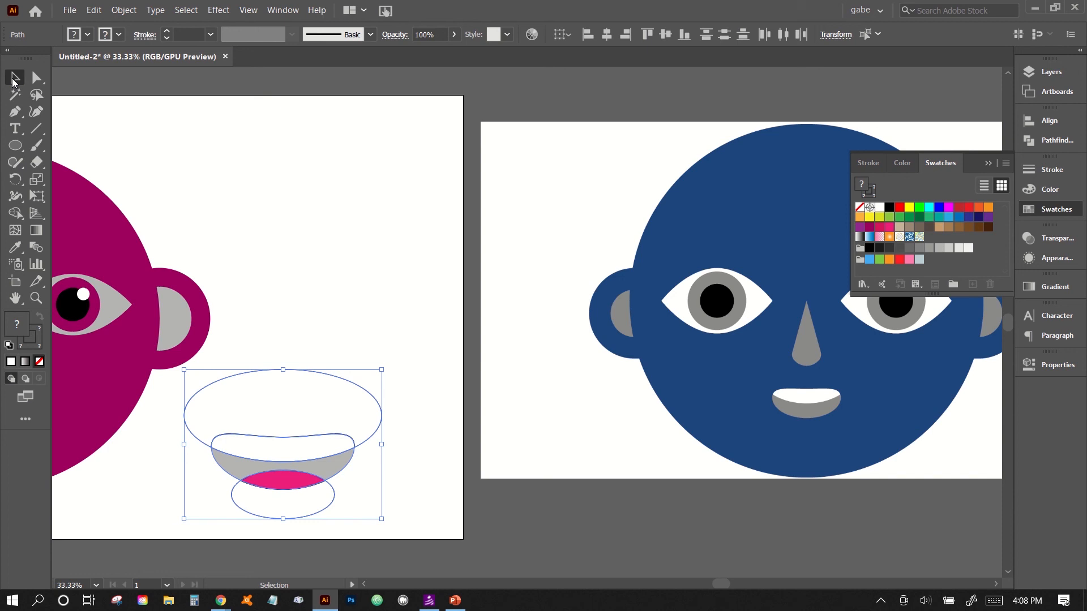
click(271, 318)
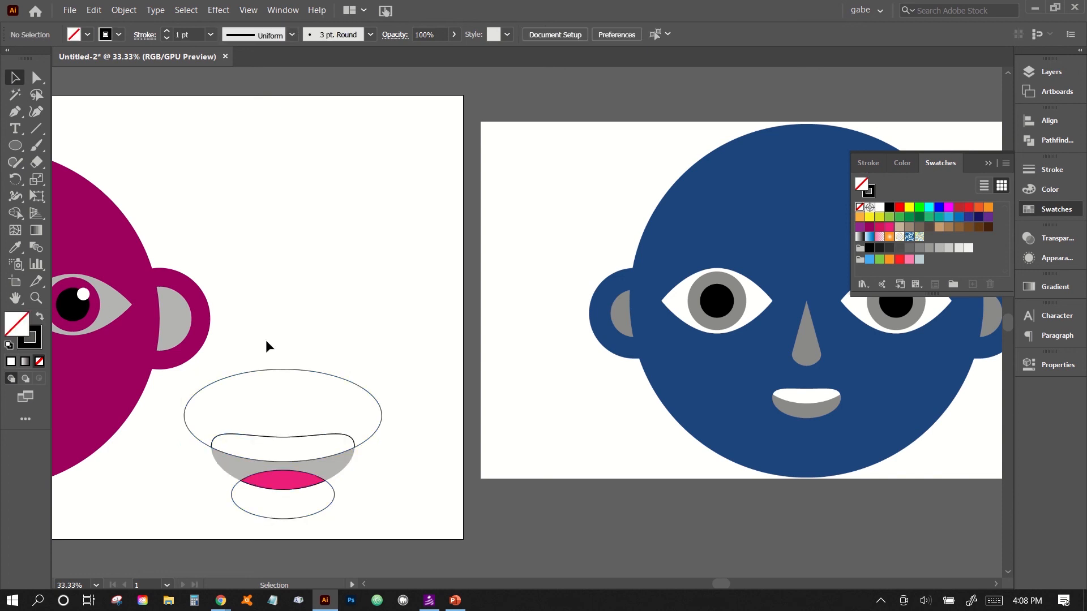
click(280, 371)
click(279, 392)
drag(313, 325, 256, 385)
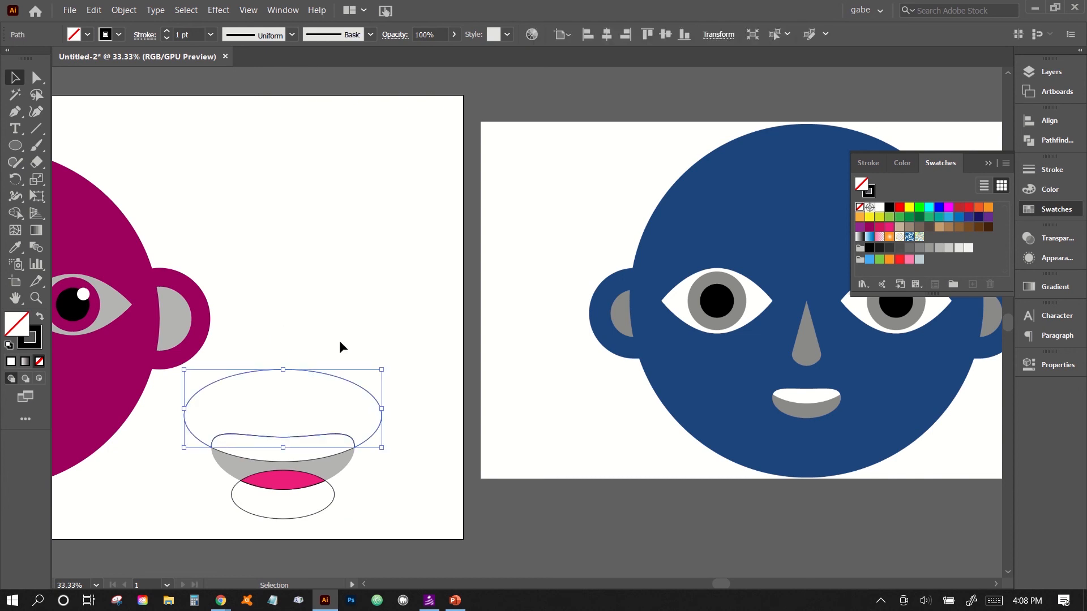
click(353, 329)
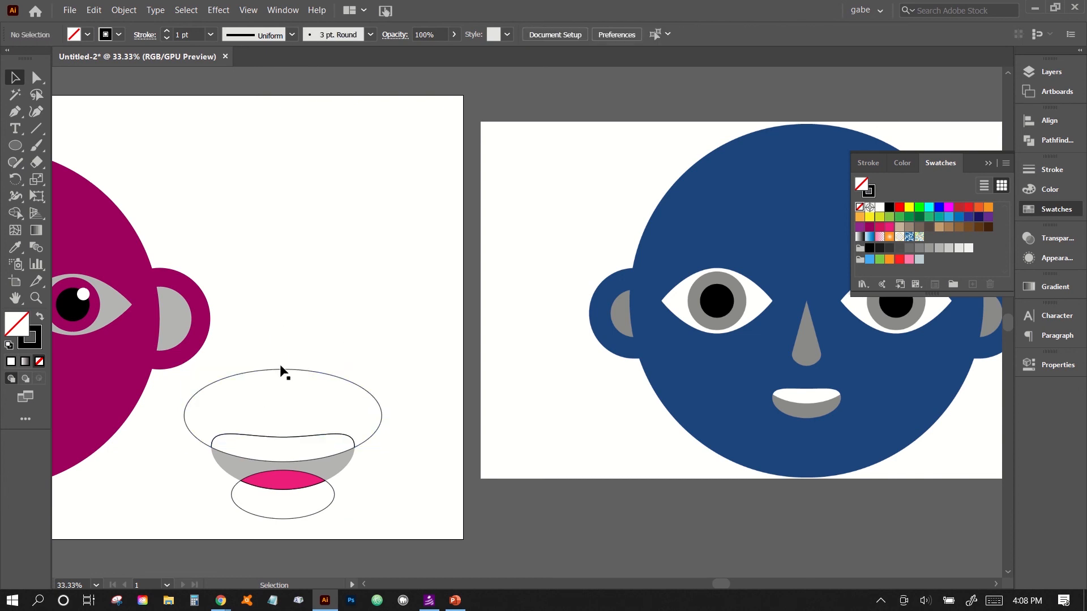
drag(239, 389, 238, 391)
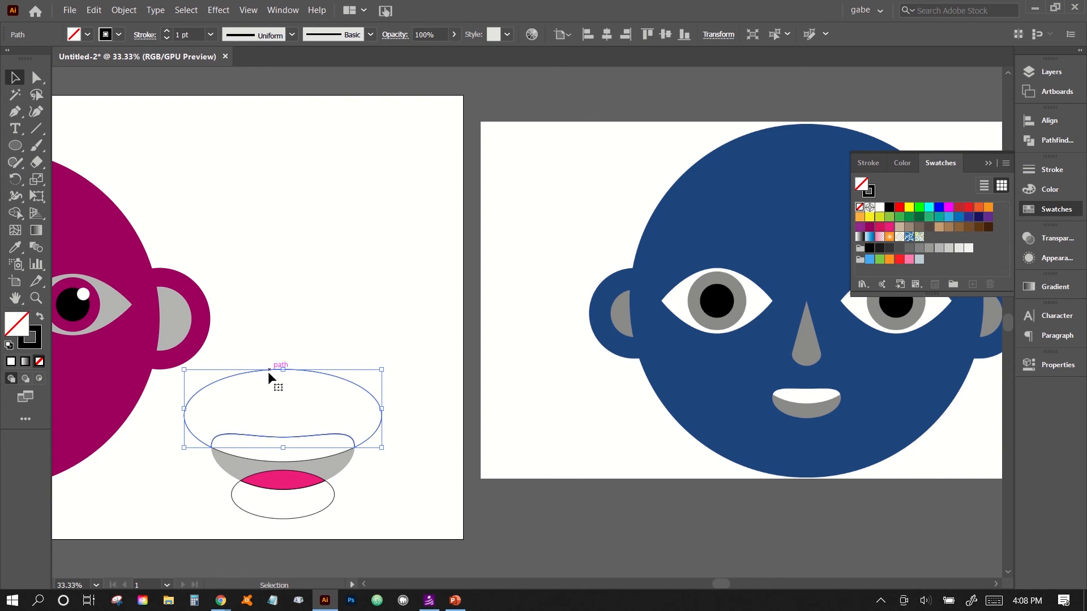
click(250, 402)
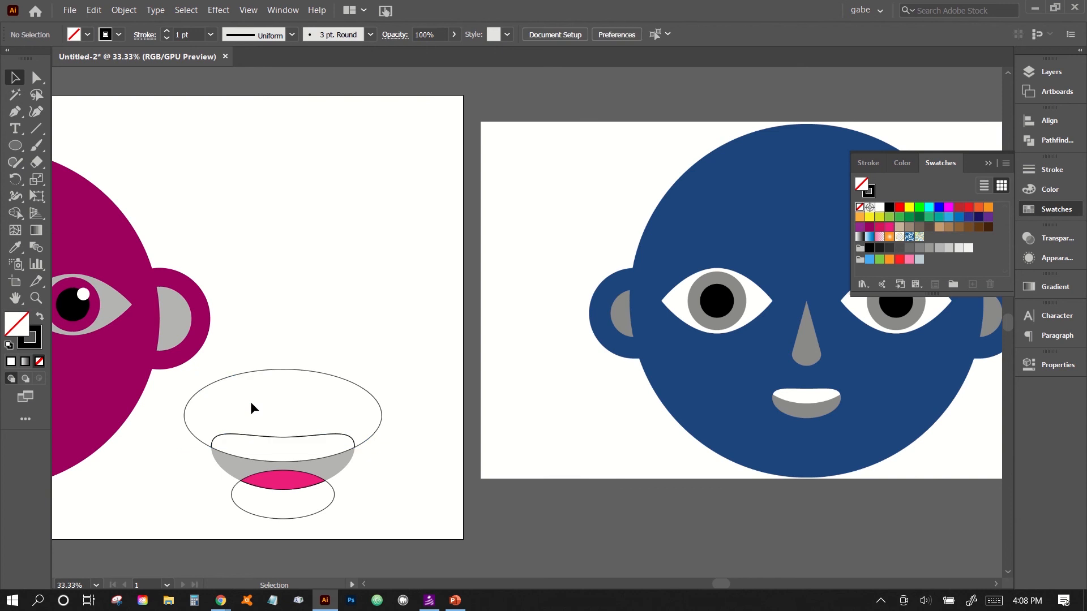
click(256, 372)
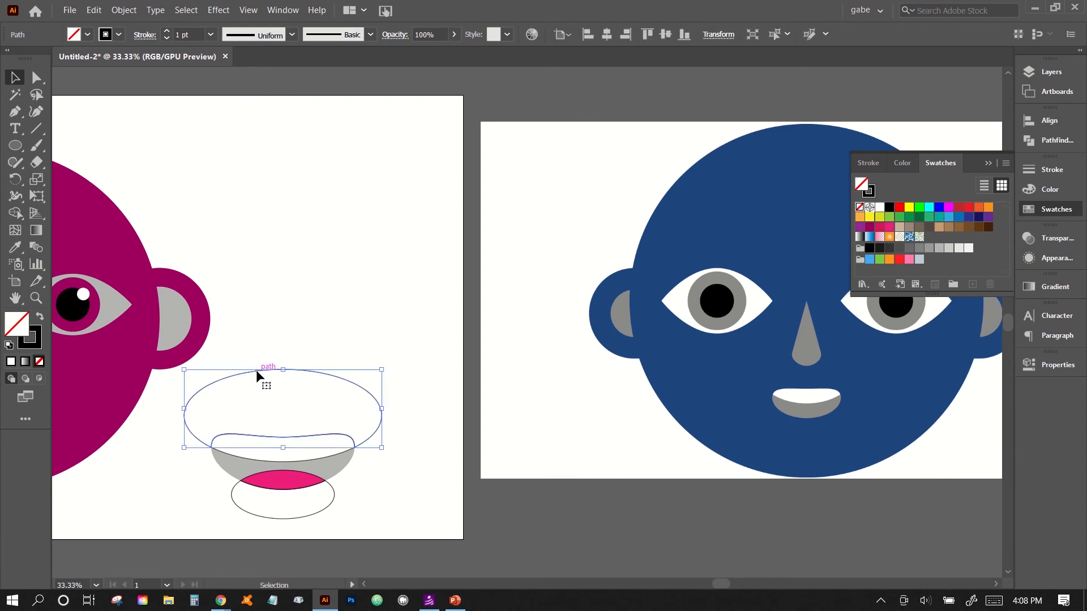
drag(274, 328, 308, 389)
key(BackSpace)
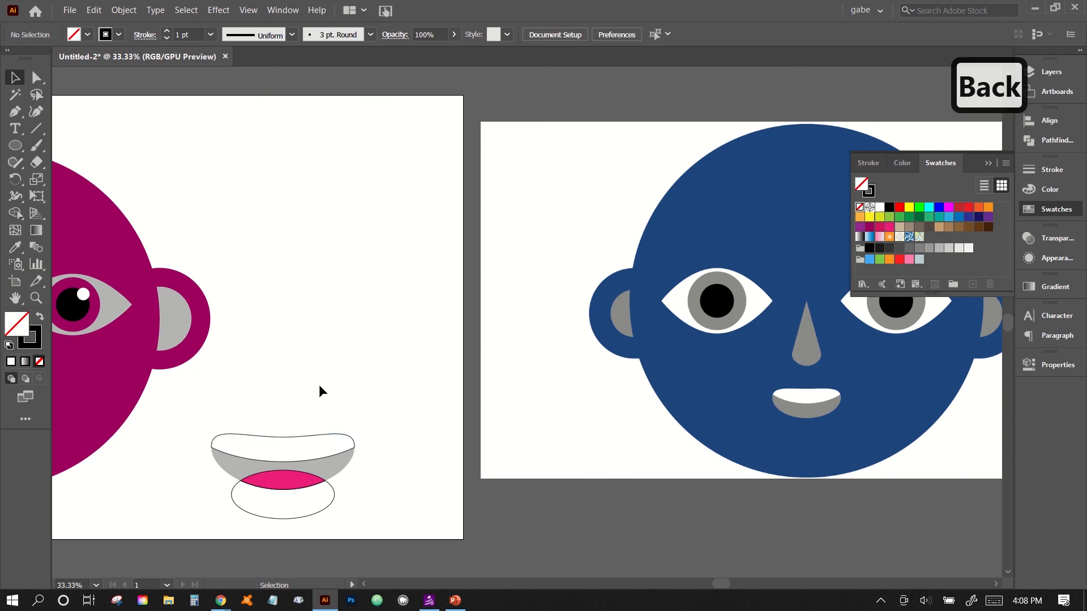
click(311, 502)
key(BackSpace)
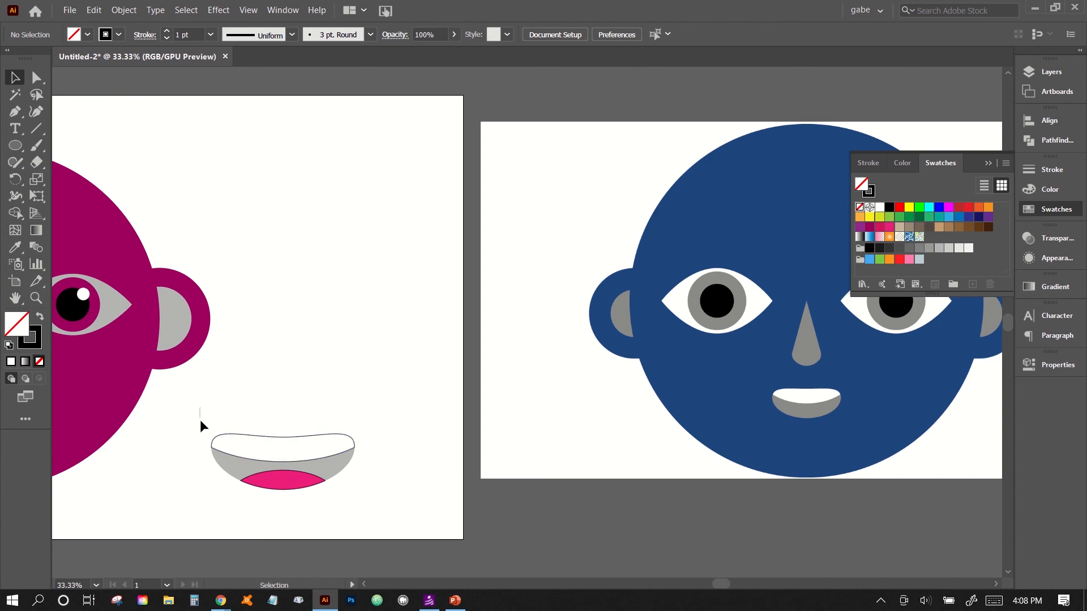
Group the teeth, mouth and tongue shapes into one object
drag(198, 408, 382, 508)
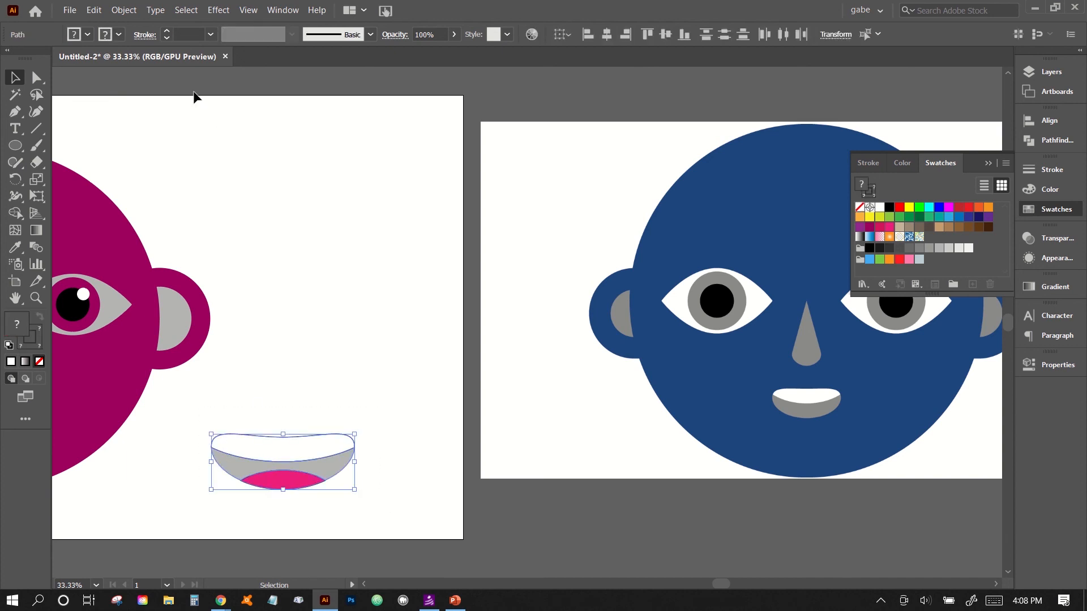
click(136, 11)
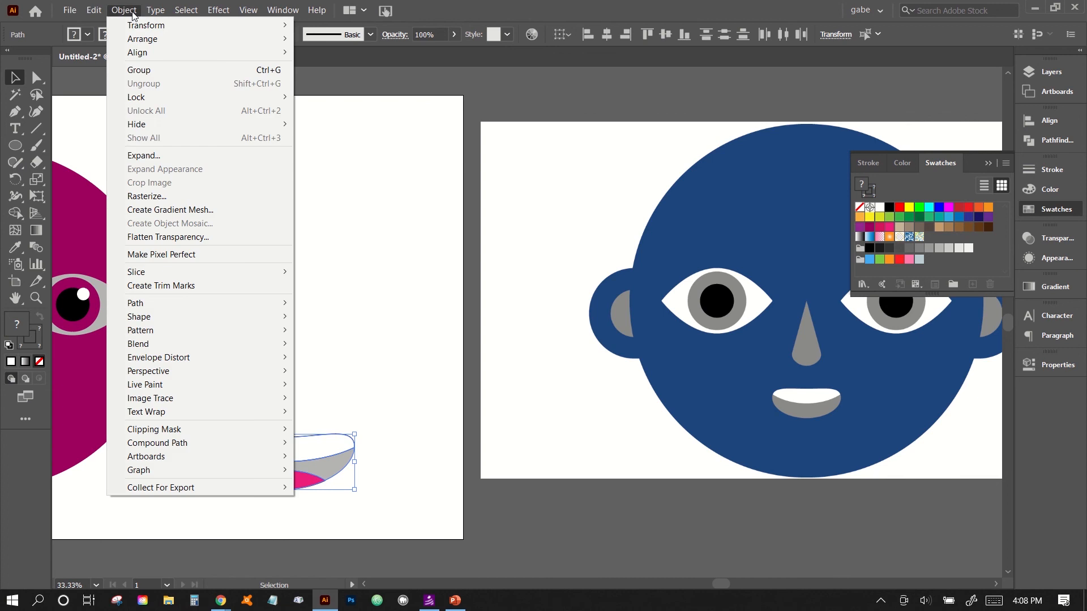
click(134, 71)
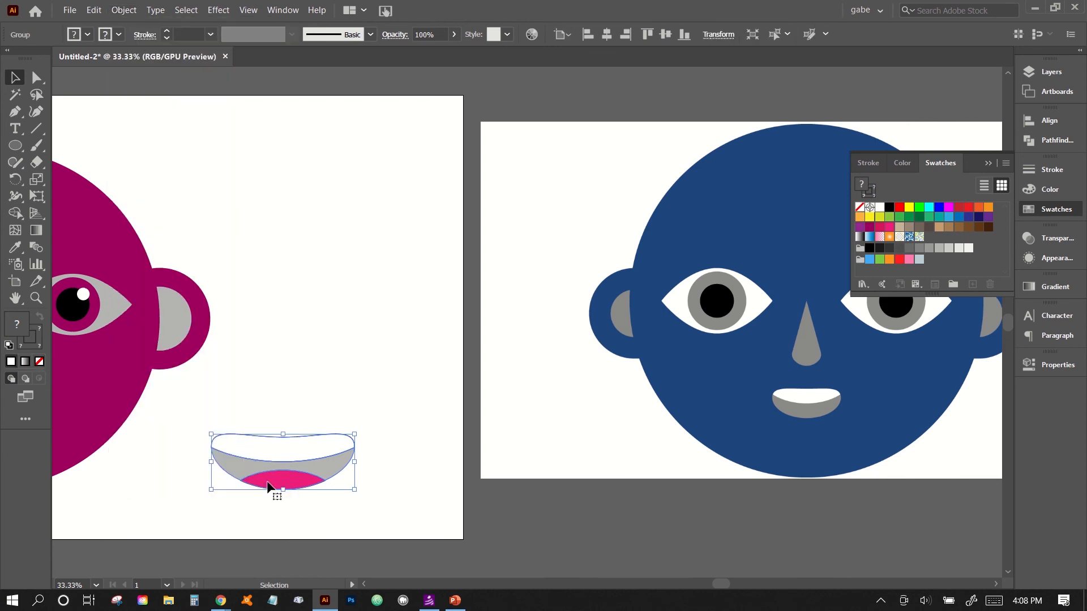
click(283, 506)
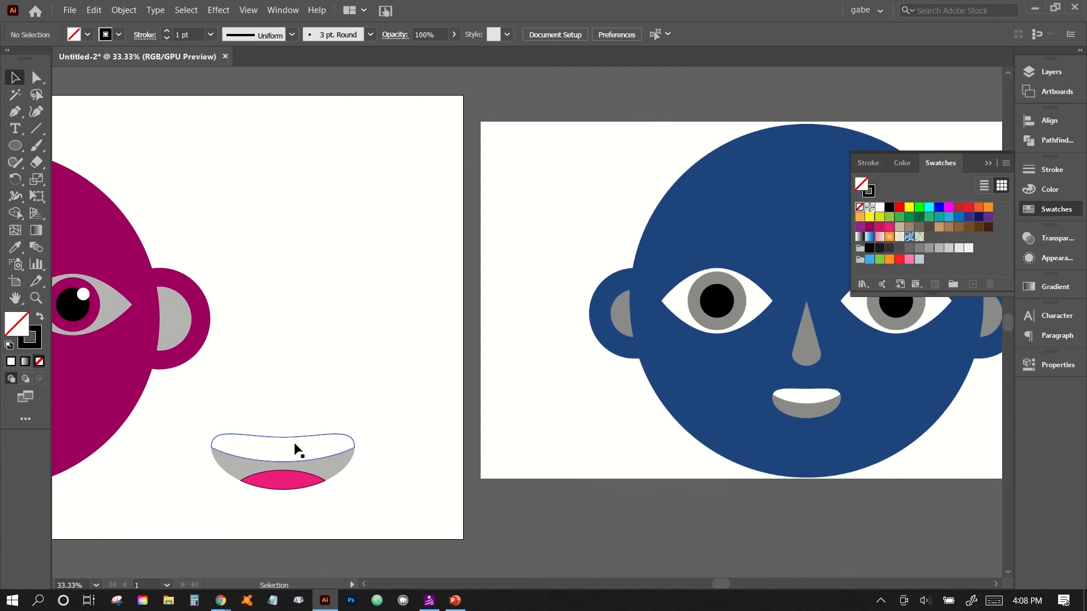
Remove the stroke from the grouped mouth by setting it to None
drag(207, 413, 371, 512)
click(354, 501)
click(317, 464)
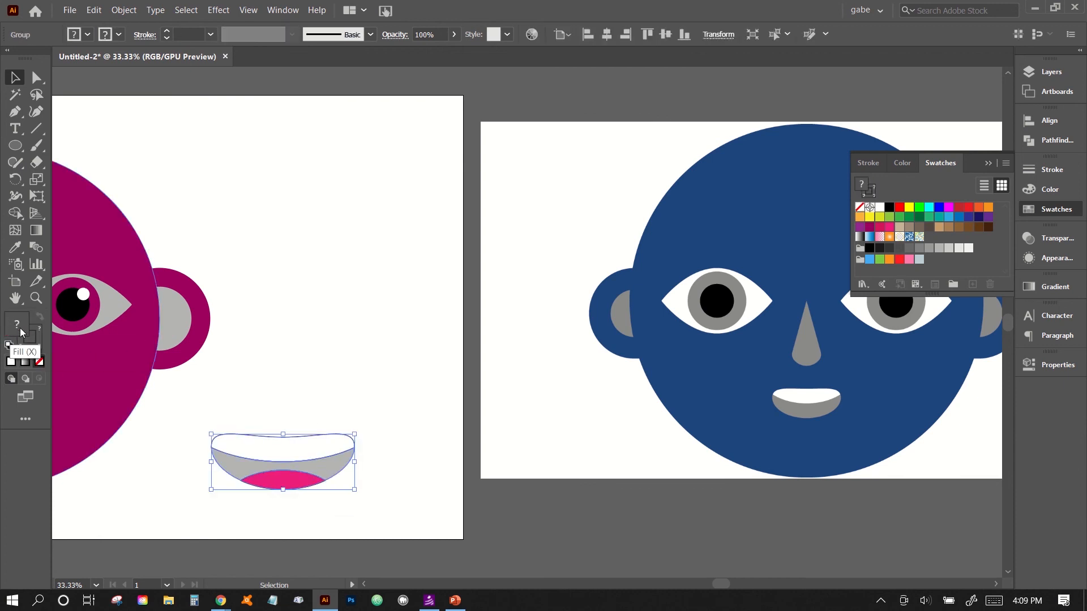
click(34, 340)
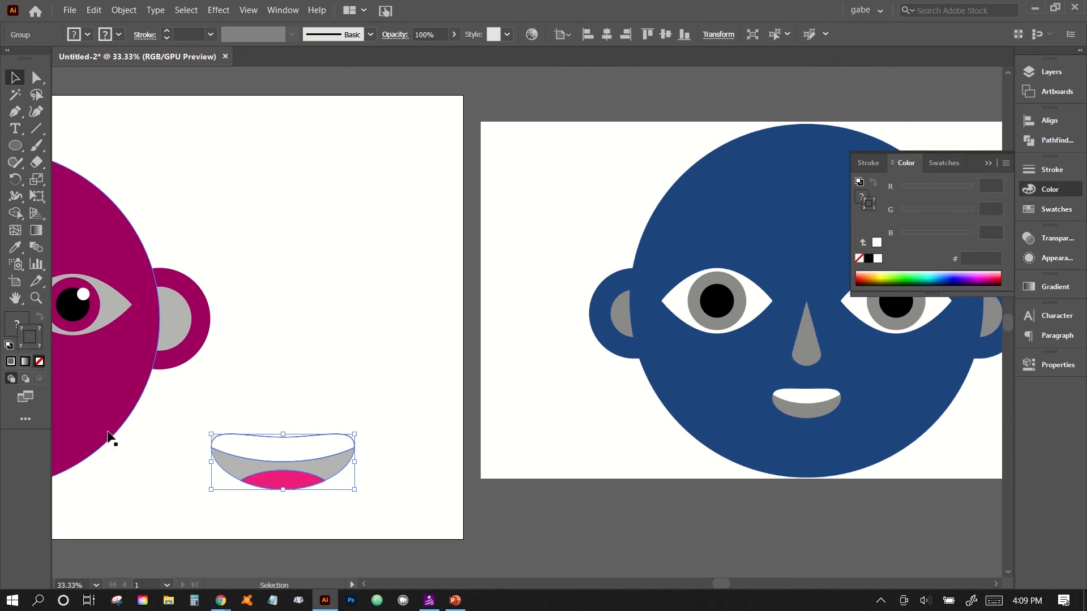
click(144, 486)
click(238, 451)
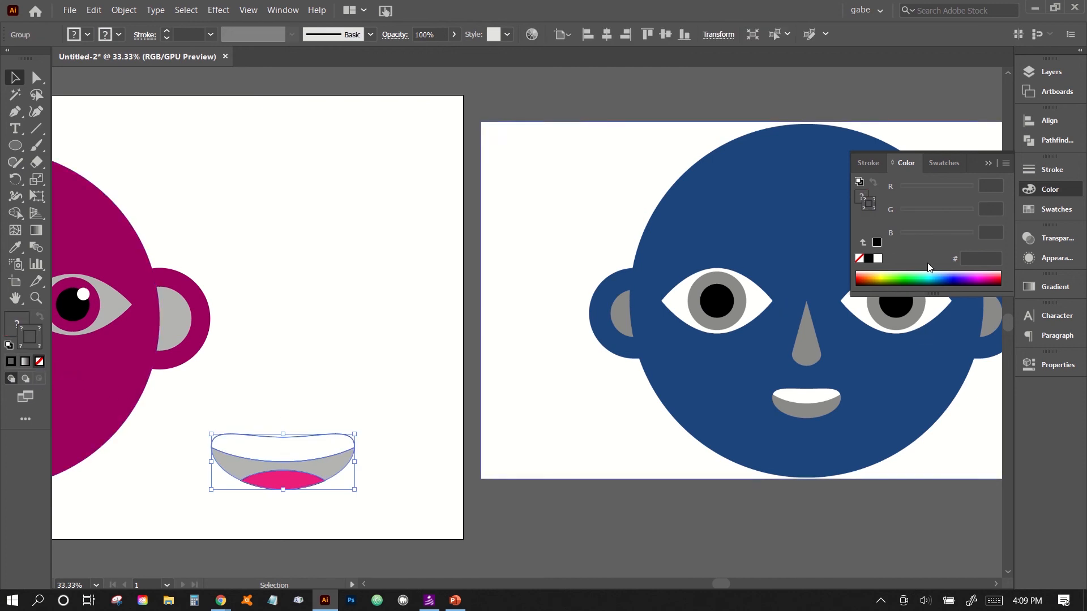
click(859, 259)
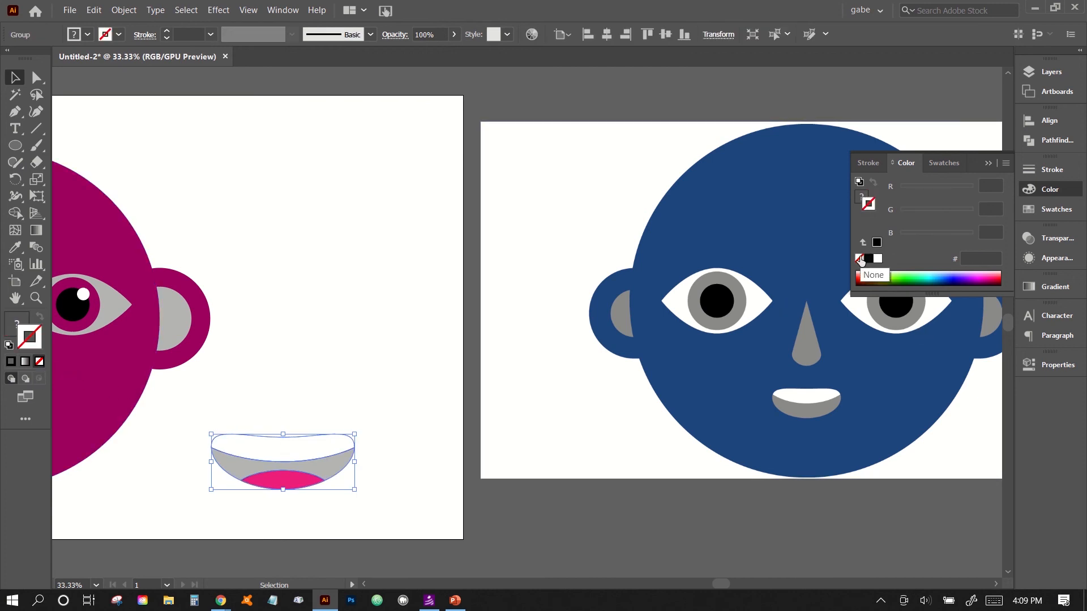
click(1046, 210)
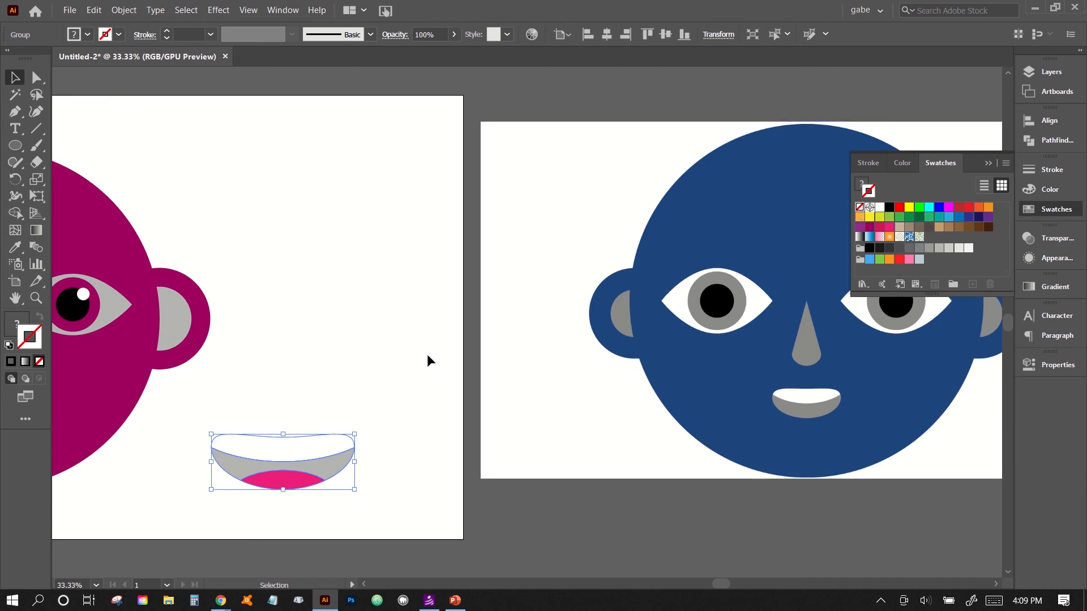
Move the mouth group onto the magenta face, placing it roughly centered beneath the nose
click(226, 351)
scroll(386, 463, left, 5)
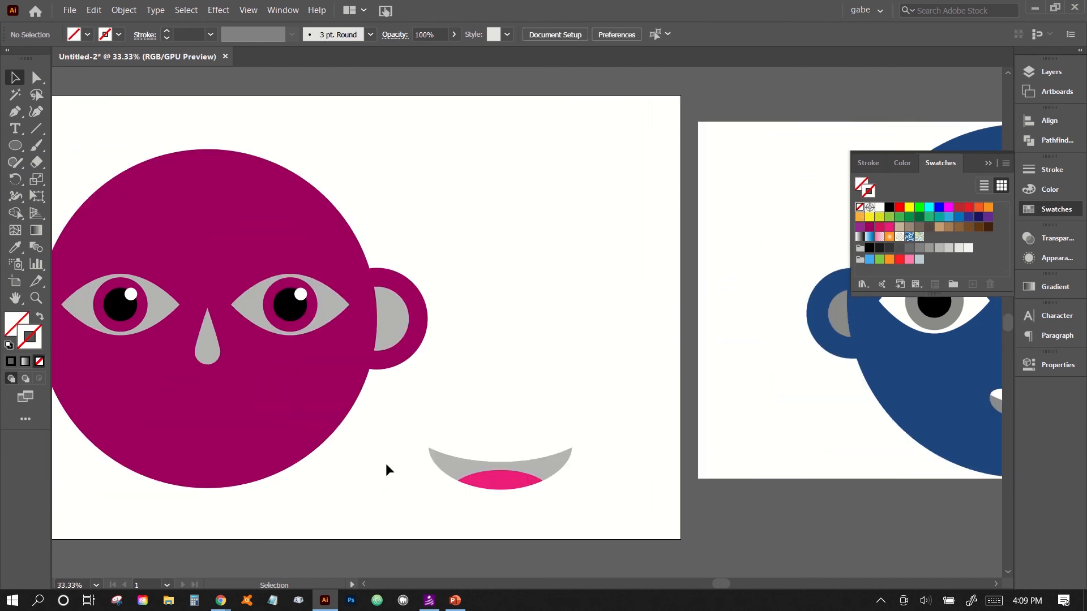
drag(492, 462, 174, 403)
click(423, 457)
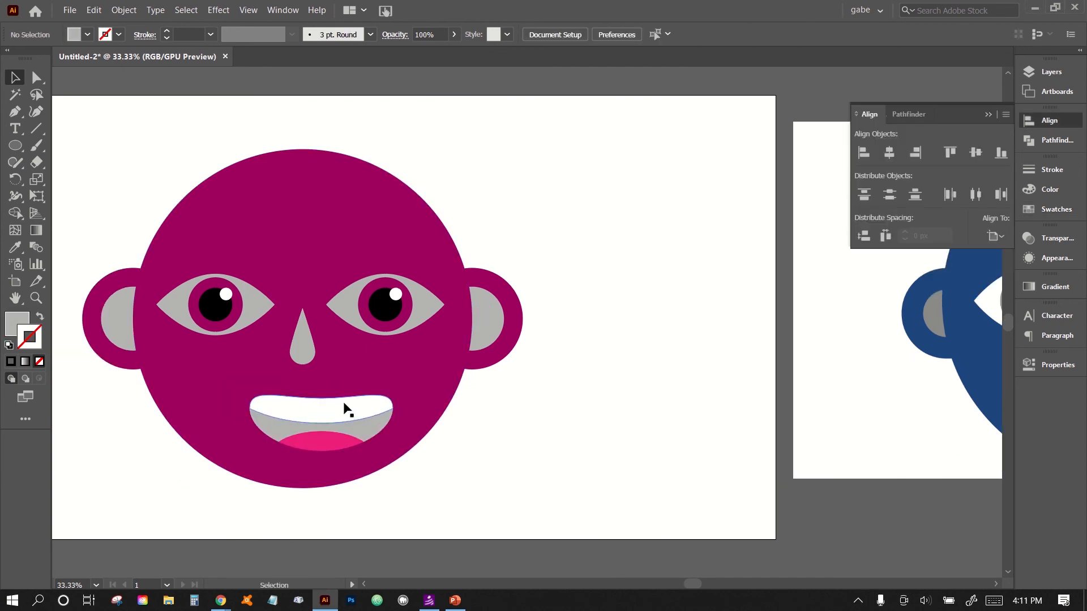
mouse_move(337, 408)
mouse_down()
mouse_move(307, 413)
mouse_move(320, 413)
mouse_up()
right_click(308, 414)
click(488, 474)
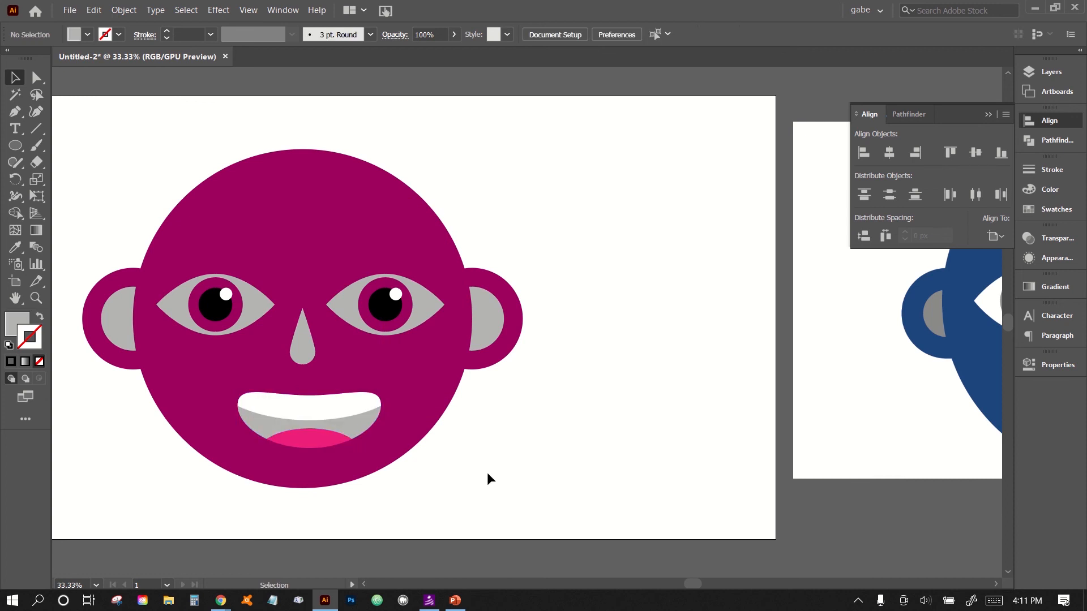
mouse_move(315, 431)
mouse_down()
mouse_move(304, 423)
mouse_move(315, 432)
mouse_up()
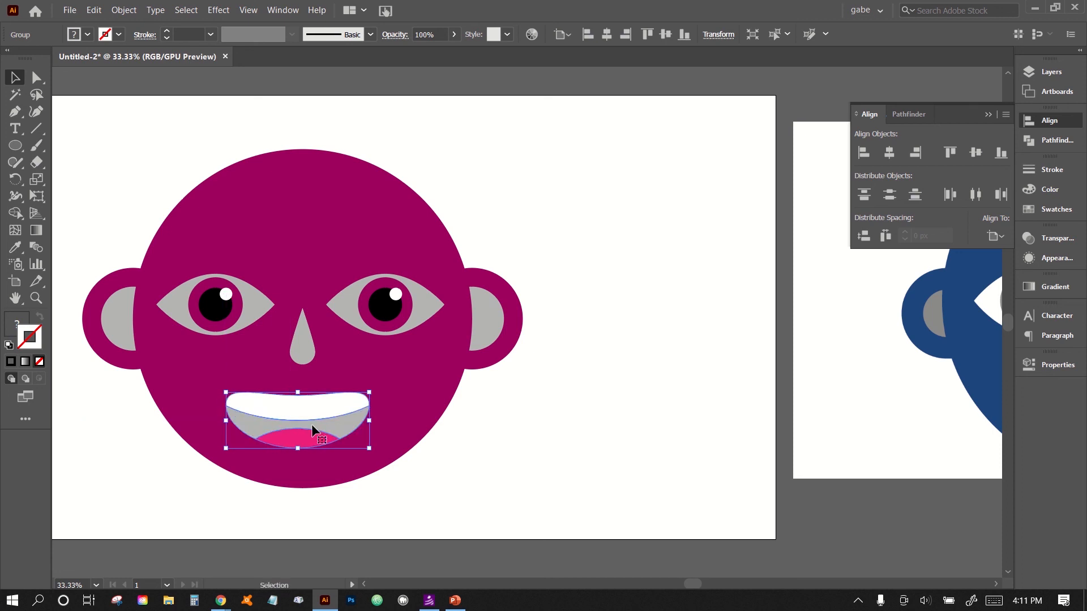
click(508, 466)
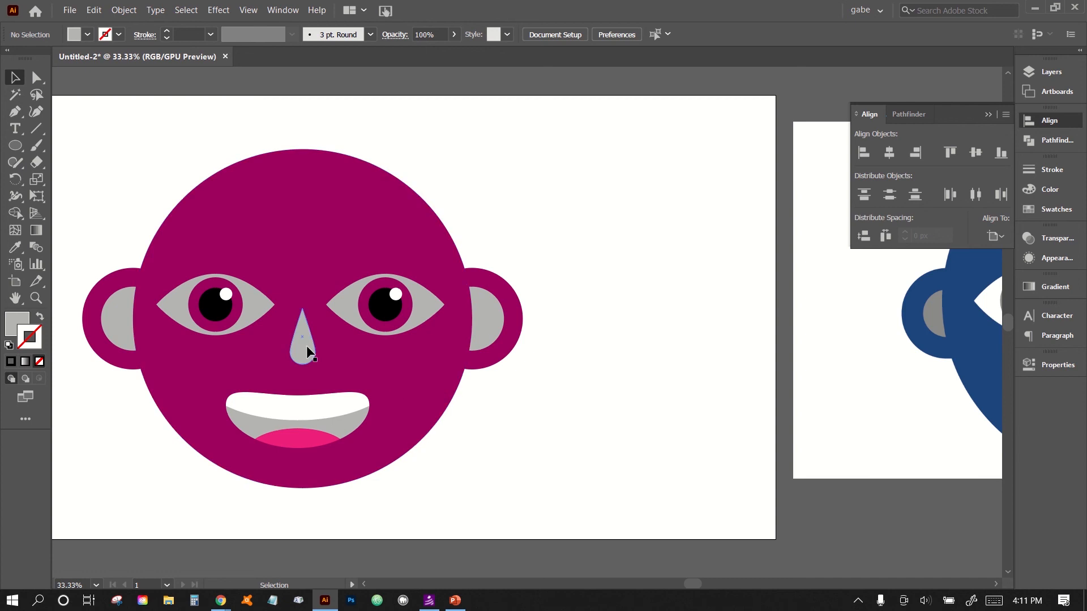
Align the head, ears, eyes, nose and mouth to each other by their horizontal centers
click(335, 400)
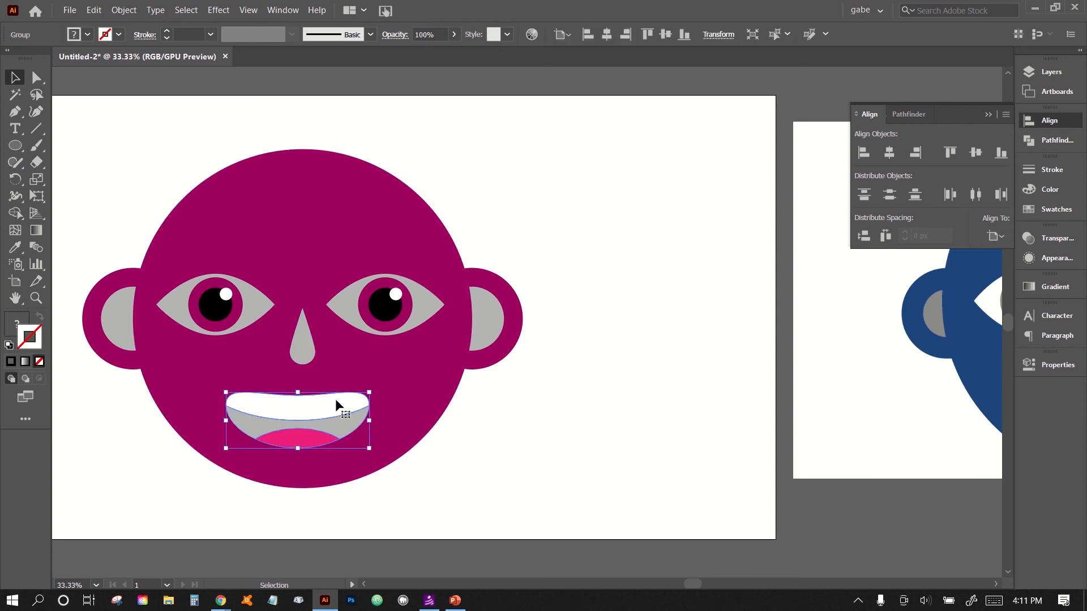
shift+click(433, 390)
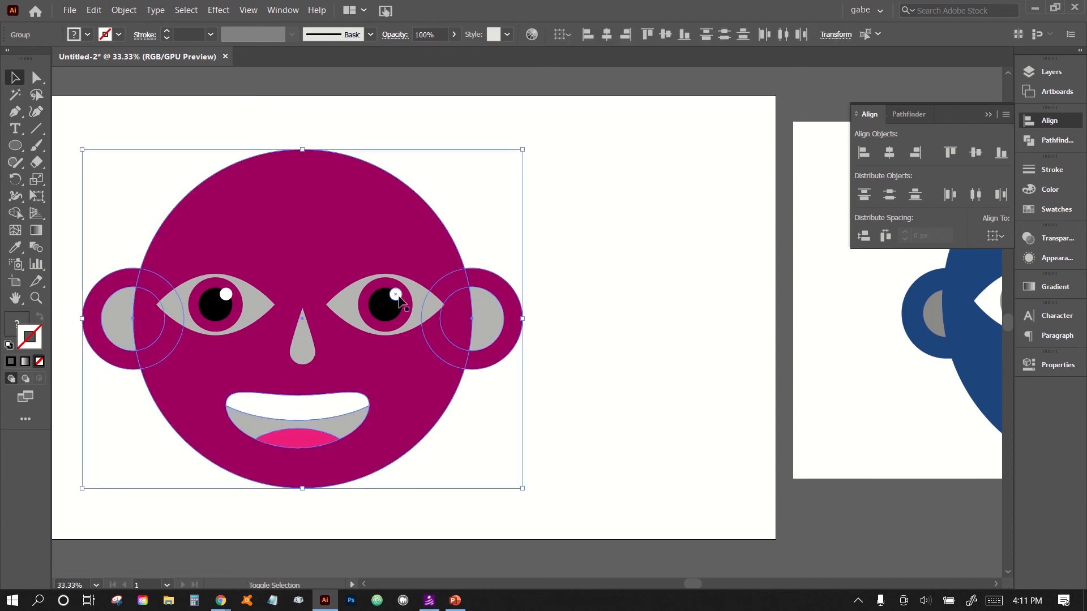
shift+click(298, 354)
shift+click(246, 307)
shift+click(365, 317)
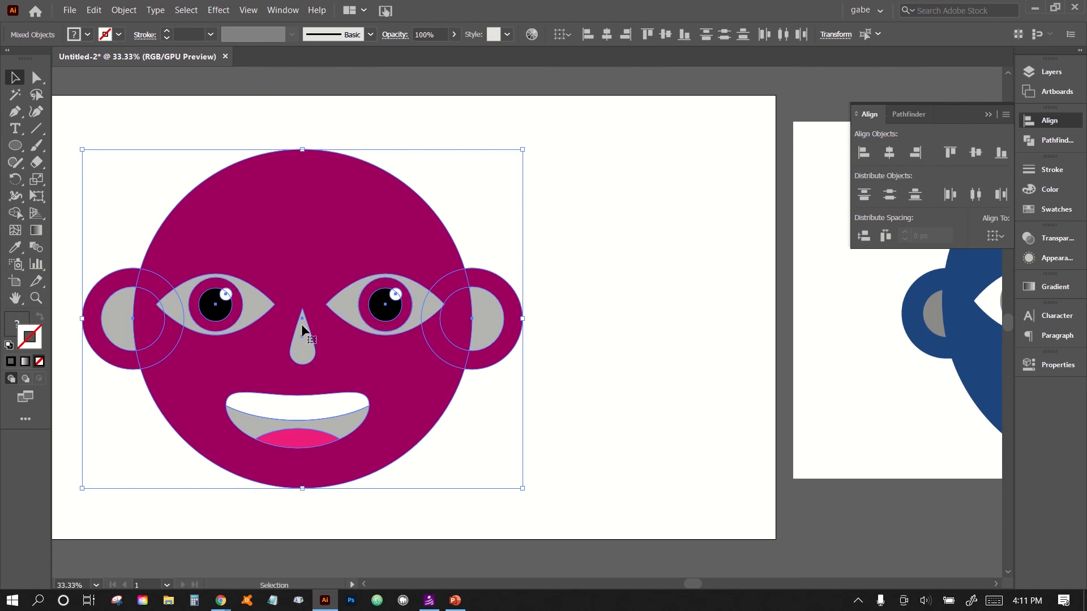
drag(118, 134, 463, 516)
click(892, 153)
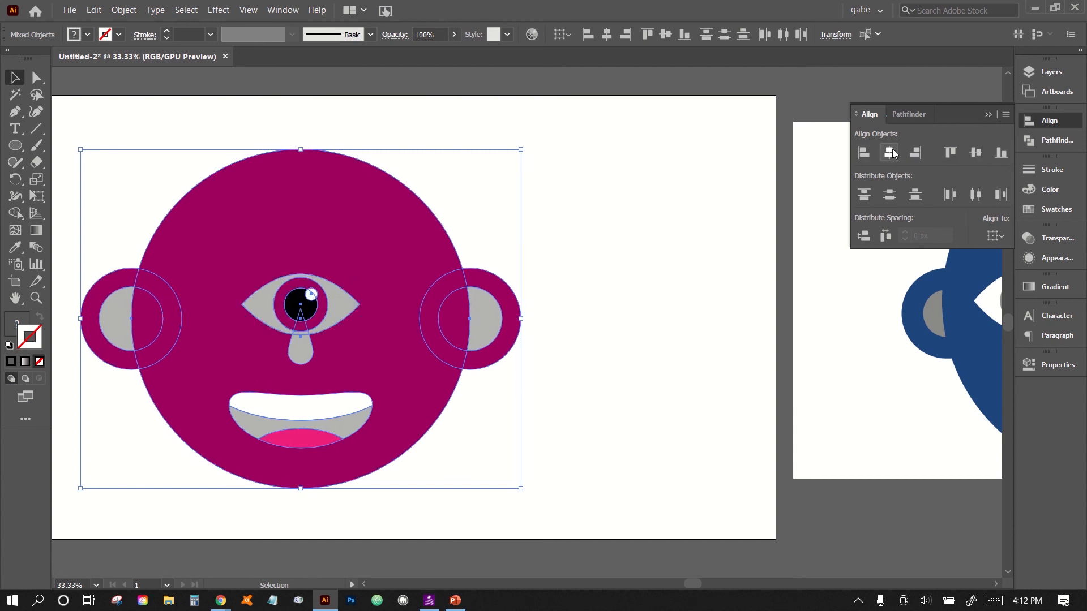
click(538, 308)
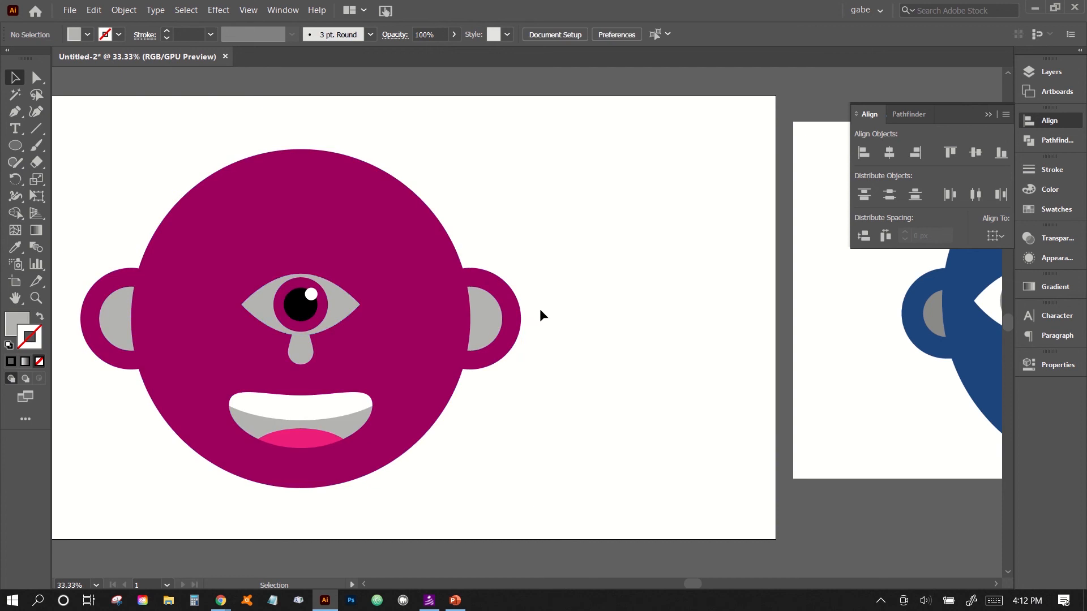
double_click(309, 302)
click(412, 283)
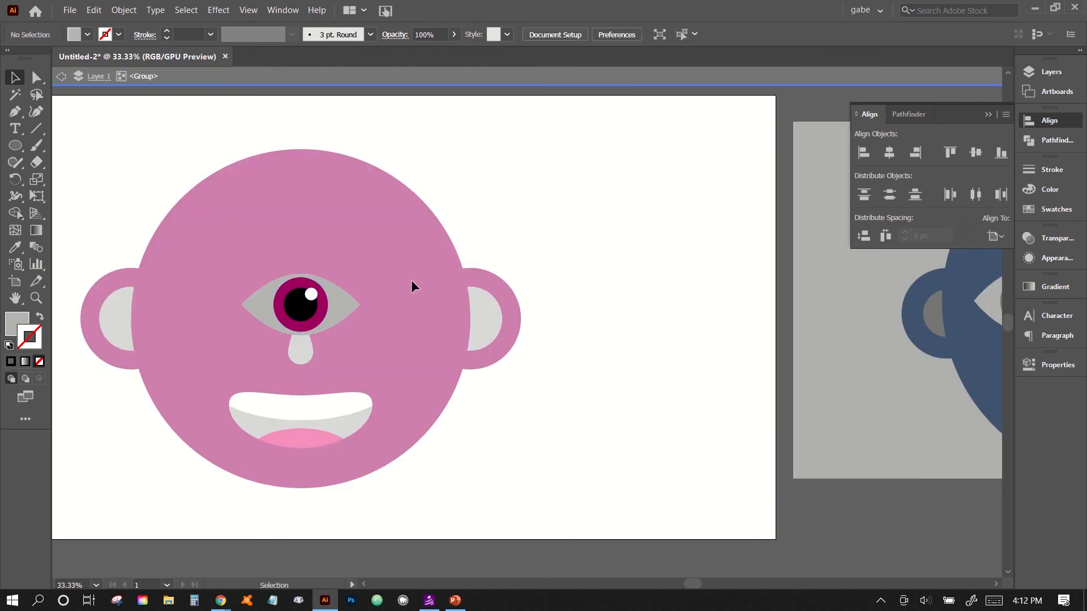
double_click(497, 208)
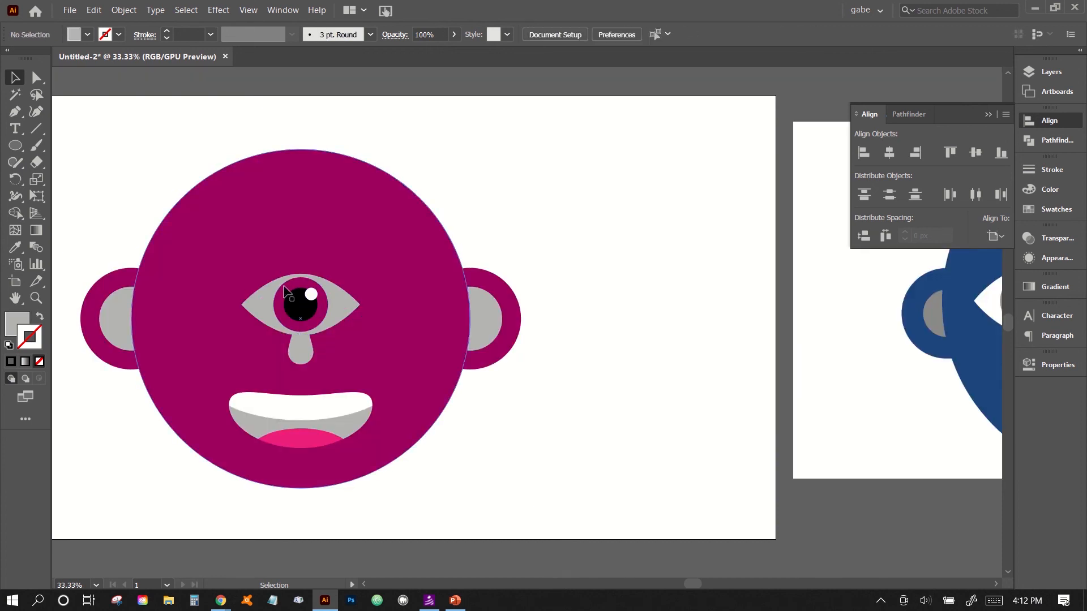
Move the two overlapping eyes apart horizontally, one to each side of the nose at equal distances
drag(275, 308, 189, 307)
drag(308, 321, 394, 321)
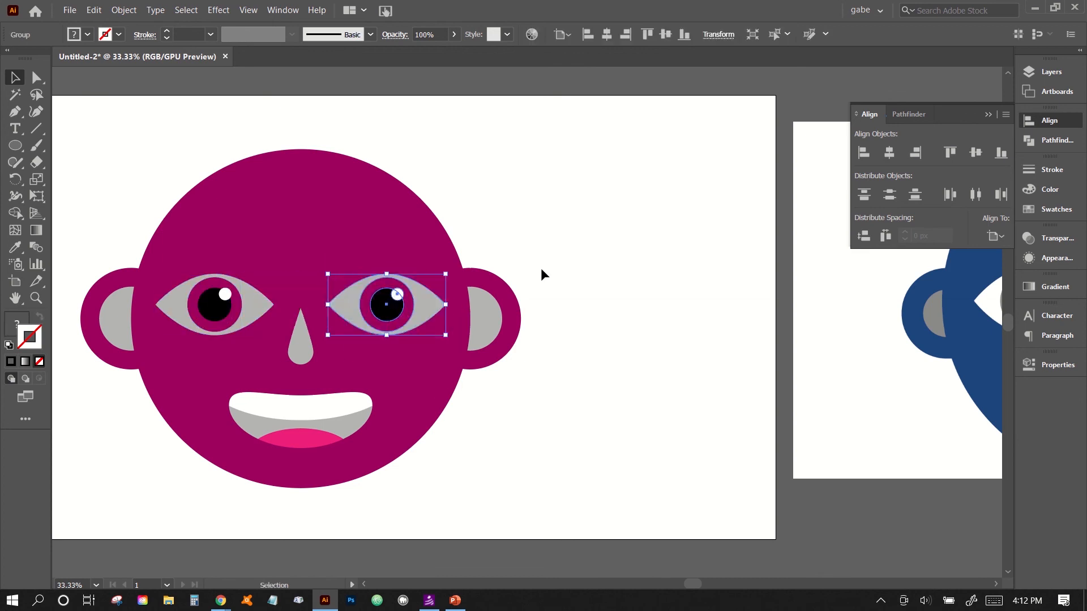
click(547, 265)
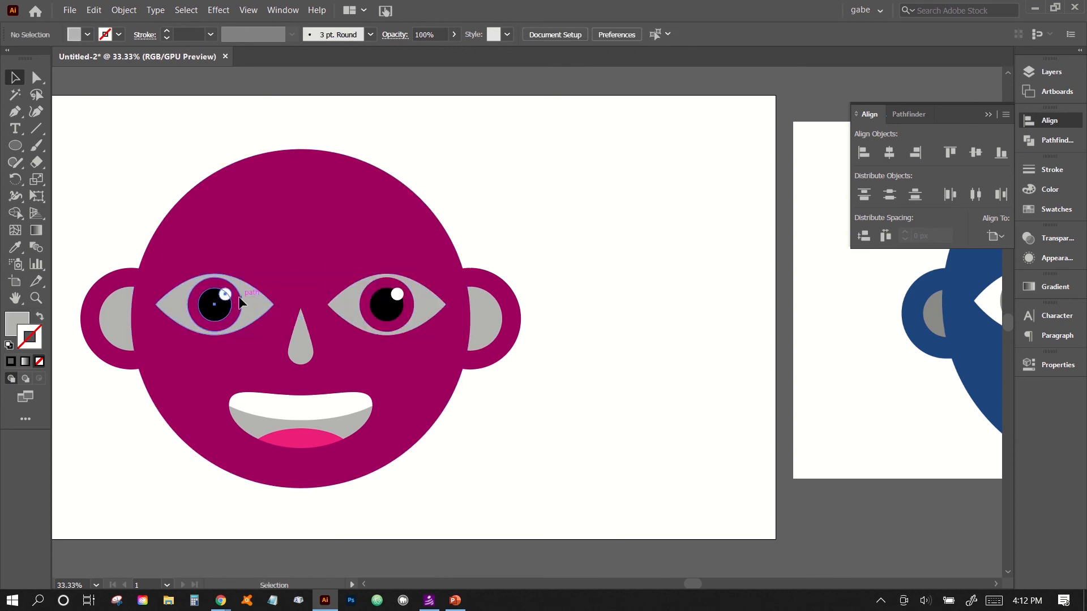
click(250, 312)
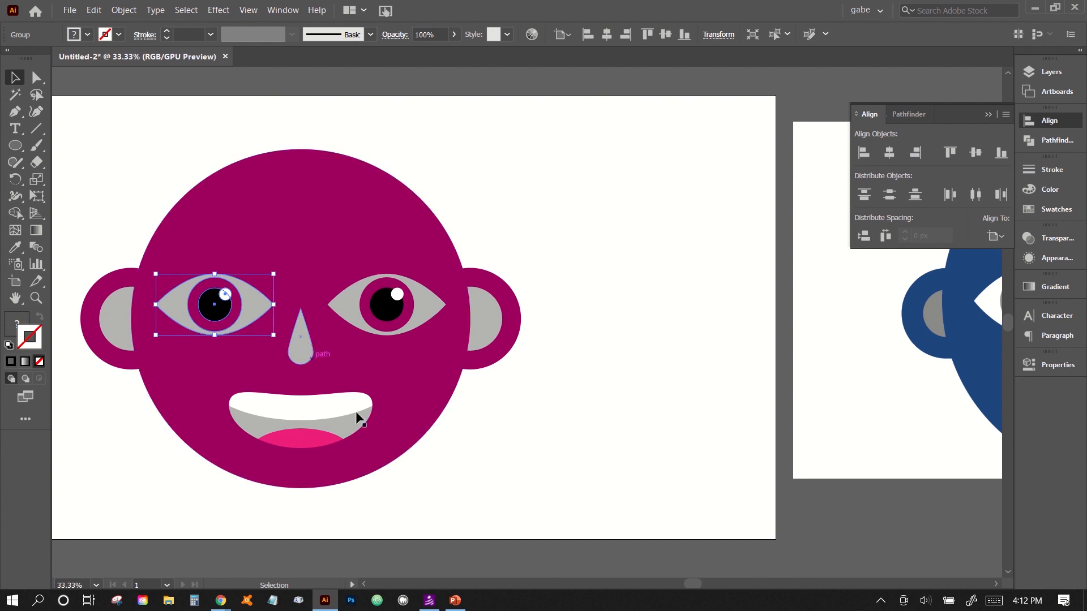
click(434, 427)
Nudge the mouth group slightly up toward the nose, keeping it horizontally centered
click(300, 410)
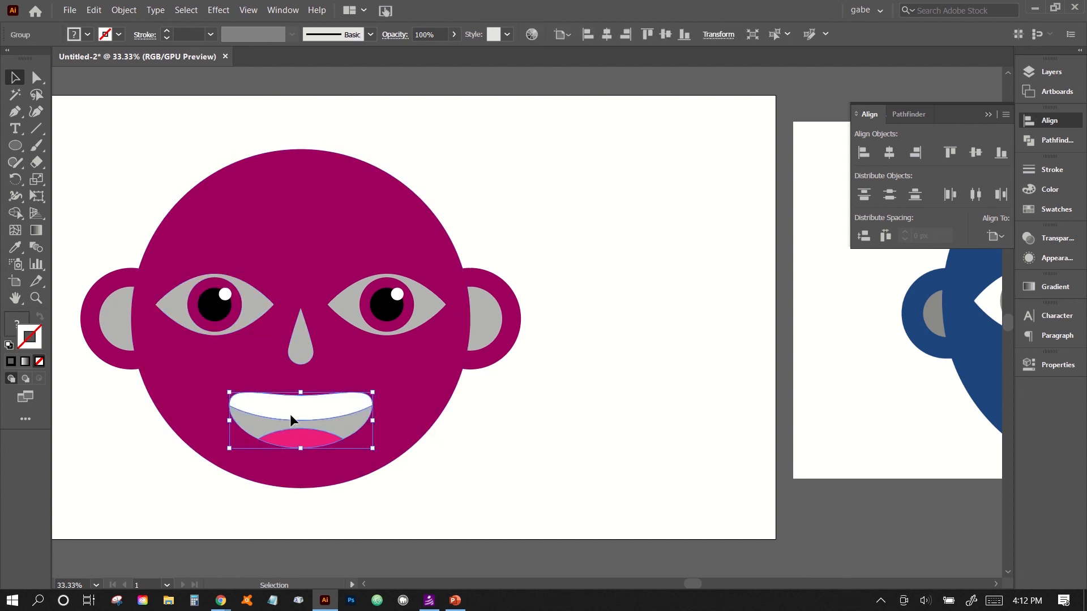
key(shift+Up)
key(shift+Up)
key(shift+Down)
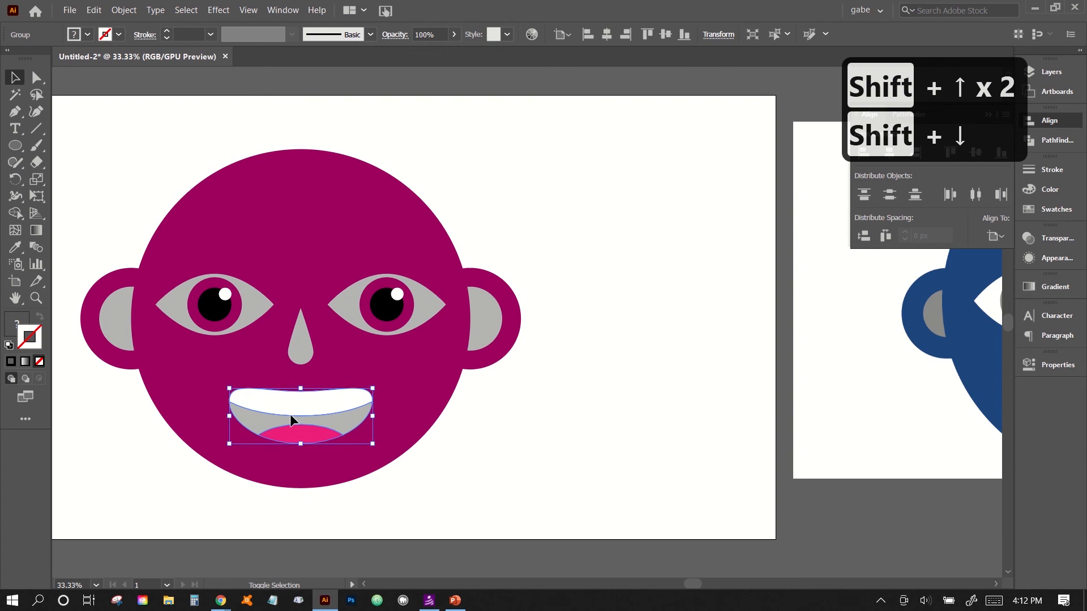
Raise the mouth group a little closer to the nose on the magenta face
key(shift+Up)
key(shift+Up)
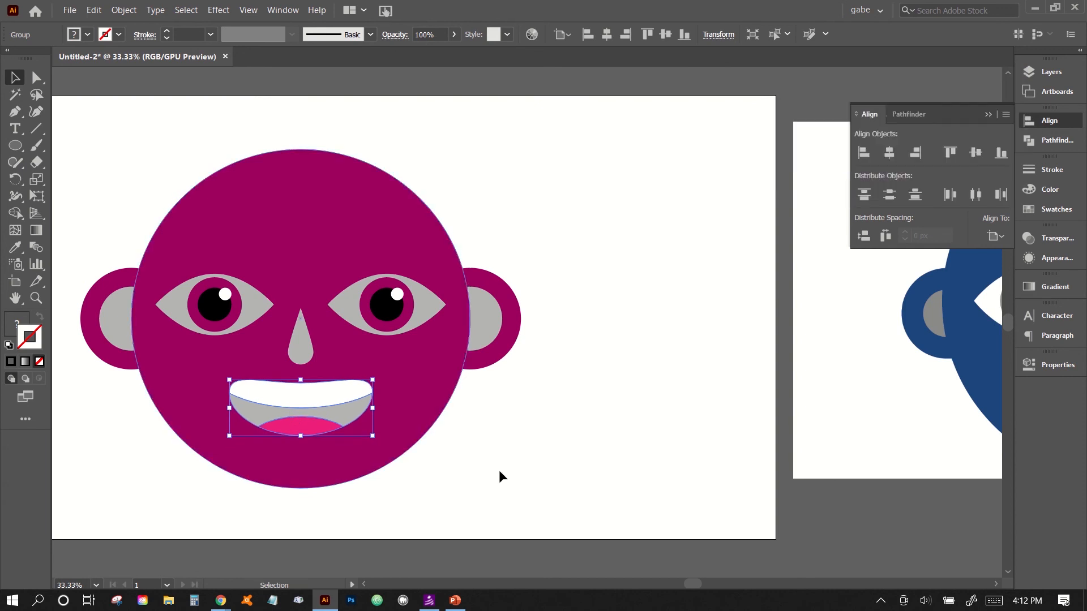
click(518, 473)
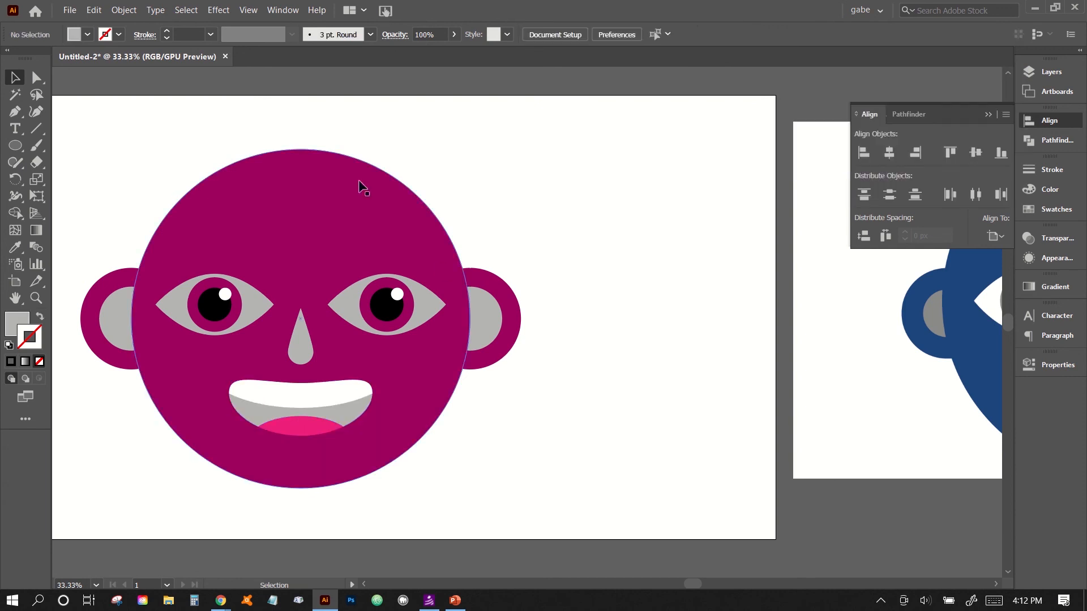
Nudge the two eyes slightly farther apart, moving each one outward toward its nearest ear
click(221, 300)
click(395, 323)
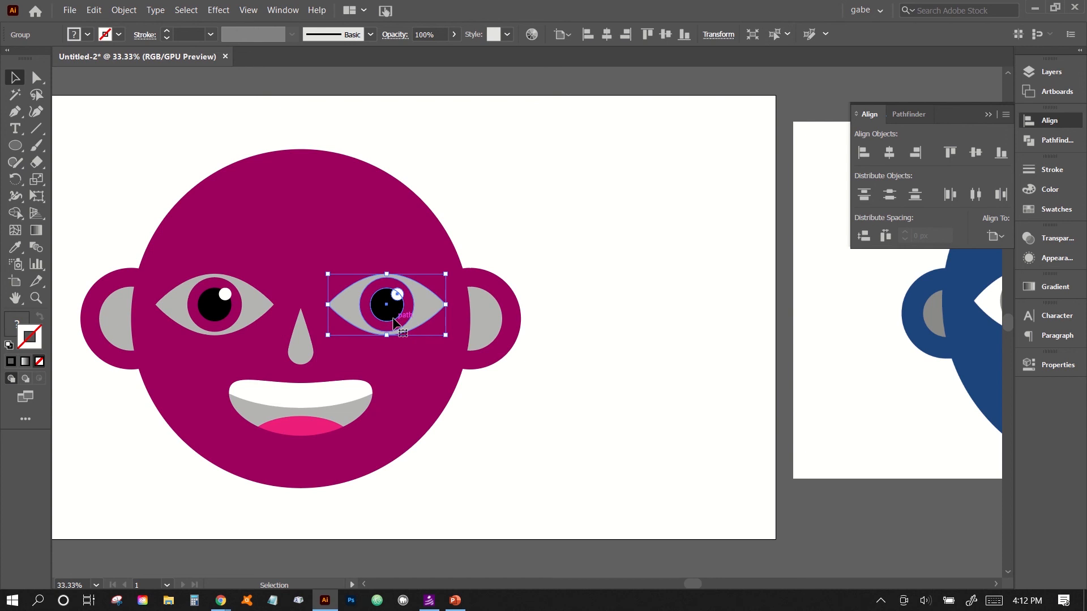
click(212, 308)
key(shift+Left)
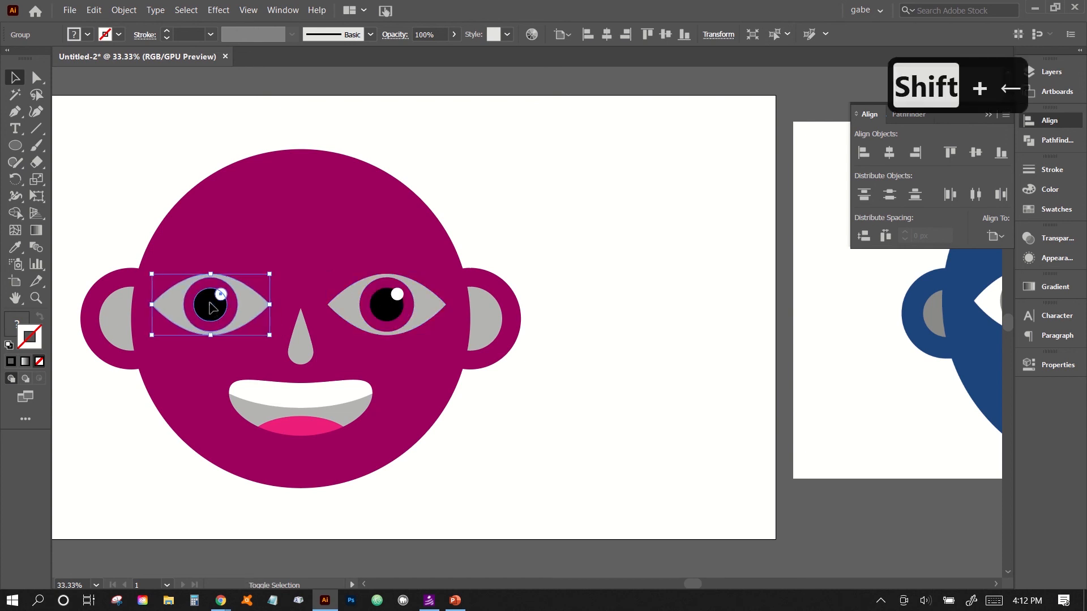
click(376, 314)
key(Right)
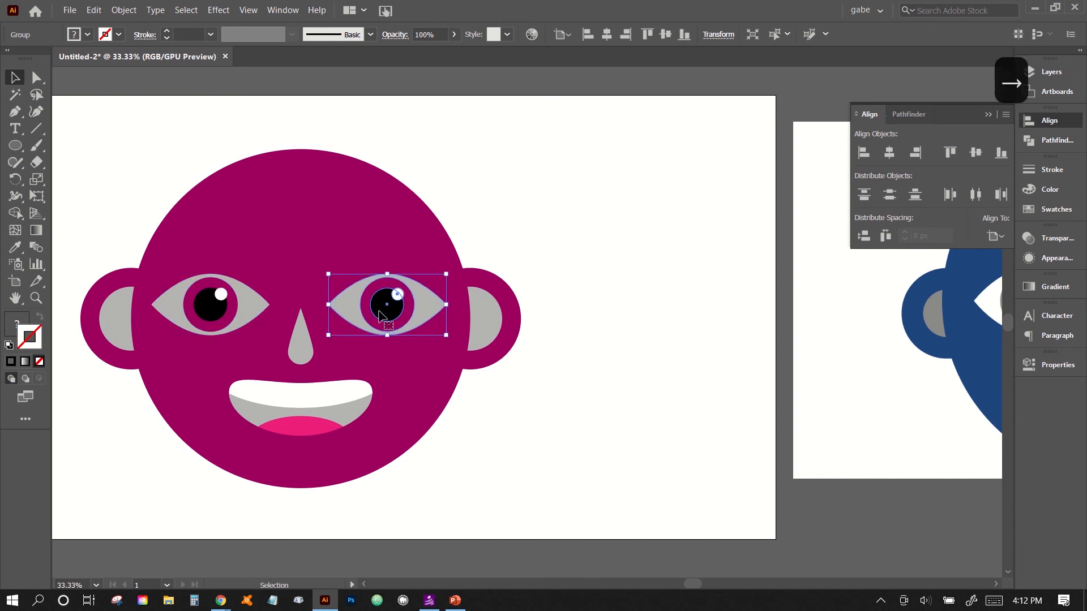
key(Right)
key(Right)
key(Right)
key(Right)
click(607, 405)
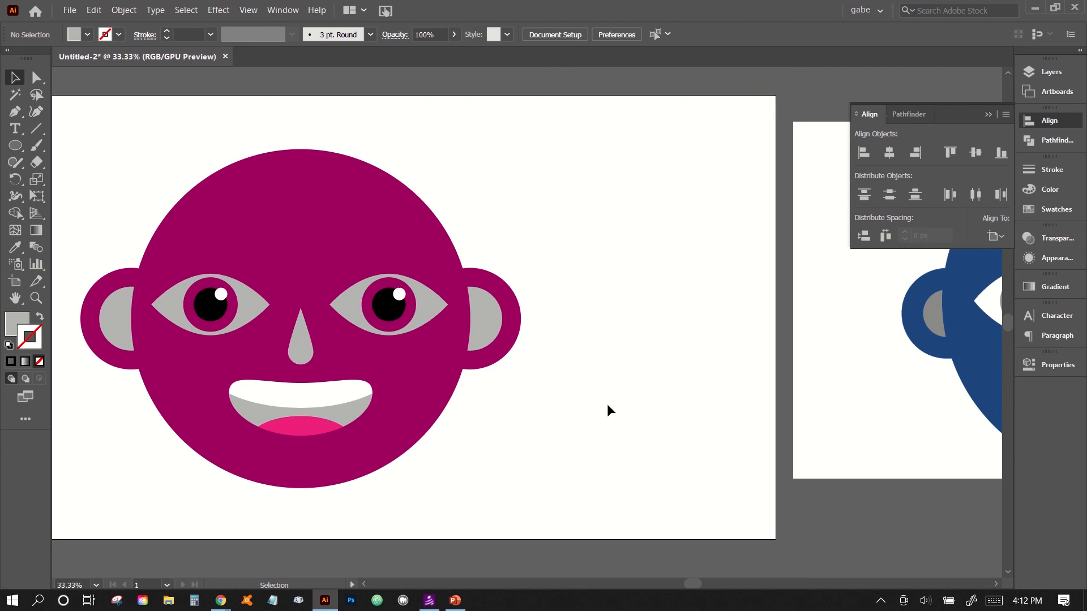
Group the two eyes into a single object
click(255, 303)
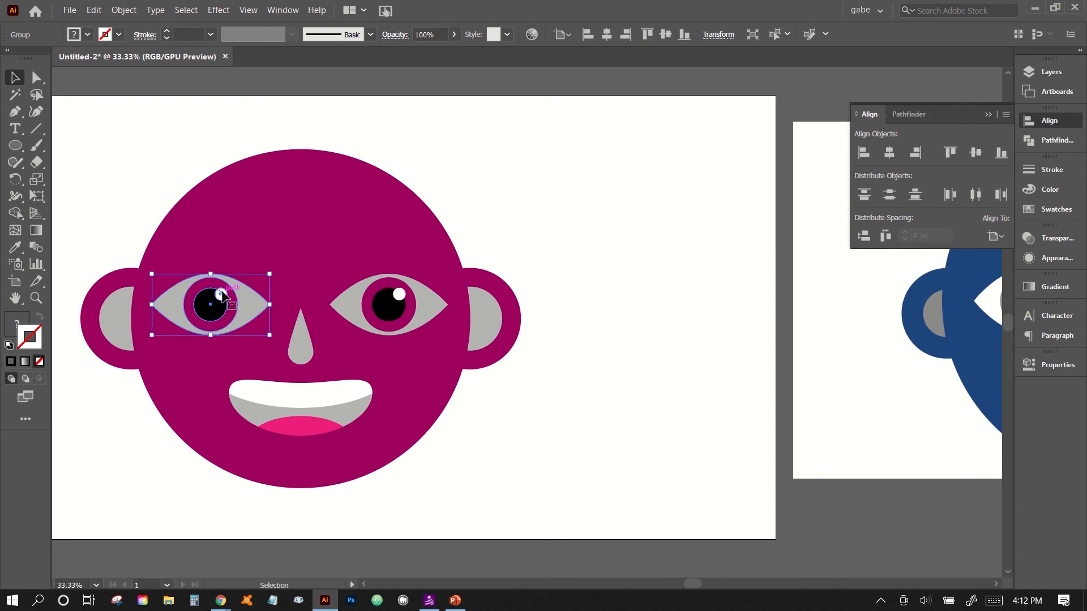
shift+click(363, 319)
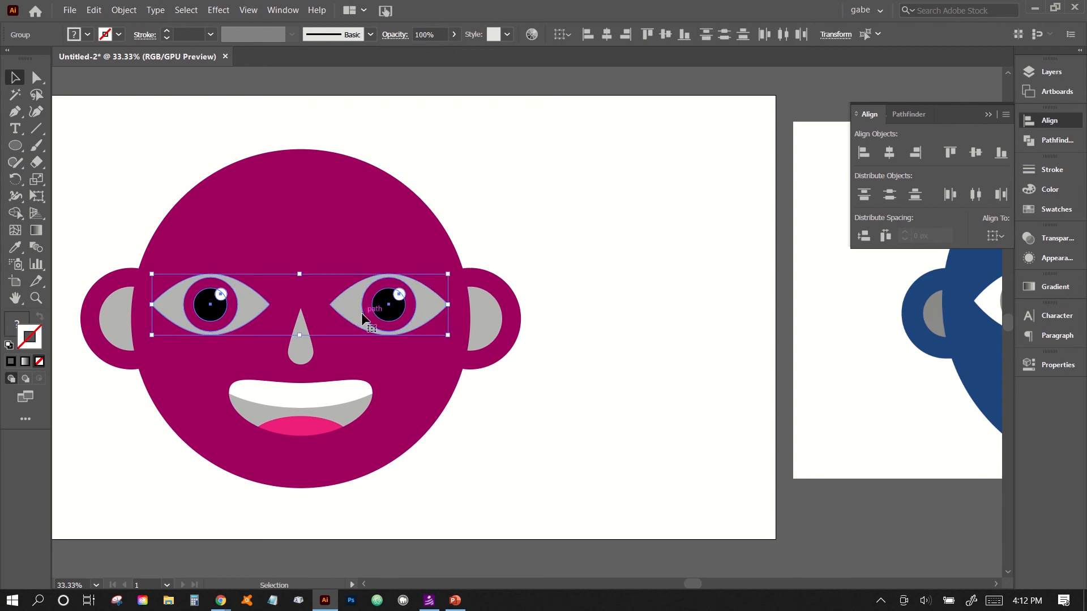
click(511, 181)
click(196, 299)
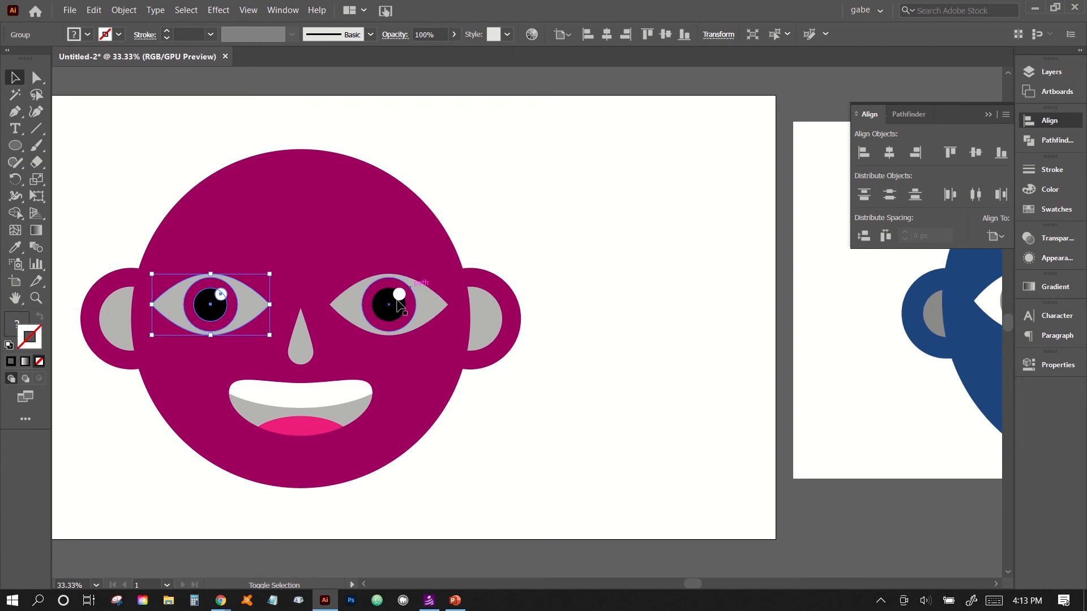
shift+click(387, 321)
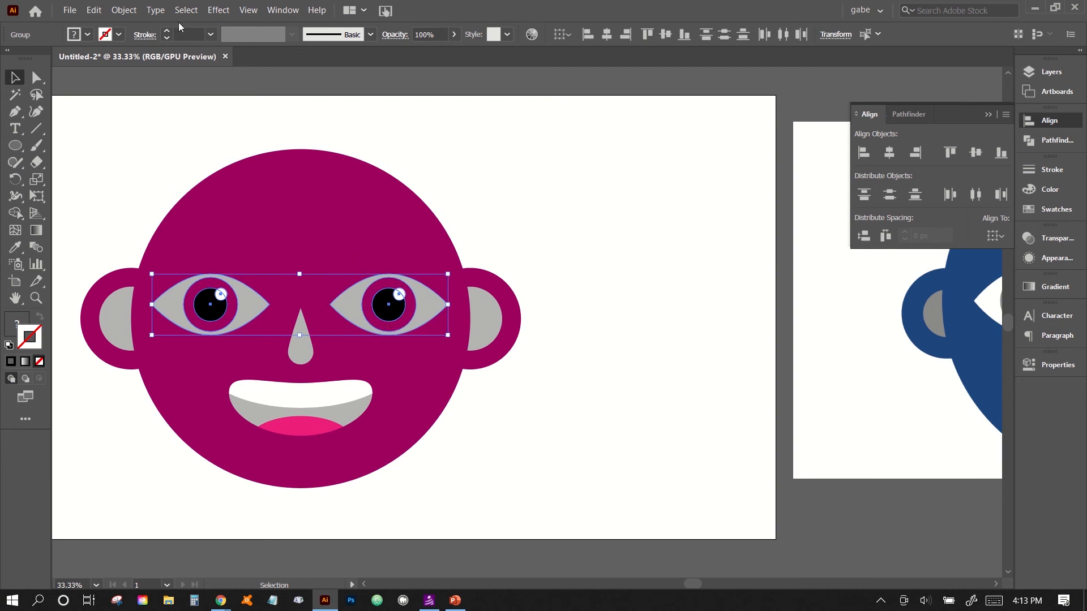
click(133, 11)
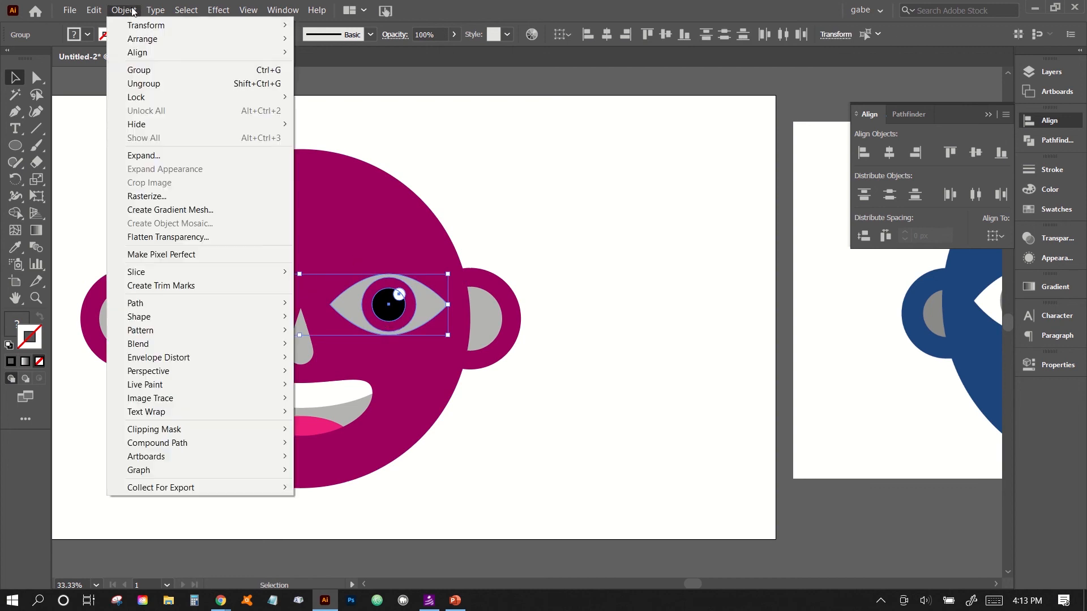
click(152, 72)
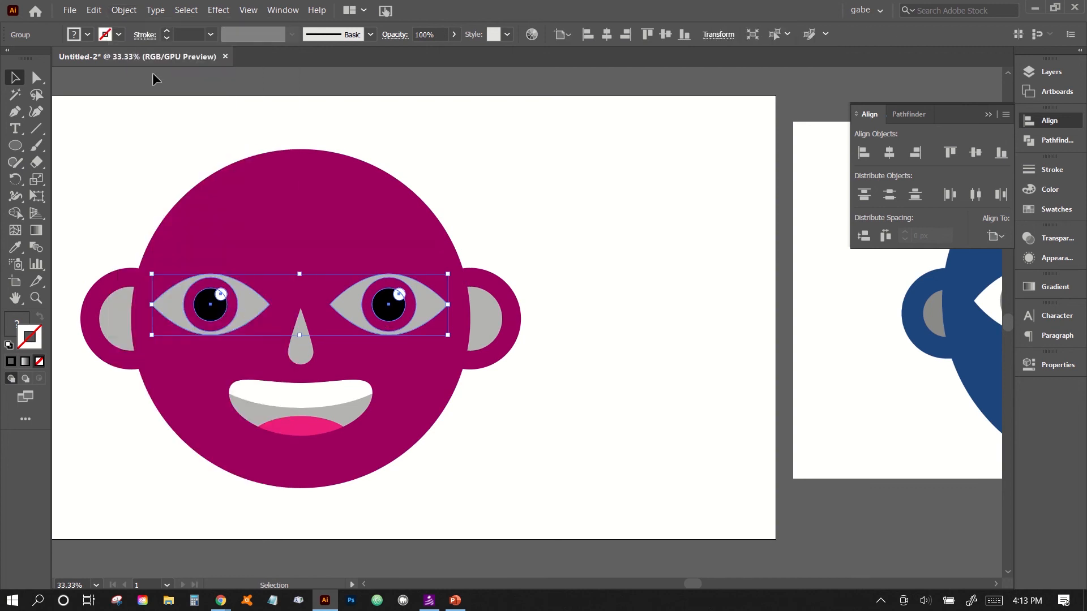
click(539, 201)
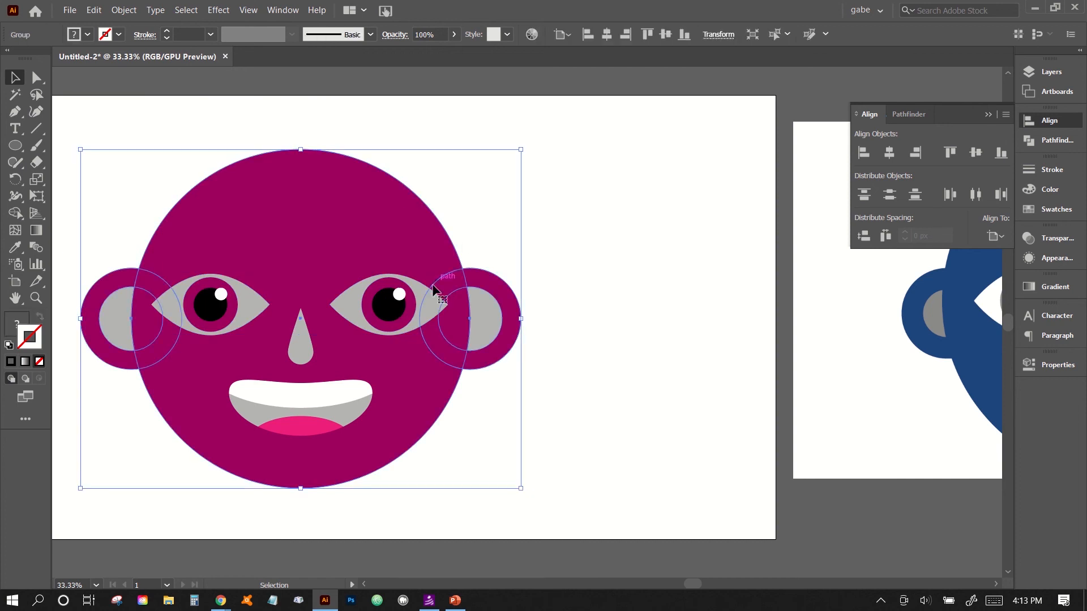
Align the head with ears, the grouped eyes, the nose and the mouth by their horizontal centers
click(508, 303)
click(347, 315)
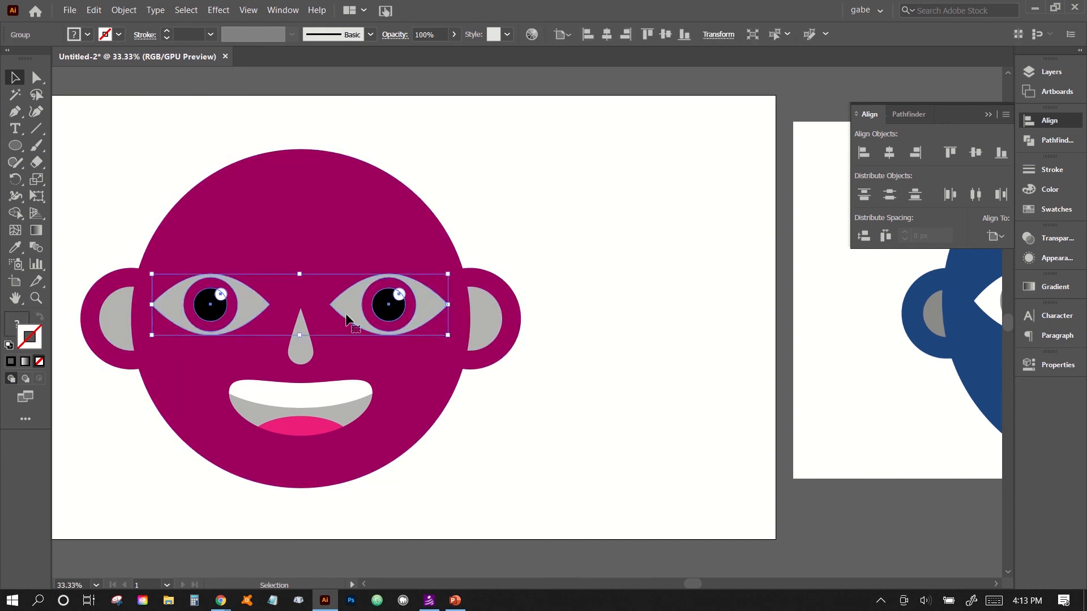
click(302, 347)
click(300, 450)
click(304, 412)
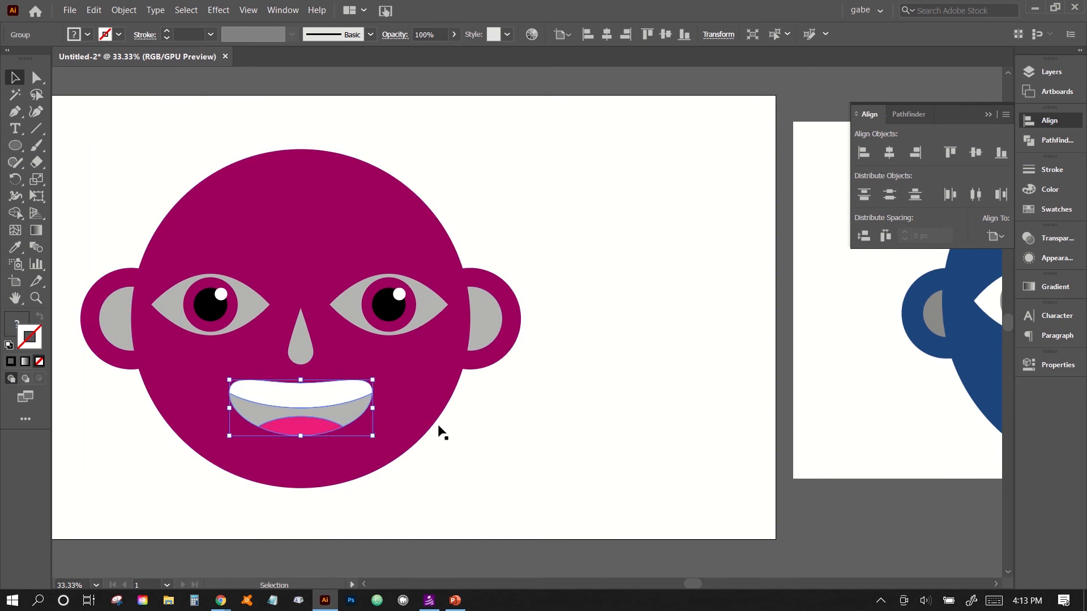
click(538, 267)
drag(594, 192, 126, 448)
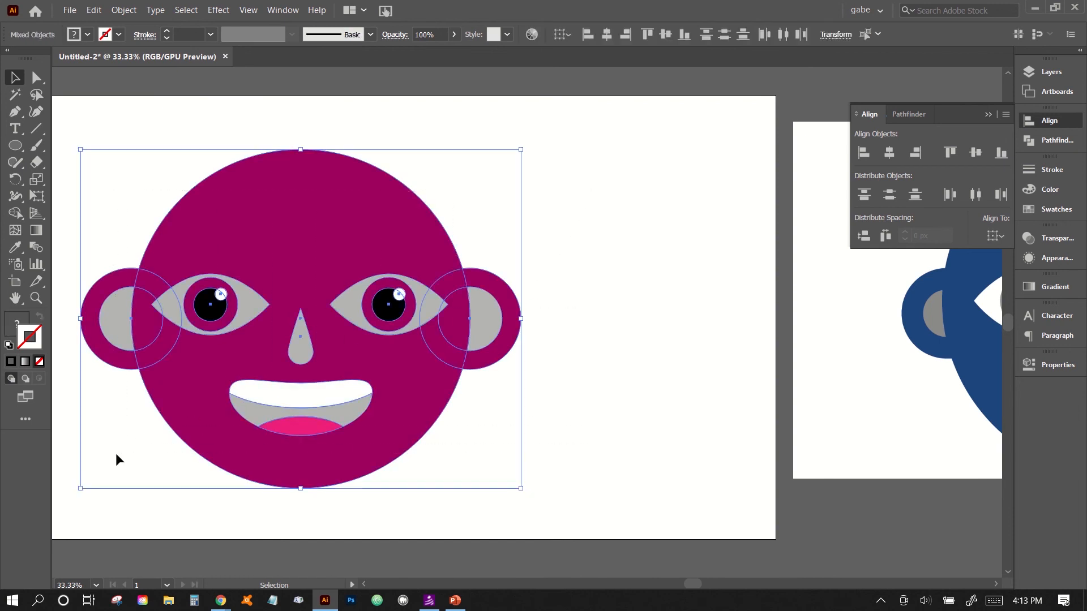
click(887, 160)
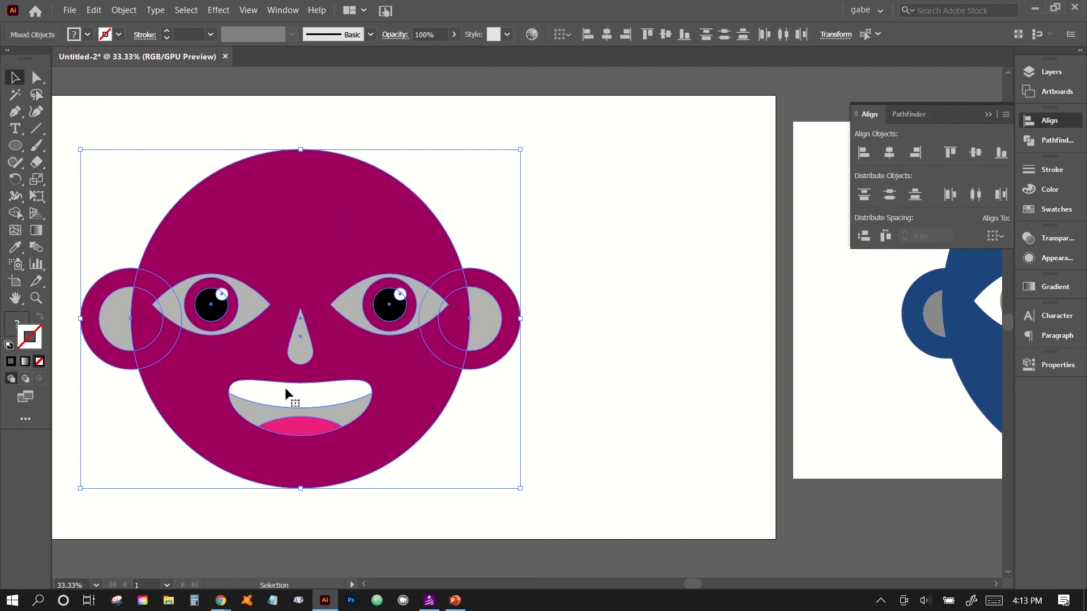
click(624, 436)
Nudge the grouped eyes slightly down on the face
click(374, 303)
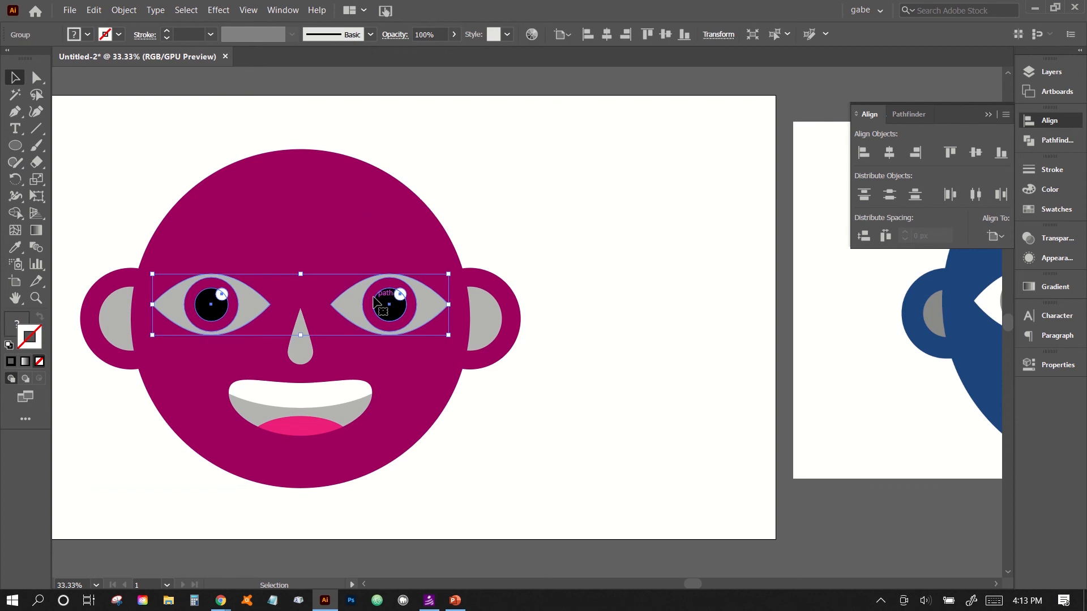
key(Down)
key(Down)
key(Down)
key(Down)
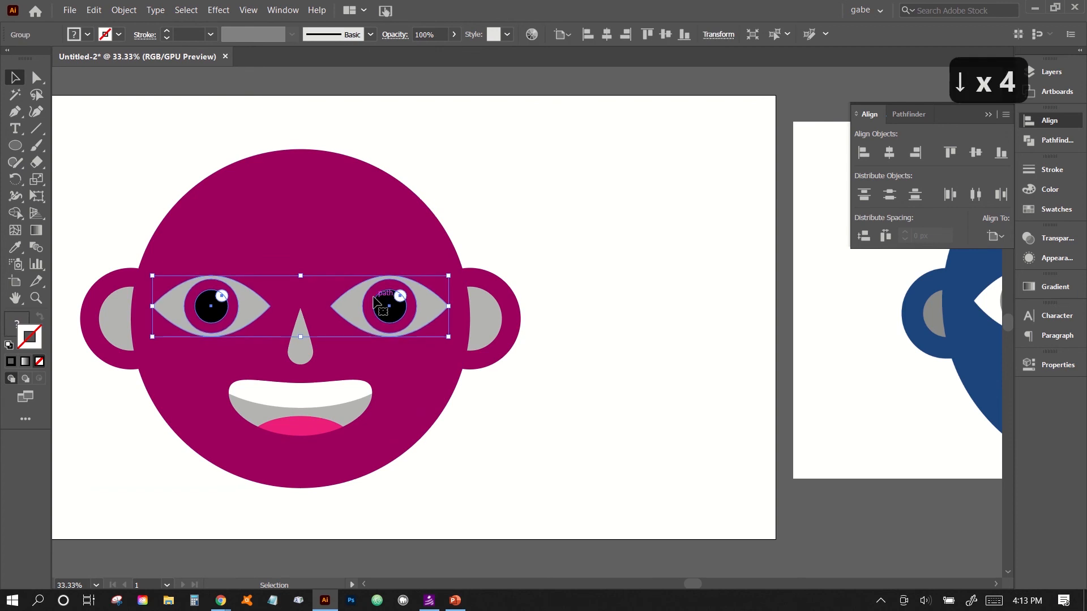
click(439, 448)
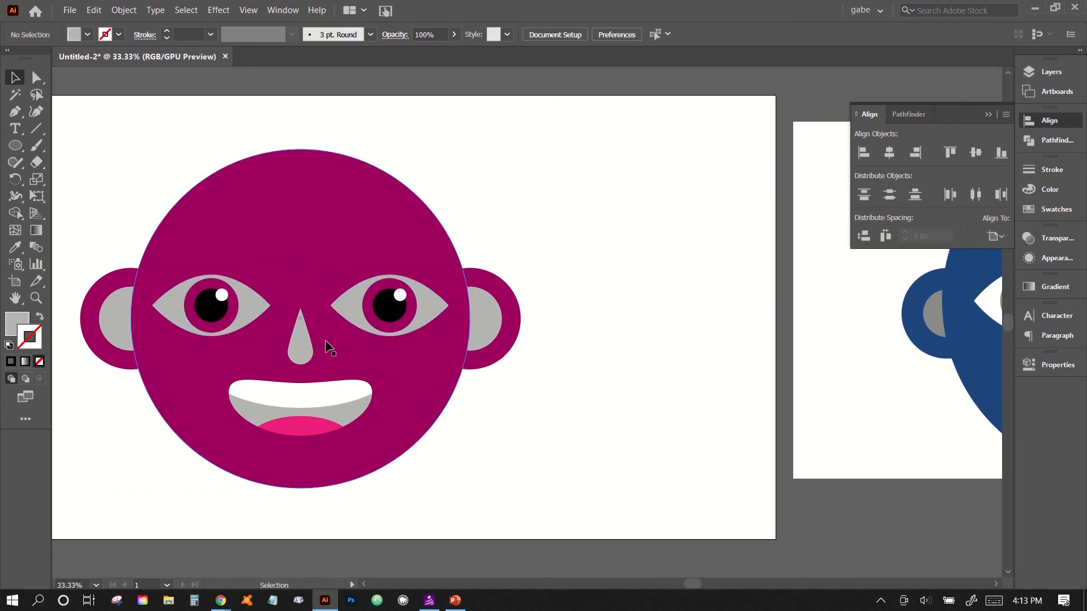
Nudge the nose slightly up and scale it down a little, keeping it centered between the eyes
click(297, 335)
key(Up)
key(Up)
key(Up)
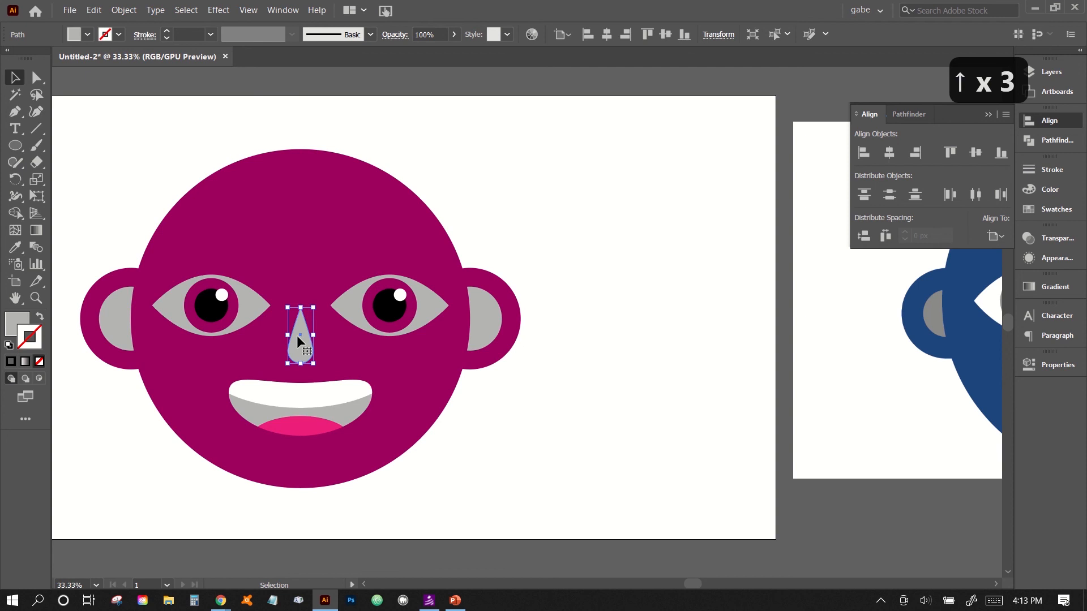
drag(304, 365, 305, 361)
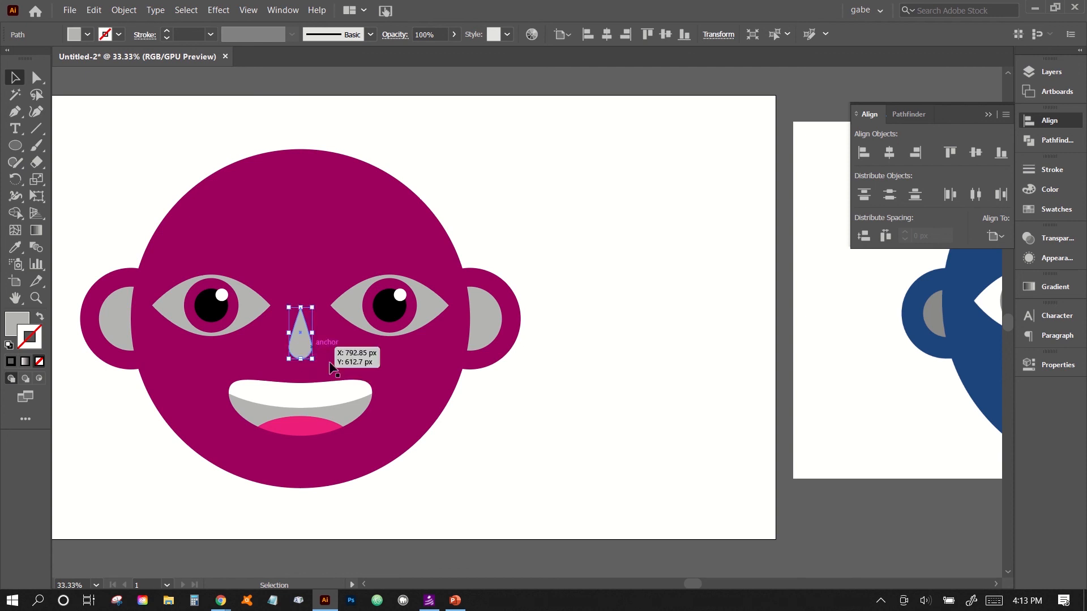
Enlarge the mouth group proportionally across the lower face and raise it toward the nose
click(322, 398)
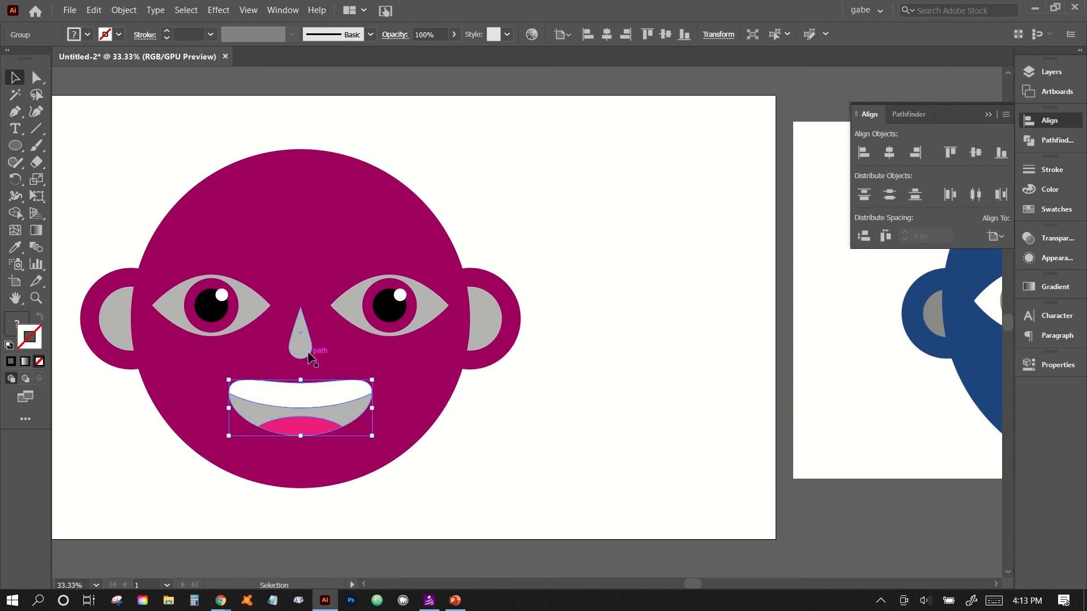
drag(302, 433, 294, 465)
key(Up)
key(Up)
key(shift+Up)
key(shift+Up)
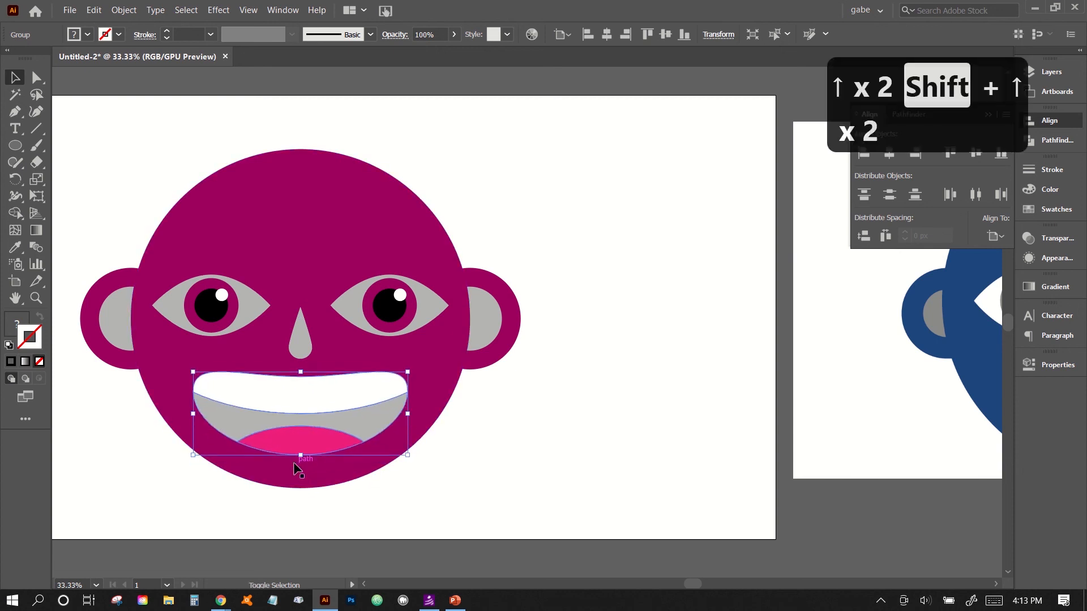
key(shift+Up)
Shrink the mouth group proportionally to a small smile and move it up just beneath the nose
drag(299, 368, 302, 409)
key(shift+Up)
key(shift+Up)
key(shift+Up)
key(shift+Up)
key(shift+Up)
key(shift+Up)
key(shift+Up)
key(shift+Up)
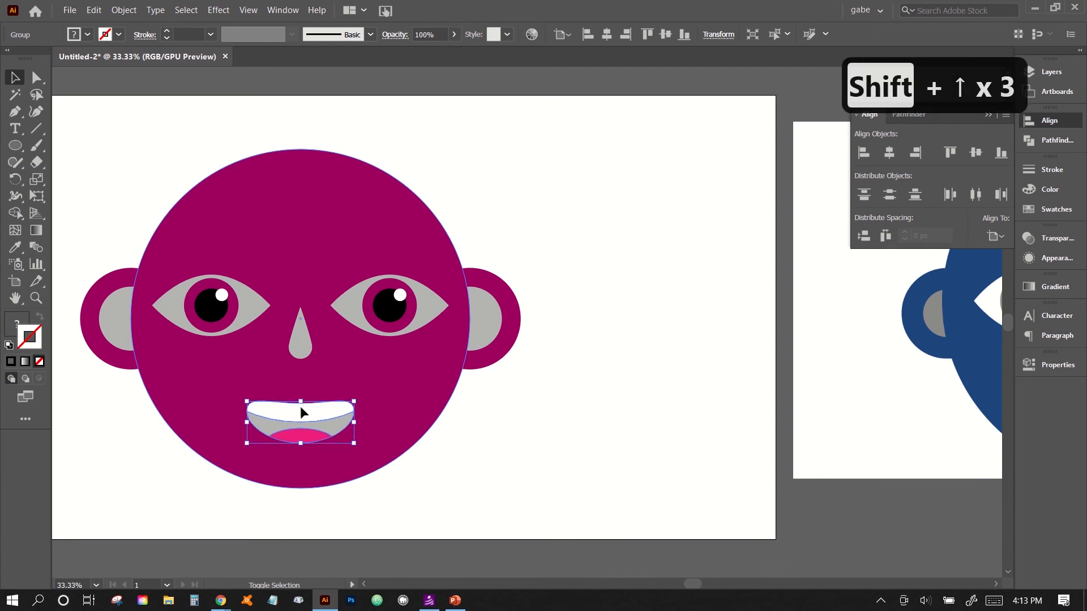
click(453, 456)
Group all the face parts and move the finished face to the center of its artboard
scroll(453, 456, right, 8)
scroll(453, 456, left, 8)
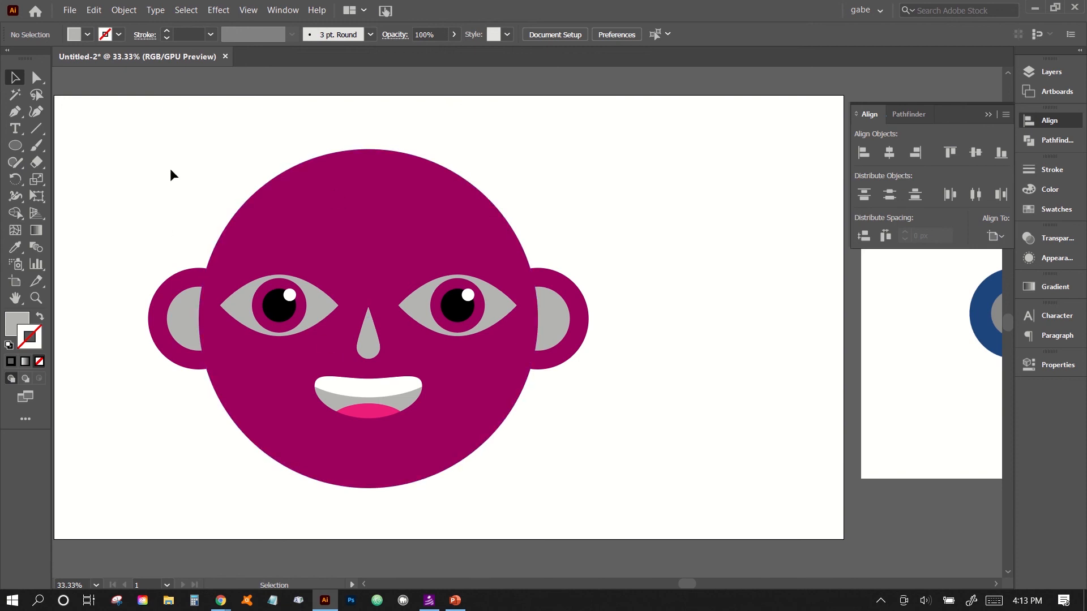
drag(133, 127, 604, 511)
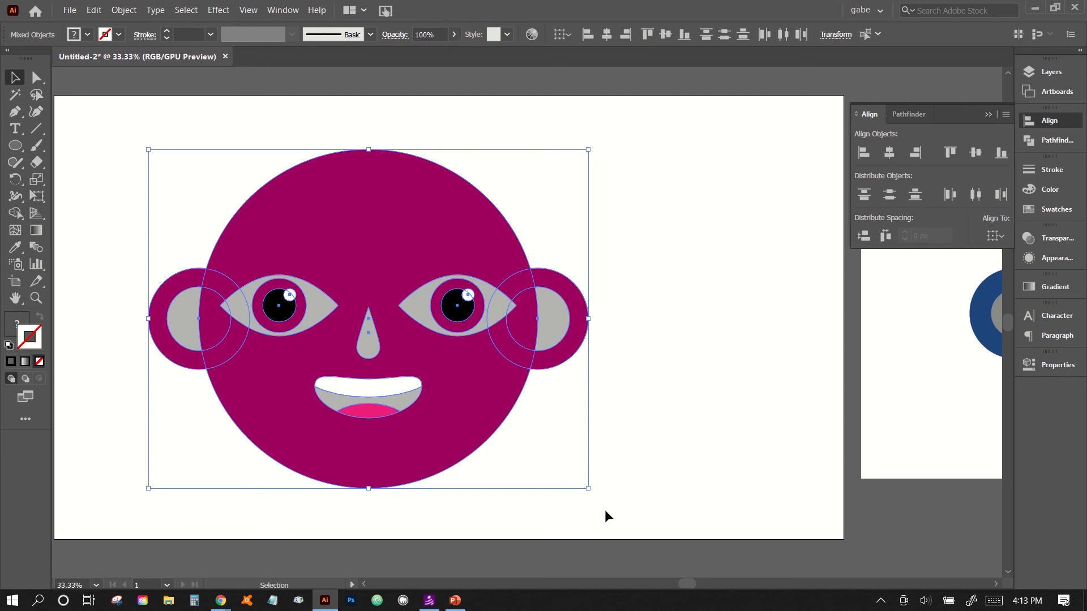
click(123, 11)
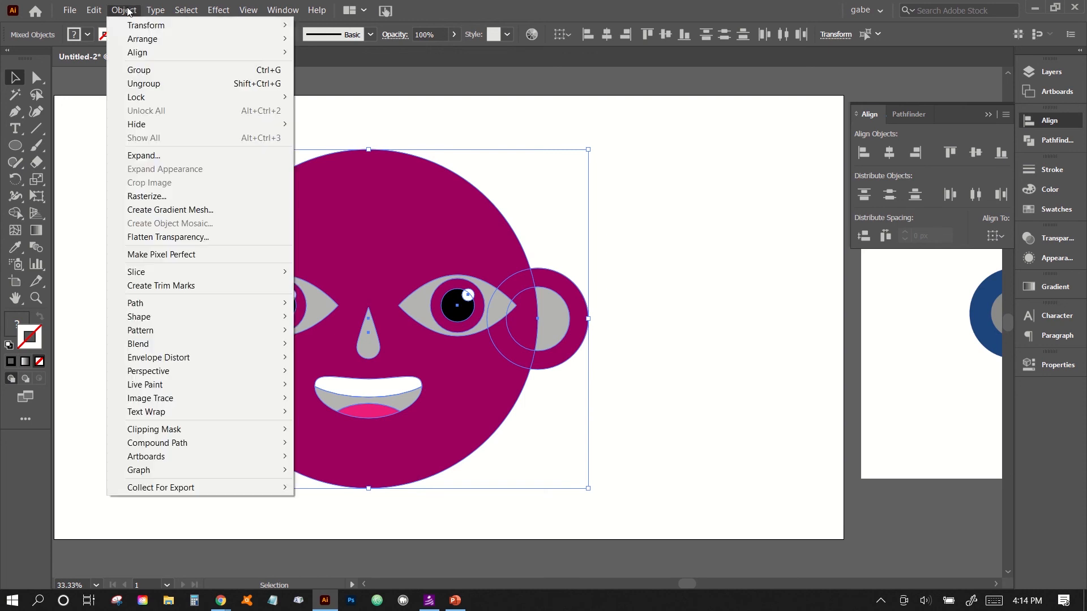
click(139, 70)
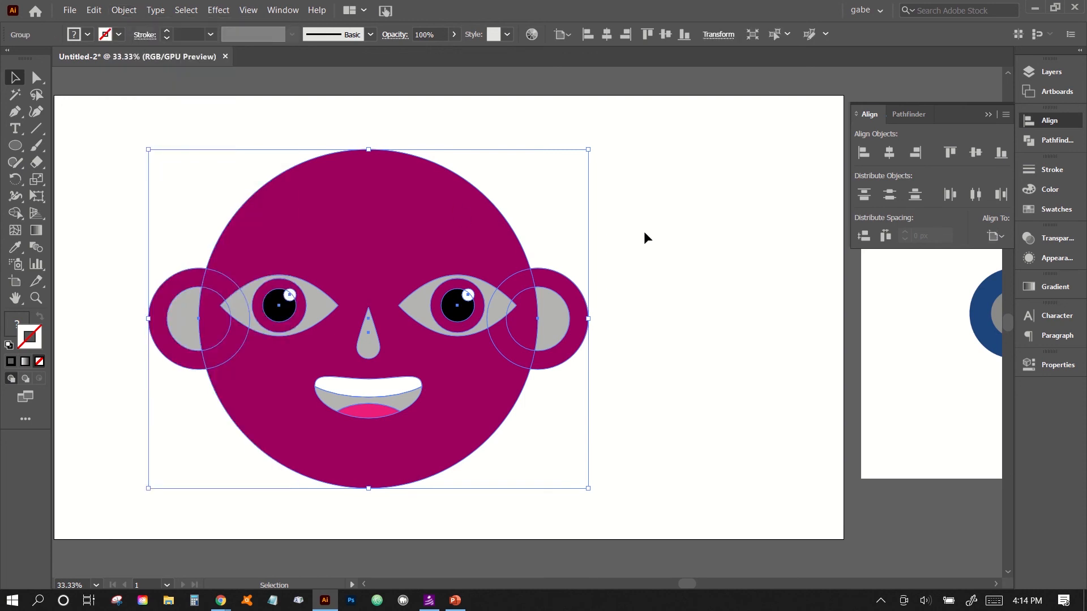
drag(290, 417, 407, 399)
click(680, 467)
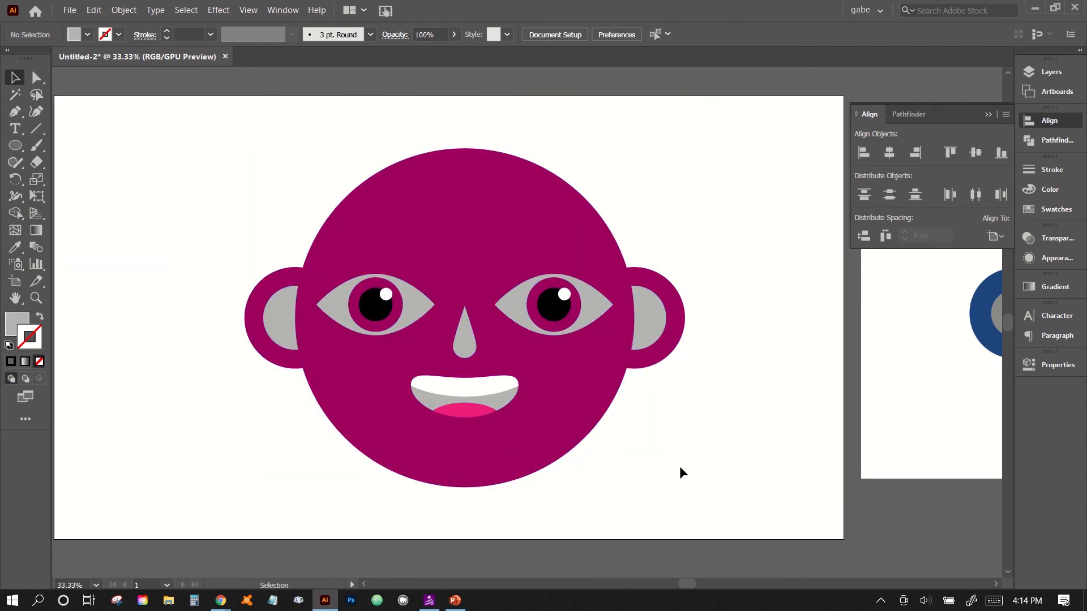
Draw a wide gray ellipse overlapping the upper left part of the magenta head
scroll(680, 467, right, 2)
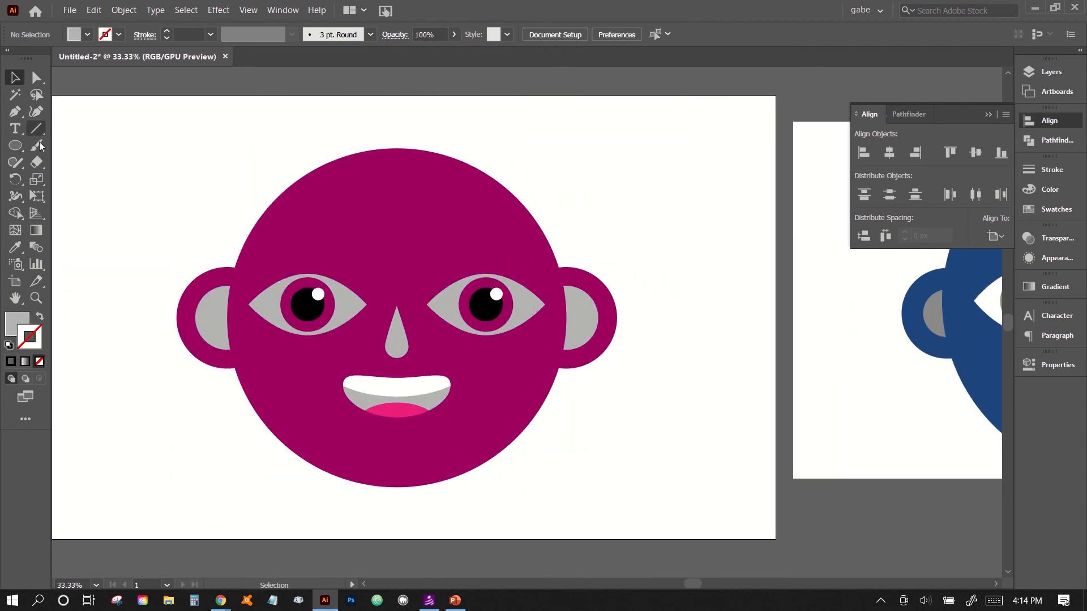
click(15, 146)
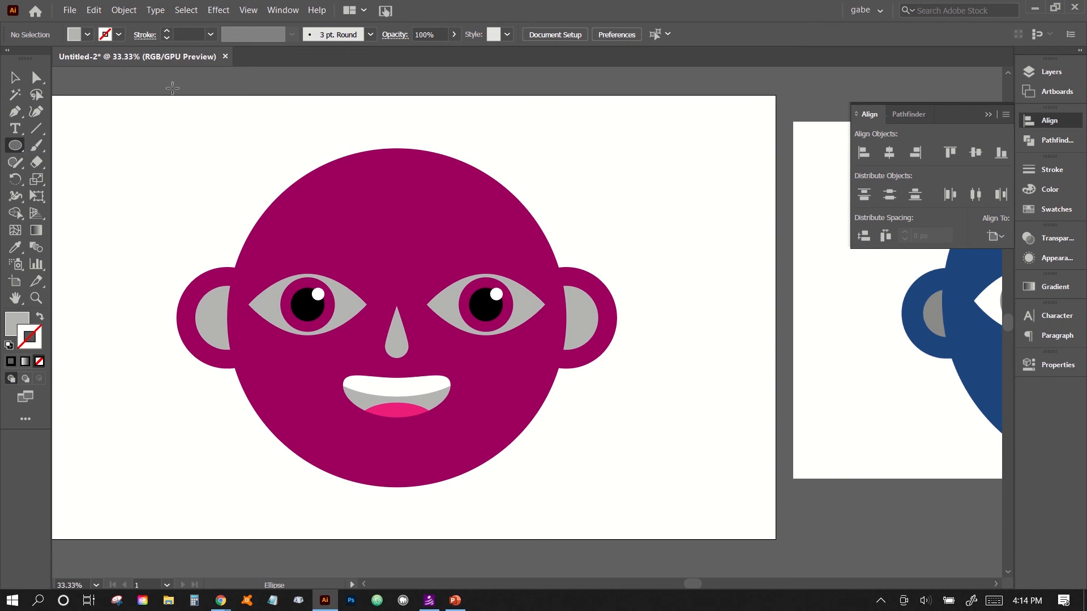
drag(172, 89, 479, 239)
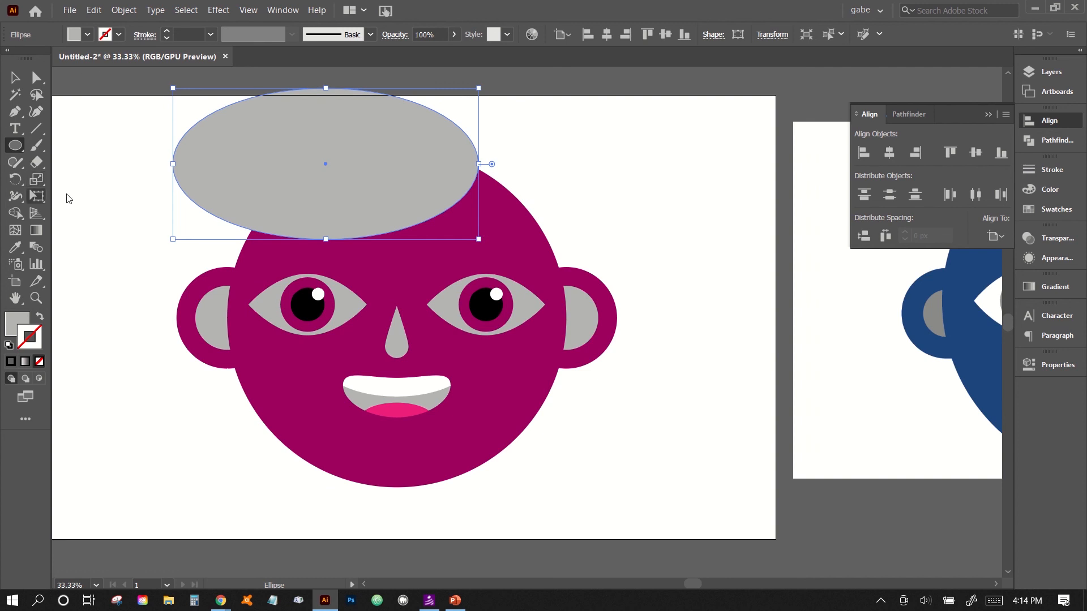
Select the gray ellipse with the whole face and split off the overlap with the head using Shape Builder
click(14, 78)
drag(90, 197, 337, 360)
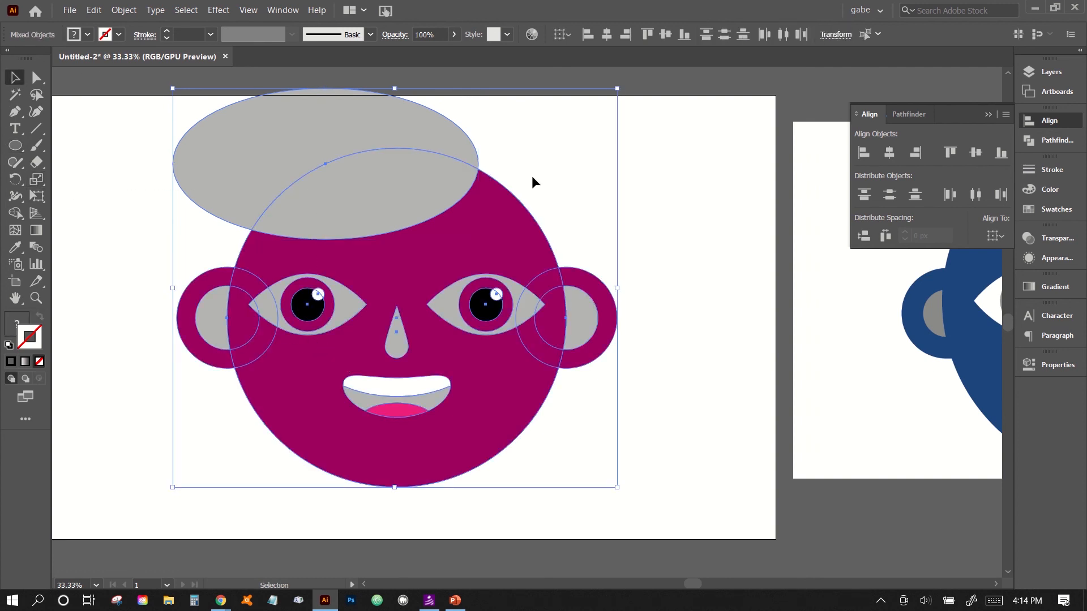
click(15, 213)
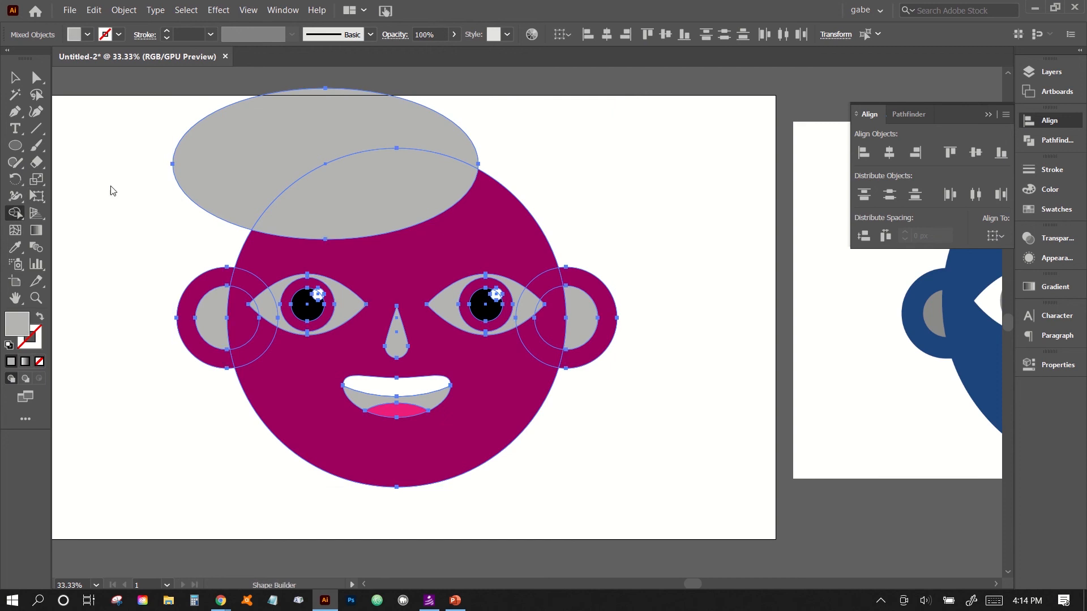
click(349, 196)
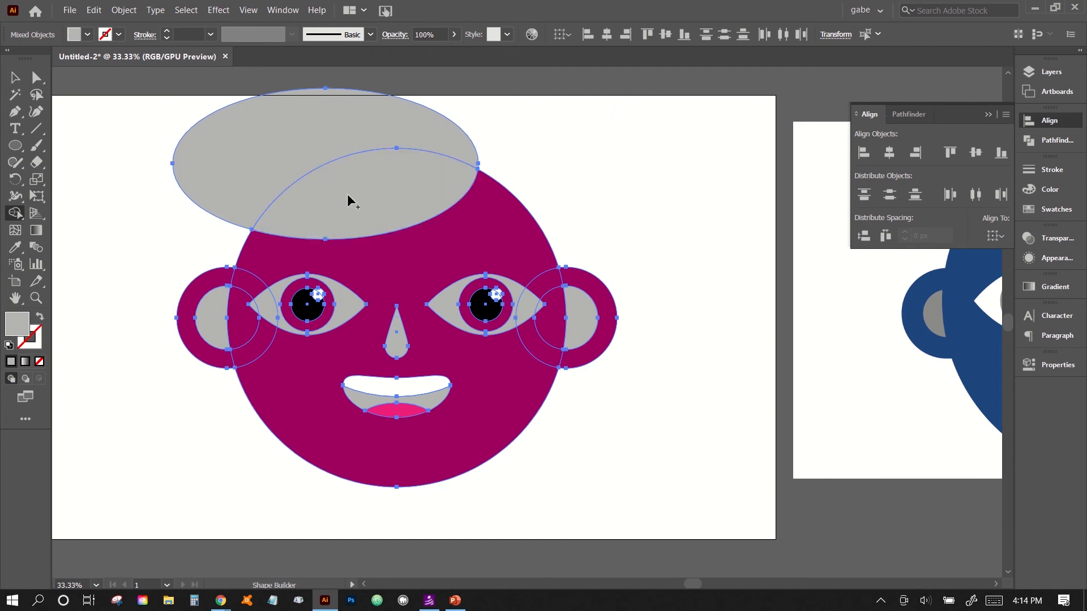
Delete the part of the gray ellipse outside the head, keeping only the cap that follows the head's curve
click(15, 77)
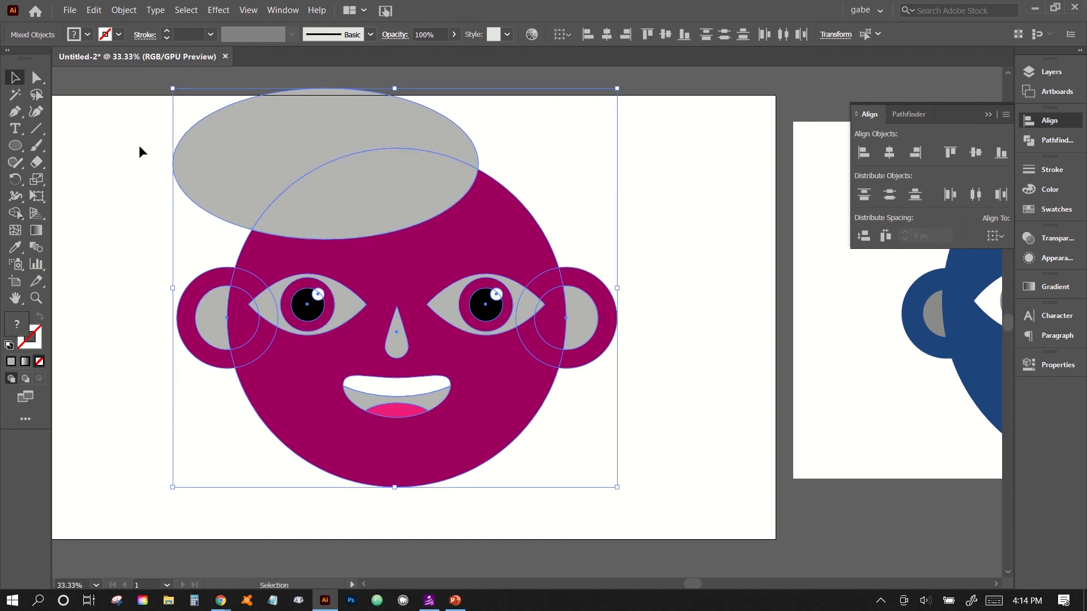
drag(138, 145, 21, 73)
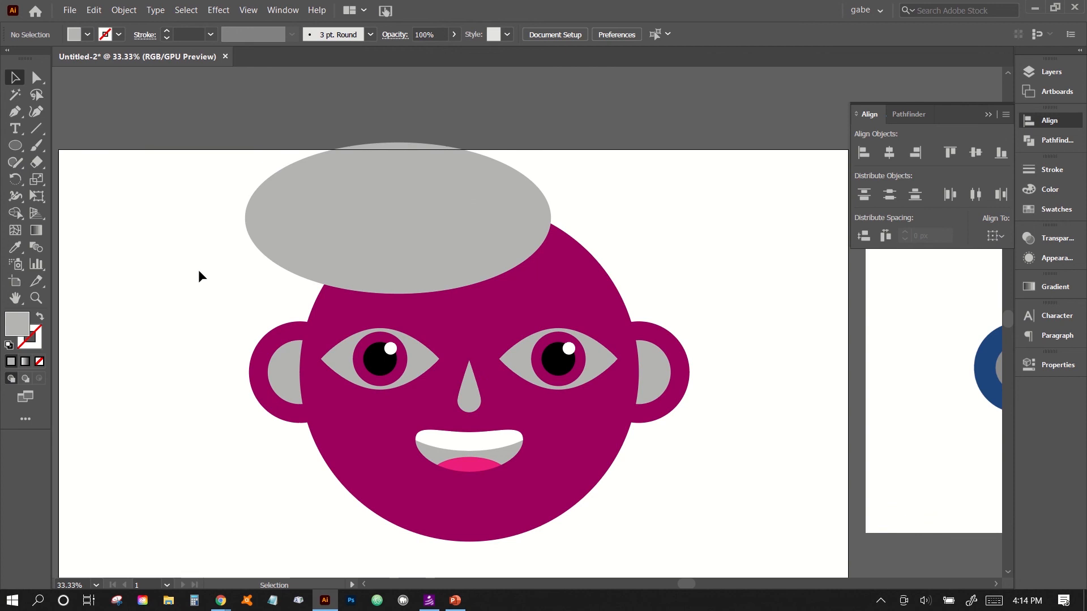
click(313, 270)
click(318, 183)
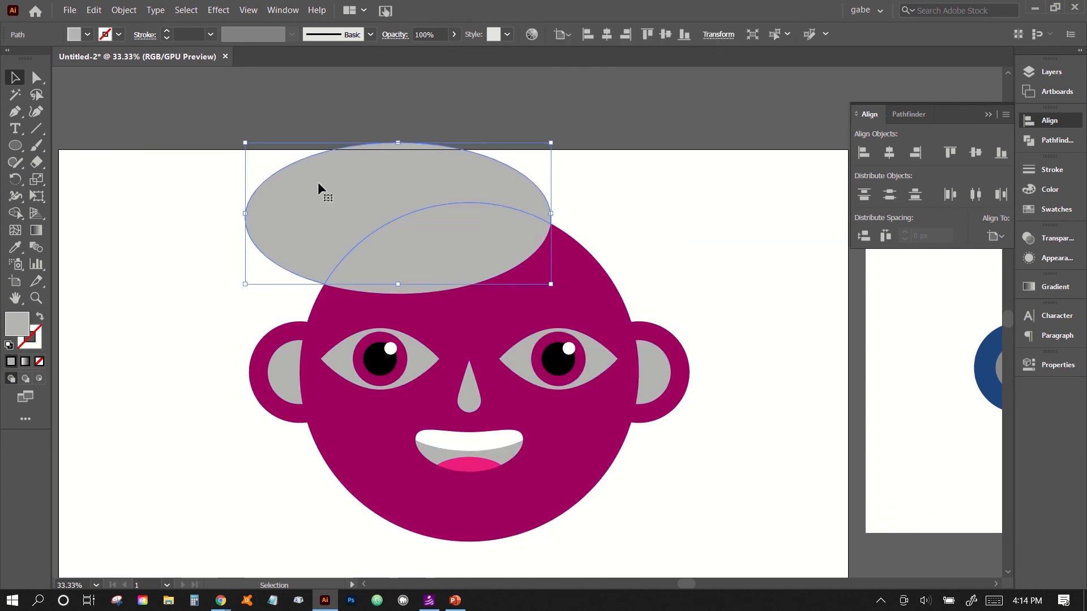
key(BackSpace)
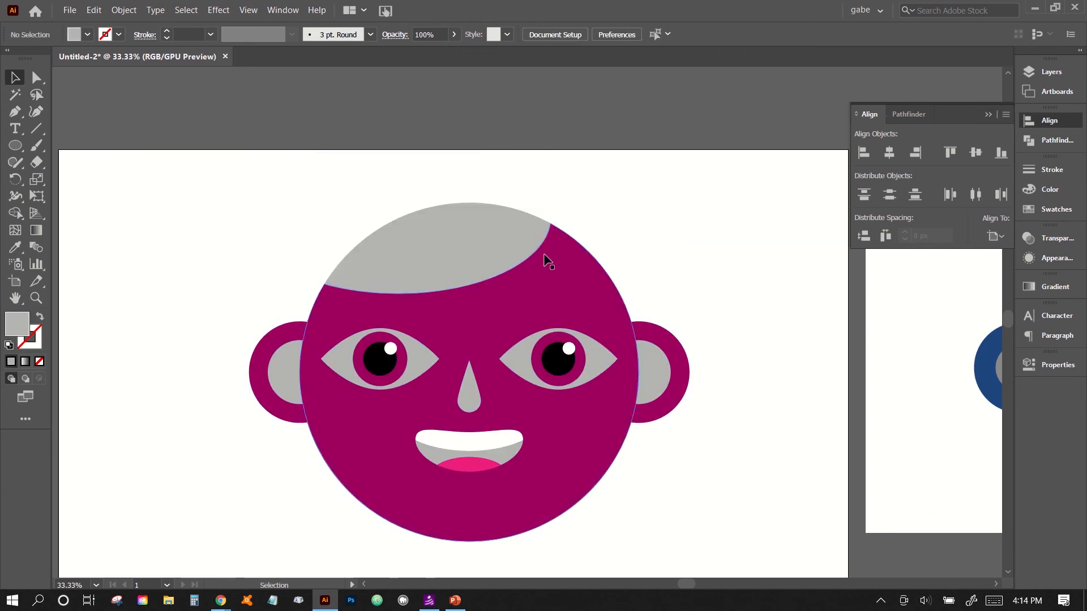
scroll(690, 210, down, 2)
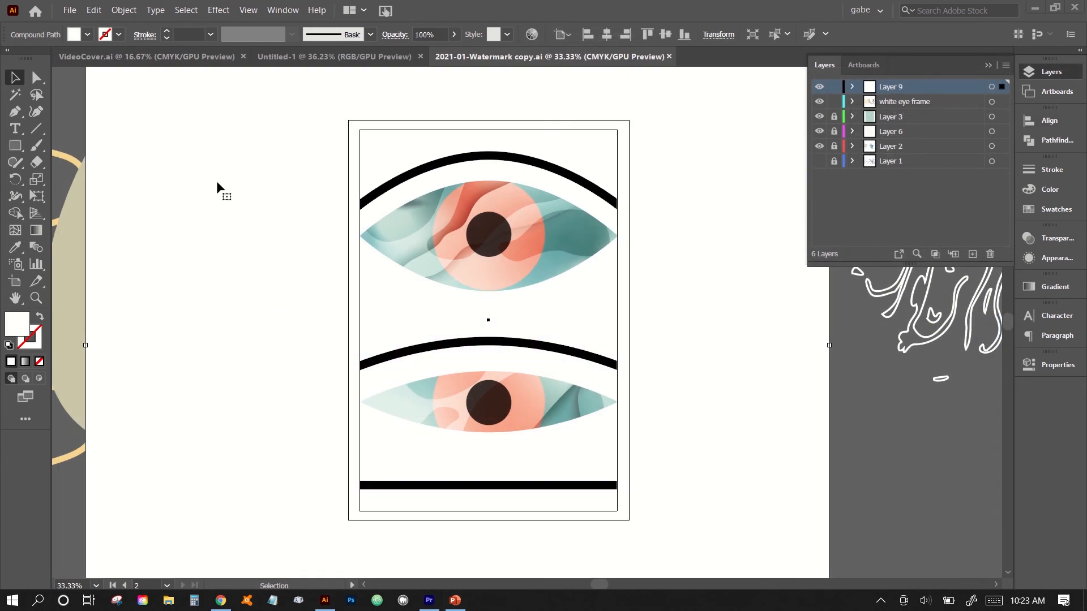
Save the eye artwork under the new name 2021-01-Watermark copy-2.ai as Adobe Illustrator type in the personal folder
click(78, 12)
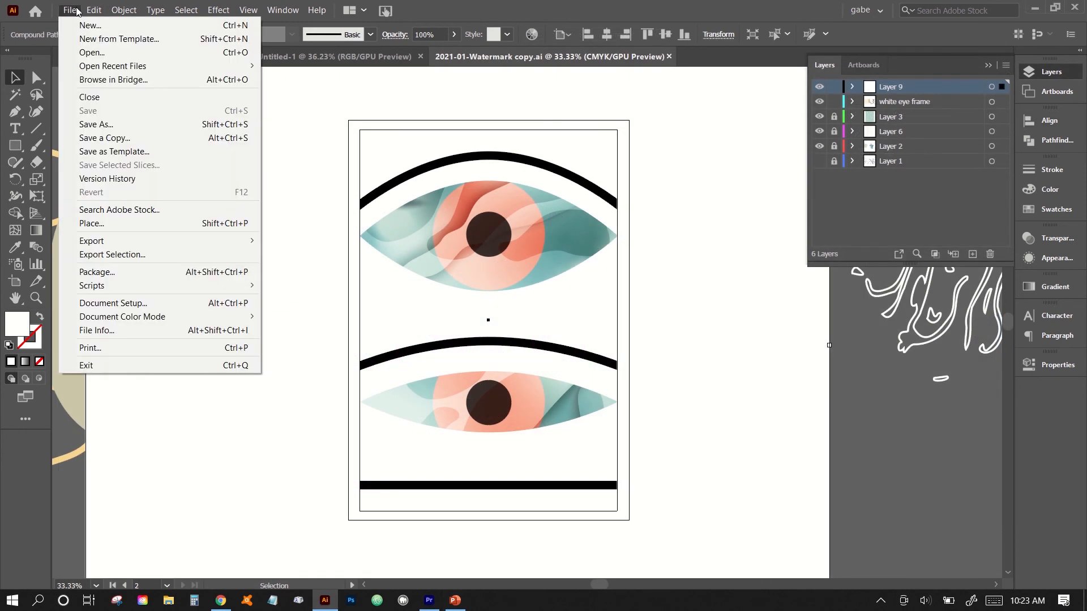
click(112, 133)
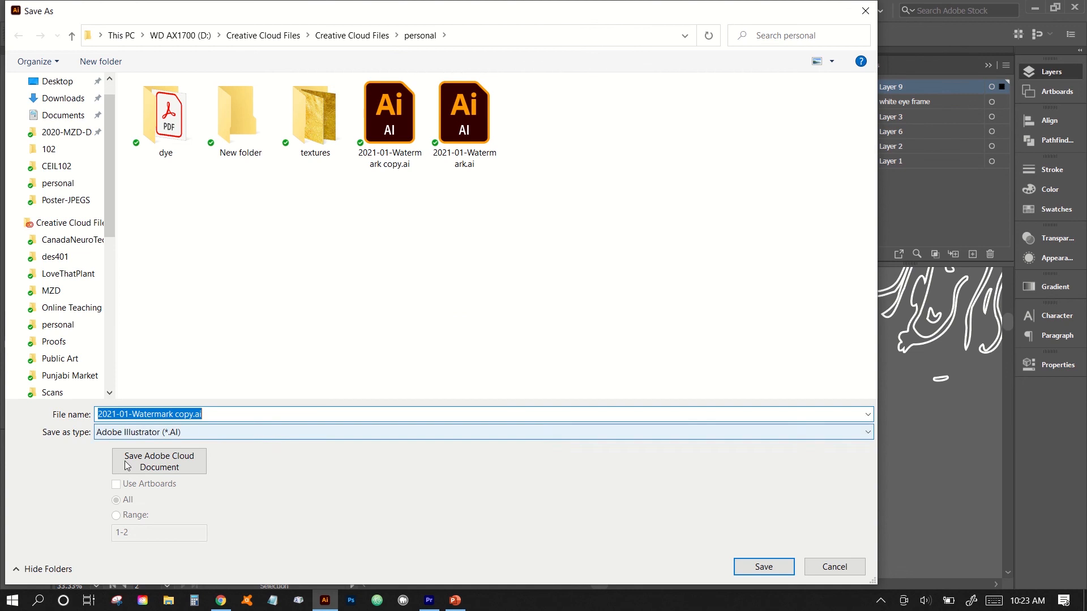
click(214, 415)
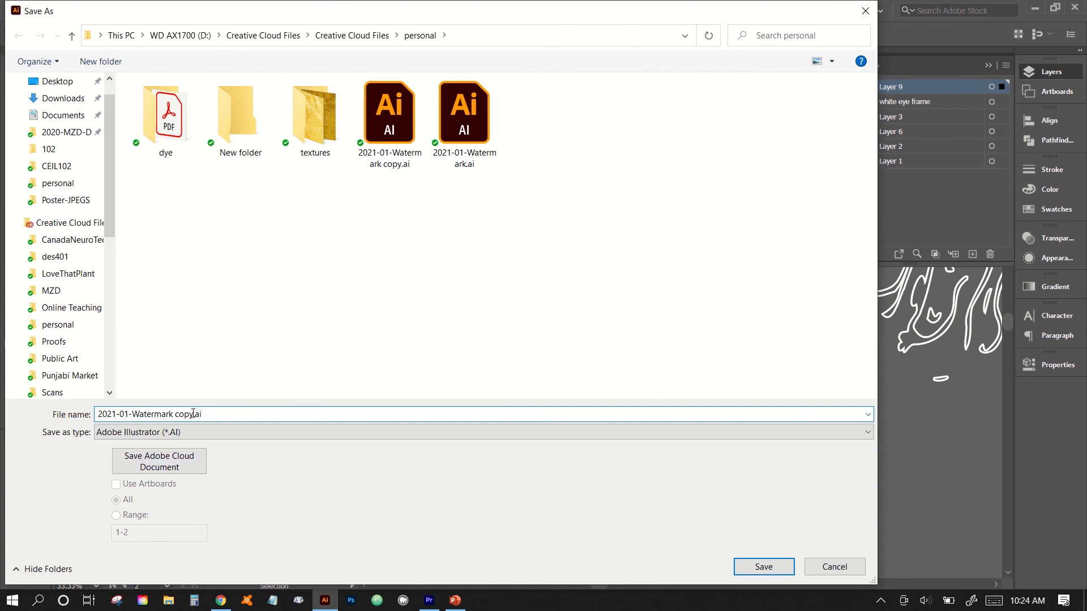
click(193, 414)
text(-2)
click(764, 566)
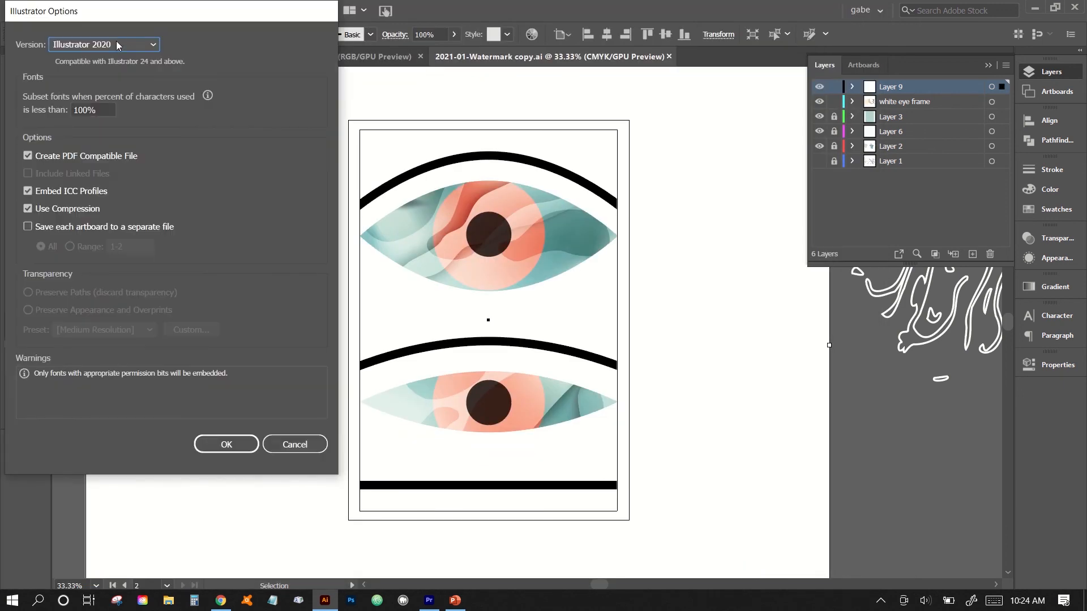
Use Illustrator 2020 as the saved file's version and accept the save options
click(117, 42)
click(107, 56)
click(237, 447)
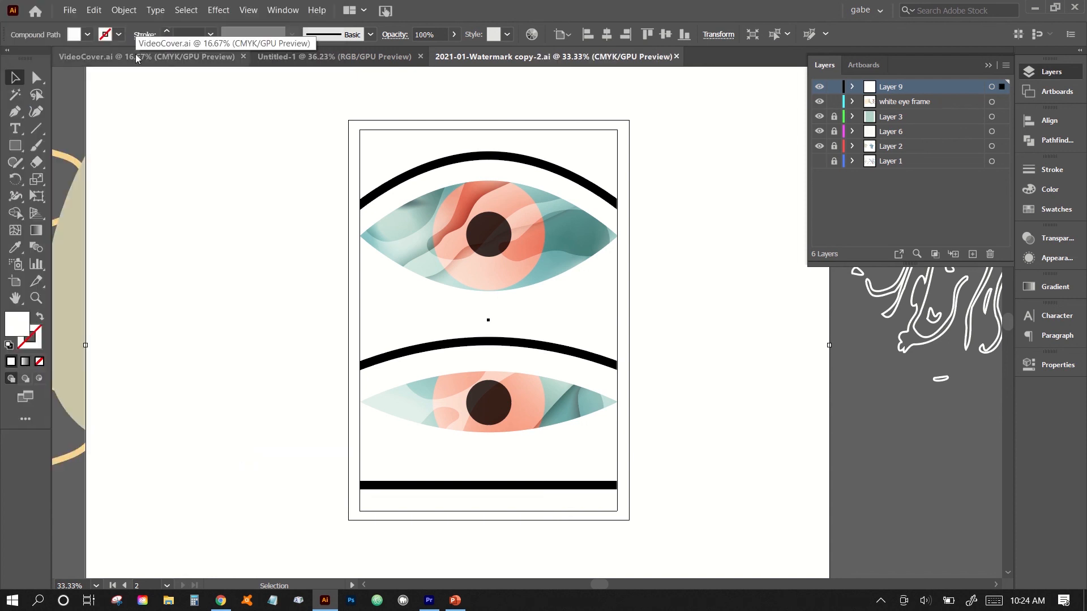
Close the saved eye document and reopen 2021-01-Watermark copy-2.ai from the recent files
click(675, 57)
click(70, 11)
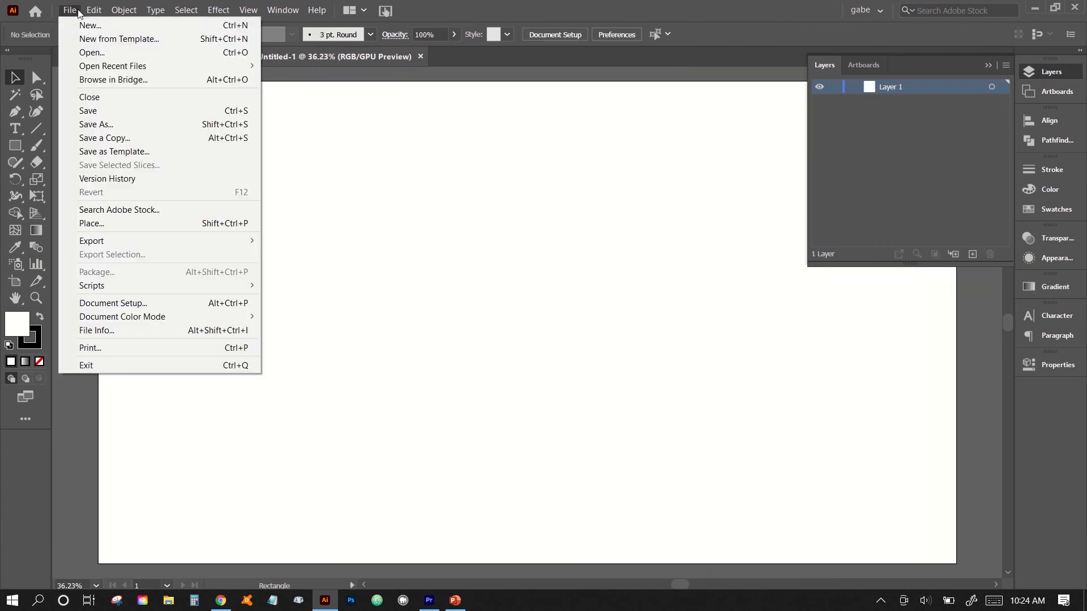
mouse_move(114, 65)
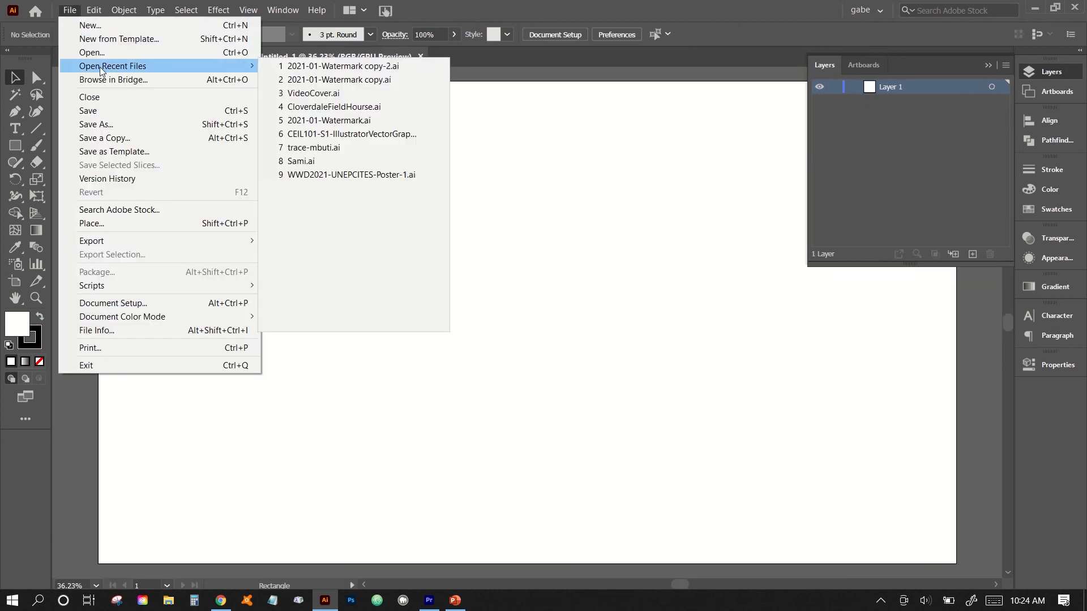
click(341, 62)
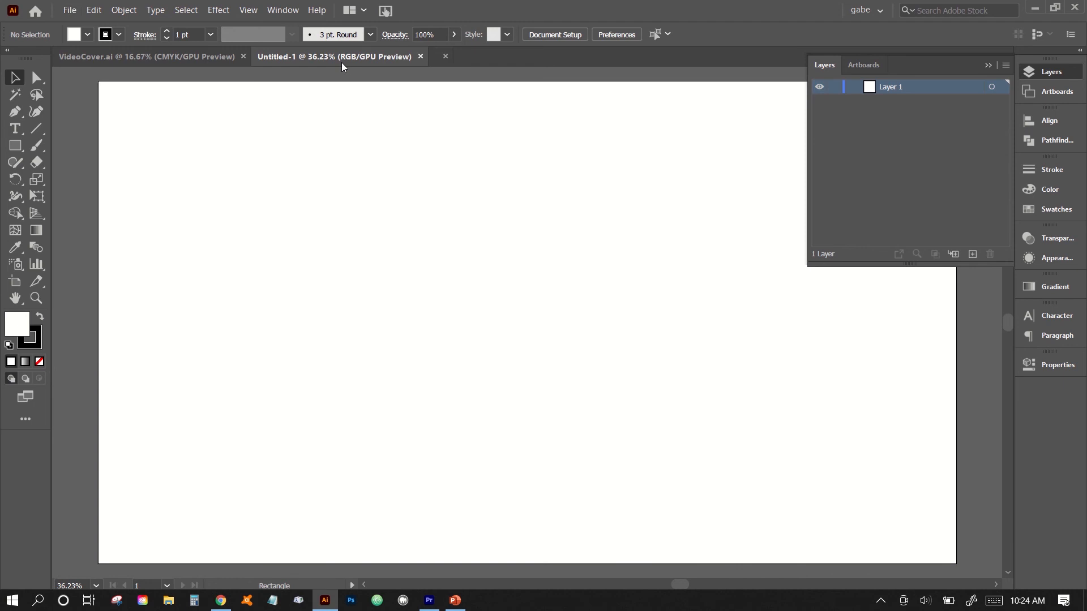